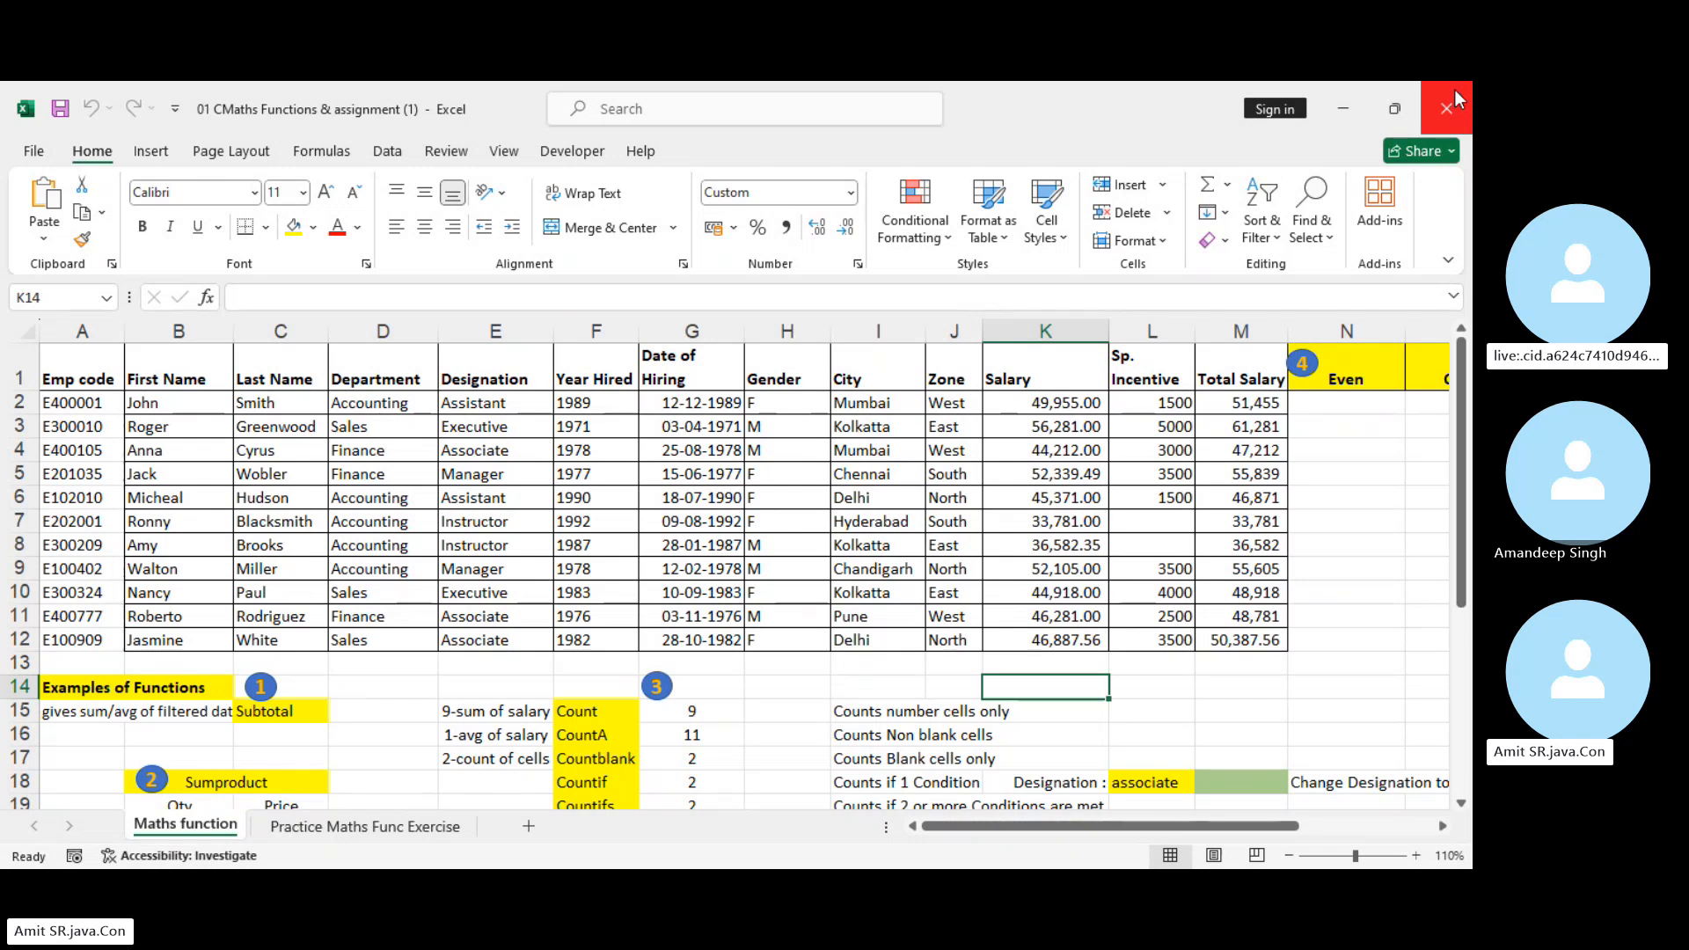
# Review the examples of maths functions listed below the employee table
pyautogui.scroll(-3, 622, 699)
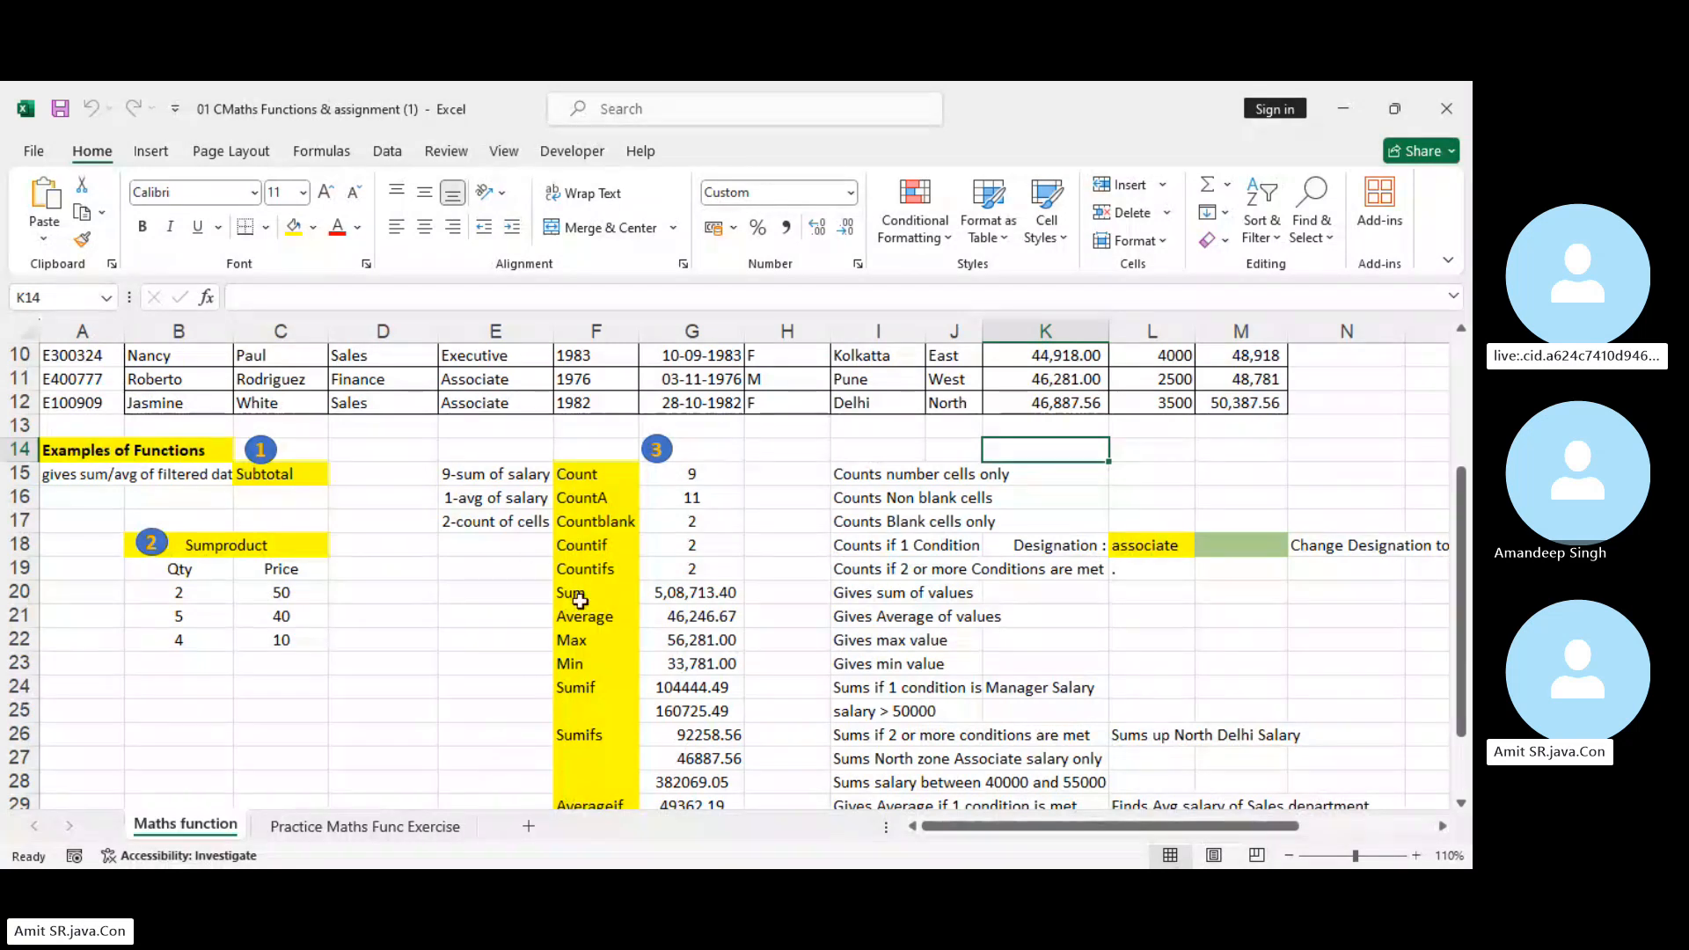
pyautogui.click(570, 685)
pyautogui.click(588, 741)
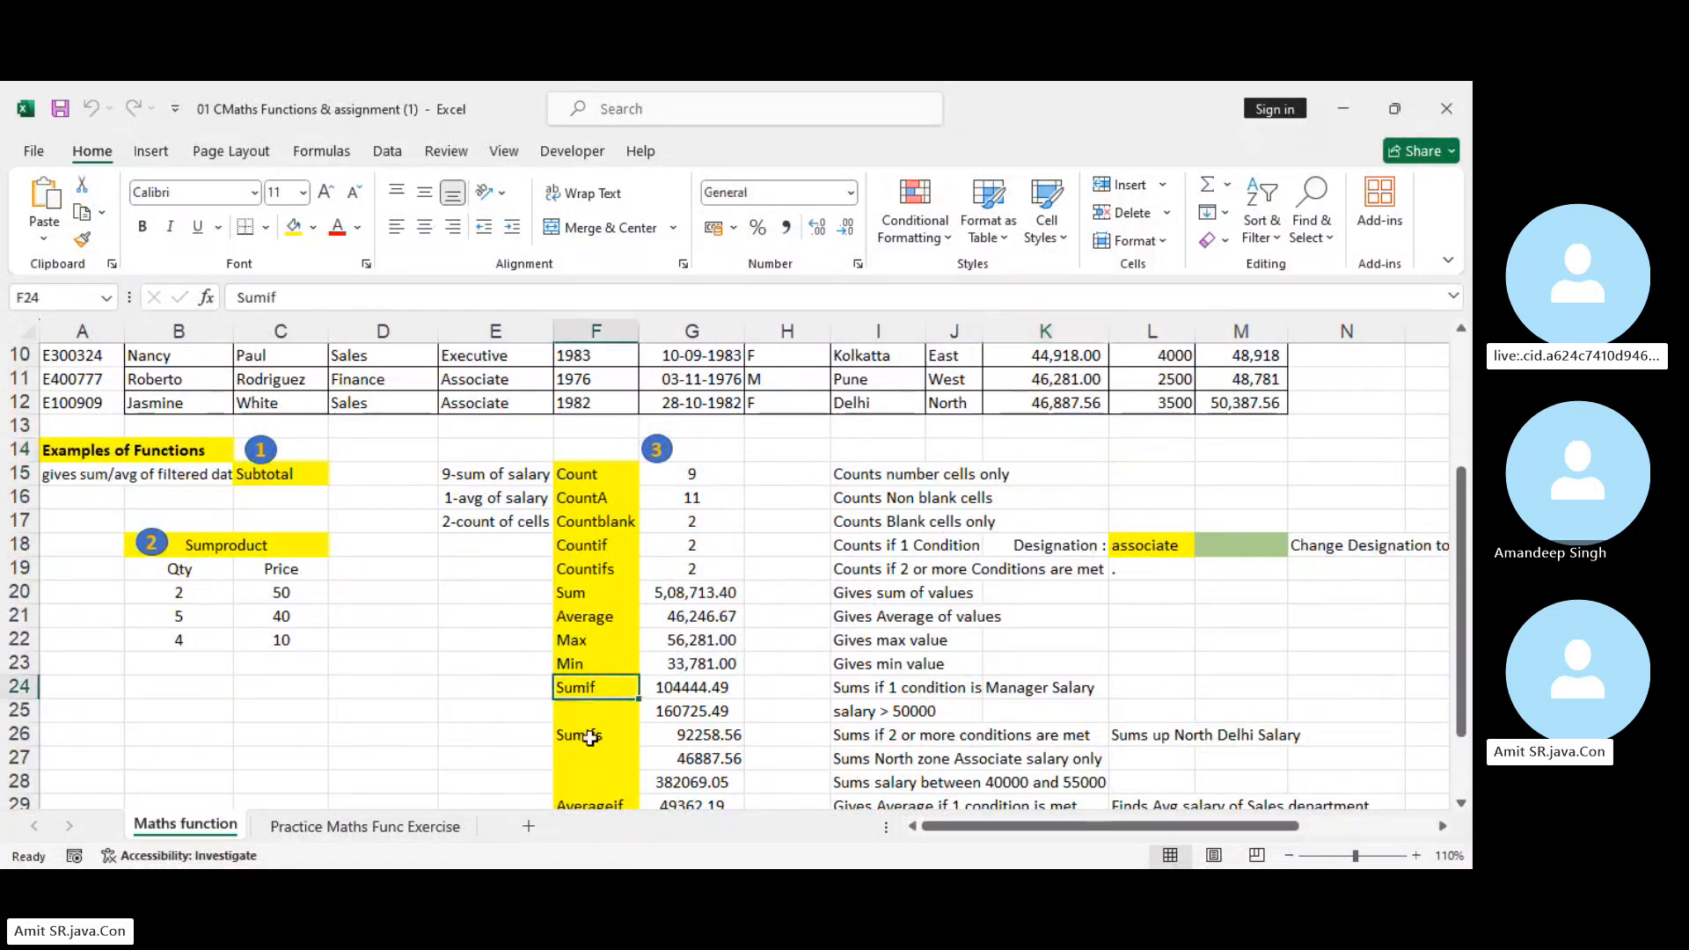
pyautogui.scroll(-3, 590, 746)
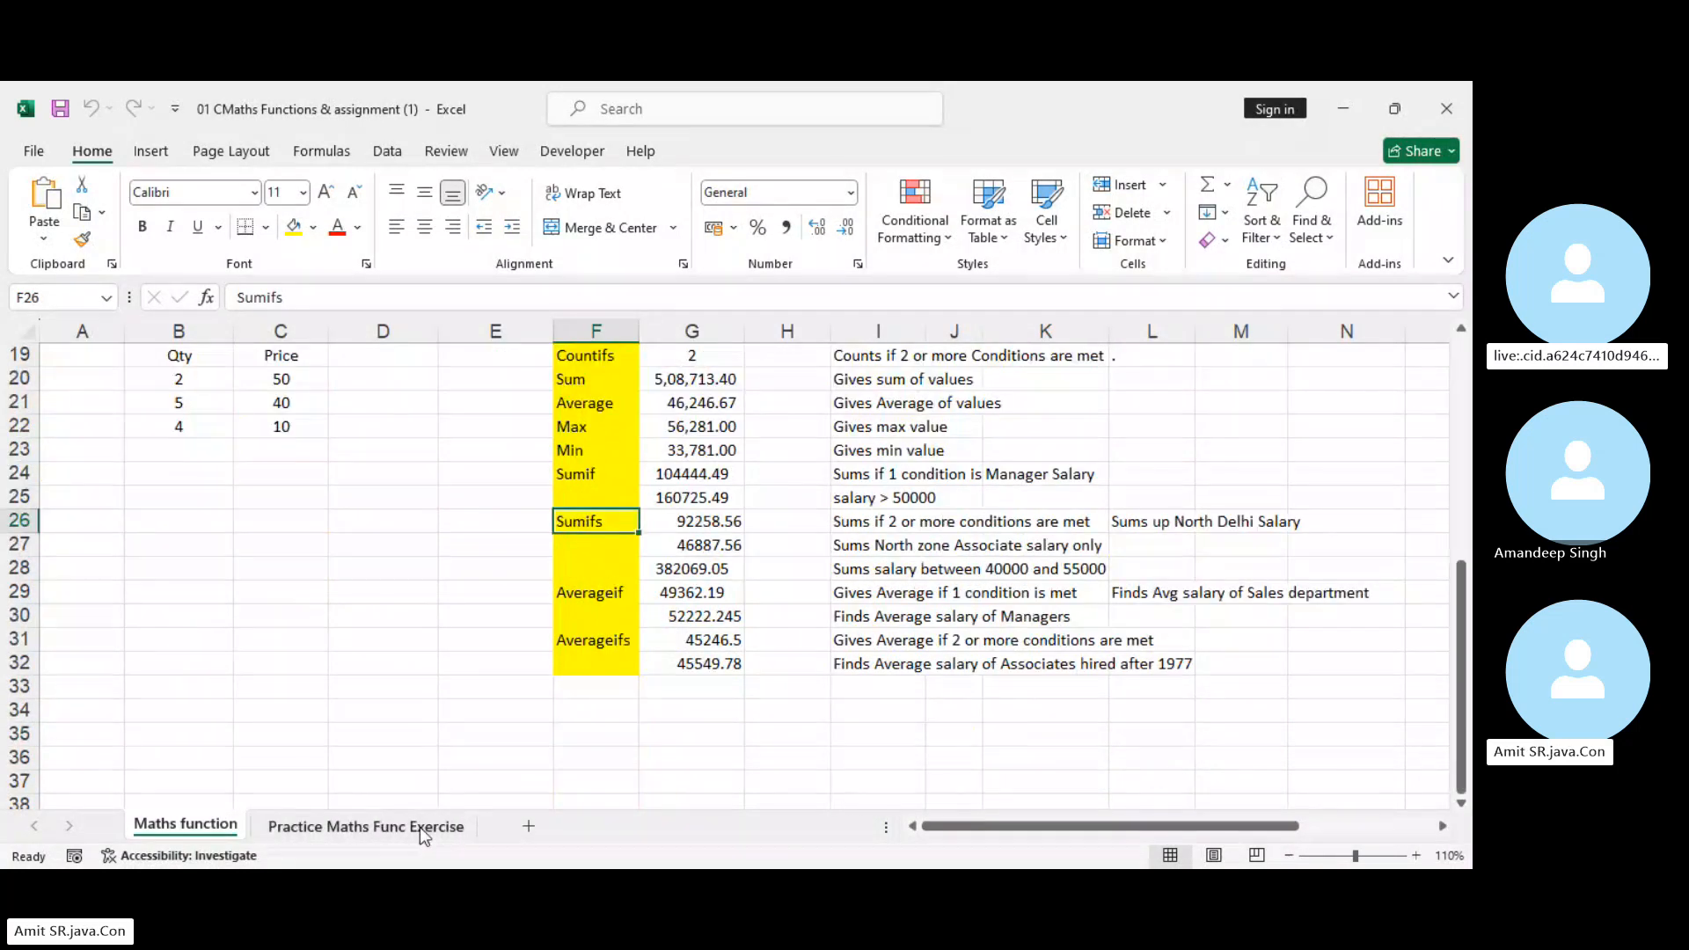
# Review the exercises on the Practice Maths Func Exercise sheet and return to the Maths function sheet
pyautogui.click(353, 828)
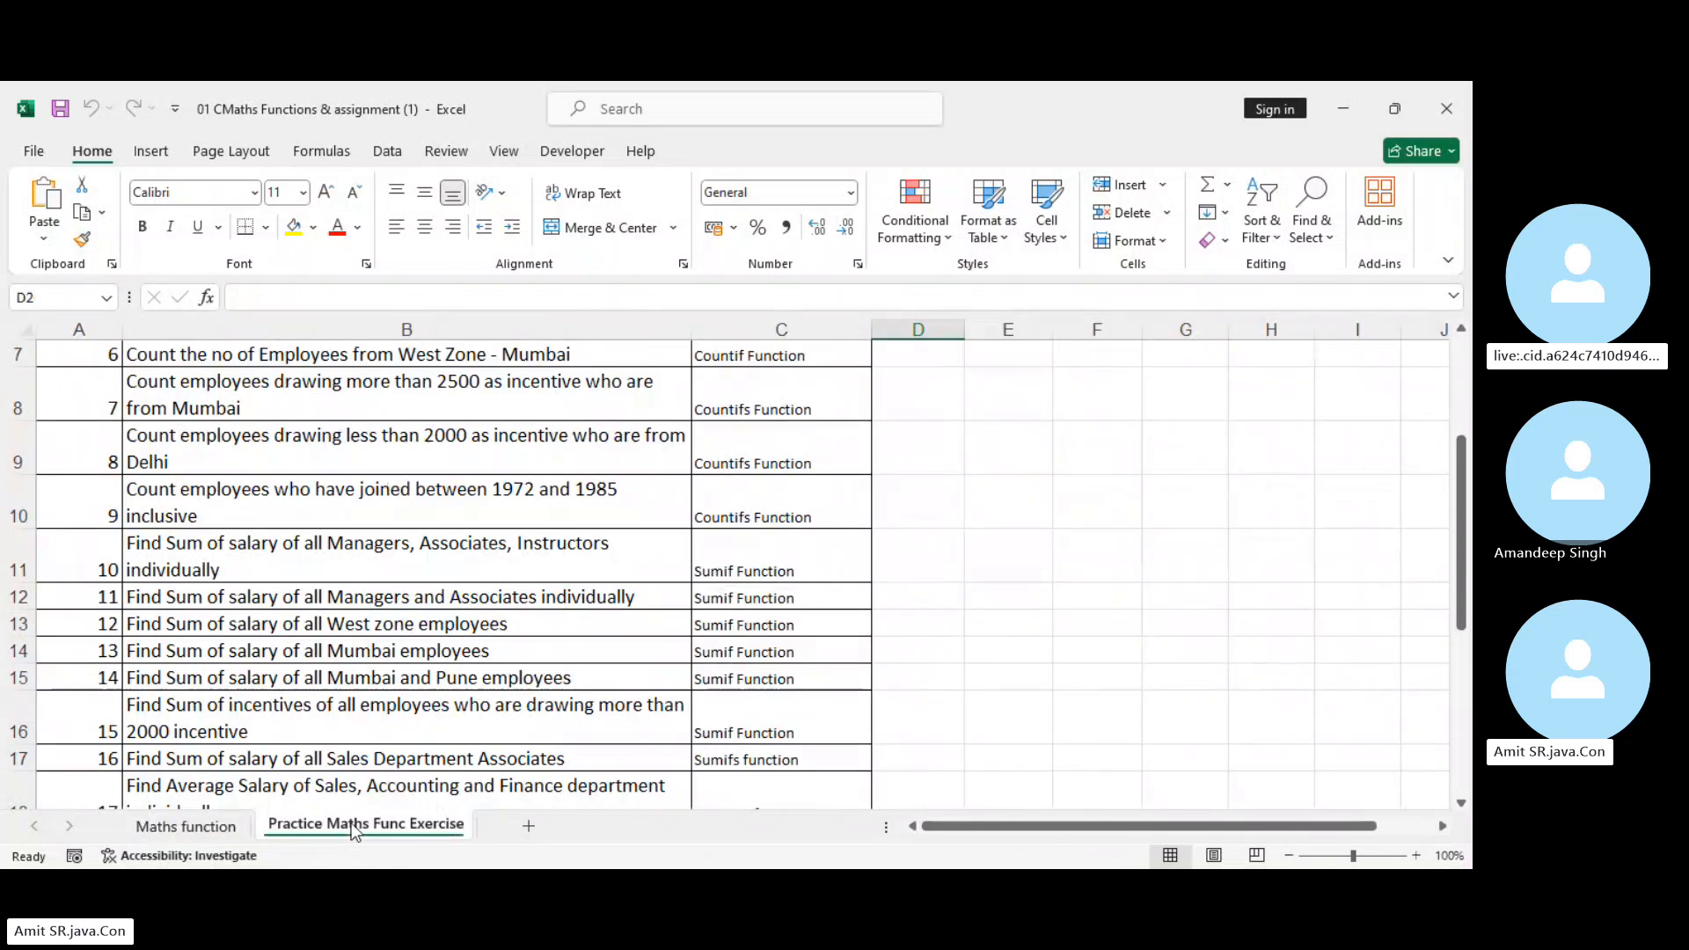
pyautogui.scroll(-7, 379, 697)
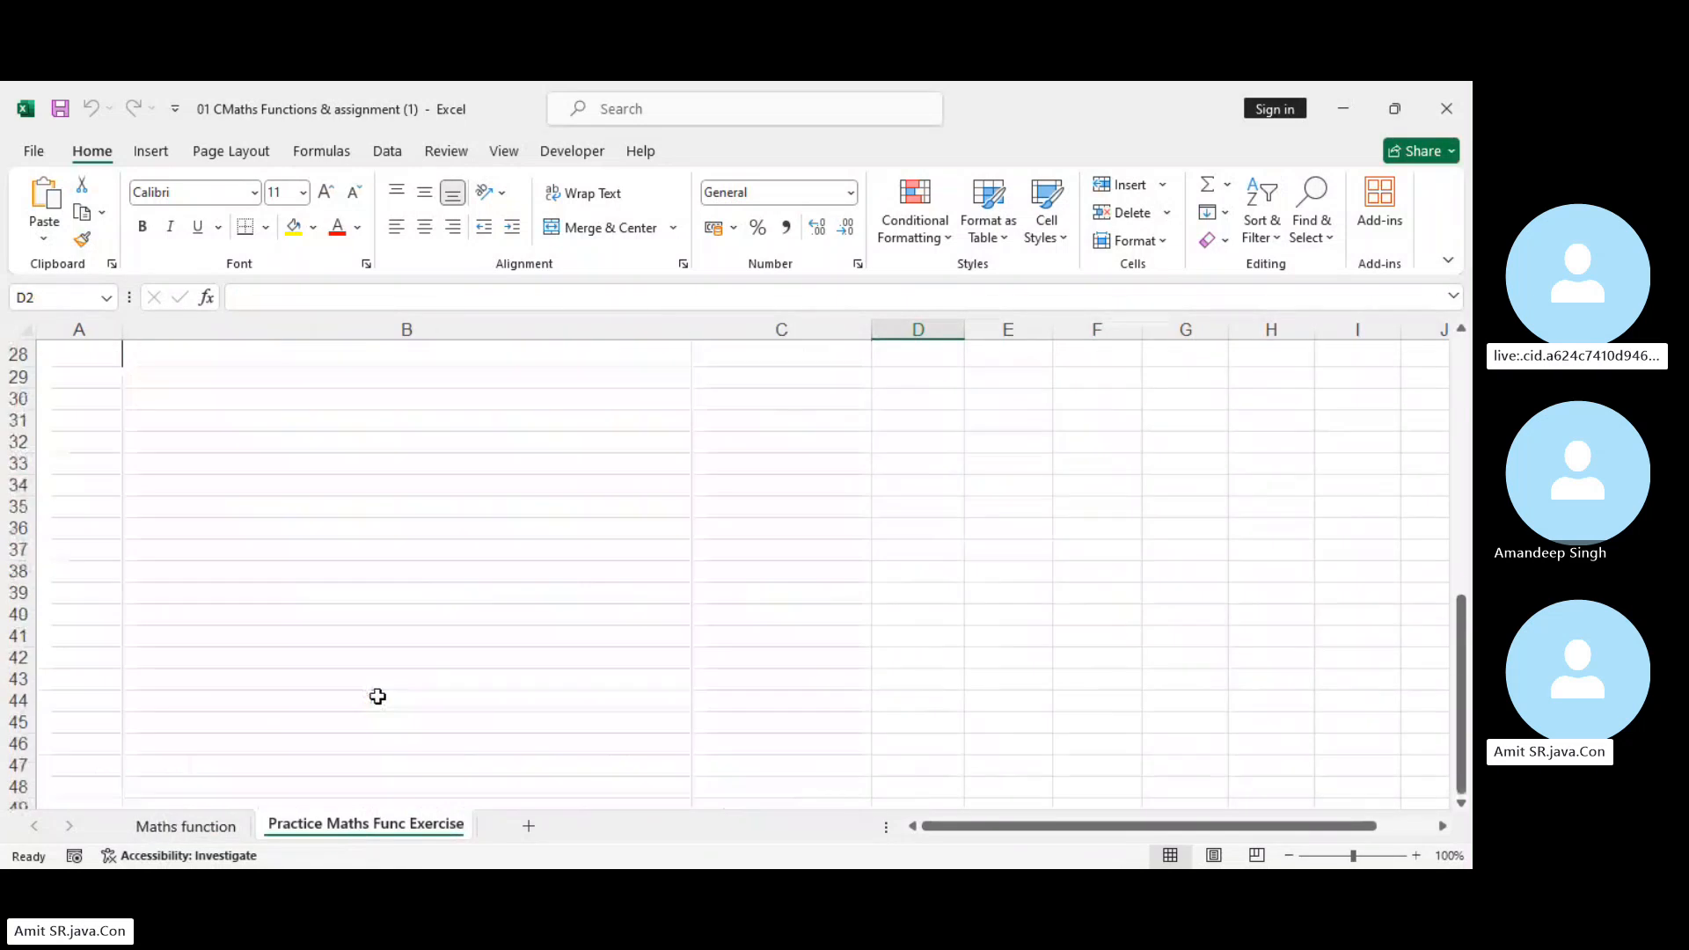
pyautogui.scroll(9, 378, 697)
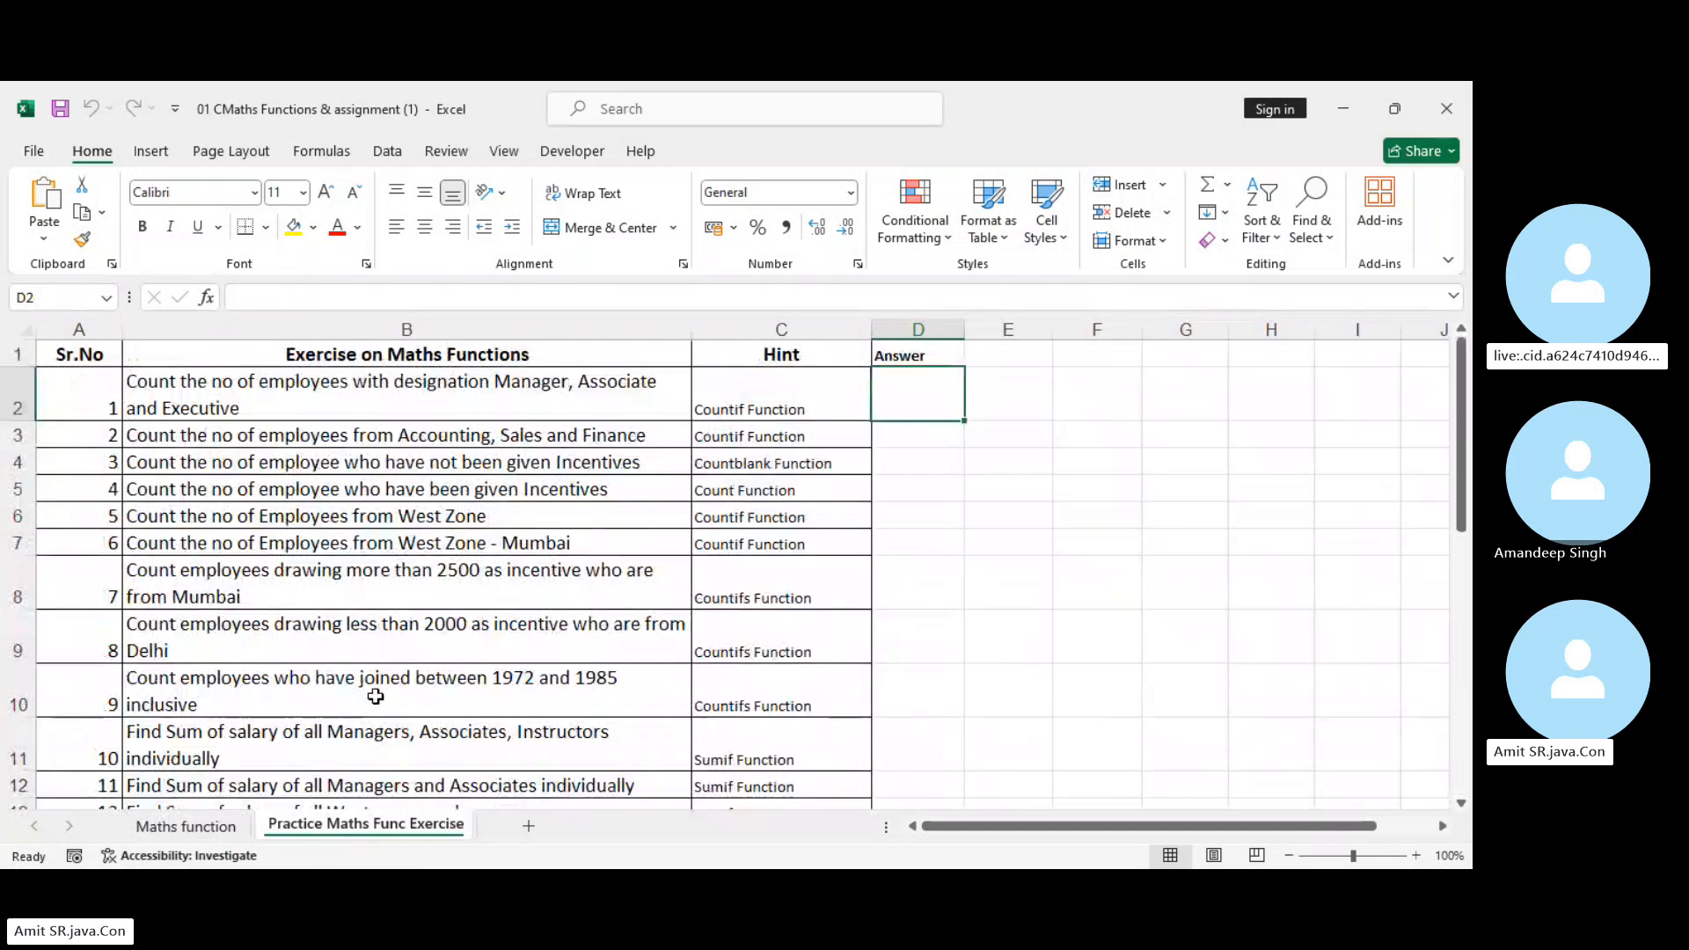
pyautogui.click(185, 826)
pyautogui.scroll(4, 380, 696)
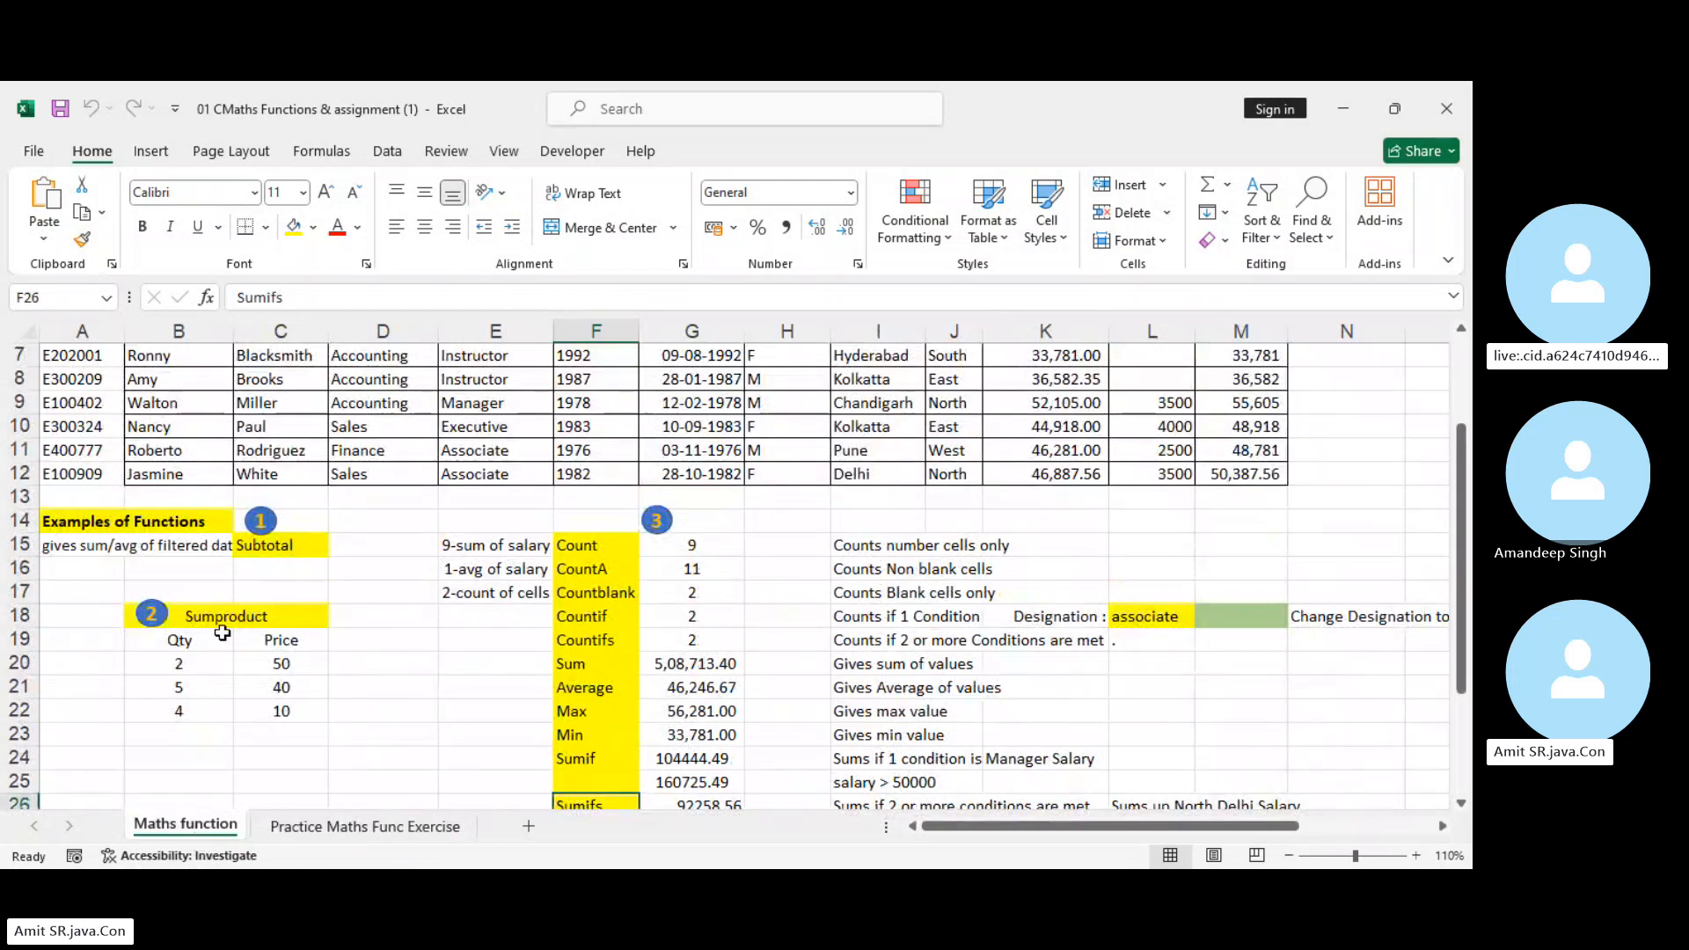
pyautogui.scroll(2, 440, 788)
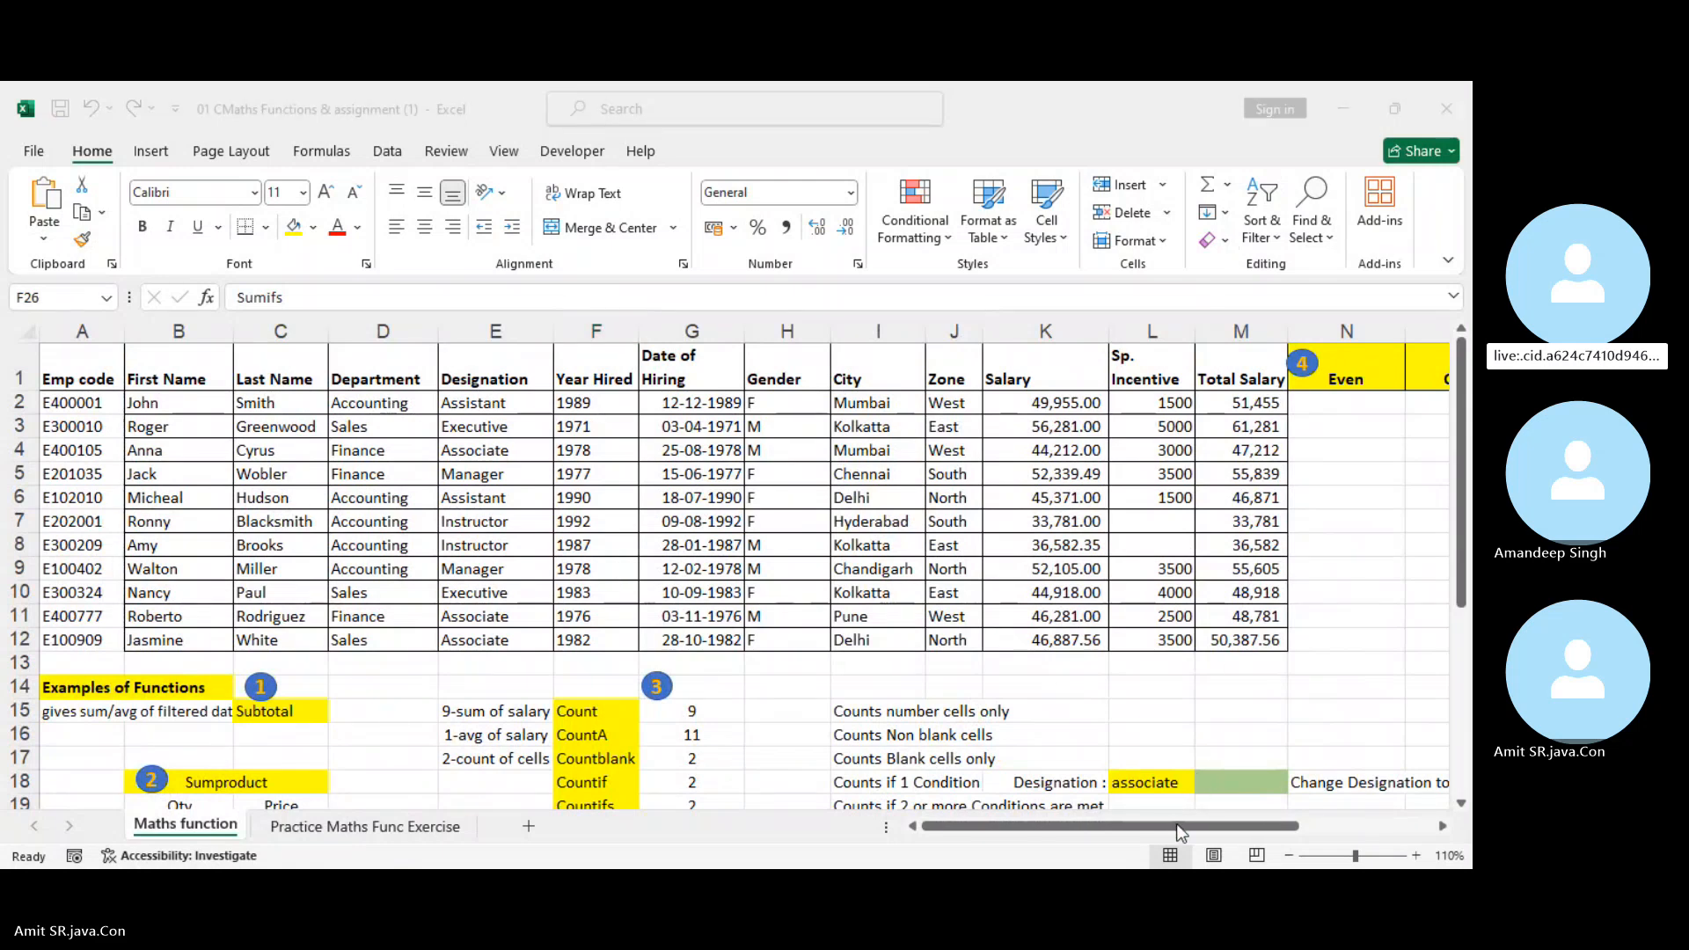
# Select the salary values and the whole employee table to inspect them
pyautogui.moveTo(1255, 822); pyautogui.dragTo(1124, 806)
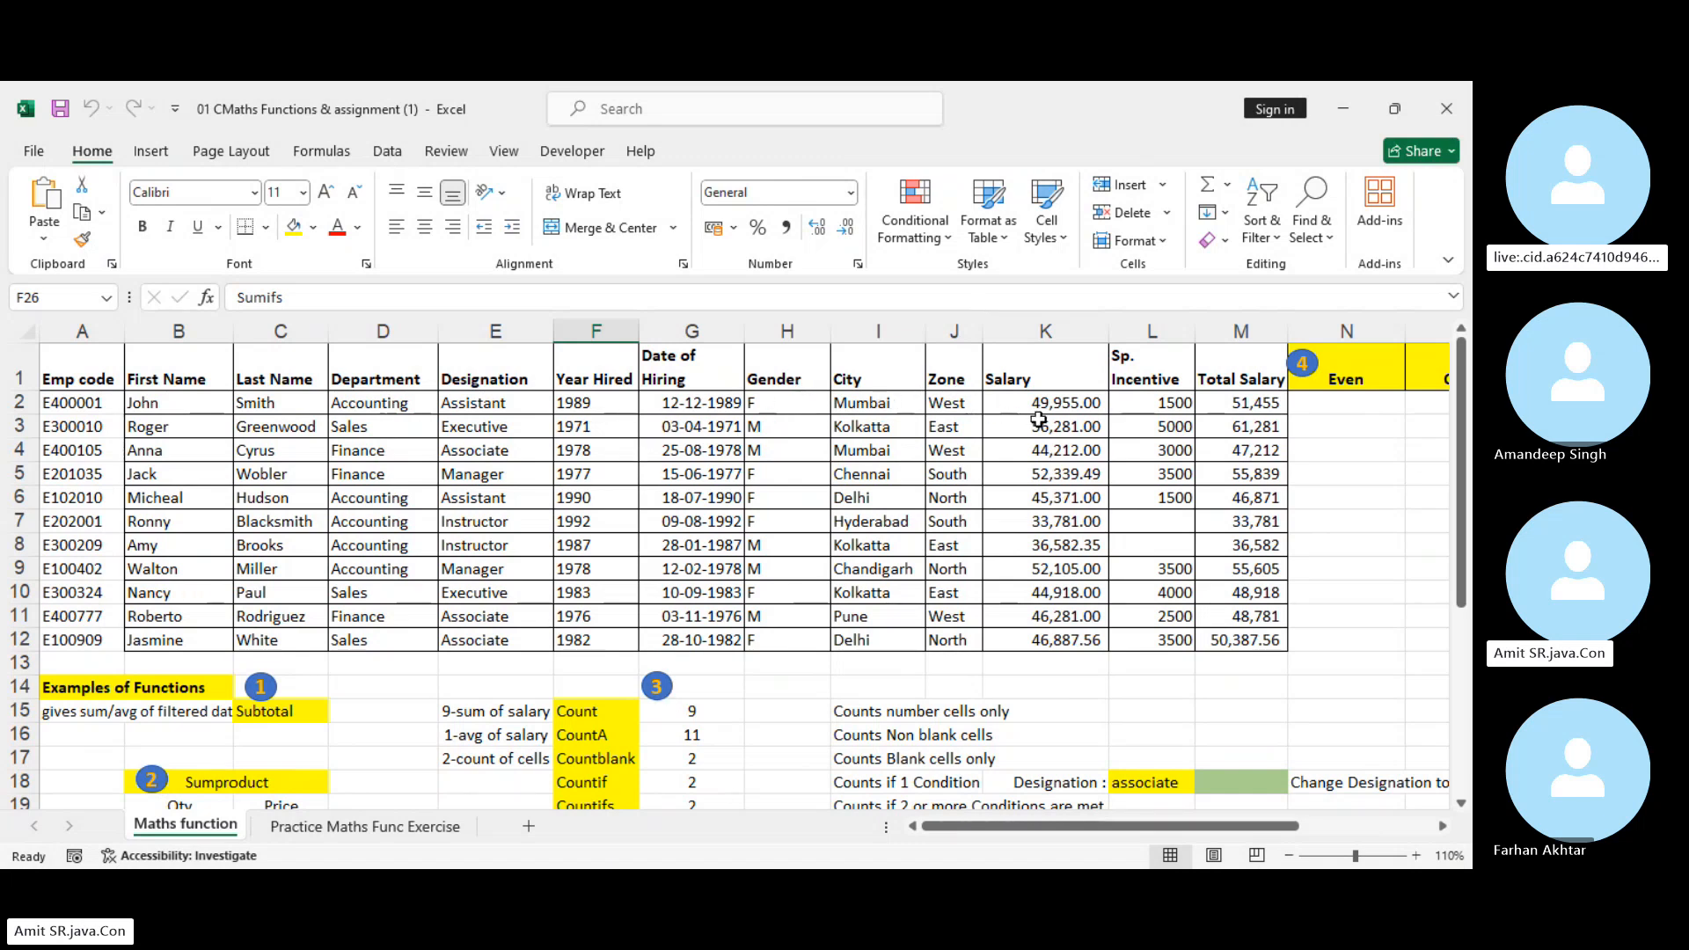
pyautogui.moveTo(1043, 403); pyautogui.dragTo(1062, 498)
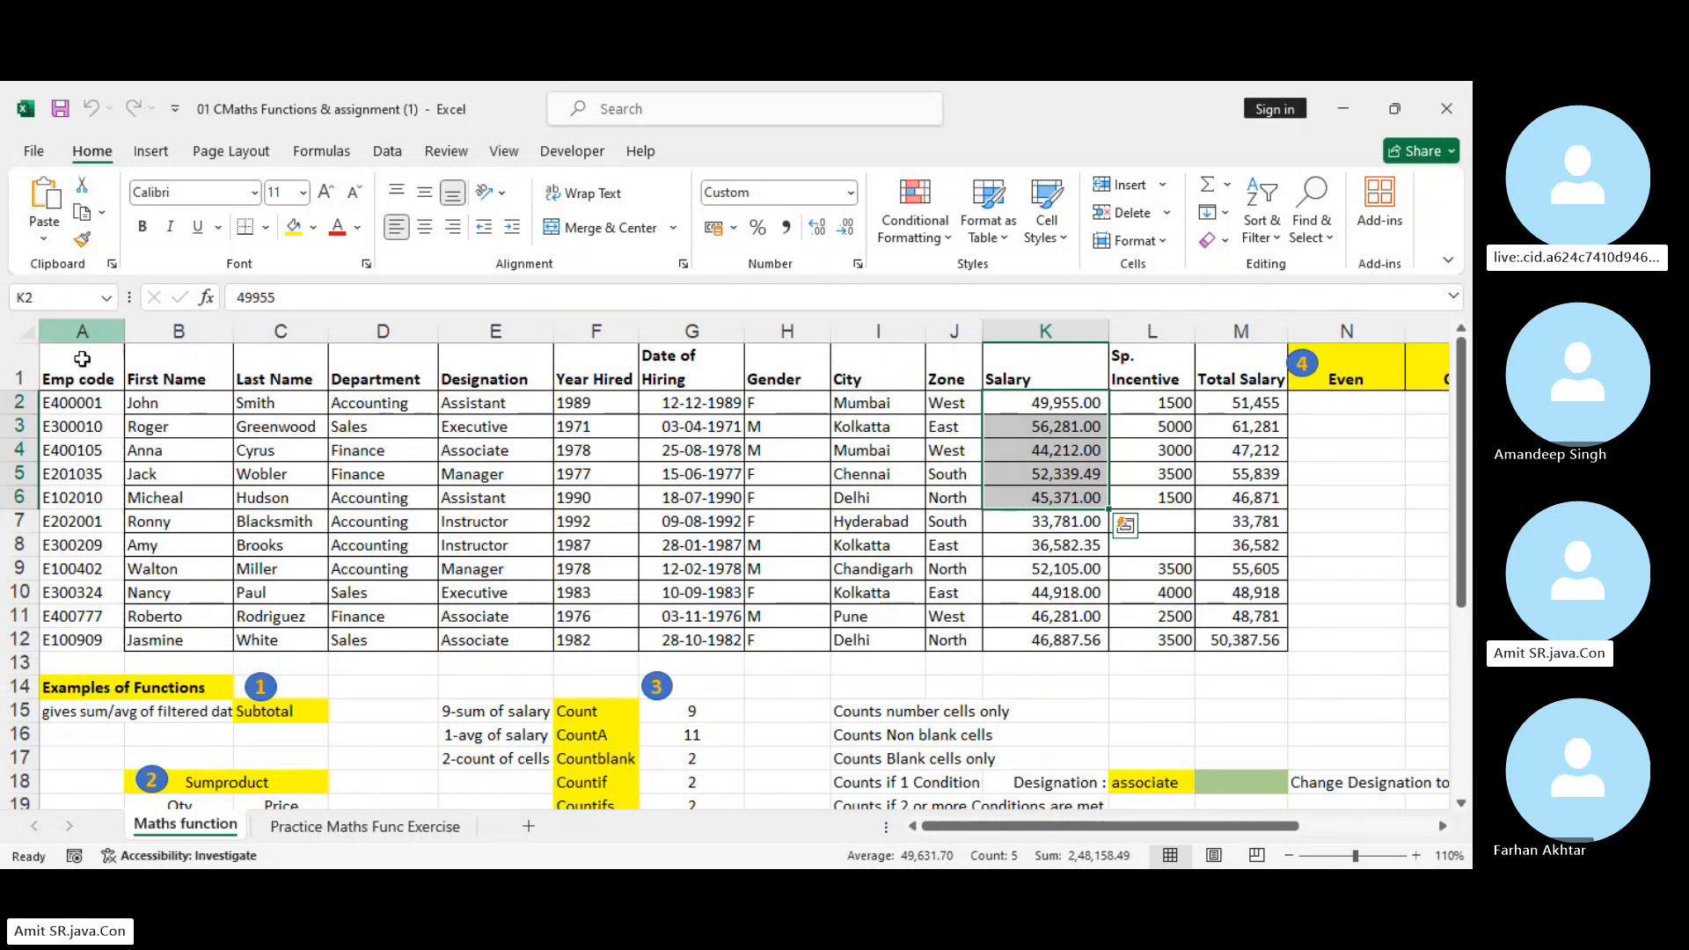
pyautogui.moveTo(79, 373); pyautogui.dragTo(1243, 641)
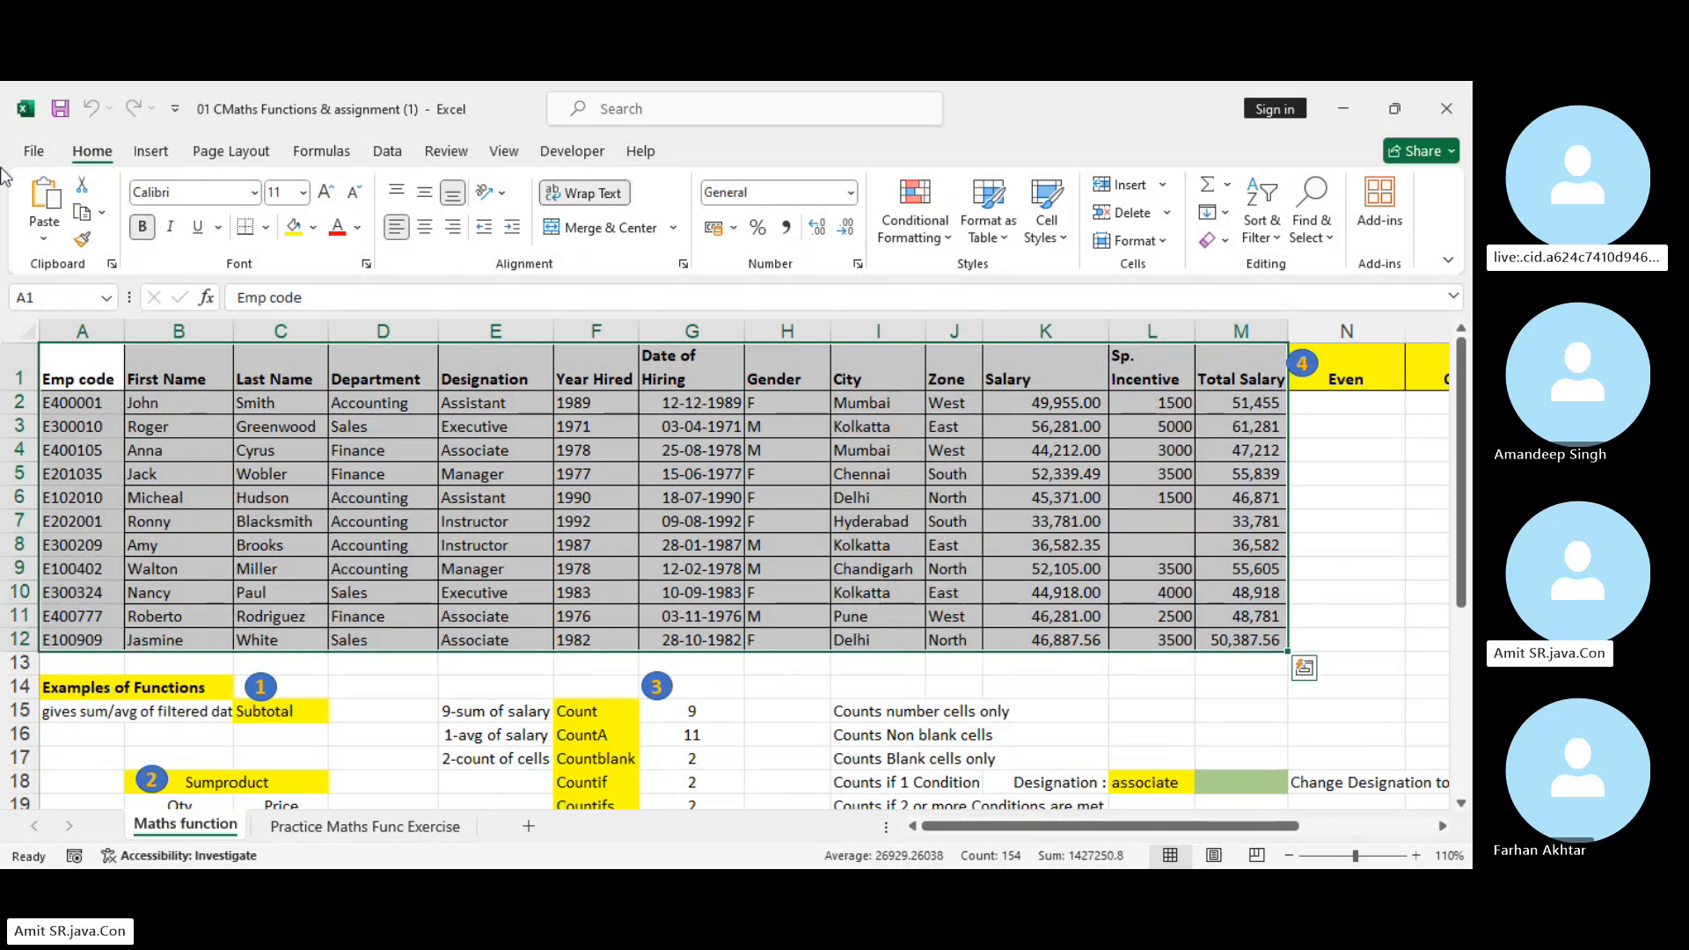
pyautogui.click(824, 112)
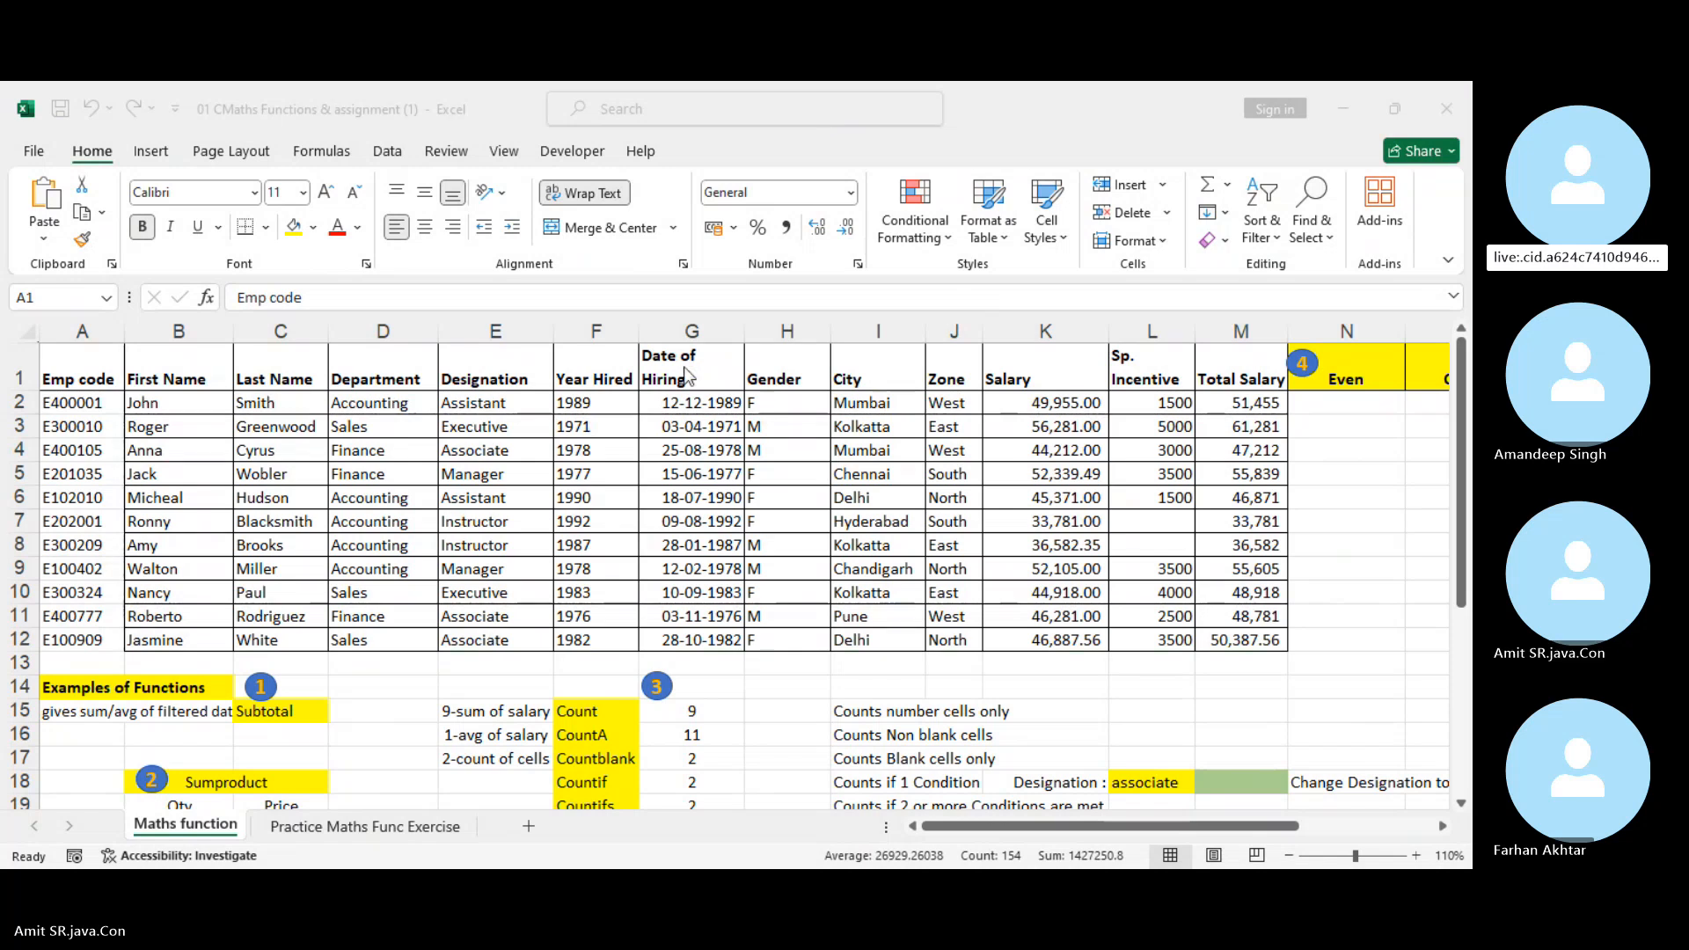
pyautogui.click(94, 368)
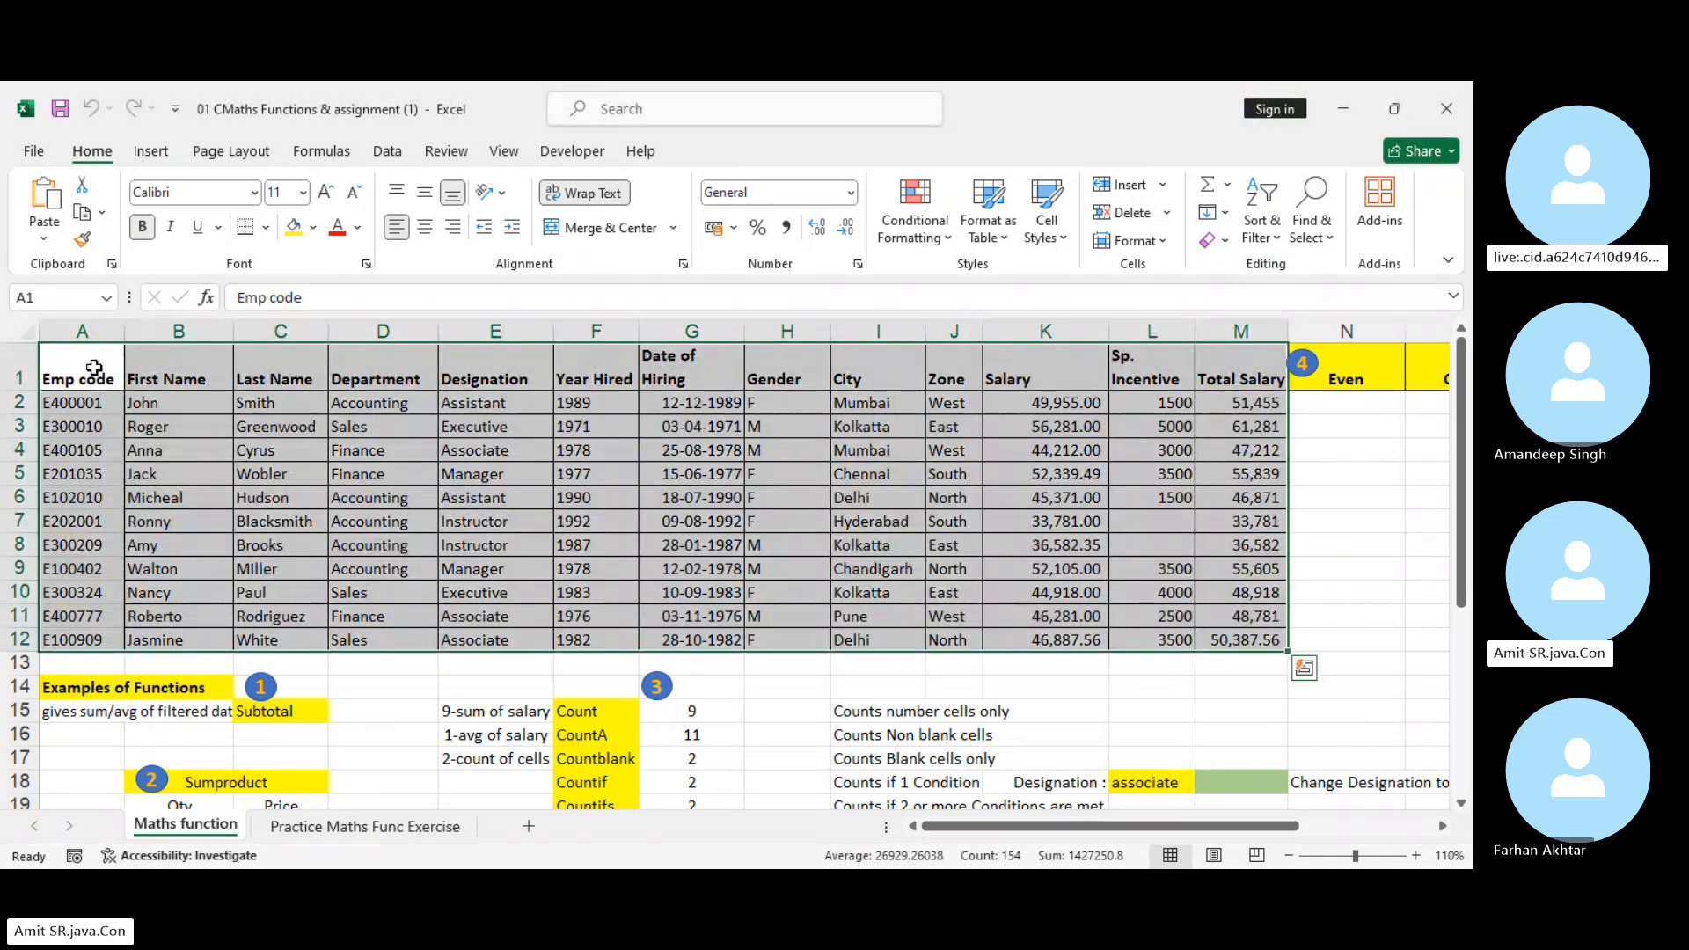
# Select the employee table A1:M12 and create names from its top row only, with Left column unchecked
pyautogui.click(324, 151)
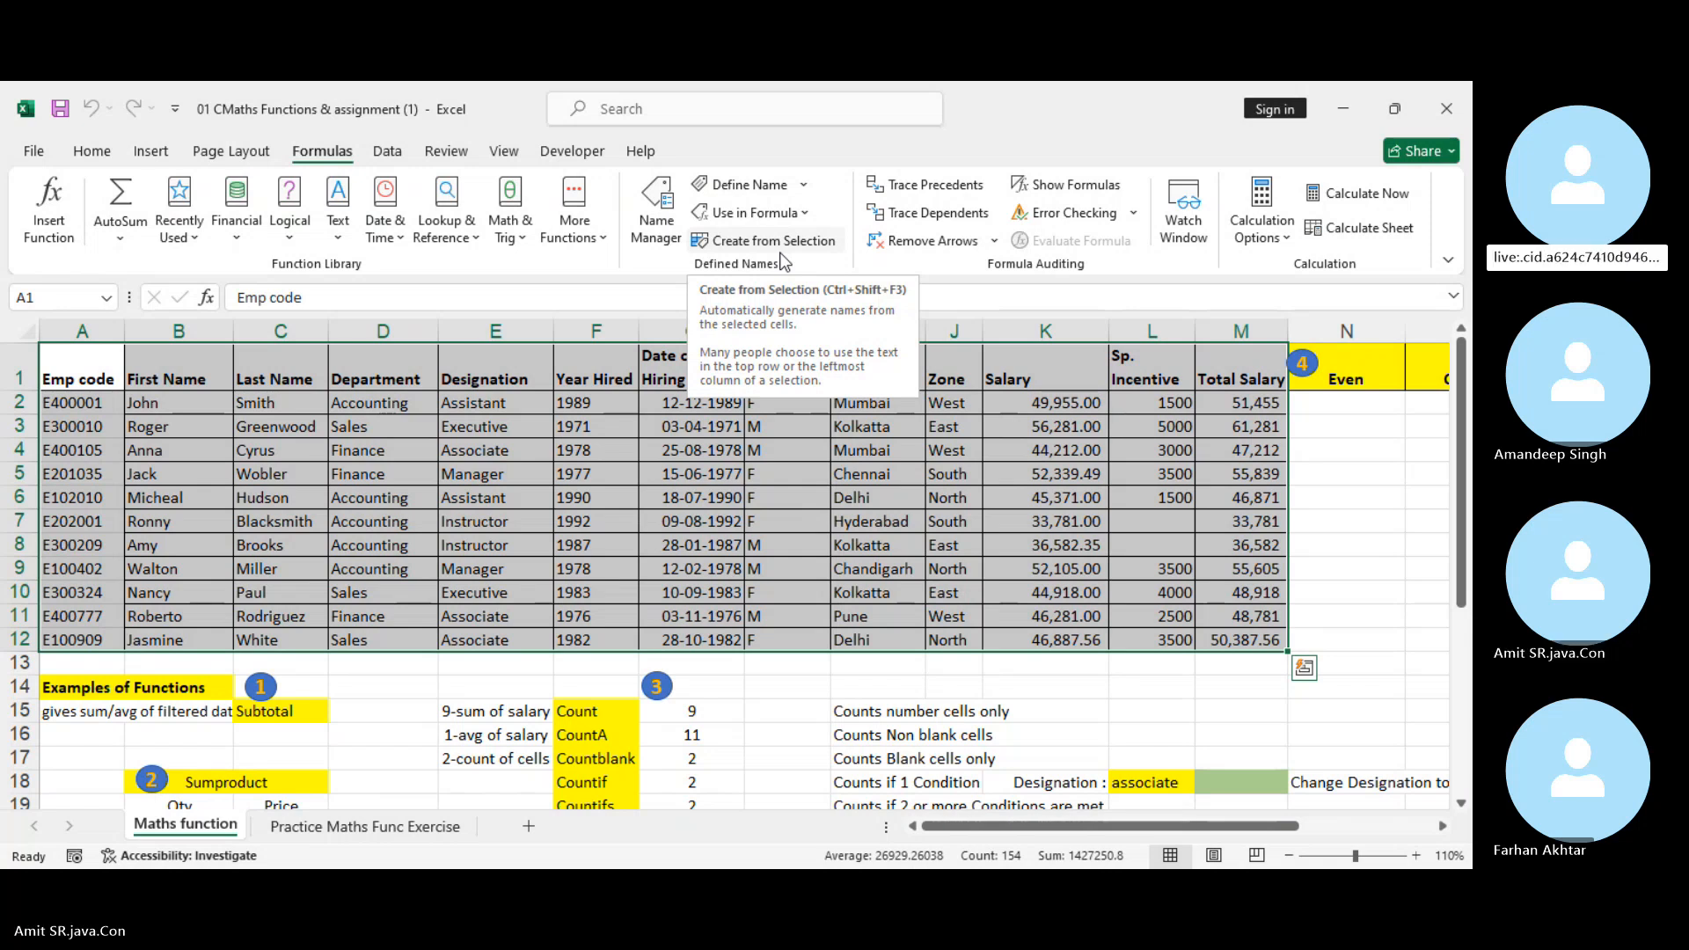
pyautogui.click(695, 474)
pyautogui.click(121, 388)
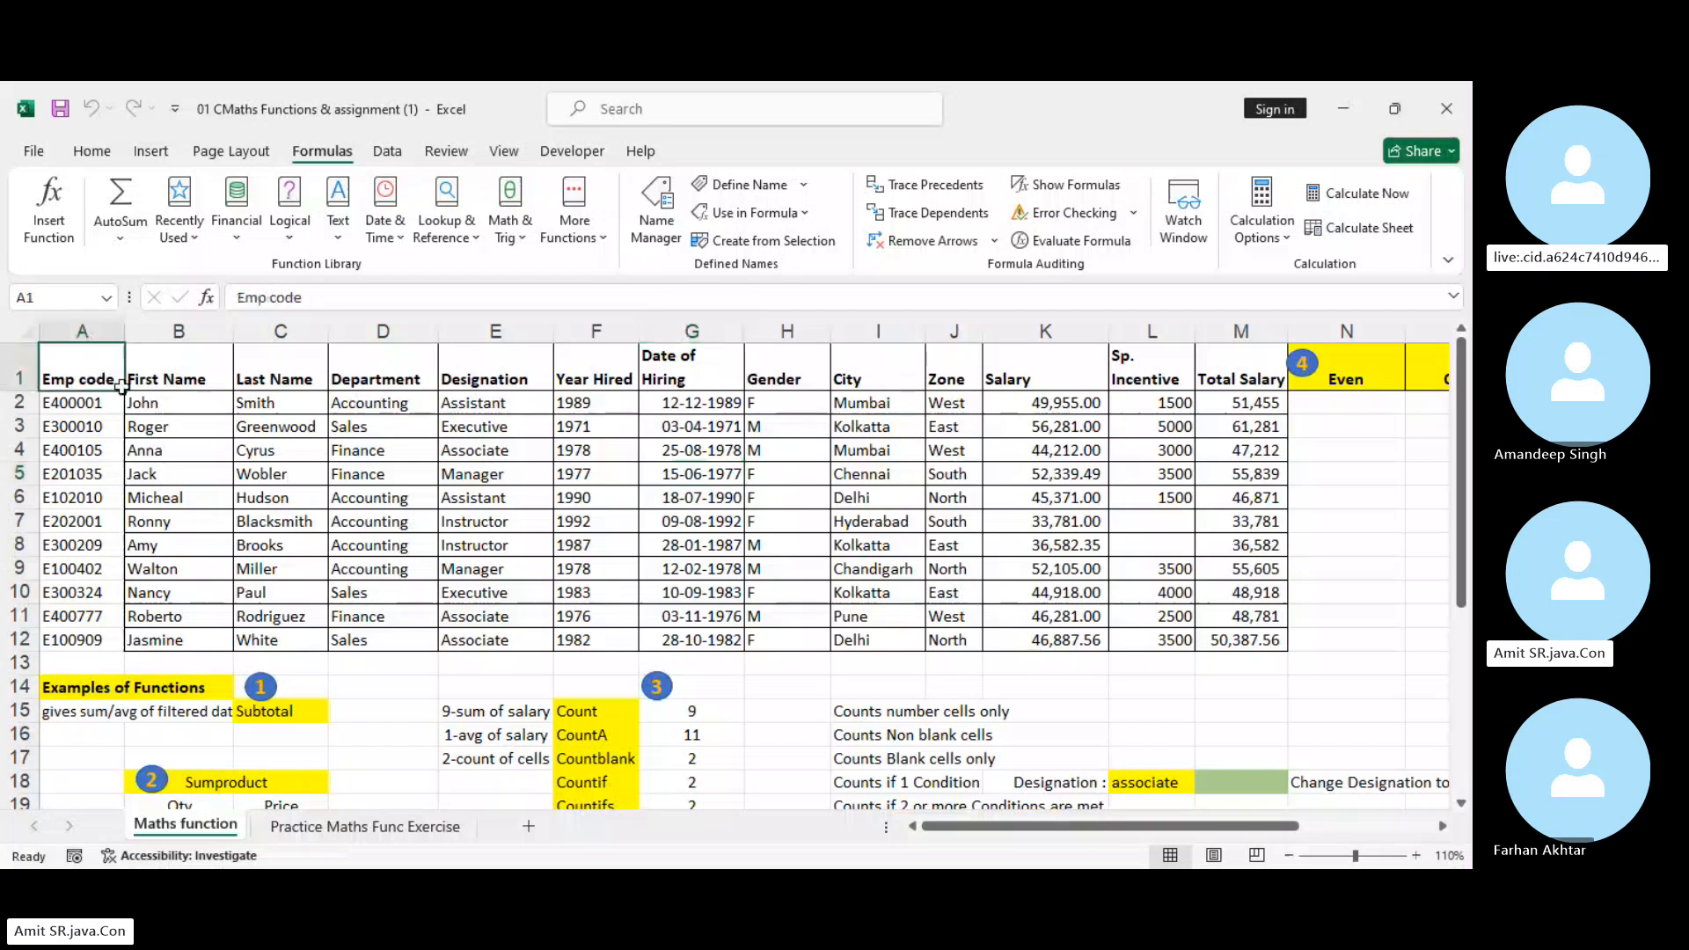
pyautogui.moveTo(121, 387); pyautogui.dragTo(1249, 642)
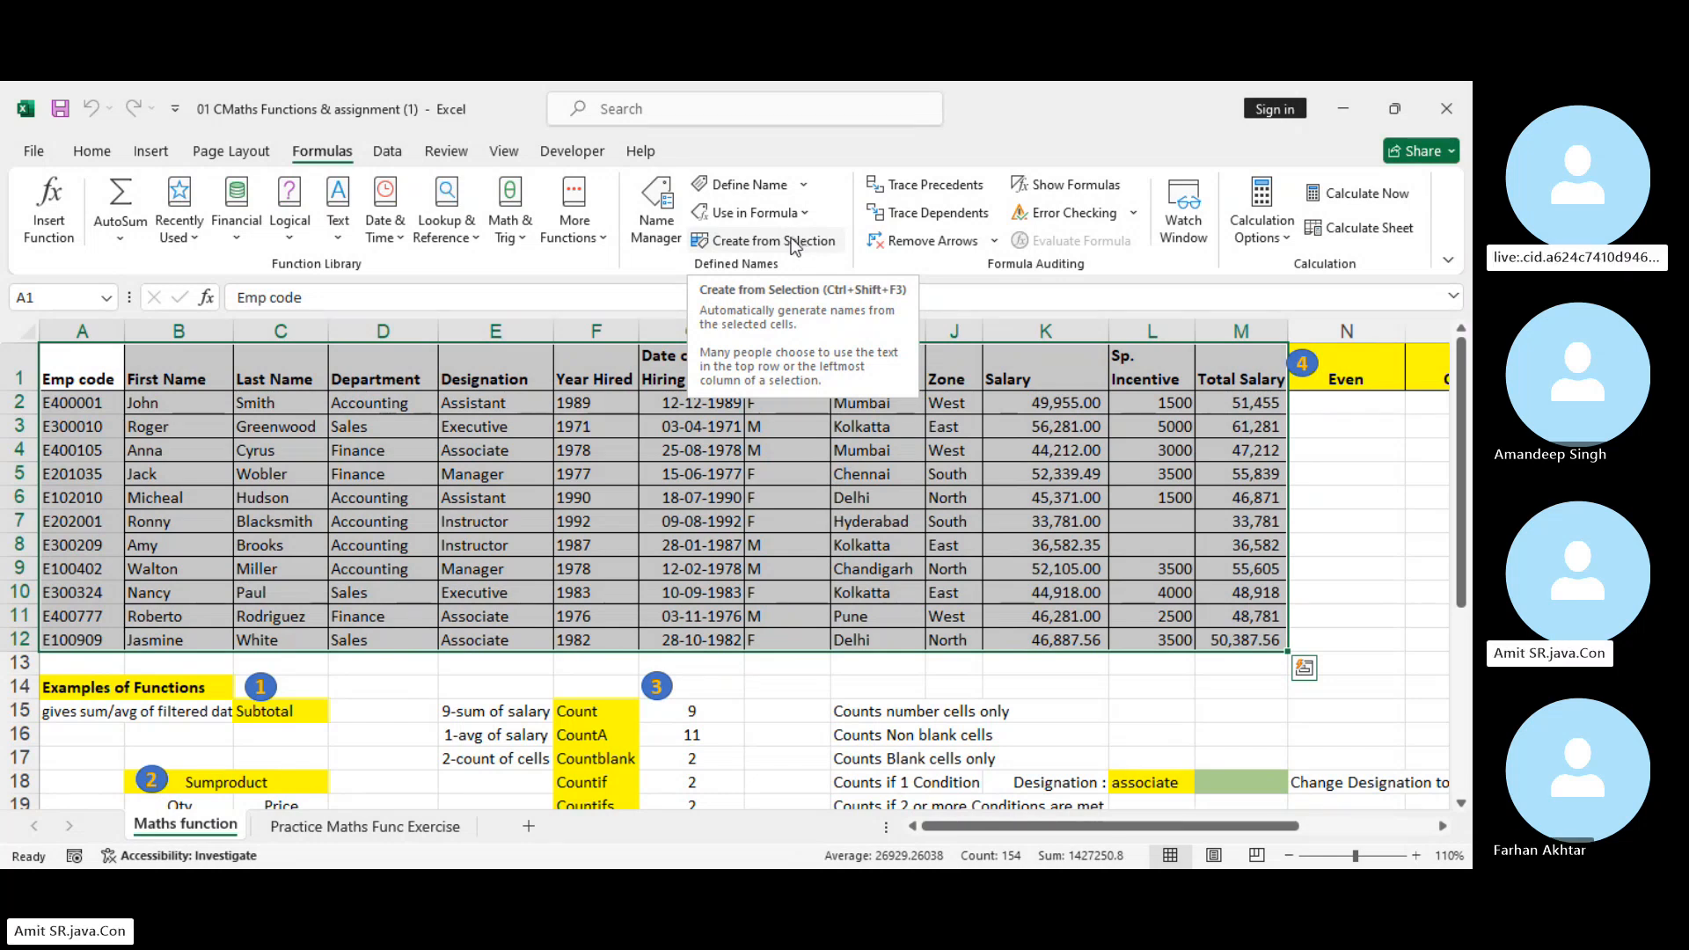
pyautogui.click(795, 246)
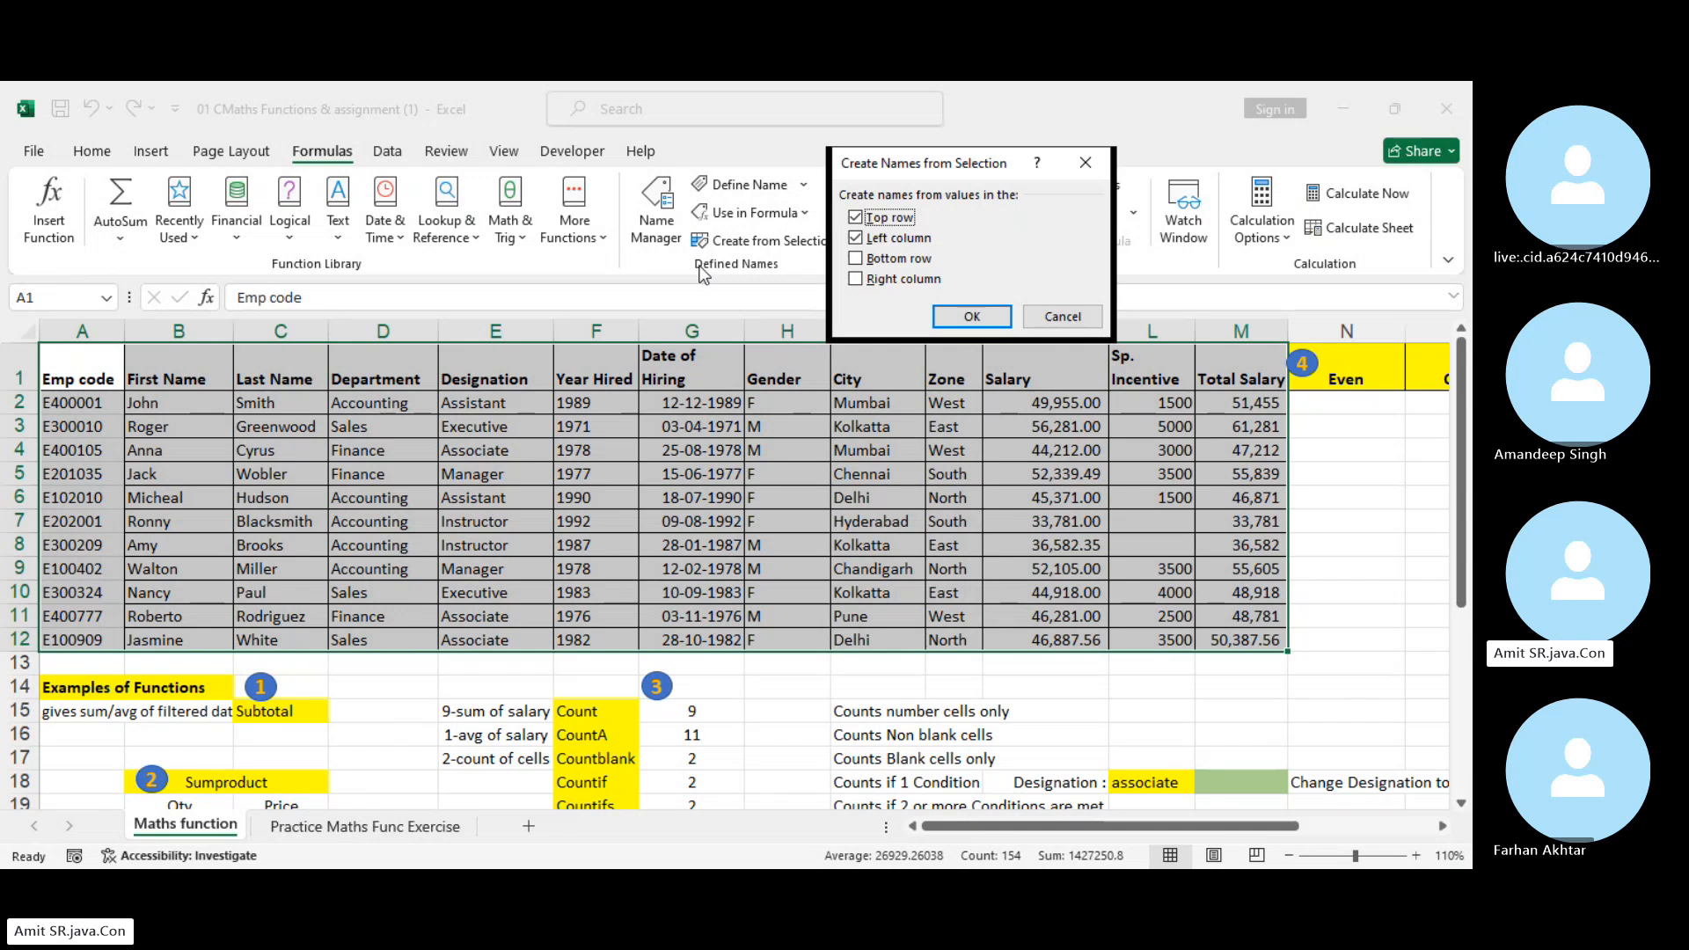
pyautogui.click(856, 238)
pyautogui.click(857, 241)
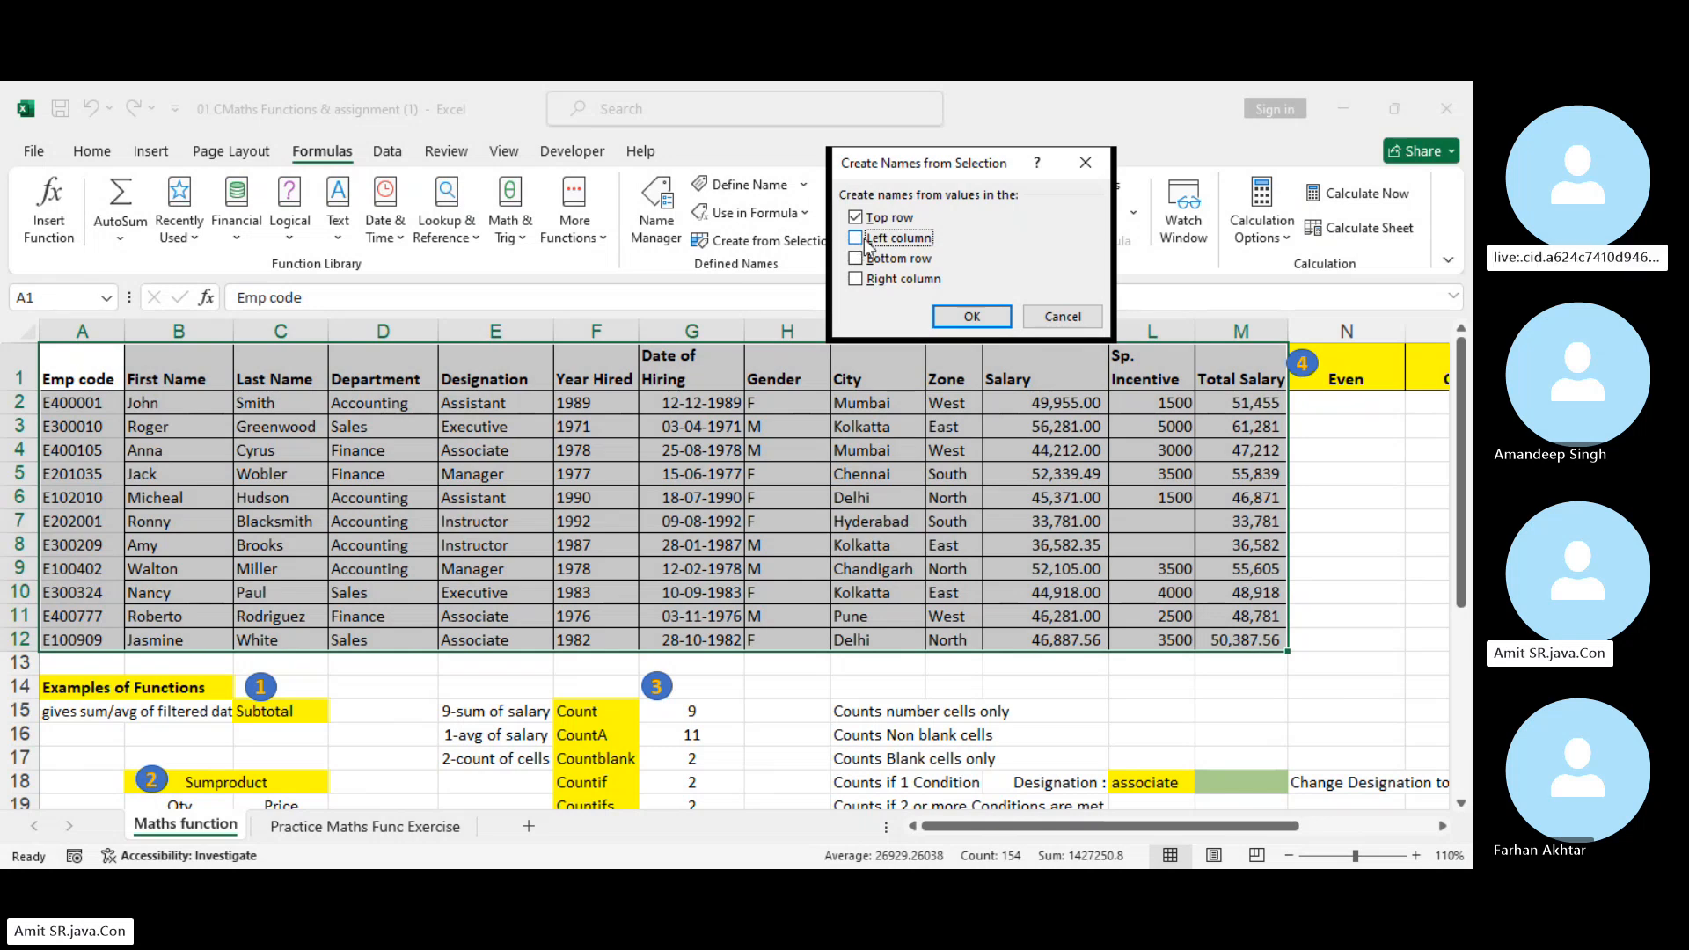
pyautogui.click(970, 322)
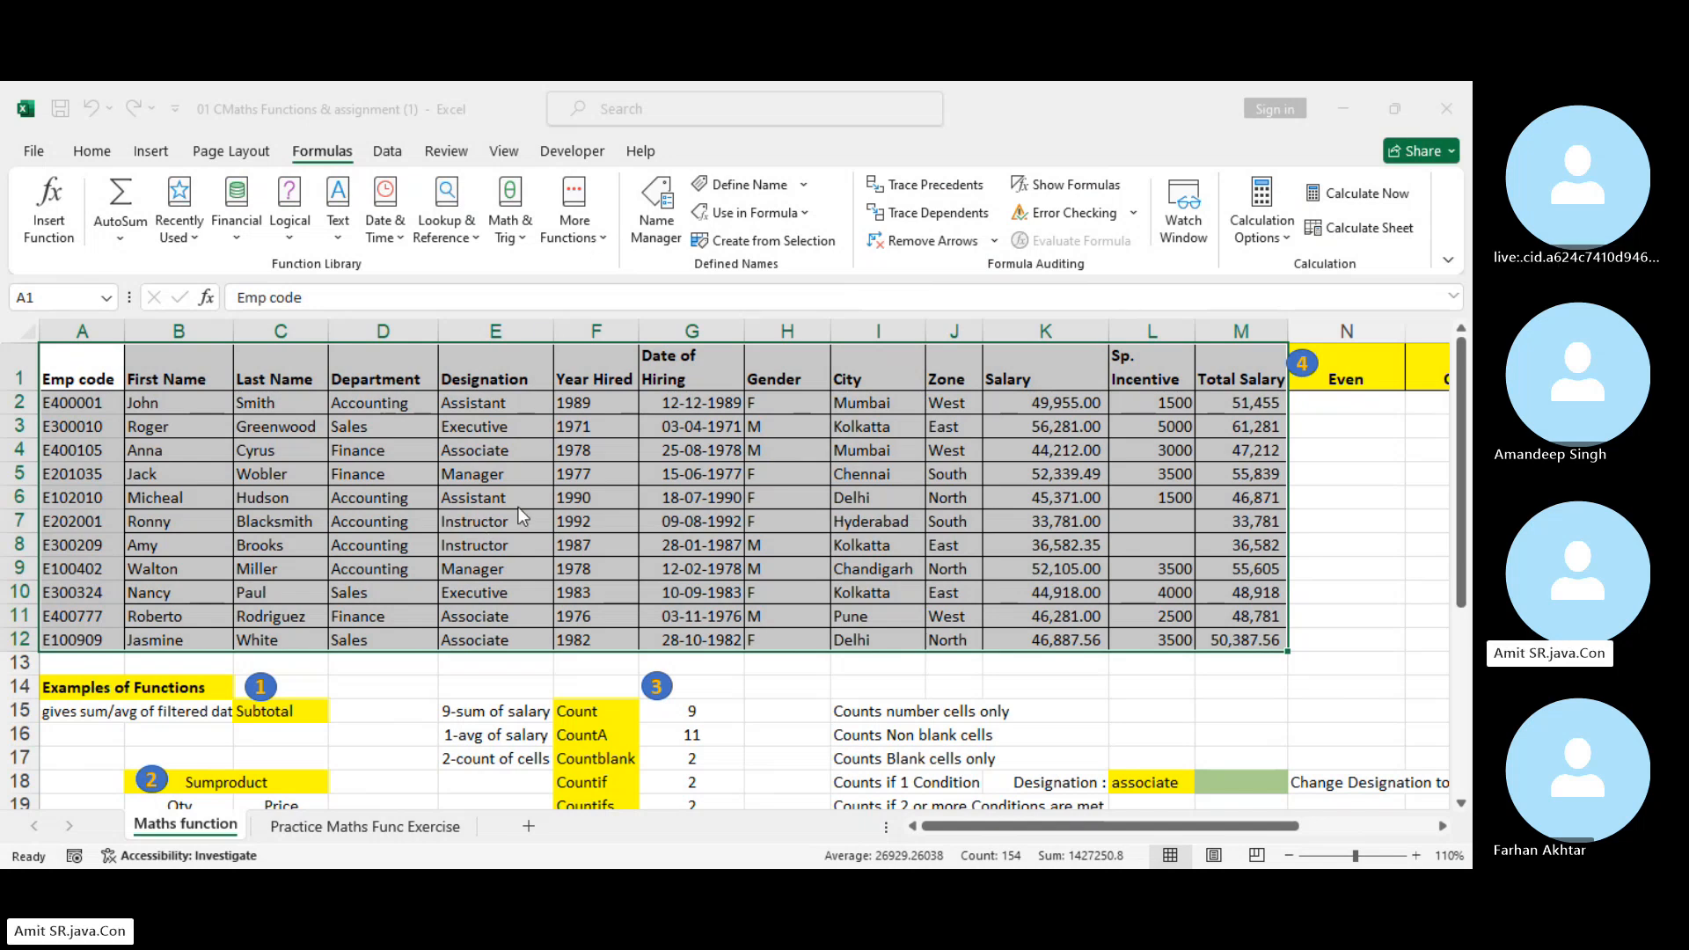
# Reselect the employee table, create names again from its top row only, and open the Name Manager
pyautogui.click(1238, 97)
pyautogui.click(1389, 520)
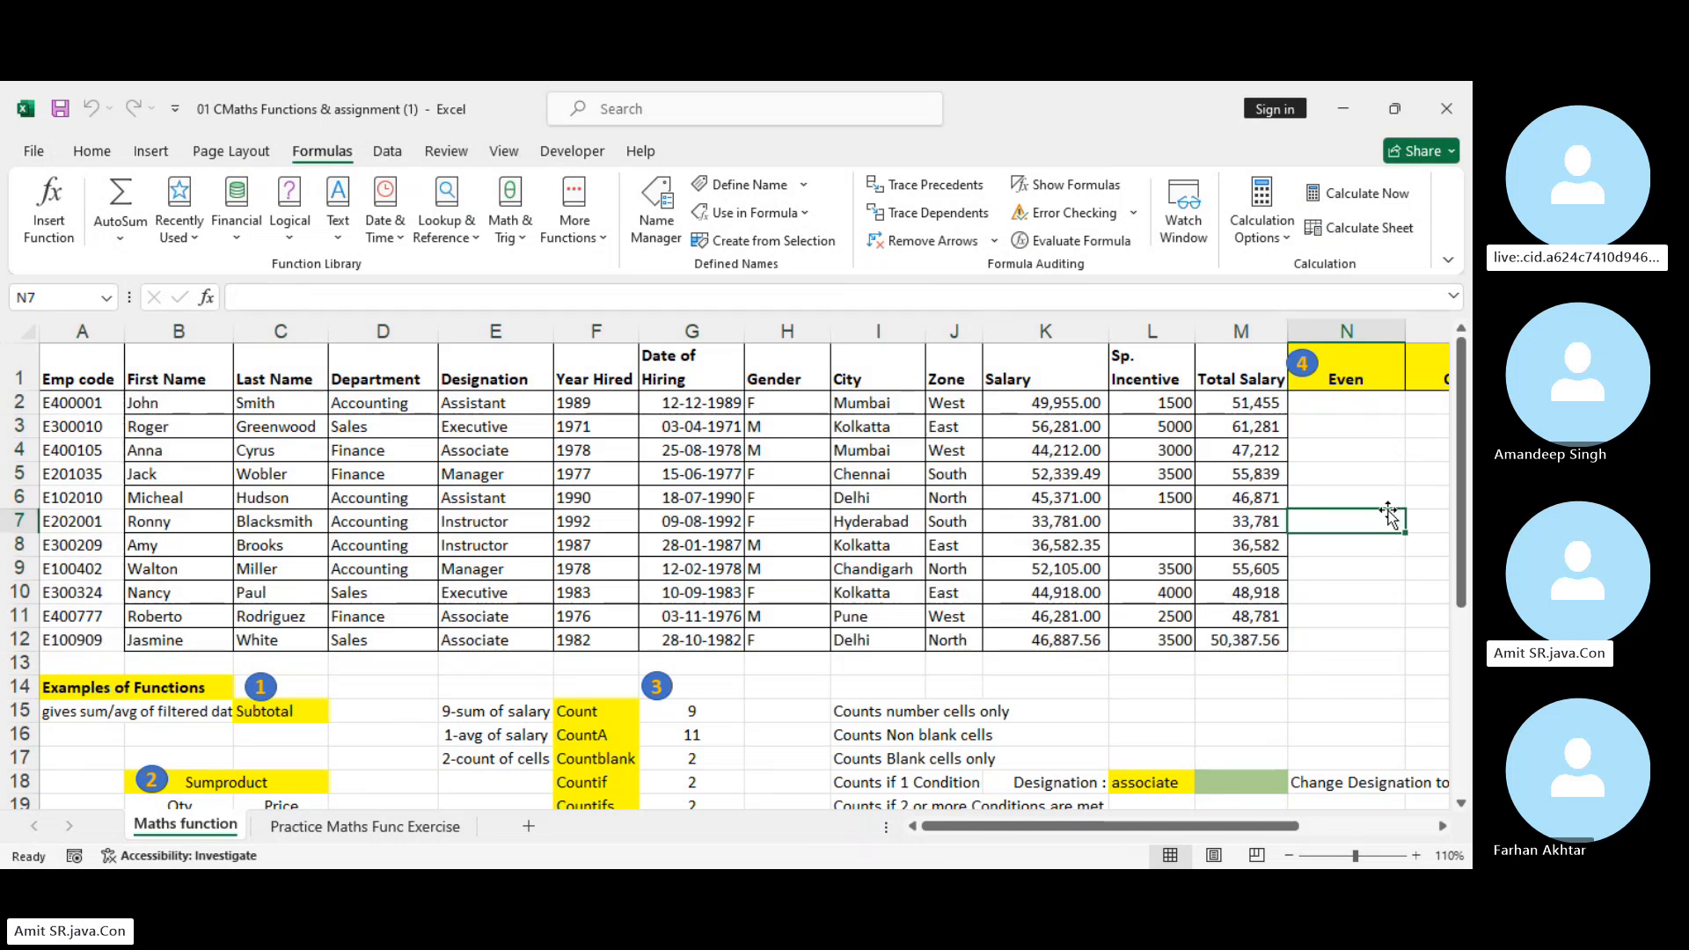
pyautogui.moveTo(81, 379); pyautogui.dragTo(1227, 631)
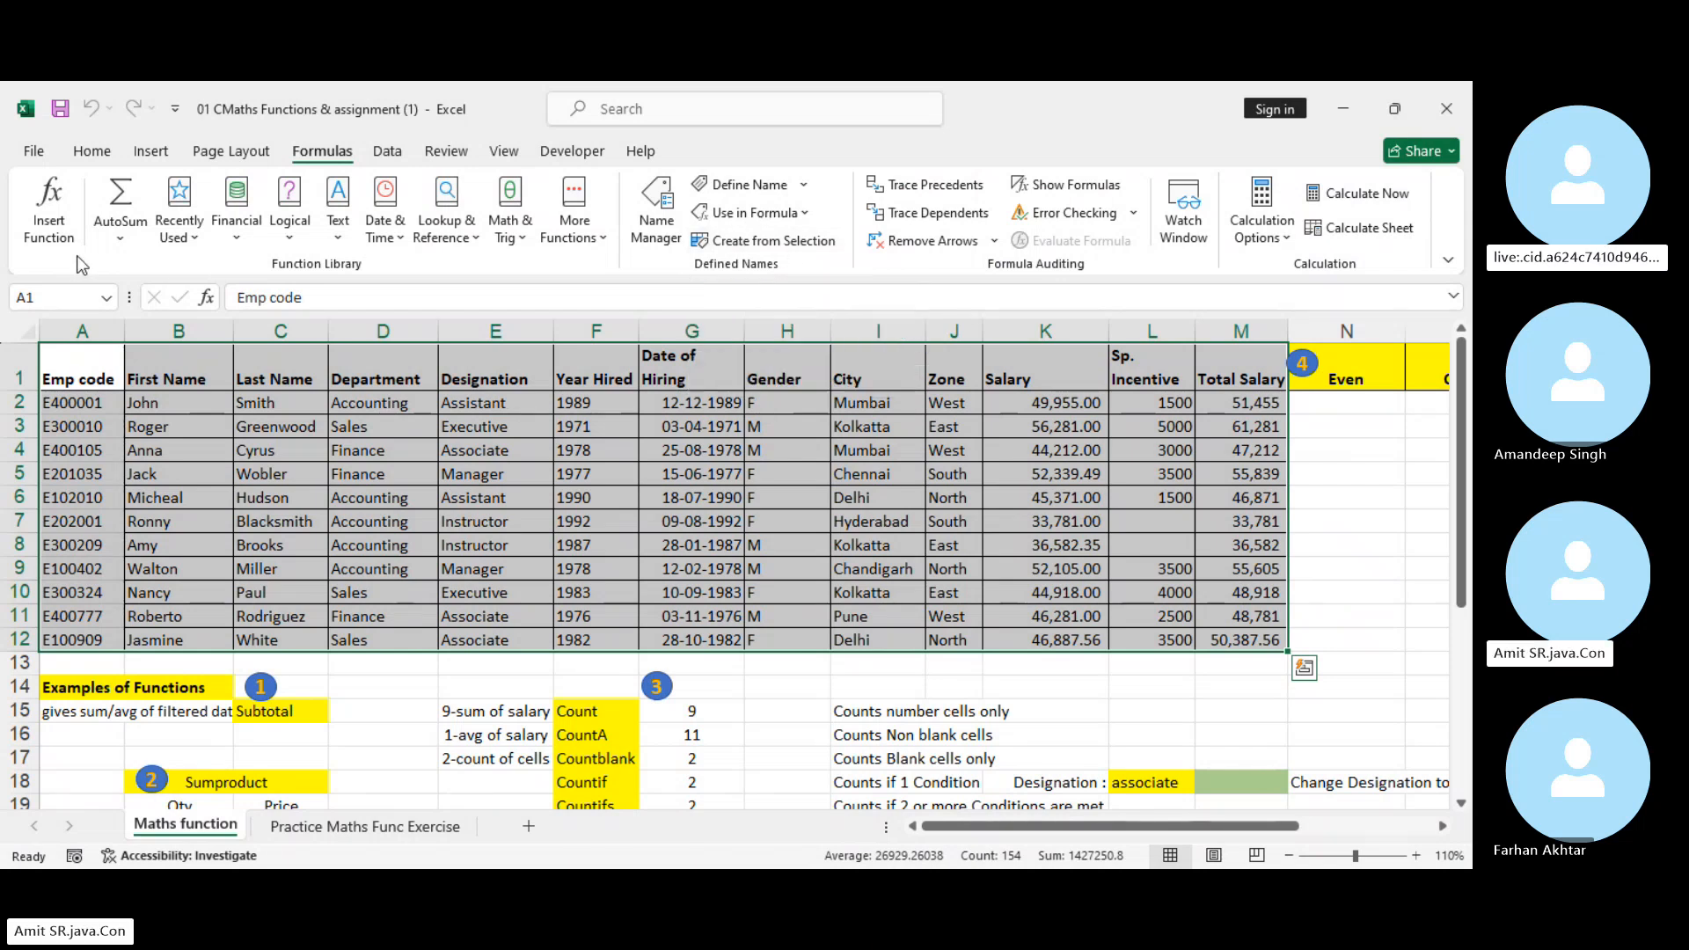
pyautogui.click(761, 251)
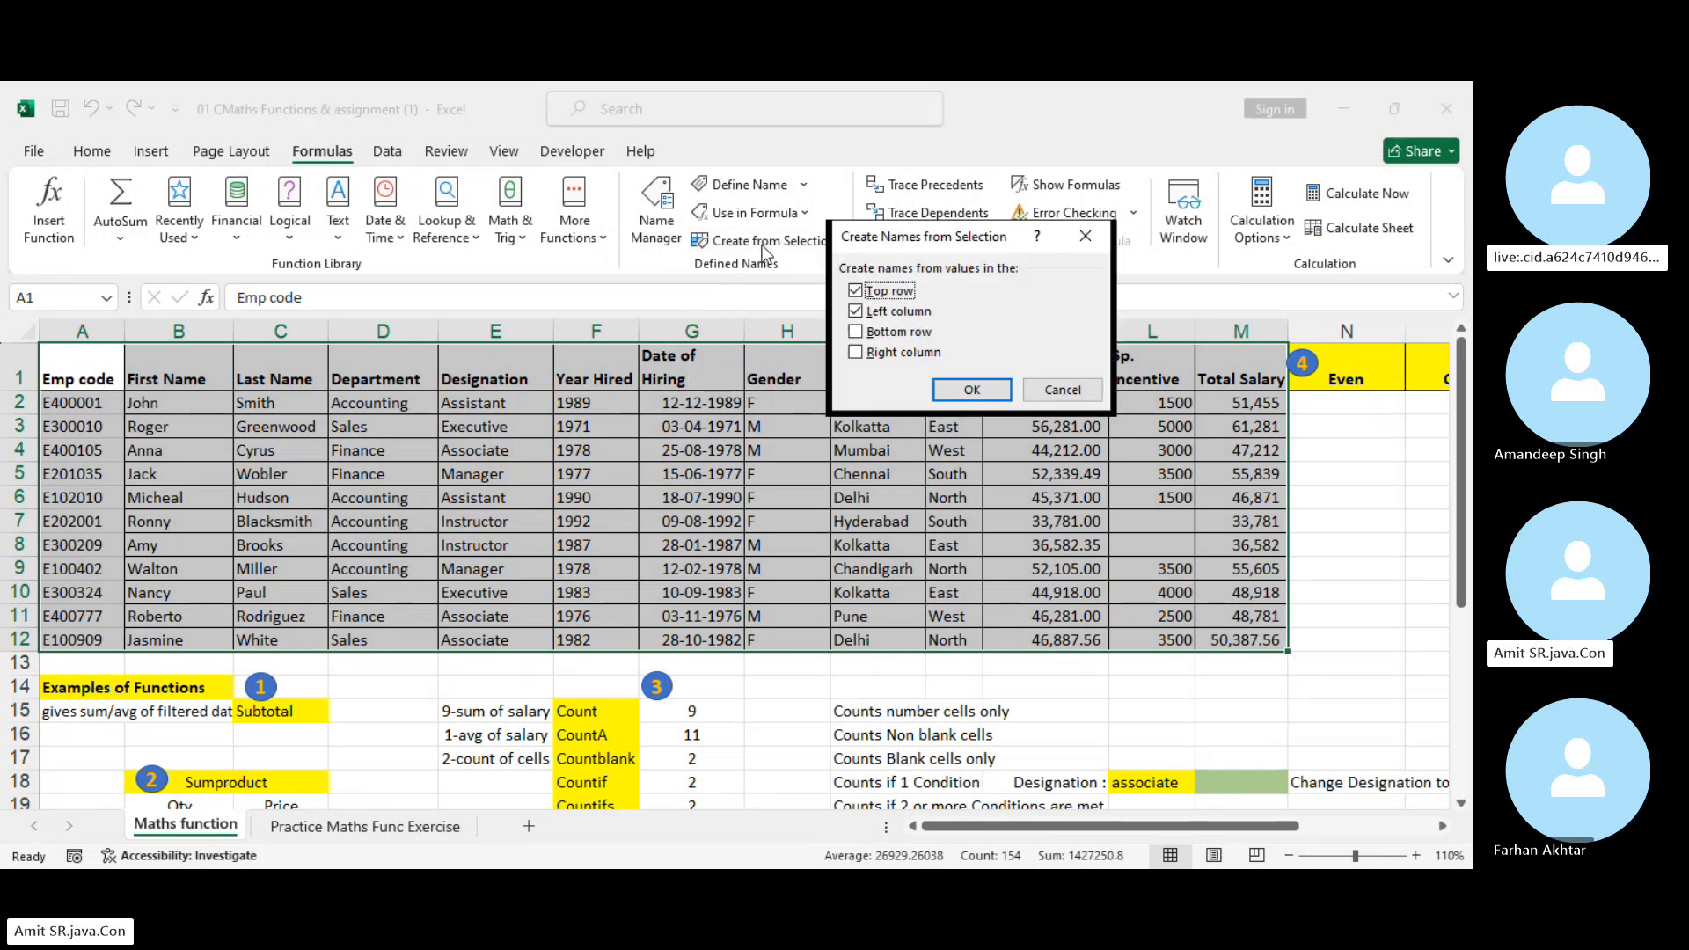
pyautogui.click(854, 313)
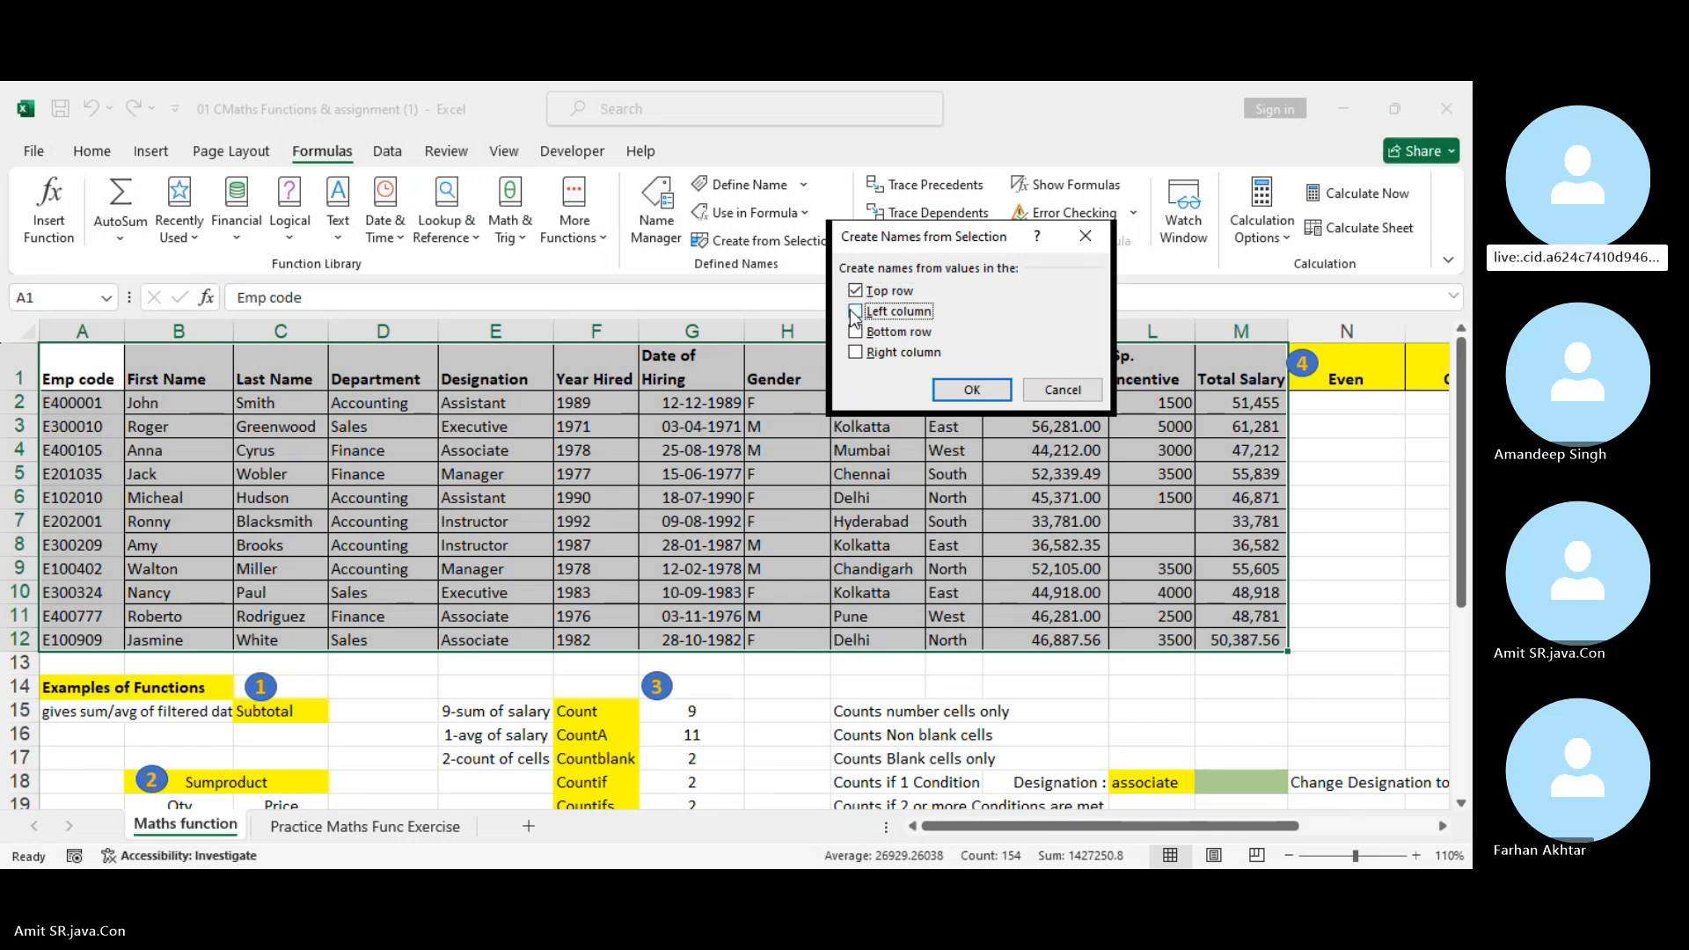
pyautogui.click(972, 391)
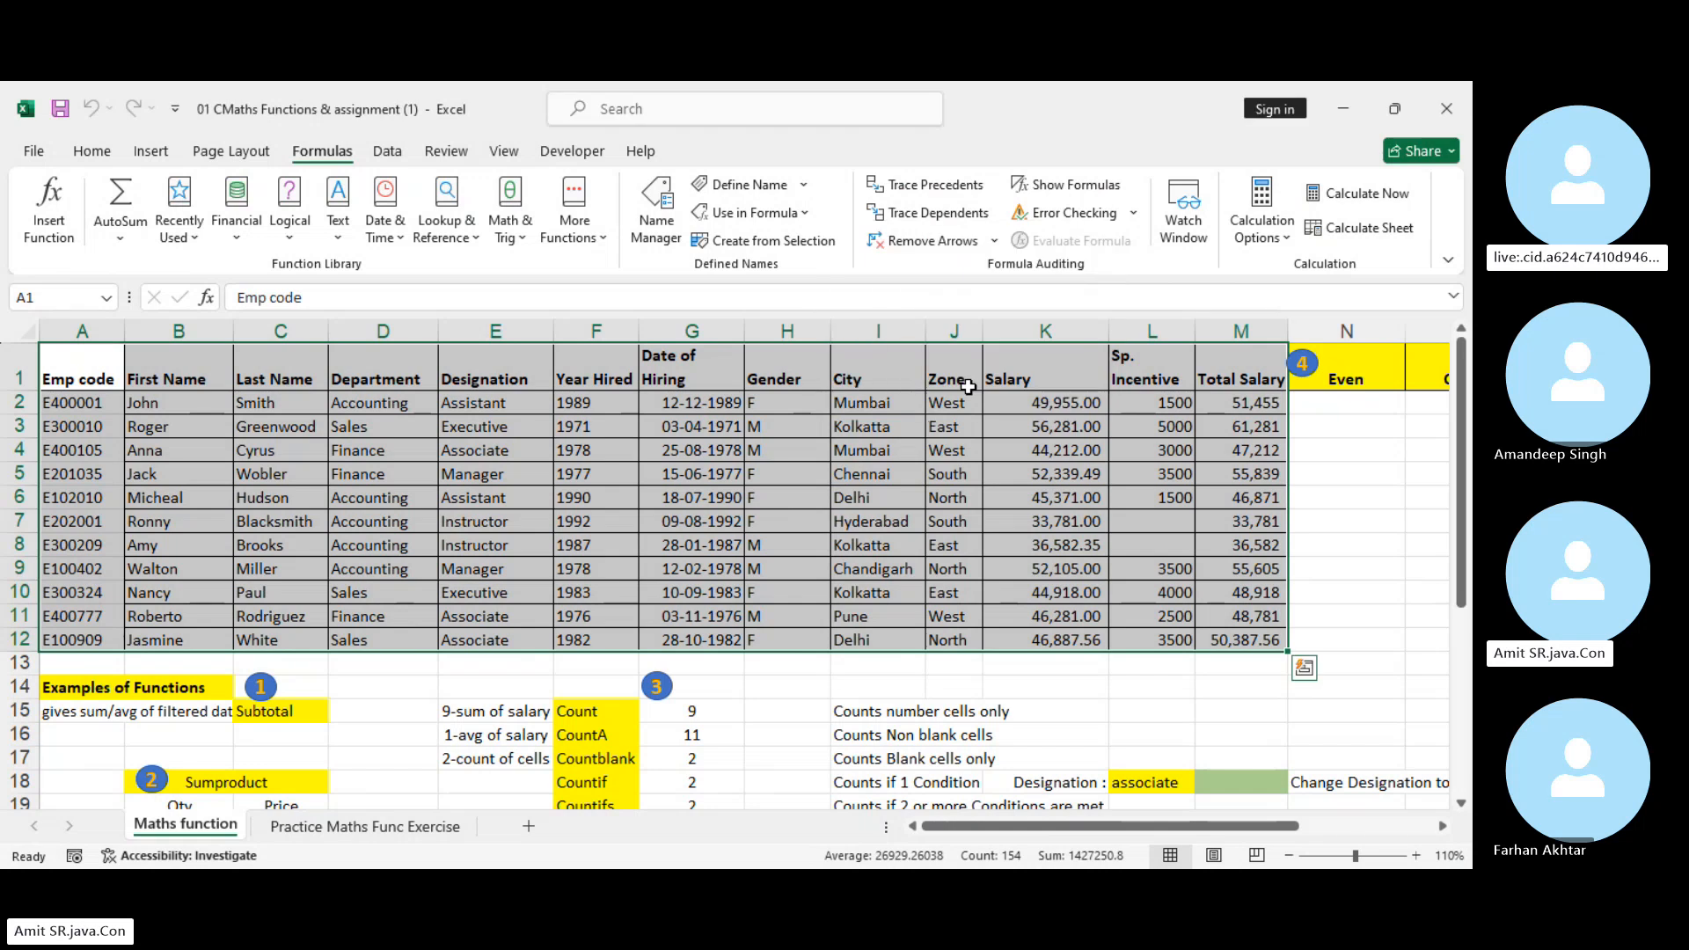
pyautogui.click(662, 239)
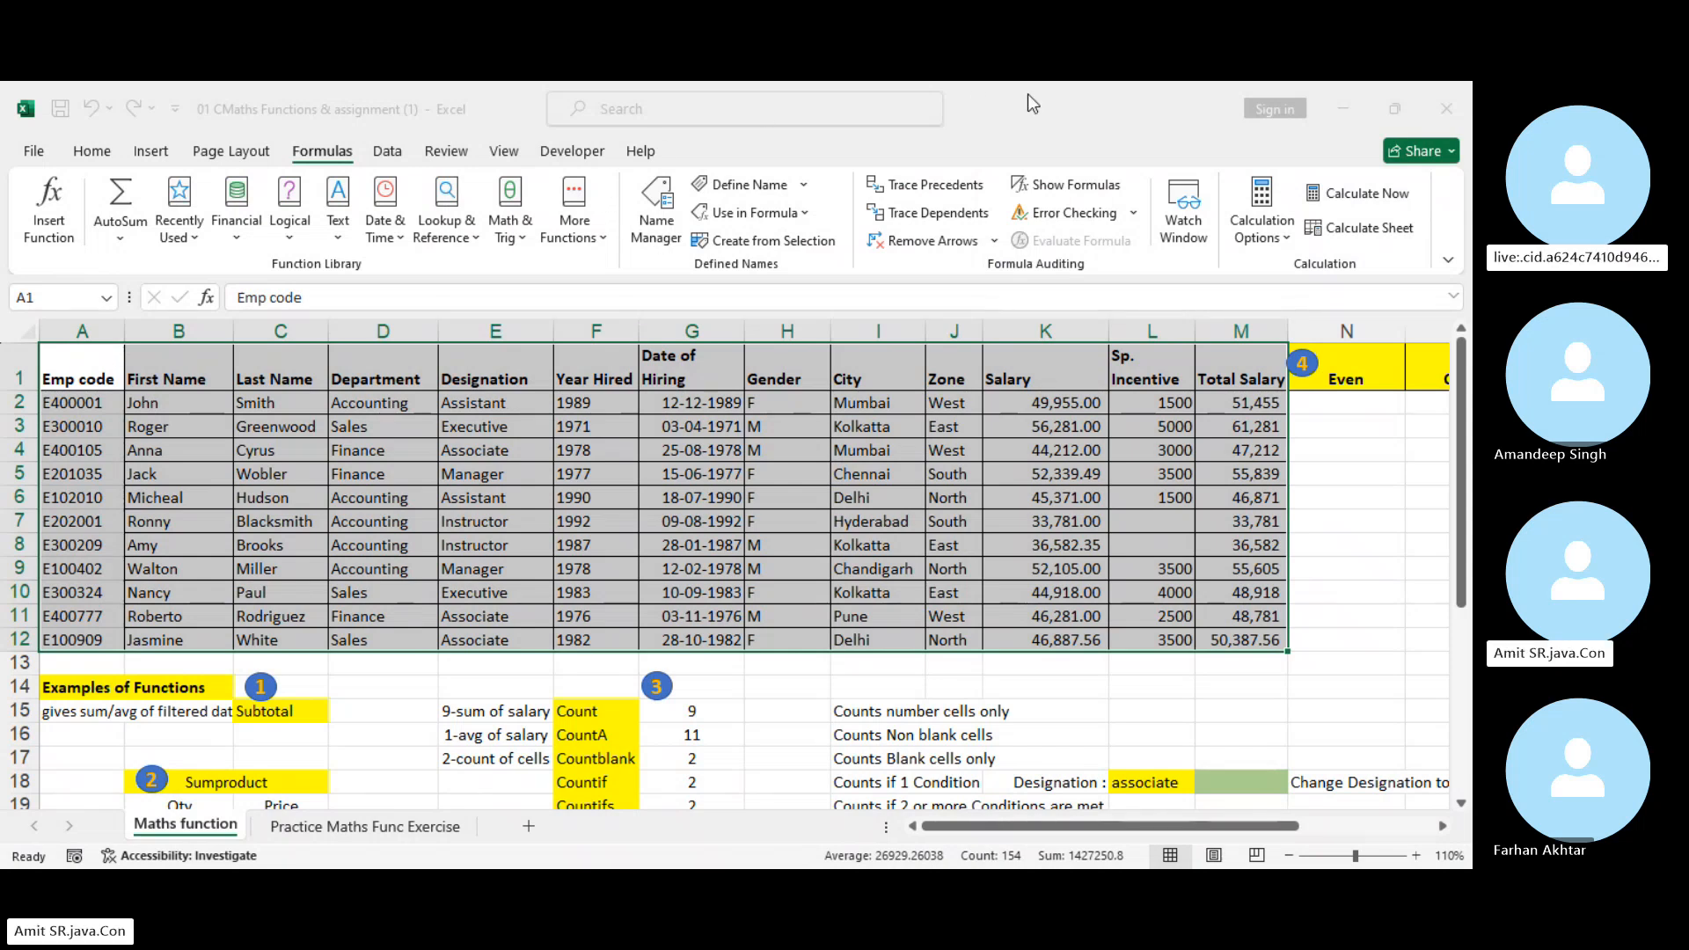
pyautogui.click(1260, 92)
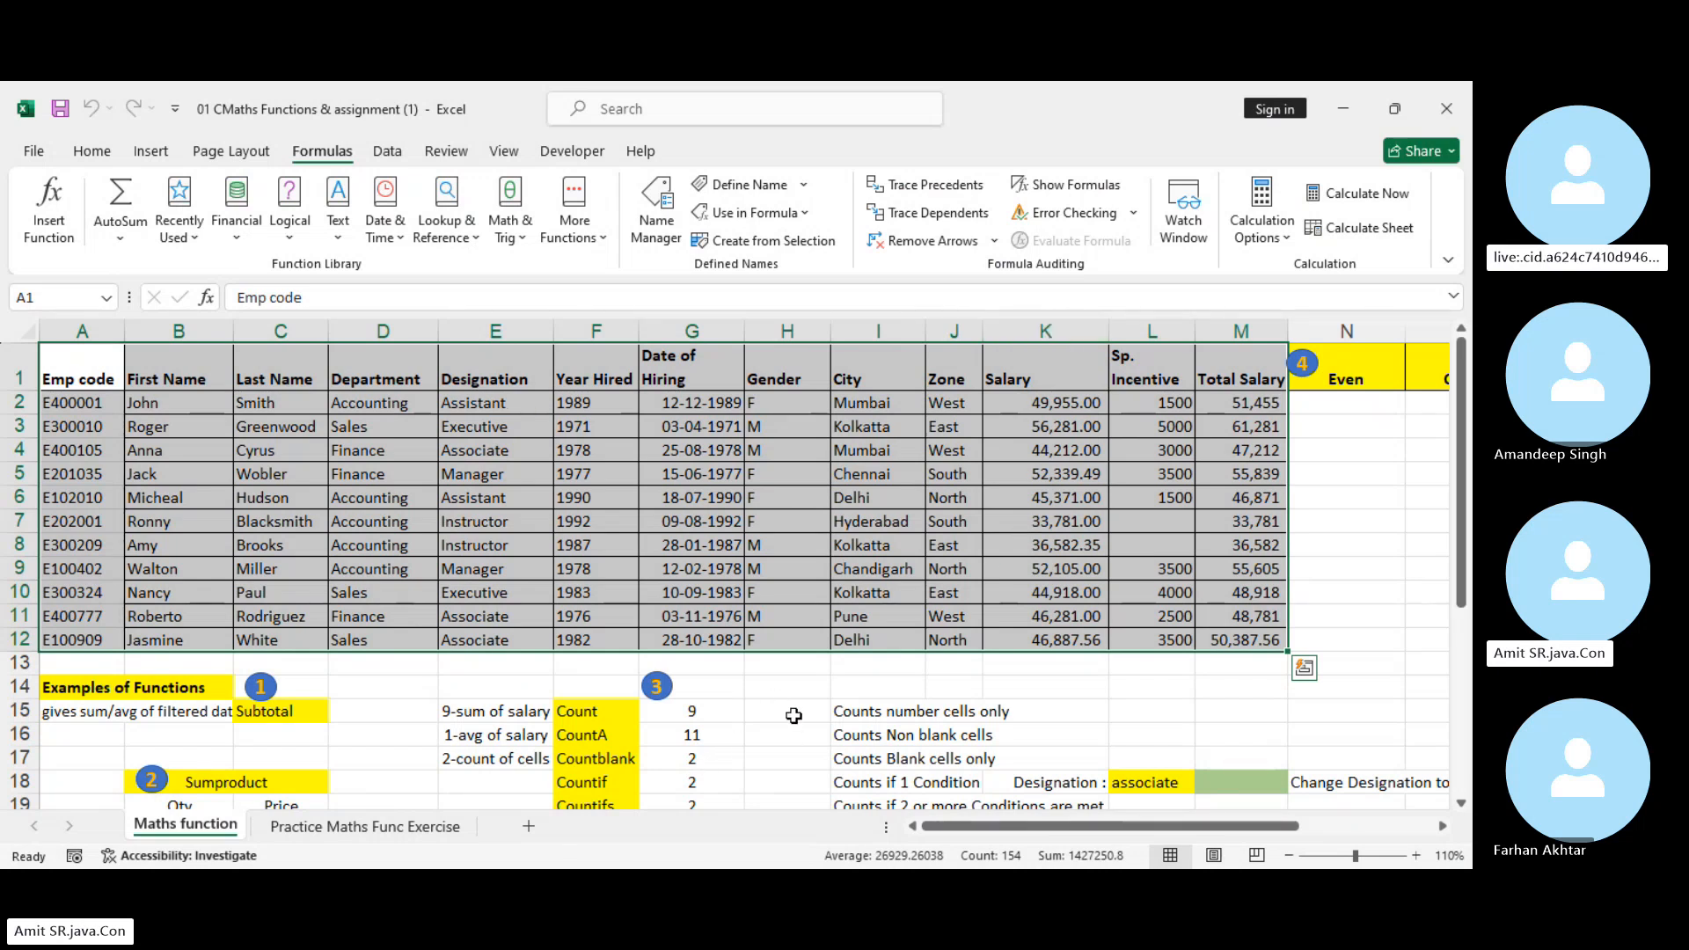
# Enter =COUNT(K2:K11) in cell H15 to count the salary cells
pyautogui.click(792, 716)
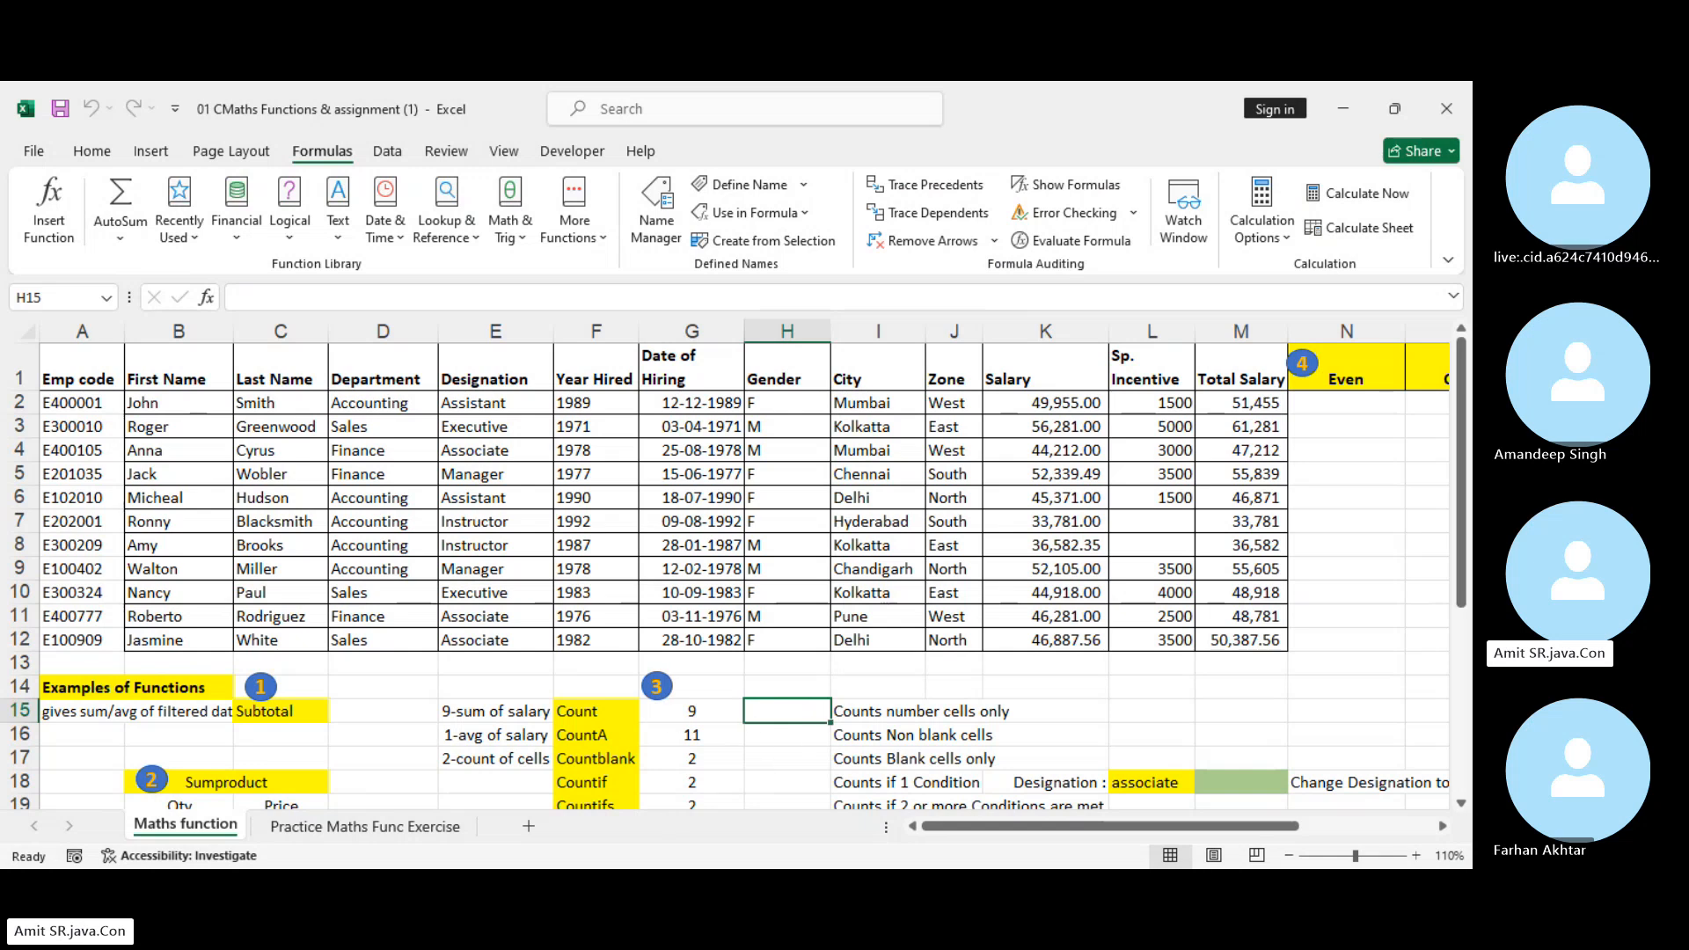
pyautogui.write('=count')
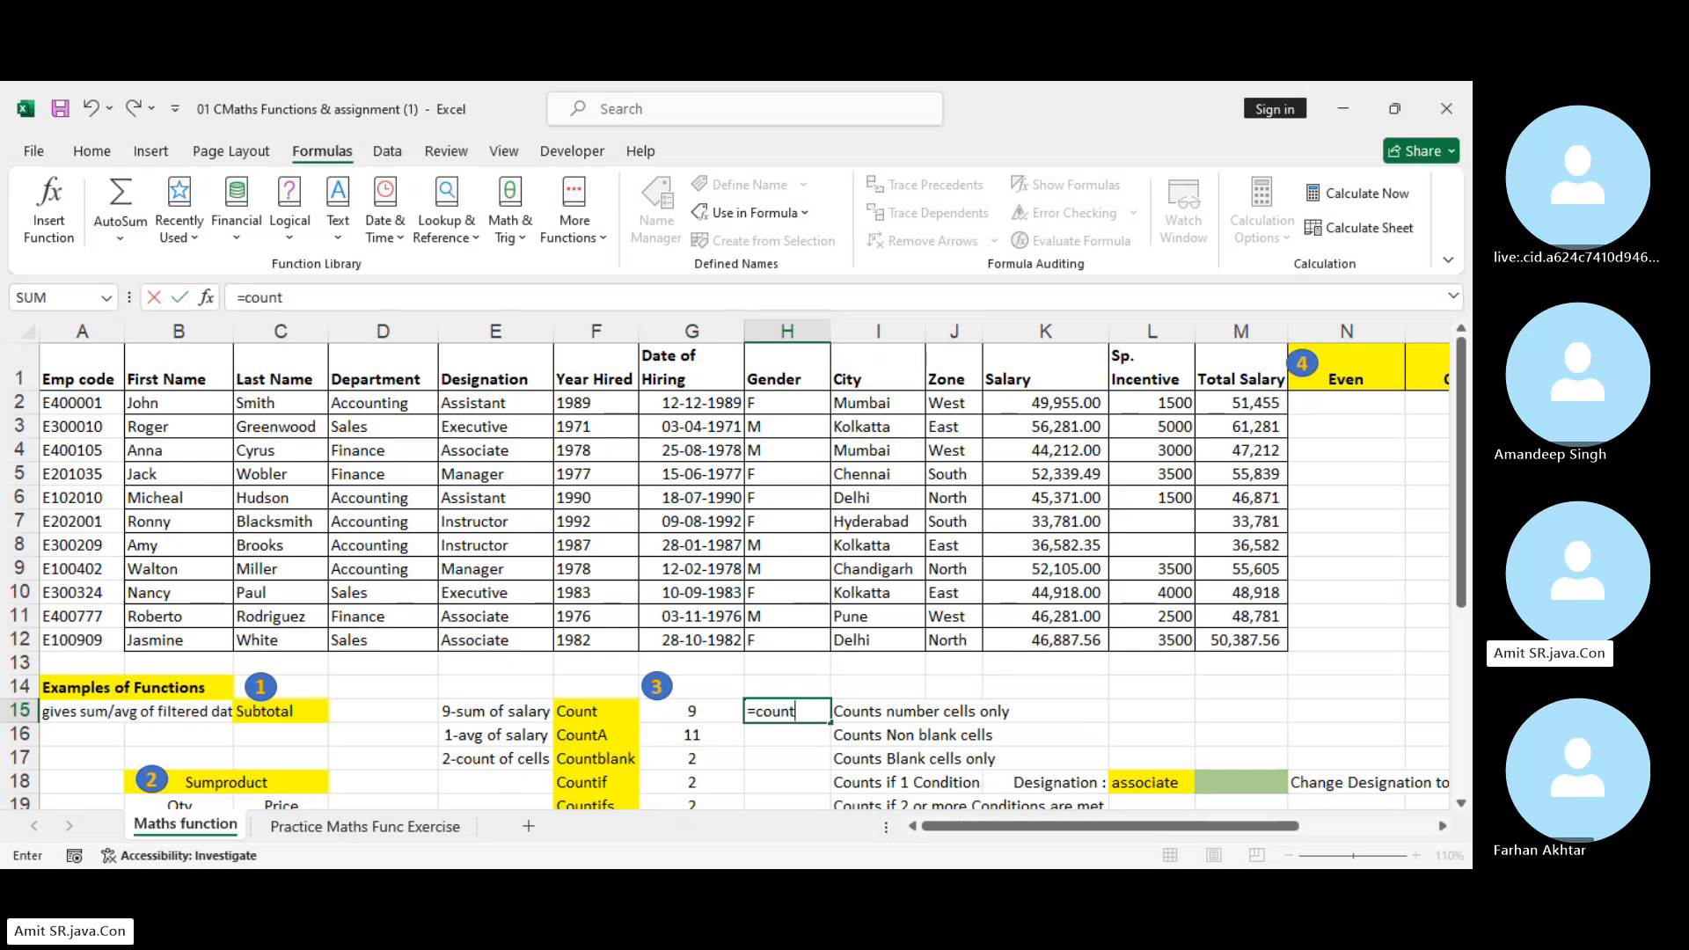
pyautogui.press('Tab')
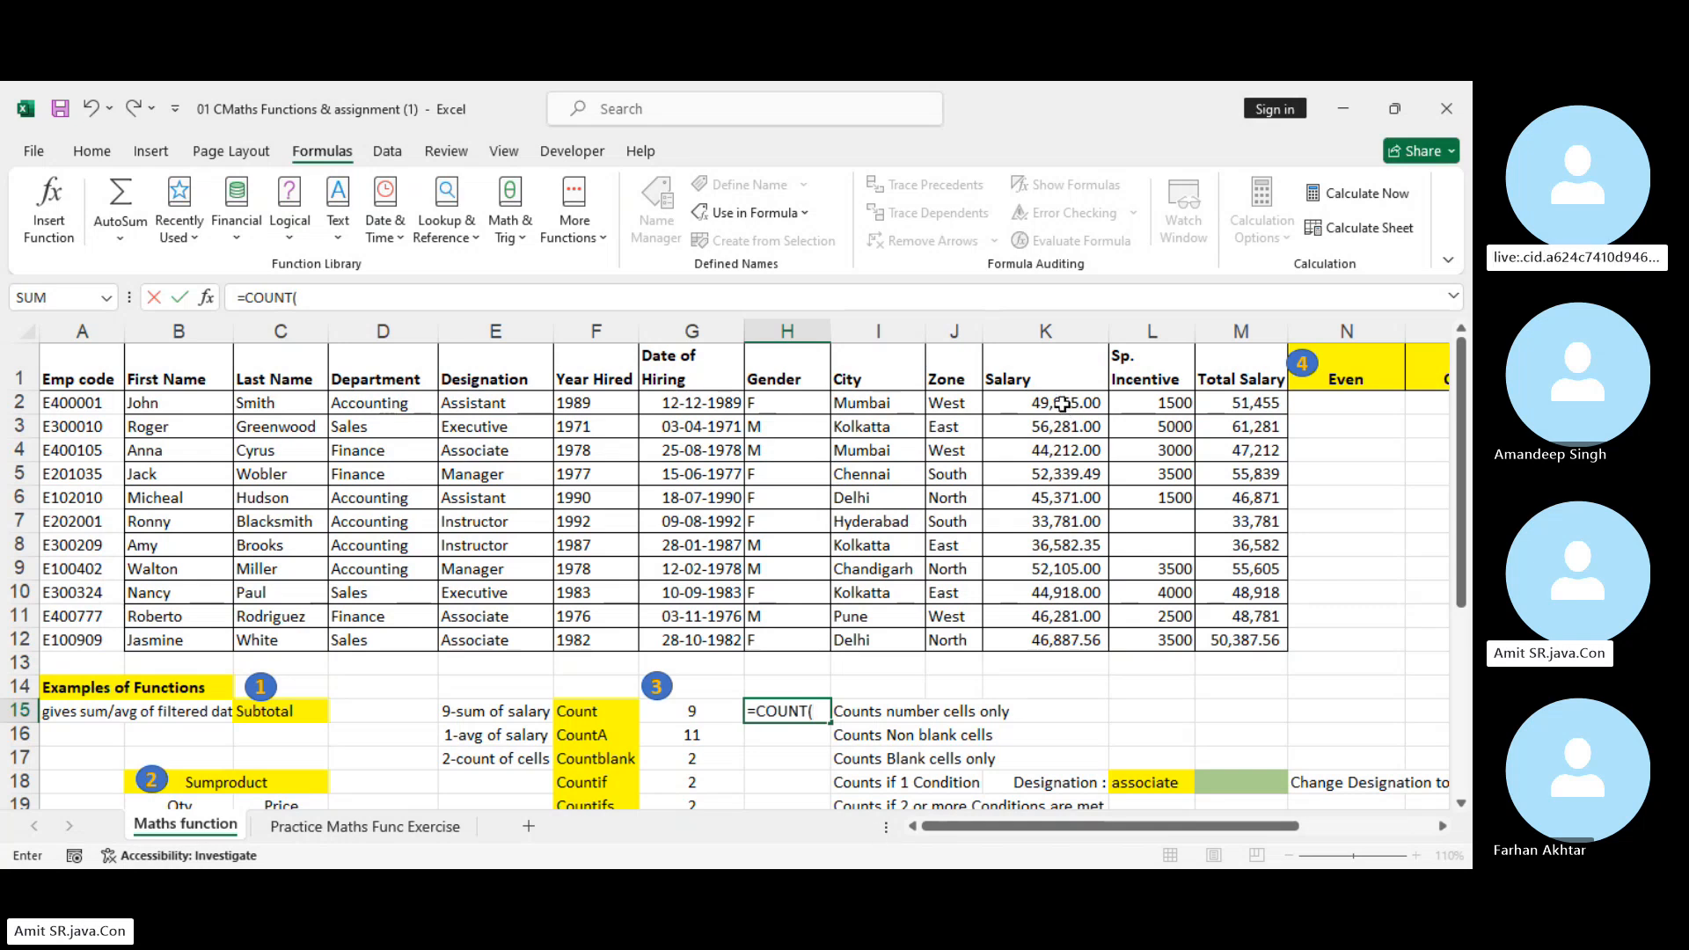
pyautogui.moveTo(1062, 404); pyautogui.dragTo(1061, 626)
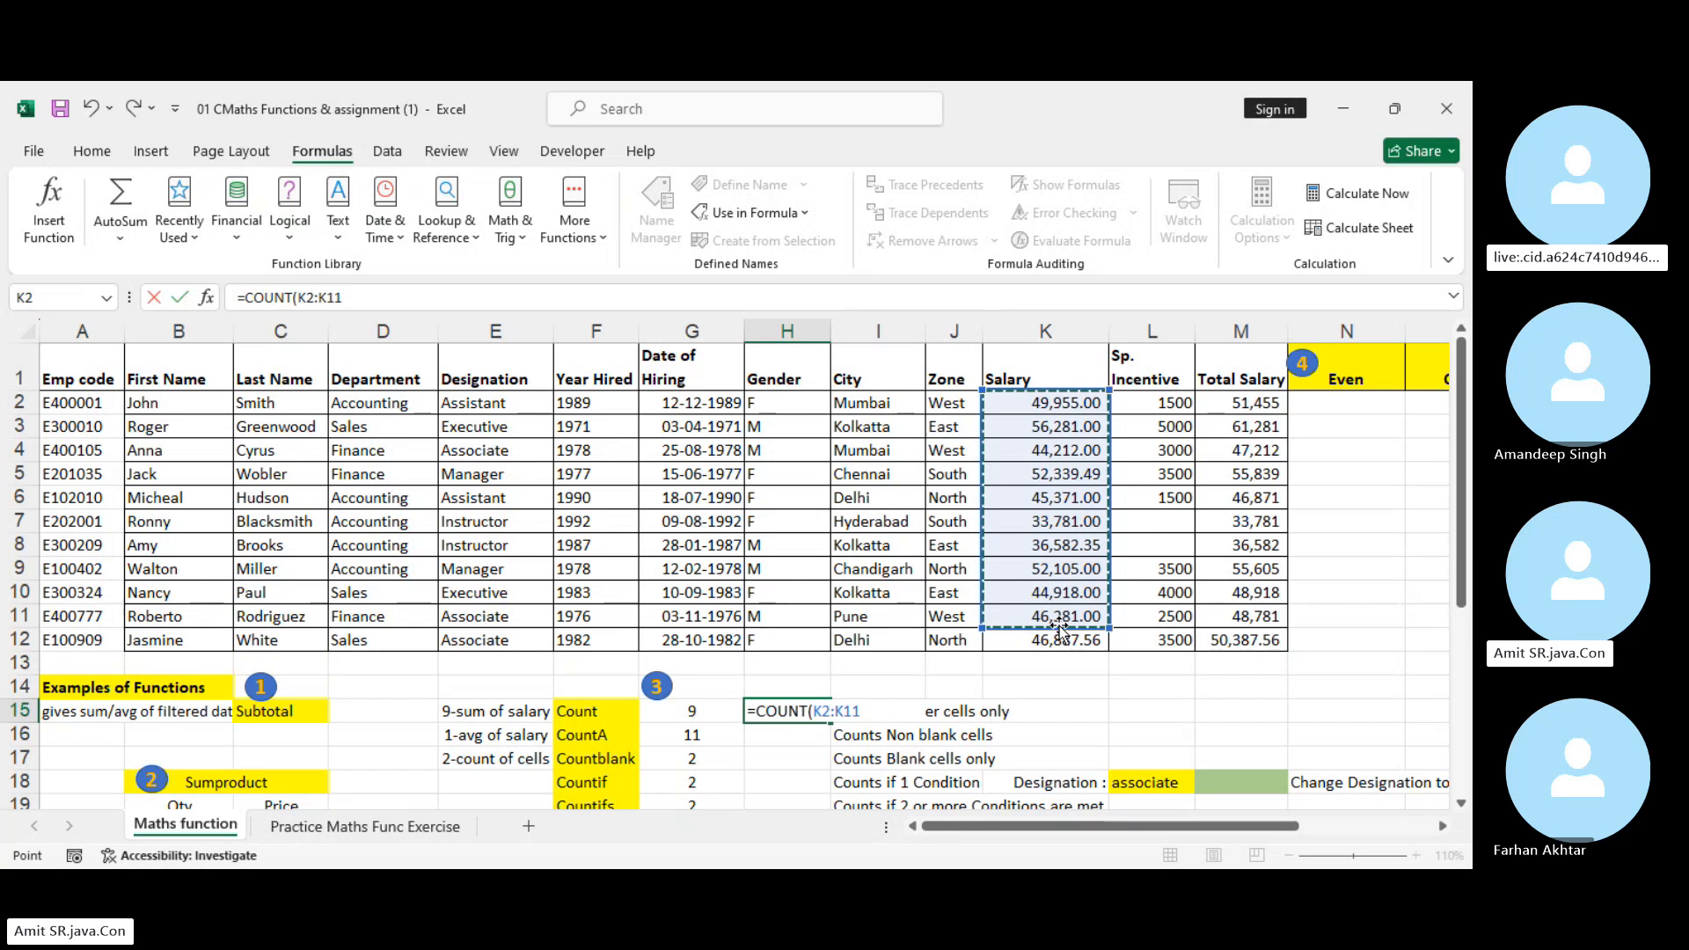
pyautogui.press('Return')
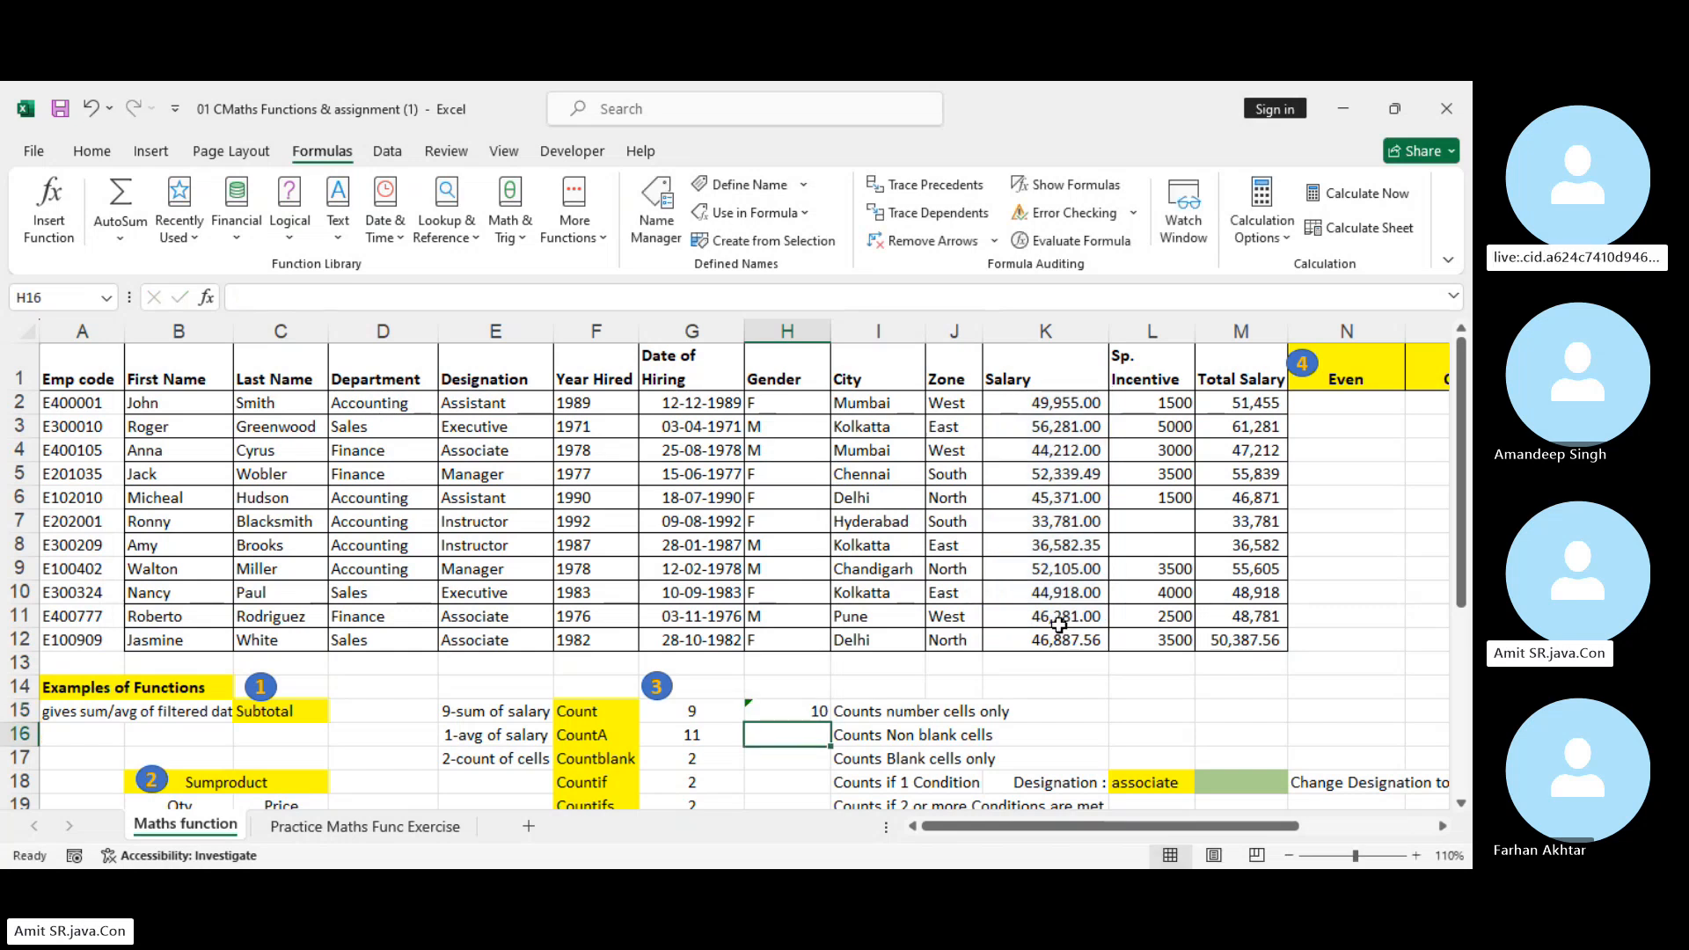
# Edit cell H15's formula to =COUNT(Salary), replacing the K2:K11 range with the Salary name
pyautogui.click(810, 709)
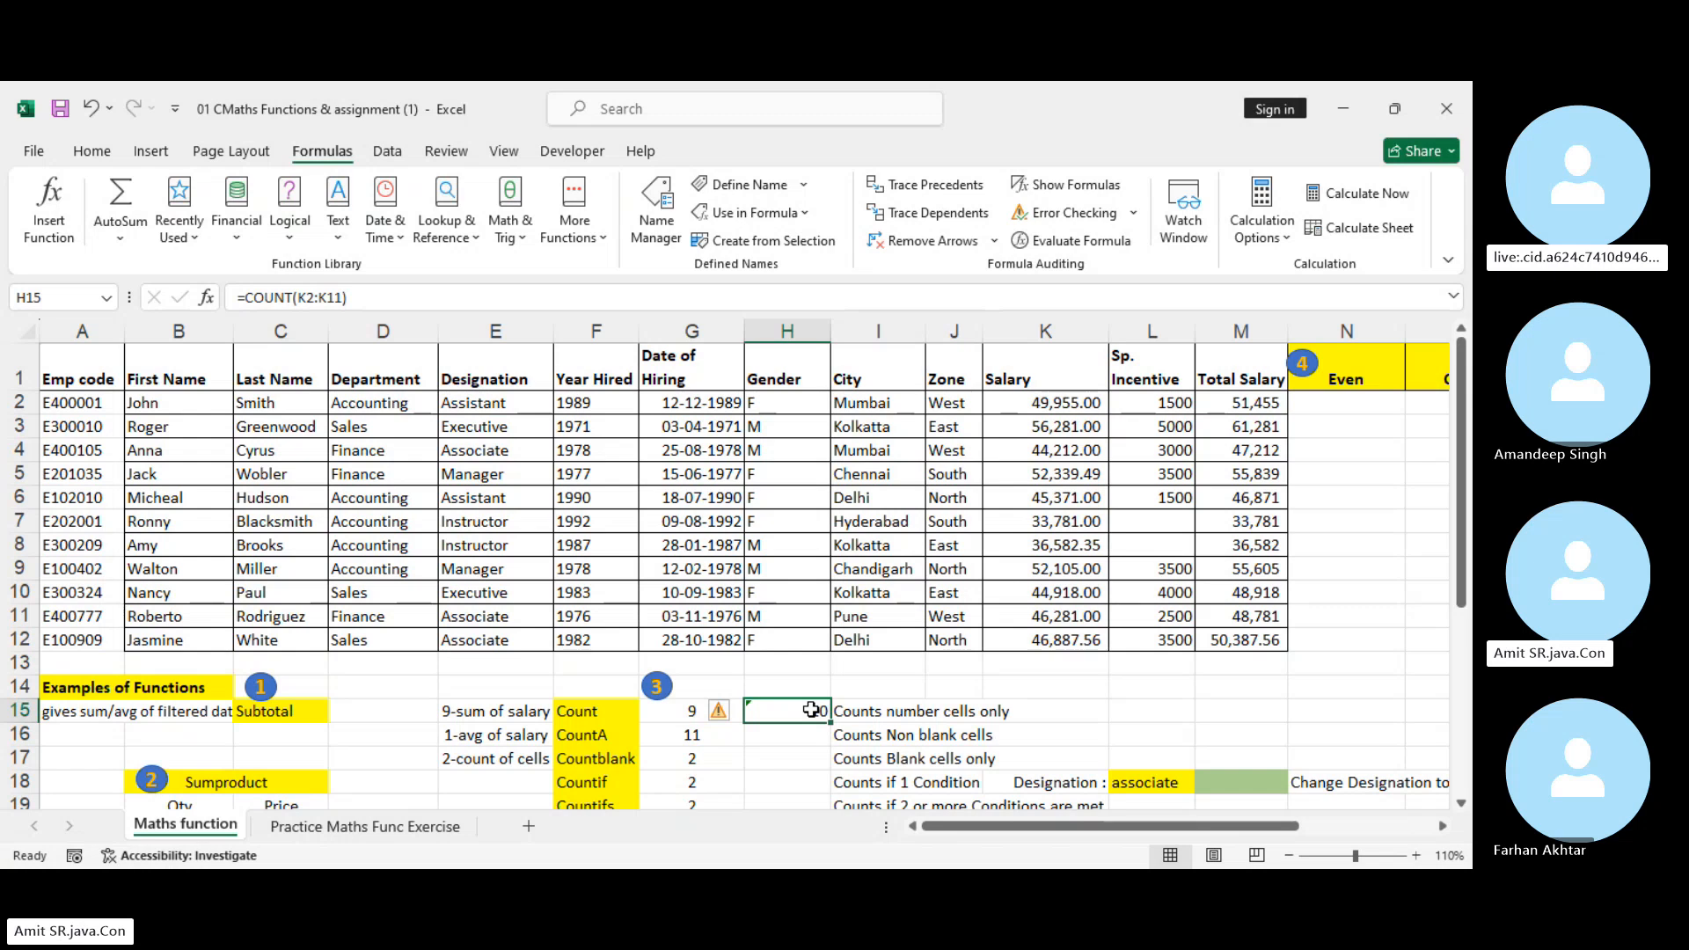
pyautogui.doubleClick(811, 709)
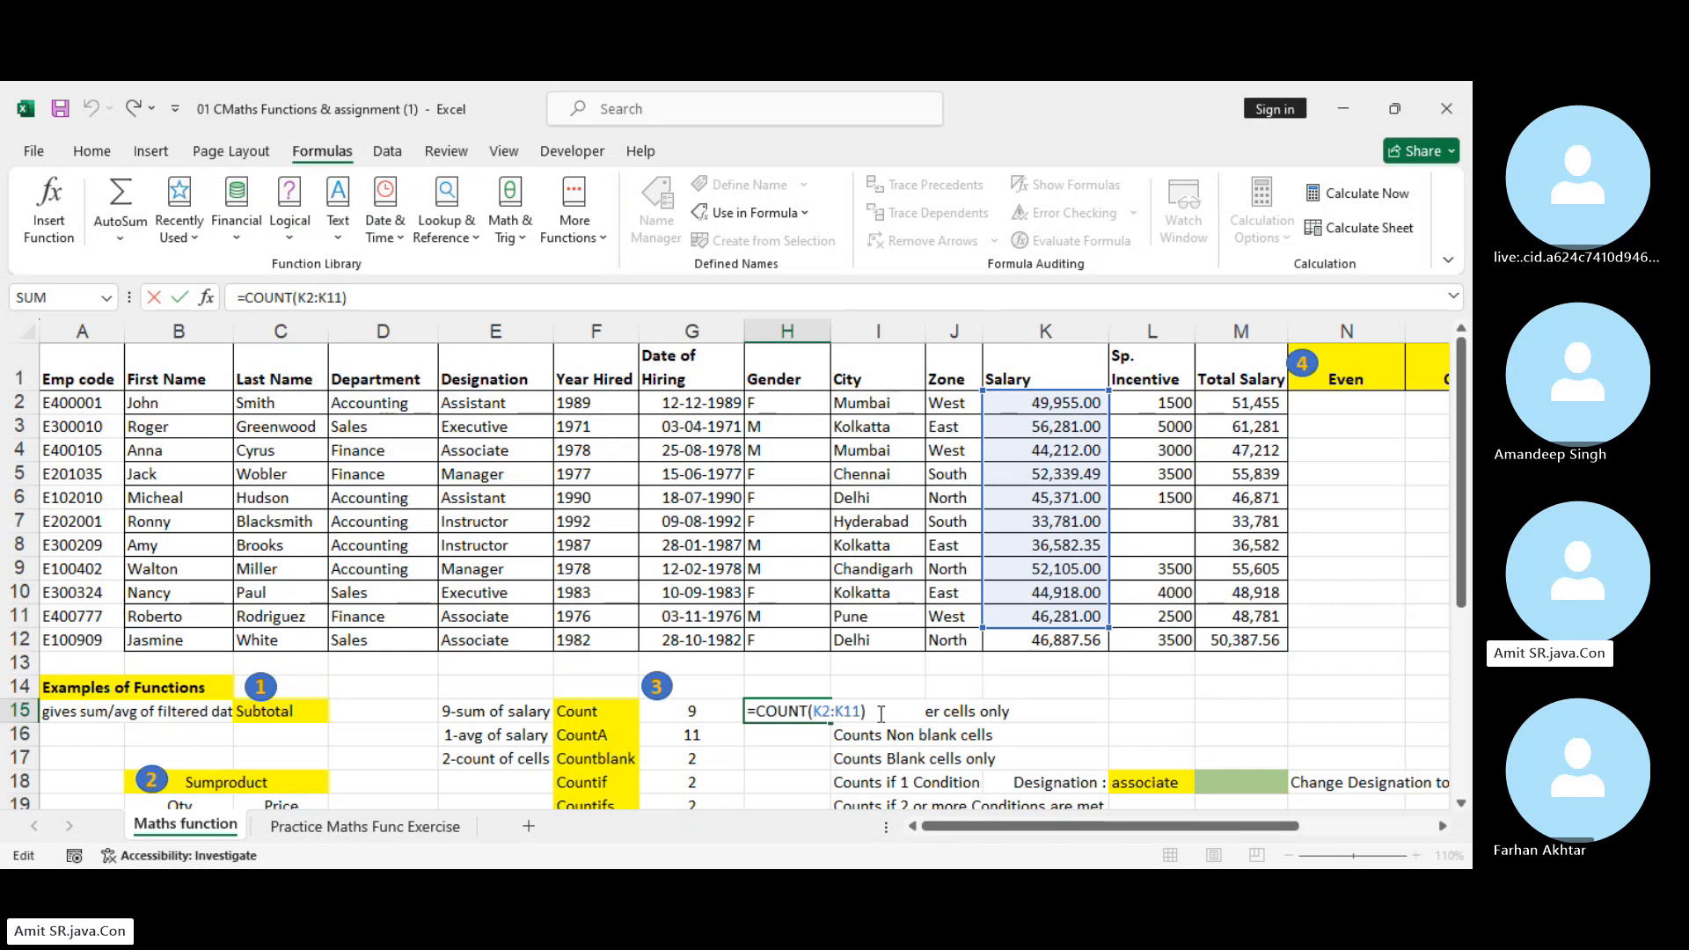
pyautogui.press('BackSpace')
pyautogui.press('BackSpace')
pyautogui.press('BackSpace')
pyautogui.press('BackSpace')
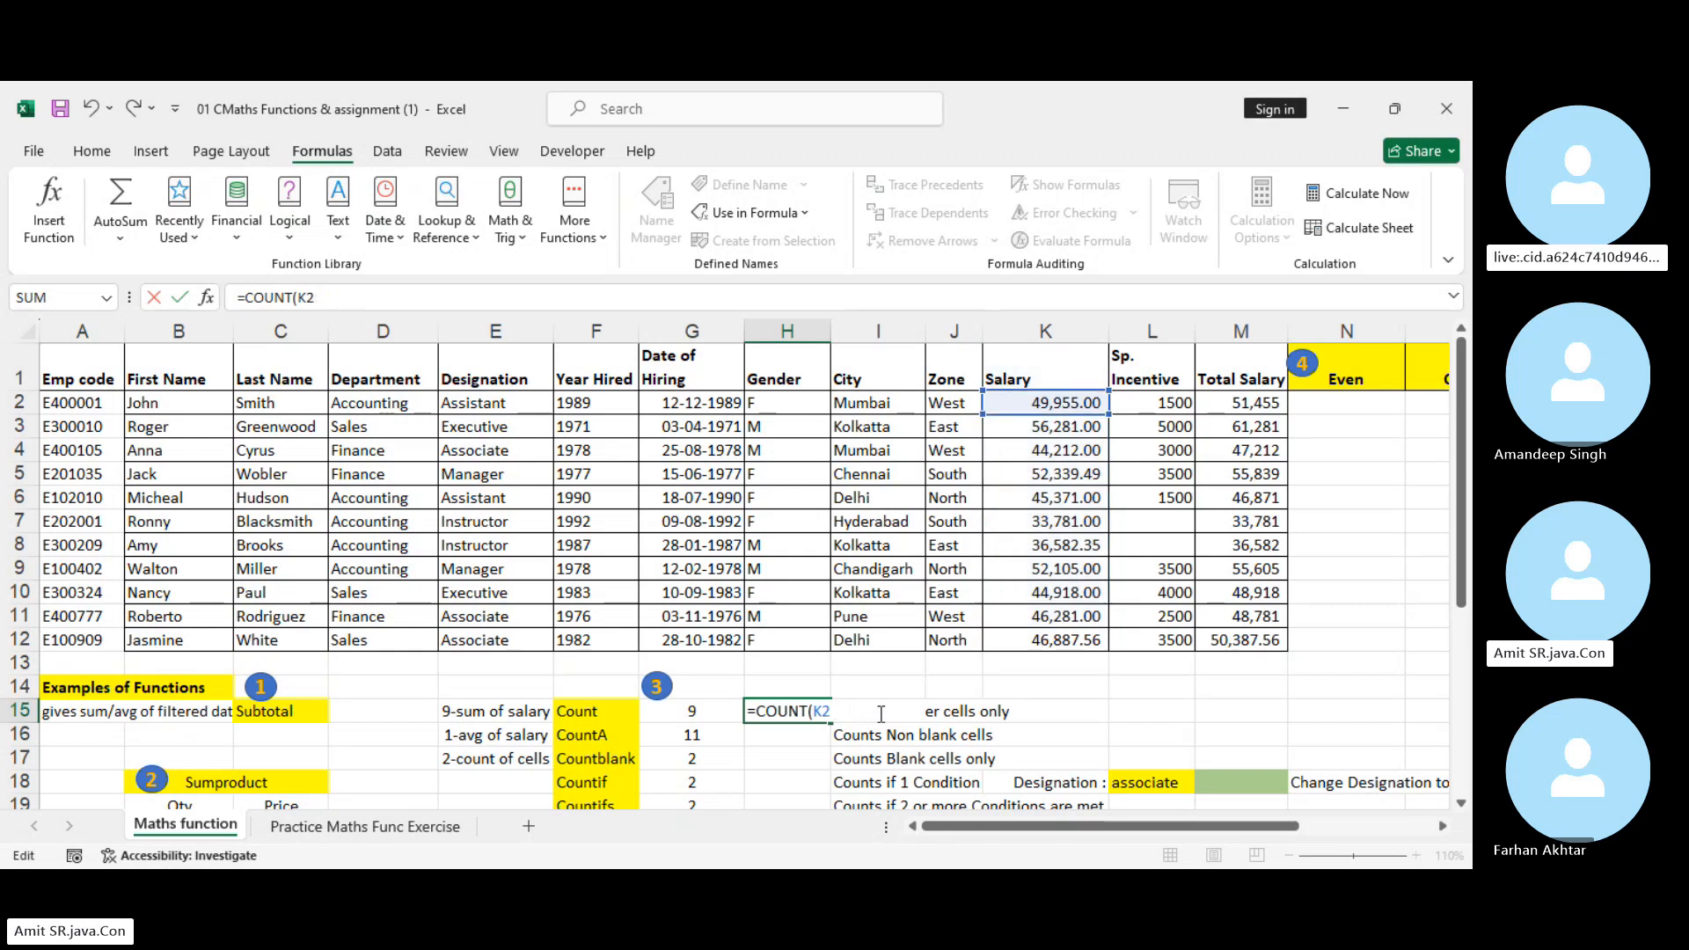
pyautogui.press('BackSpace')
pyautogui.press('BackSpace')
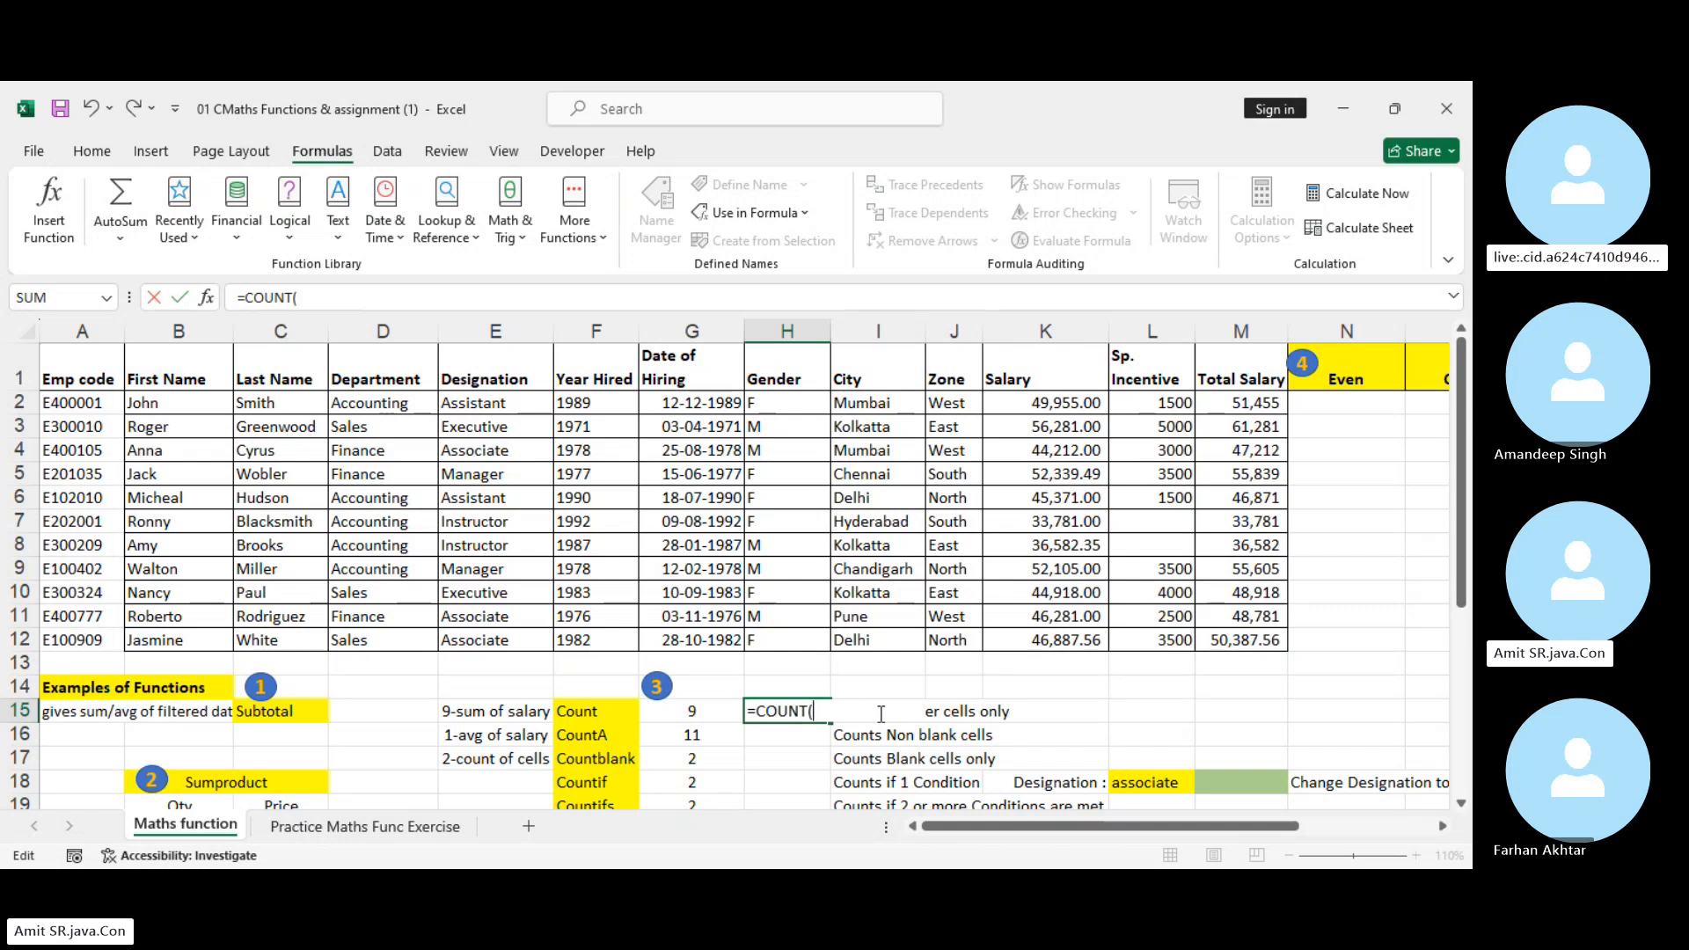
pyautogui.write('salary')
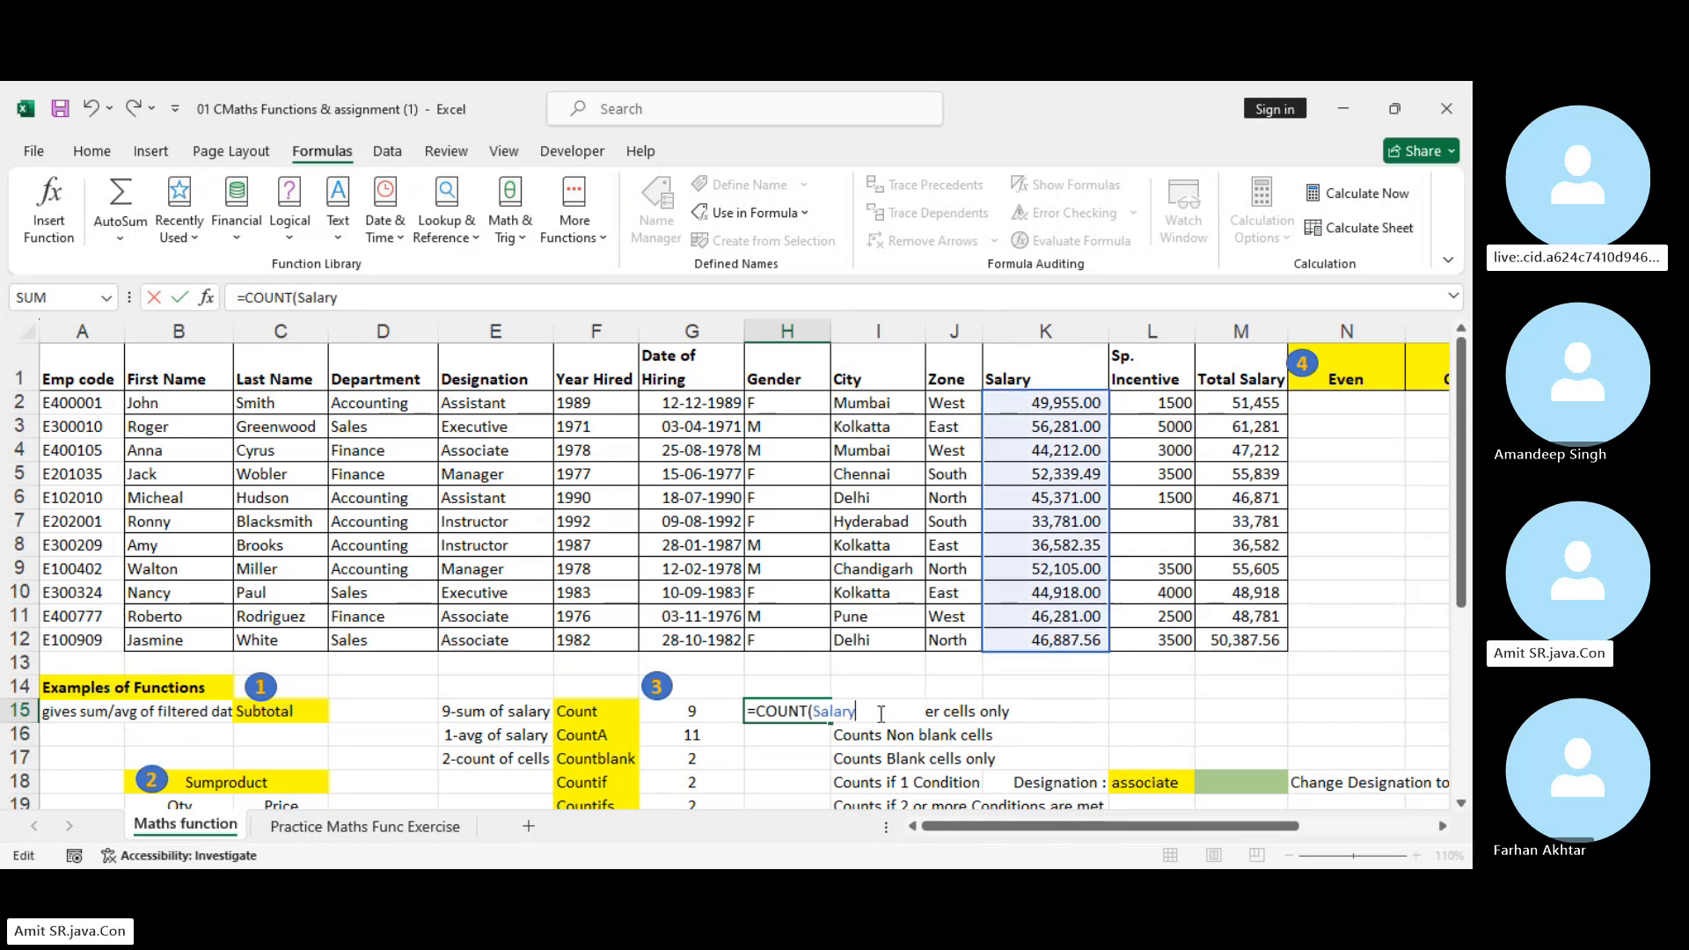
pyautogui.press('Return')
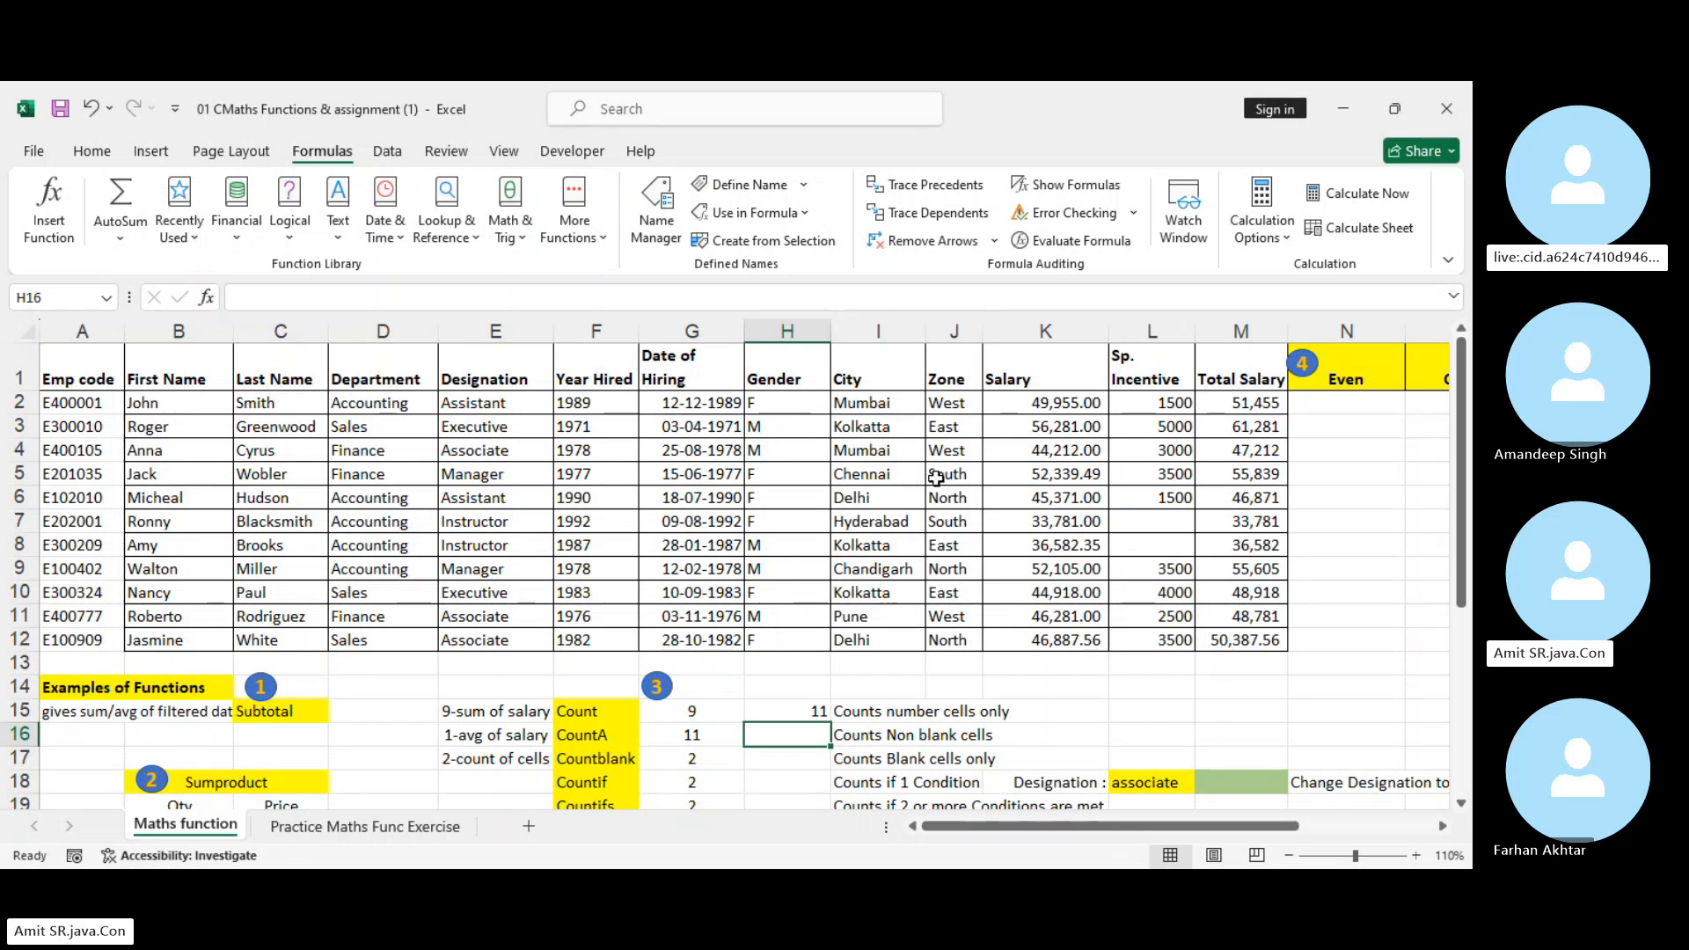
# Change the H15 formula to =COUNT(City) by replacing the Salary name with City
pyautogui.click(808, 713)
pyautogui.click(405, 297)
pyautogui.press('BackSpace')
pyautogui.press('BackSpace')
pyautogui.press('BackSpace')
pyautogui.press('BackSpace')
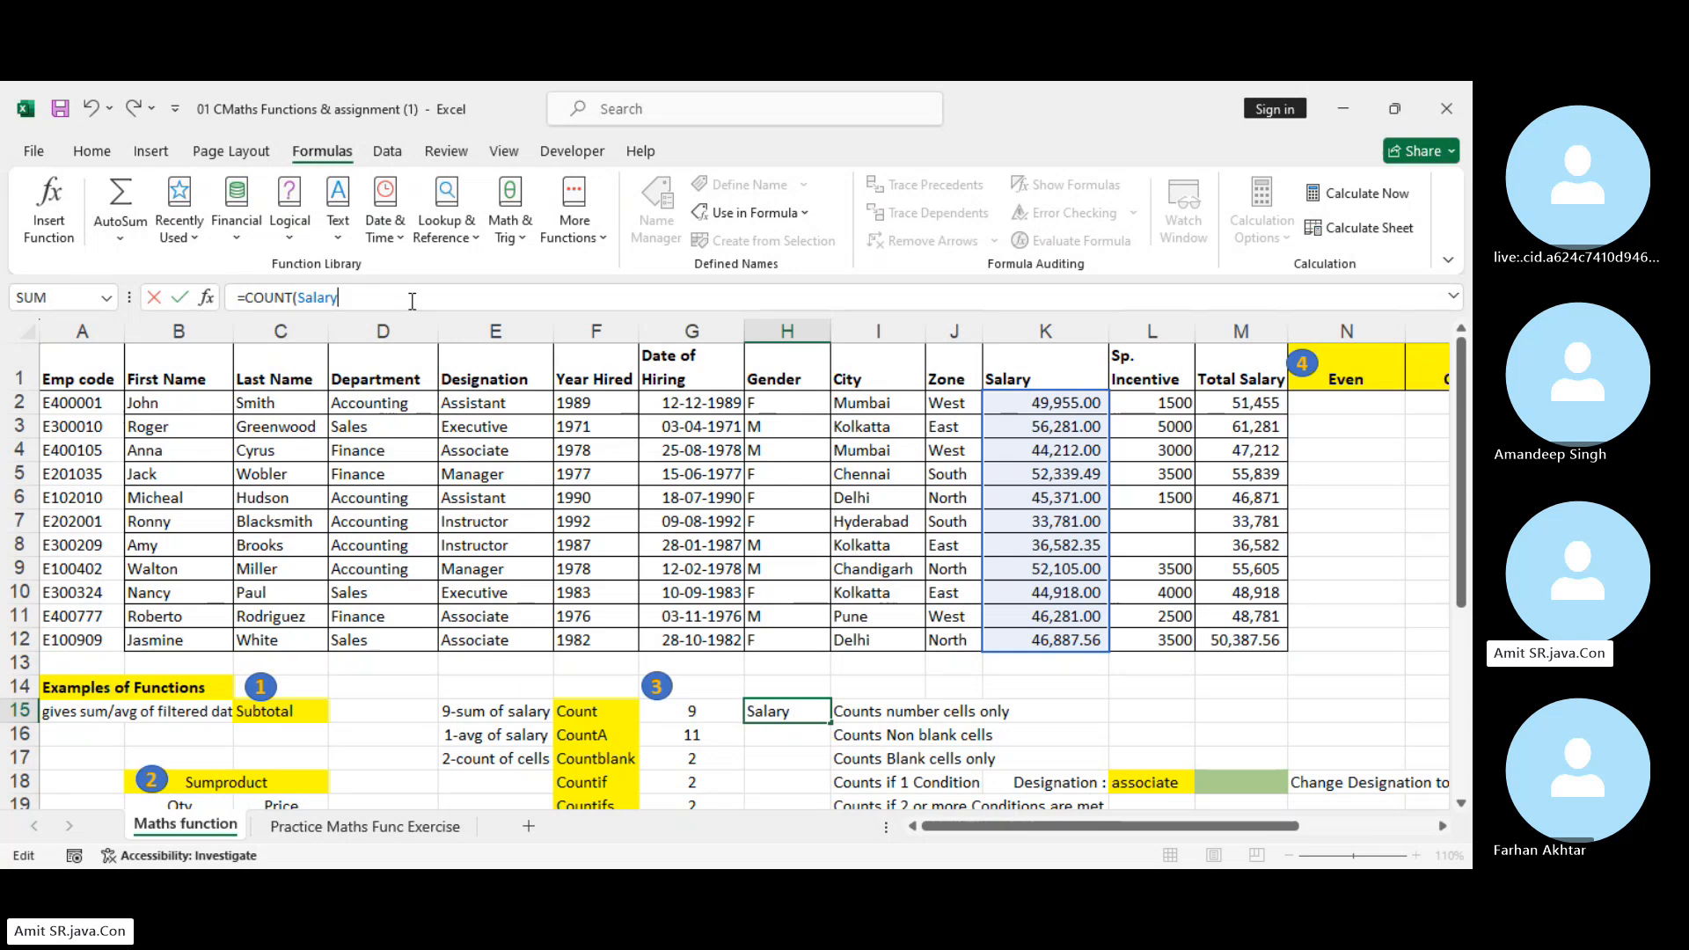
pyautogui.press('BackSpace')
pyautogui.press('BackSpace')
pyautogui.press('BackSpace')
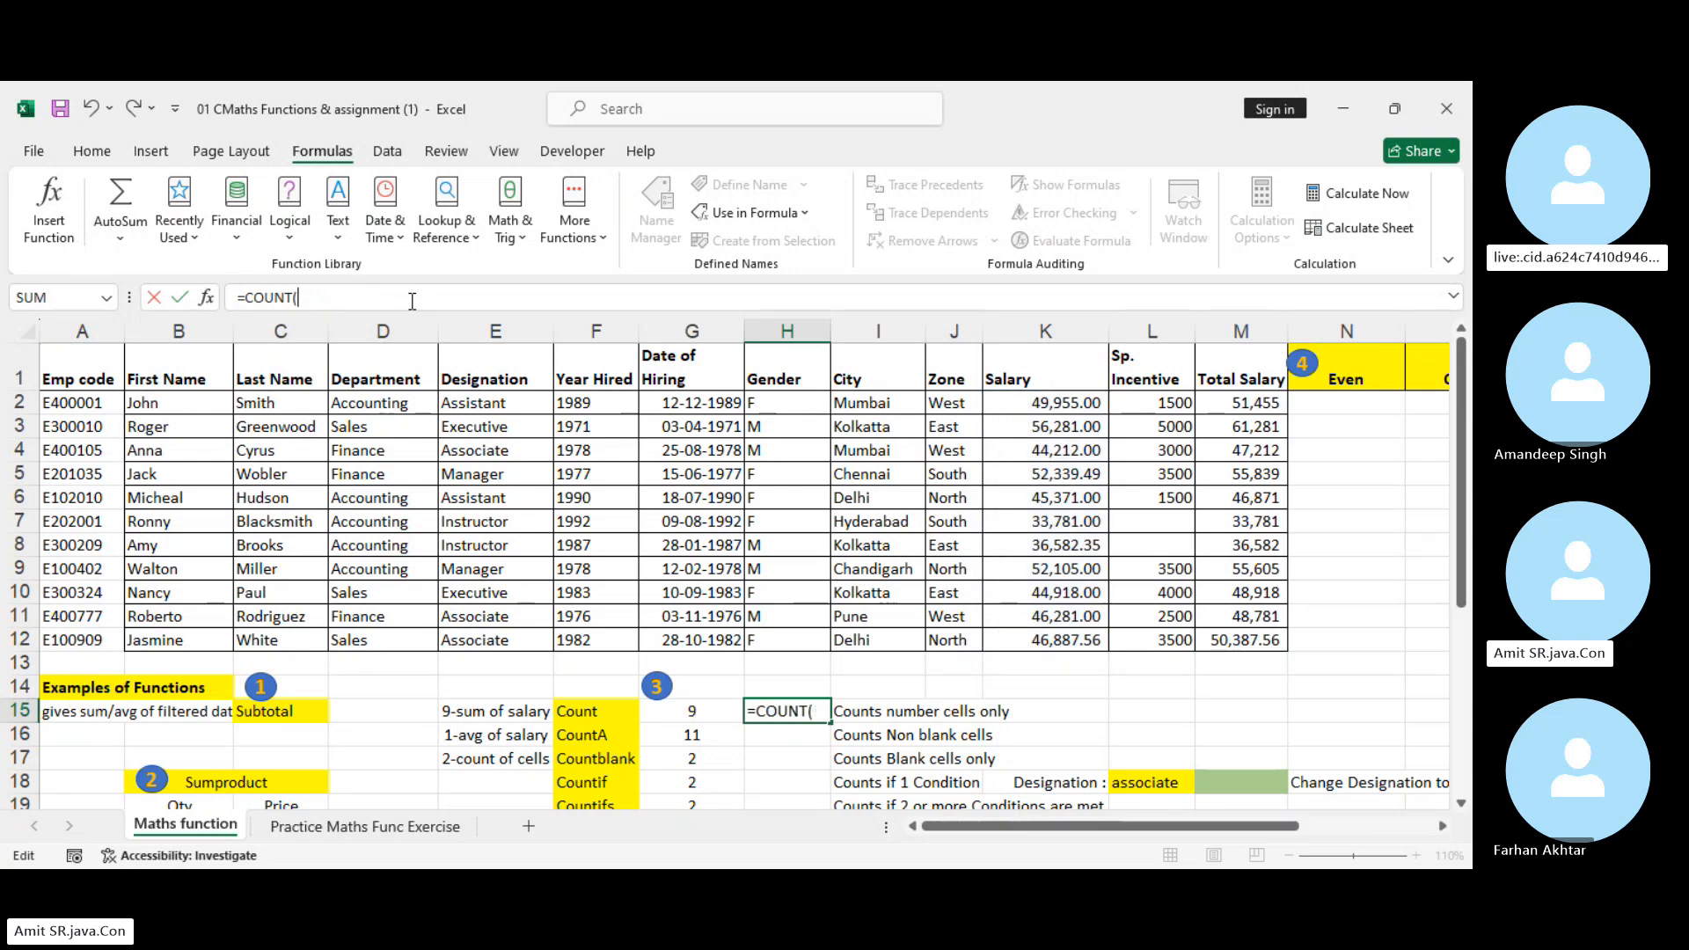
pyautogui.write('city')
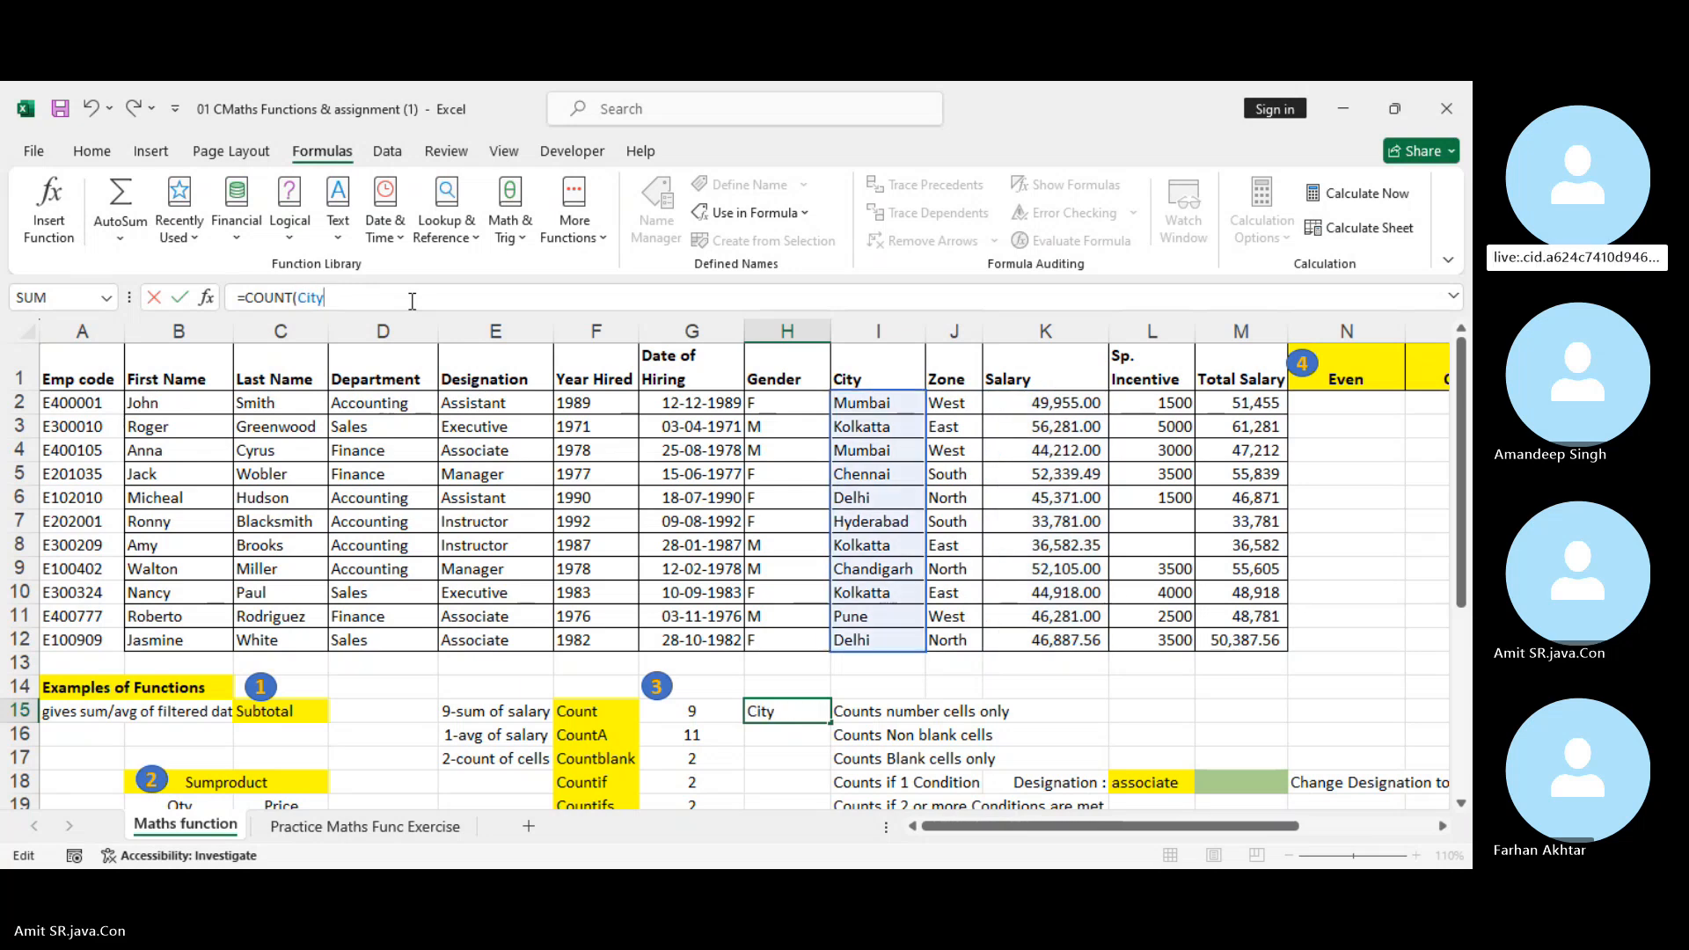
pyautogui.press('Return')
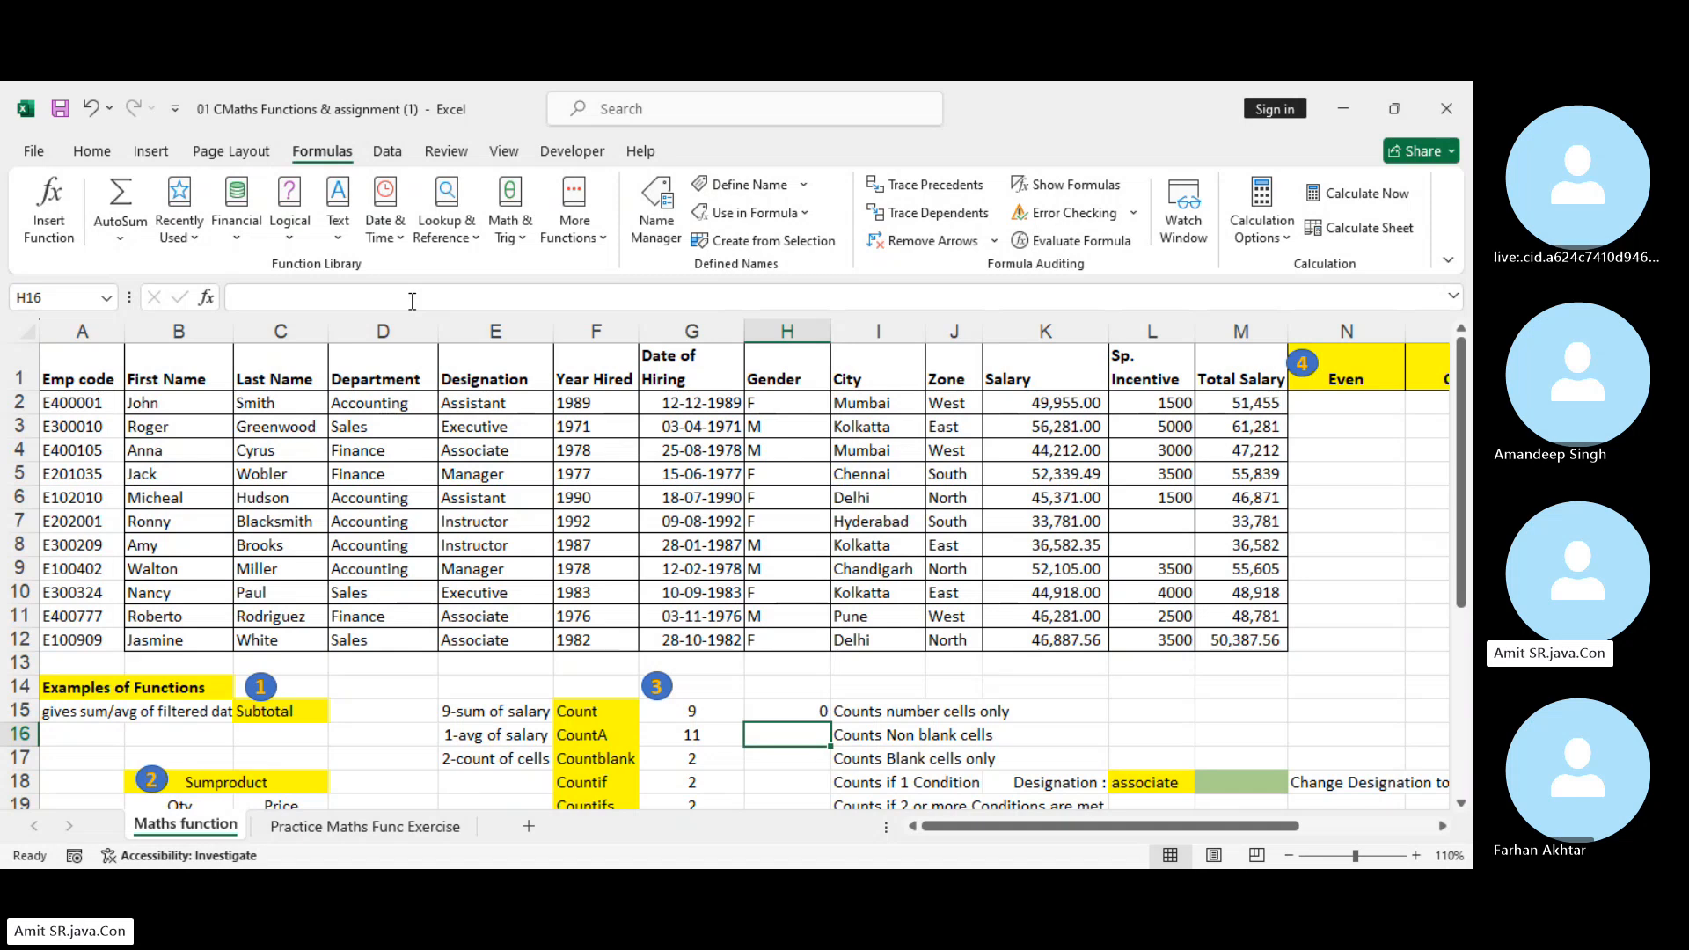
pyautogui.click(871, 718)
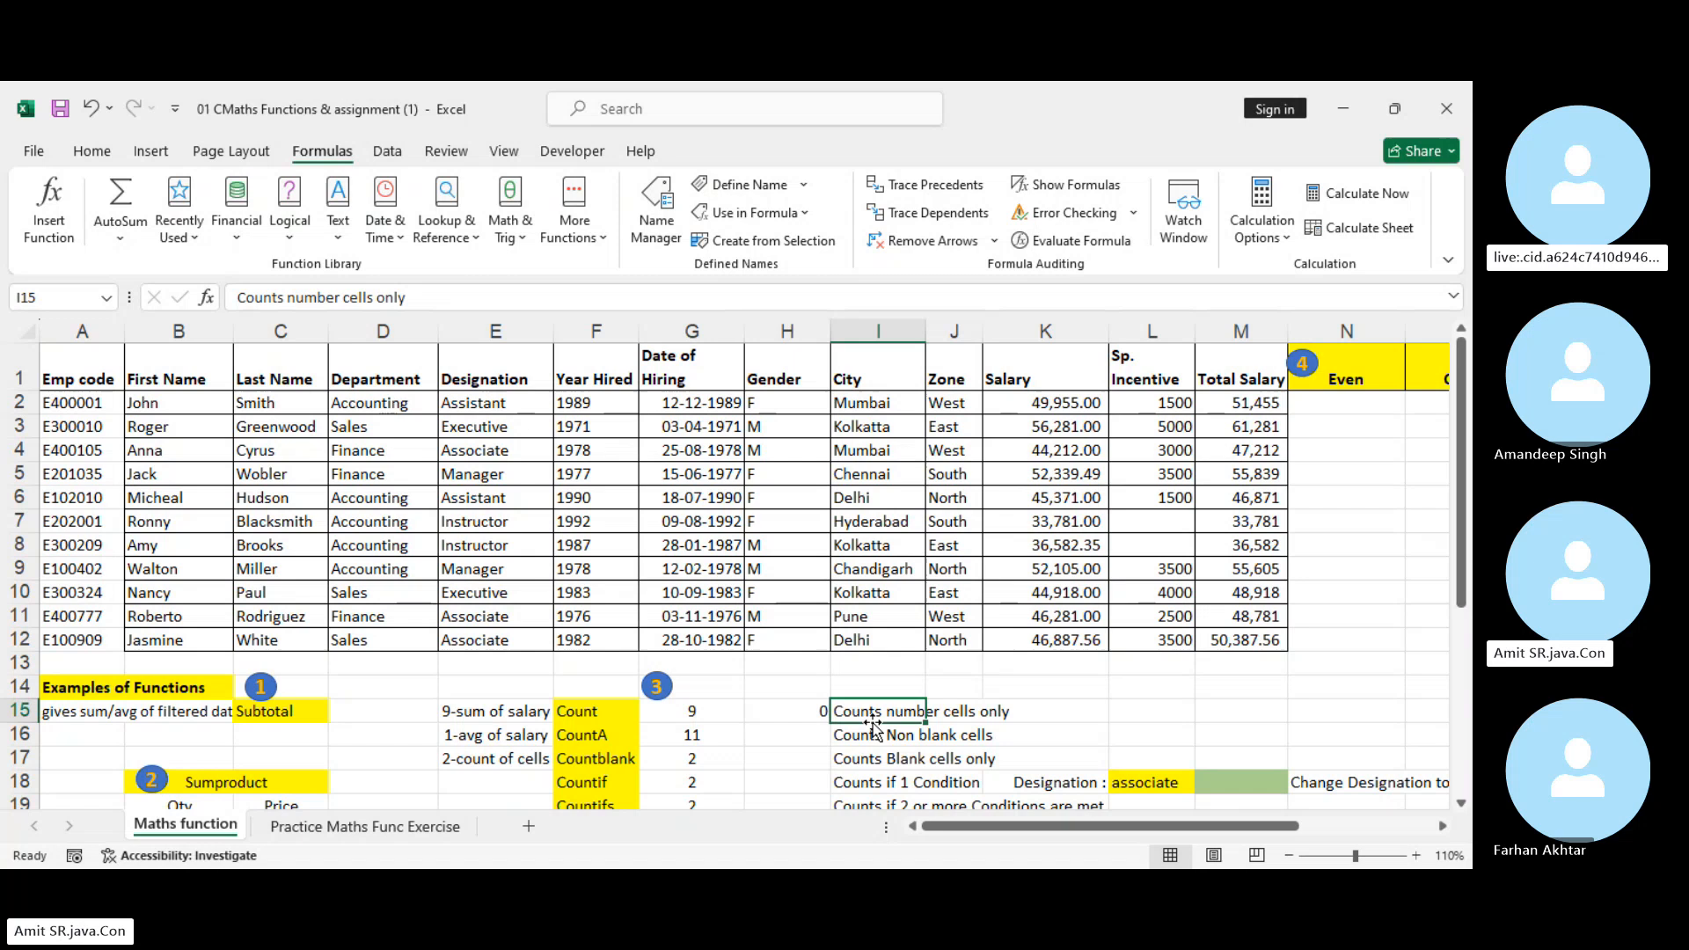
pyautogui.click(935, 717)
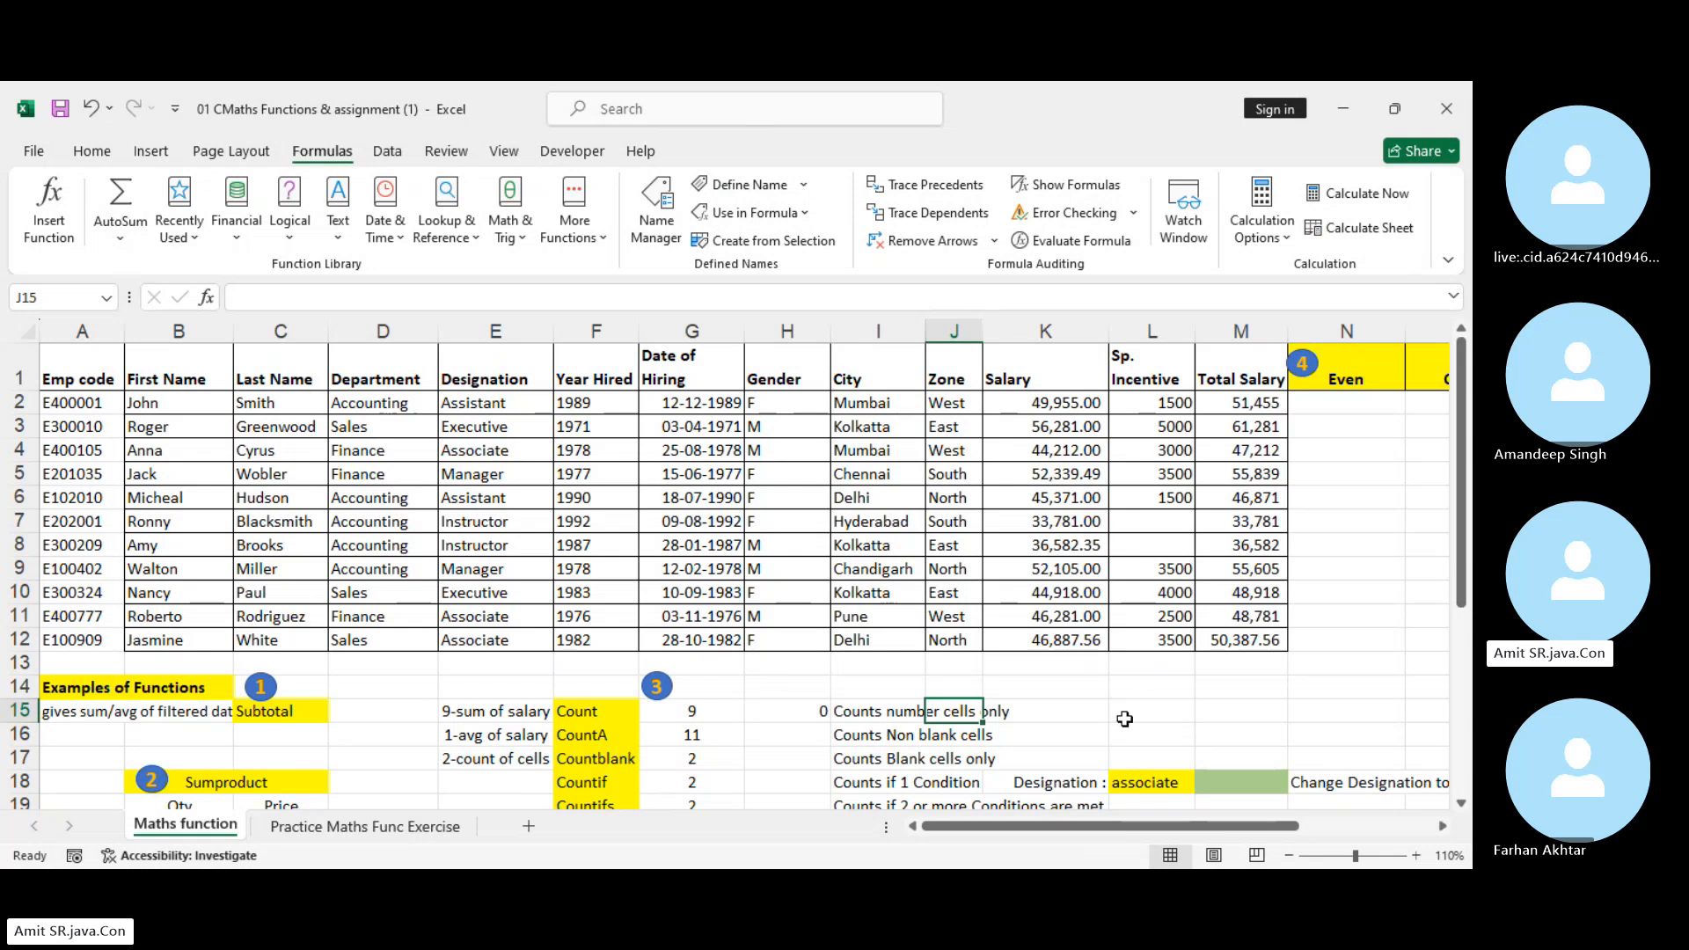
pyautogui.click(803, 718)
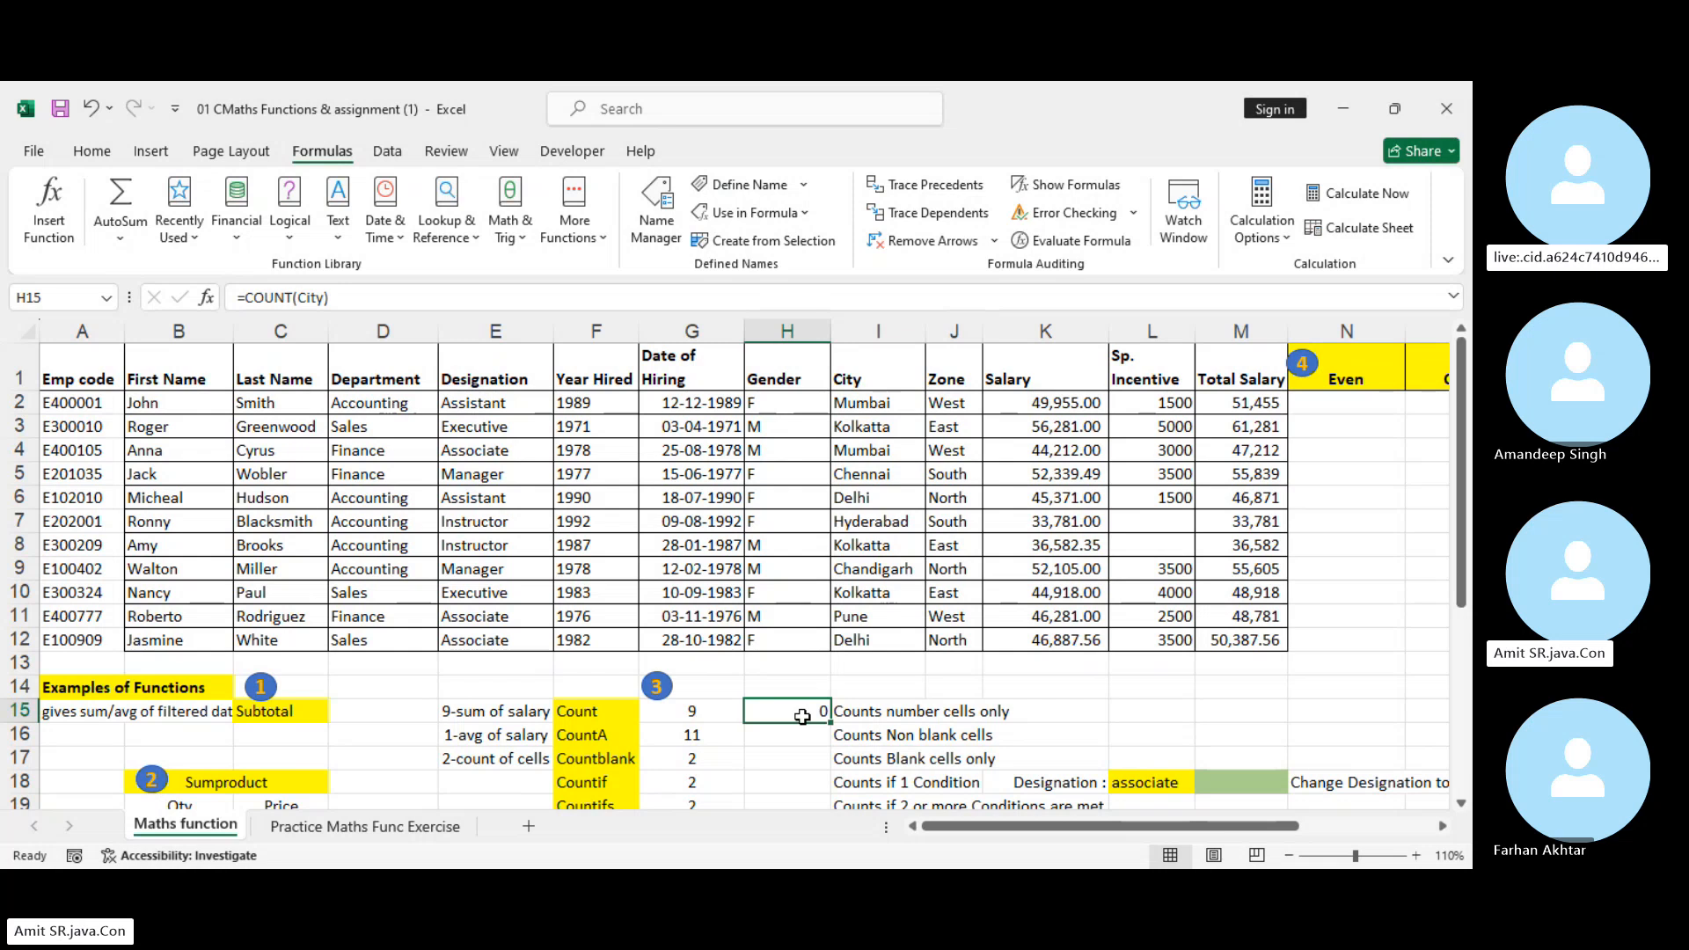
pyautogui.doubleClick(803, 718)
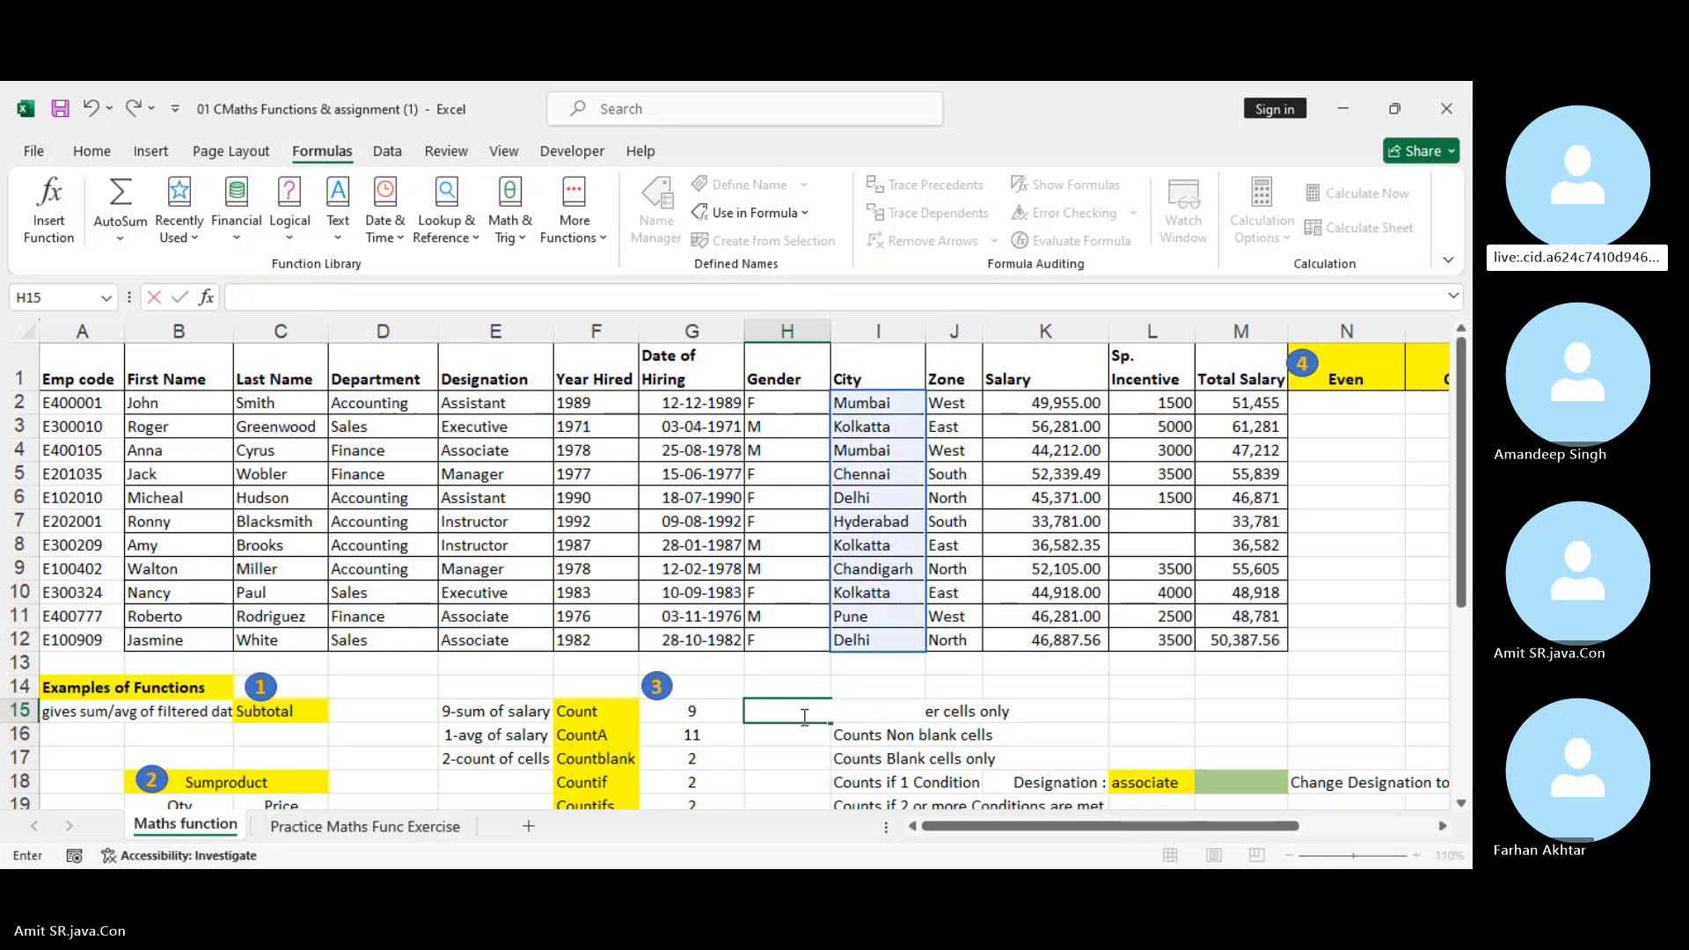
pyautogui.write('=count')
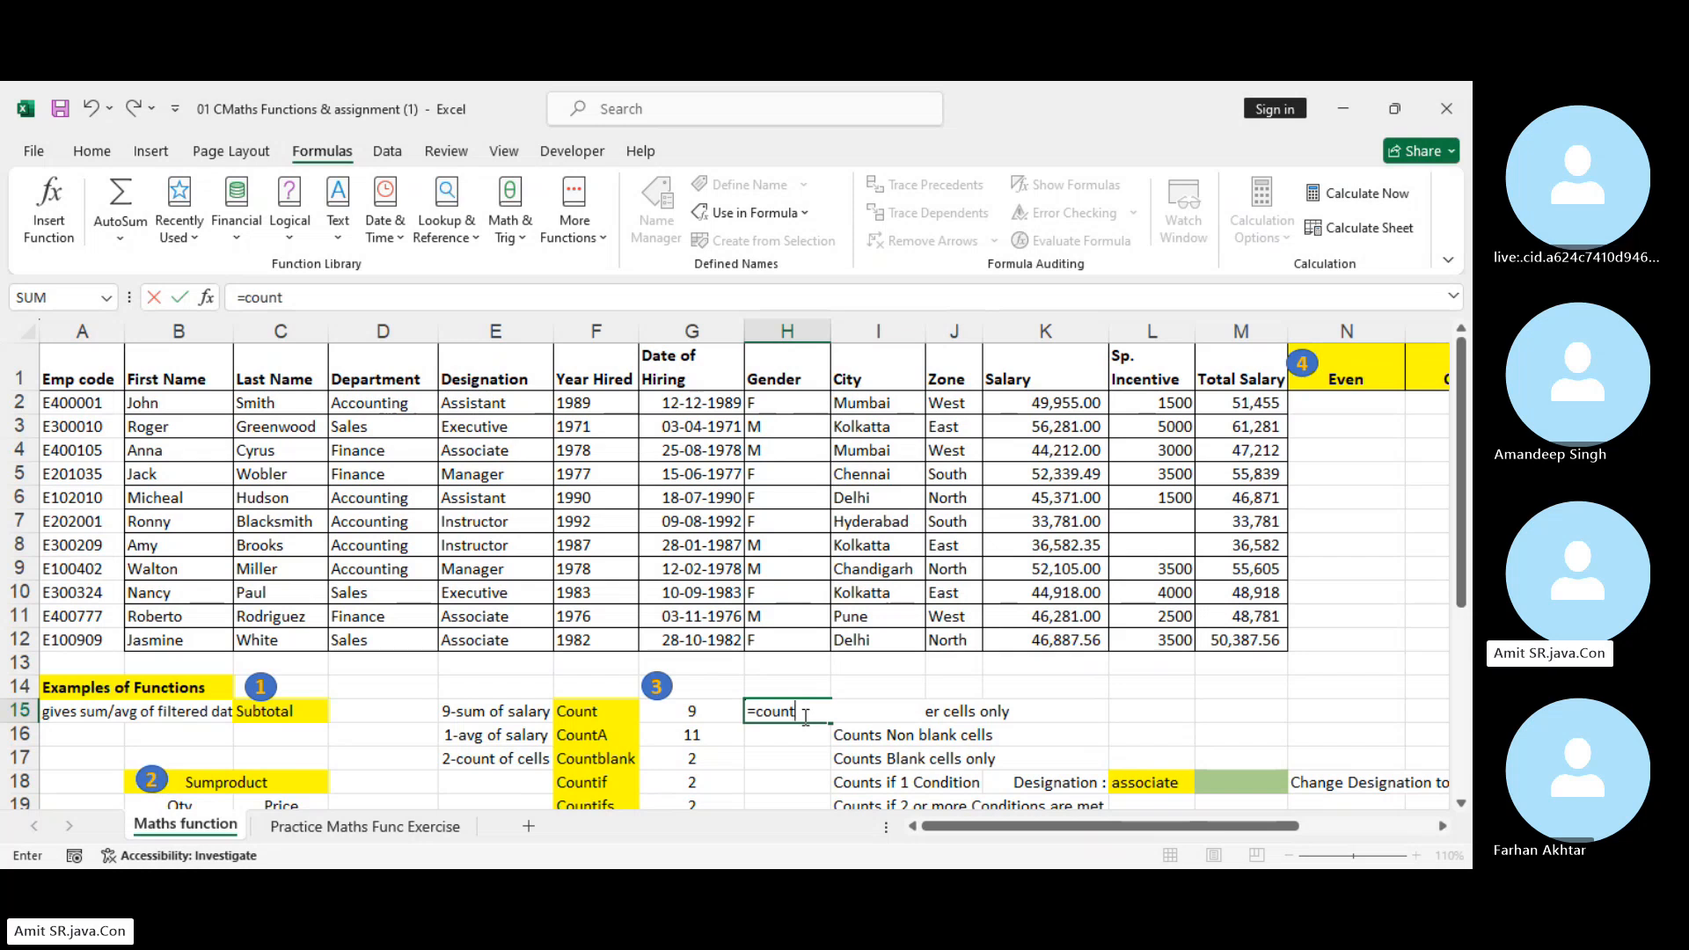
pyautogui.press('Tab')
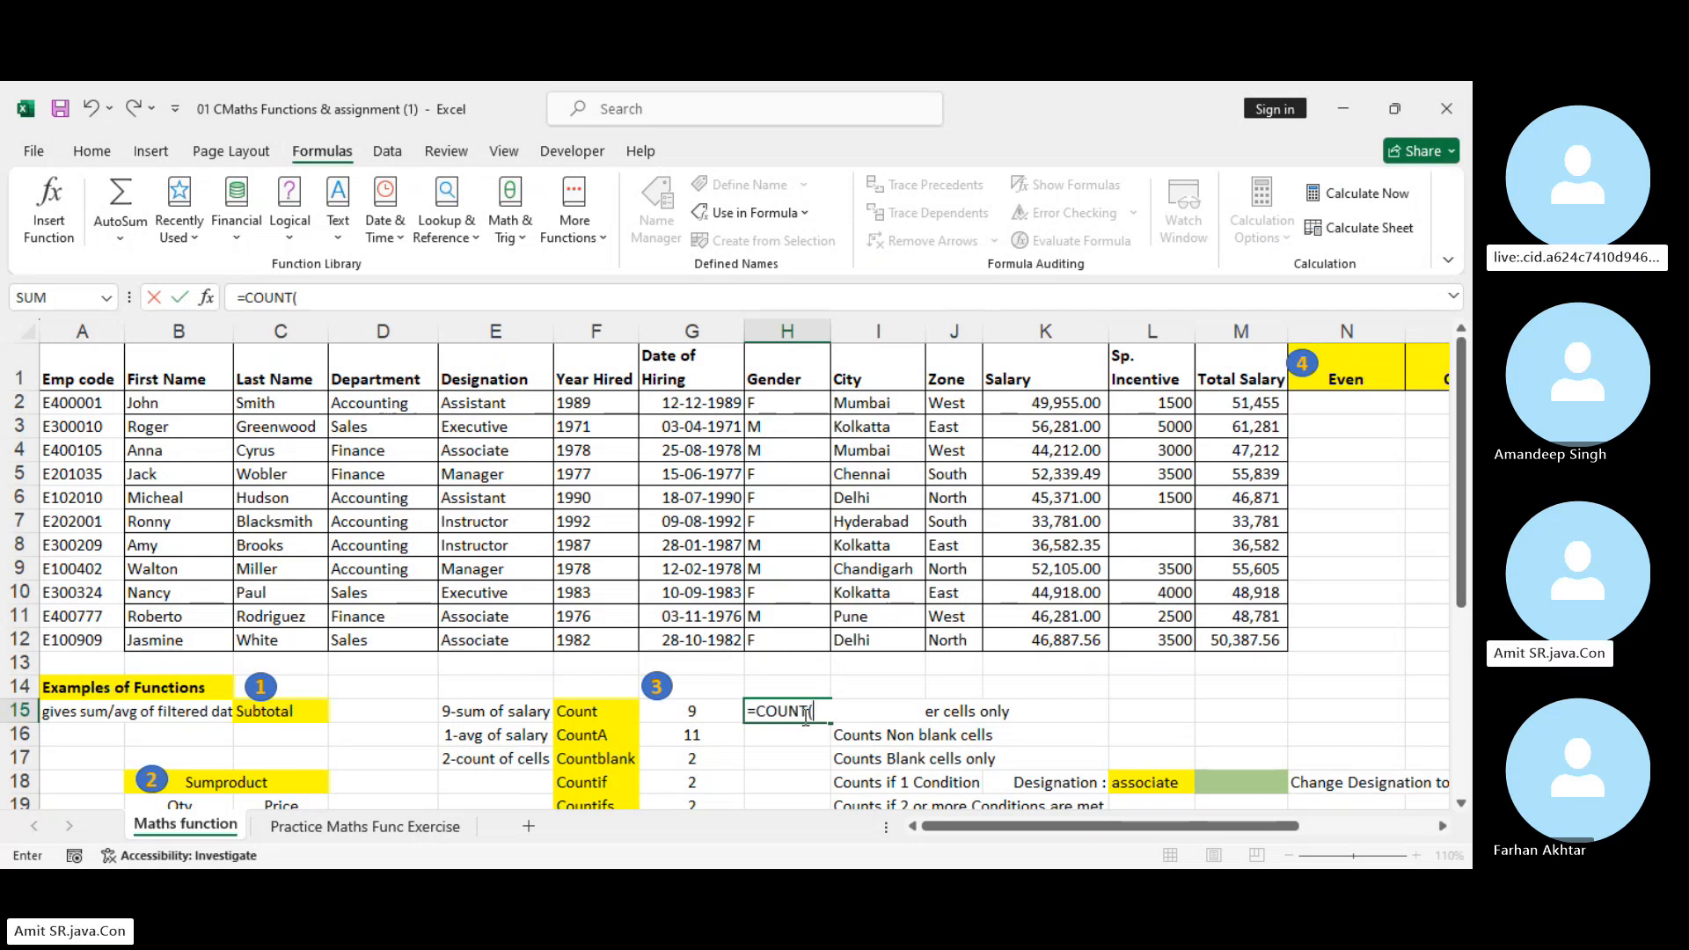
pyautogui.press('BackSpace')
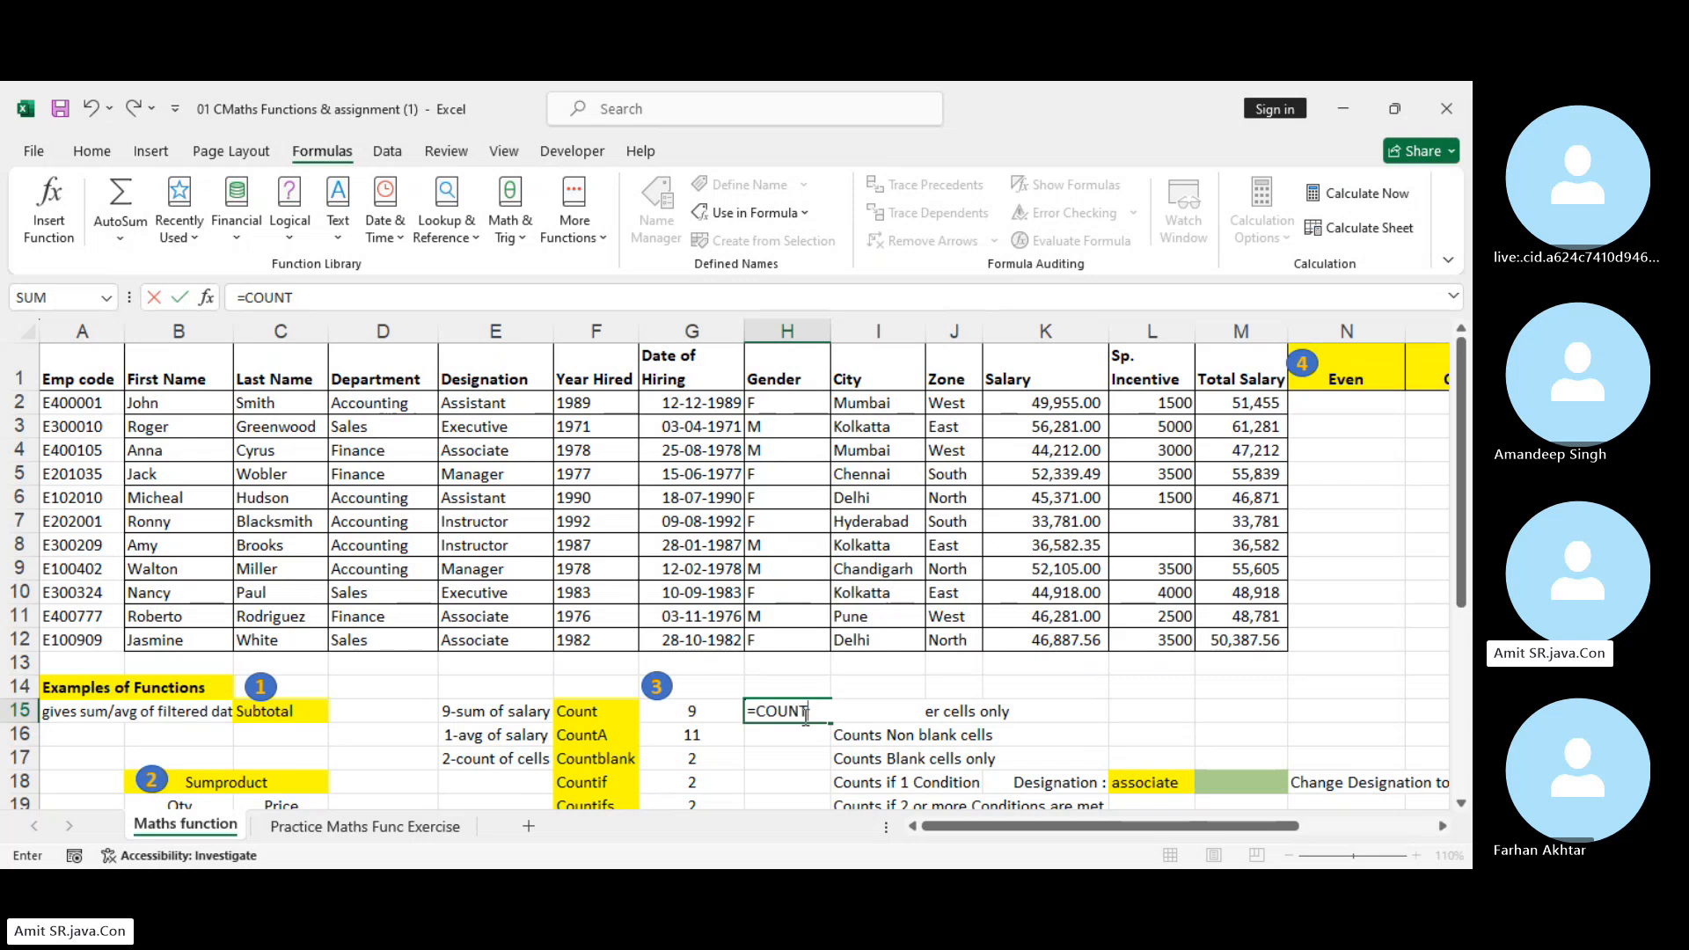
pyautogui.press('BackSpace')
pyautogui.press('BackSpace')
pyautogui.press('BackSpace')
pyautogui.press('BackSpace')
pyautogui.press('BackSpace')
pyautogui.press('BackSpace')
pyautogui.click(922, 687)
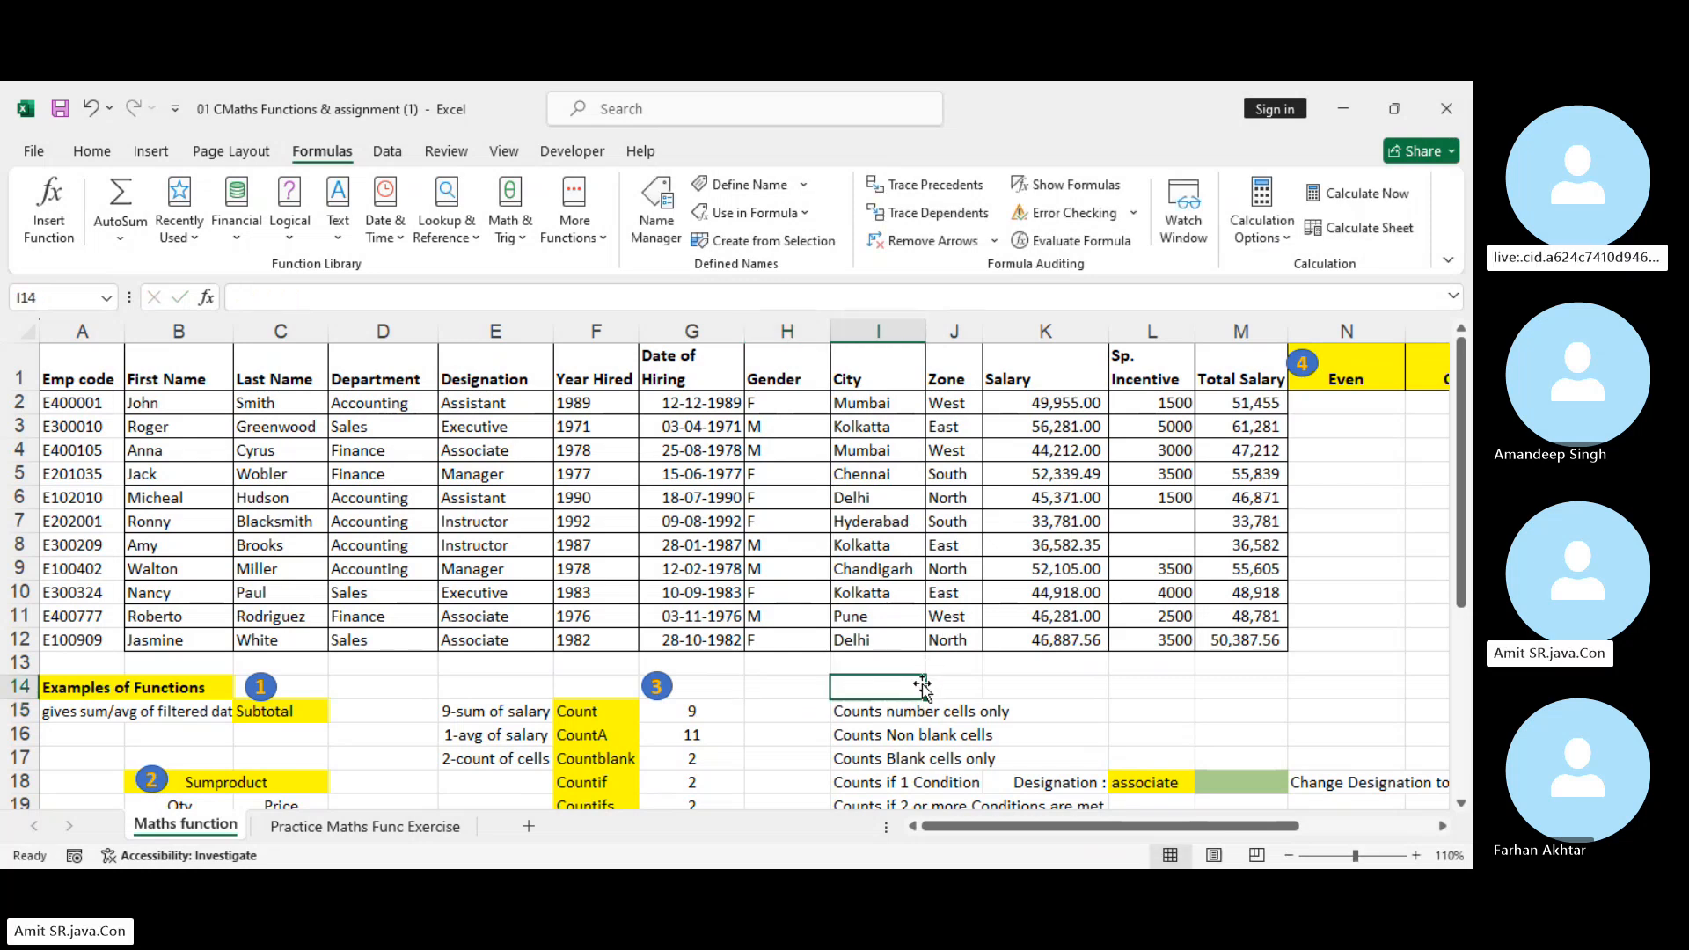
# Select the employee table A1:M12 and create names from its top row, with Left column cleared
pyautogui.moveTo(61, 368); pyautogui.dragTo(1250, 639)
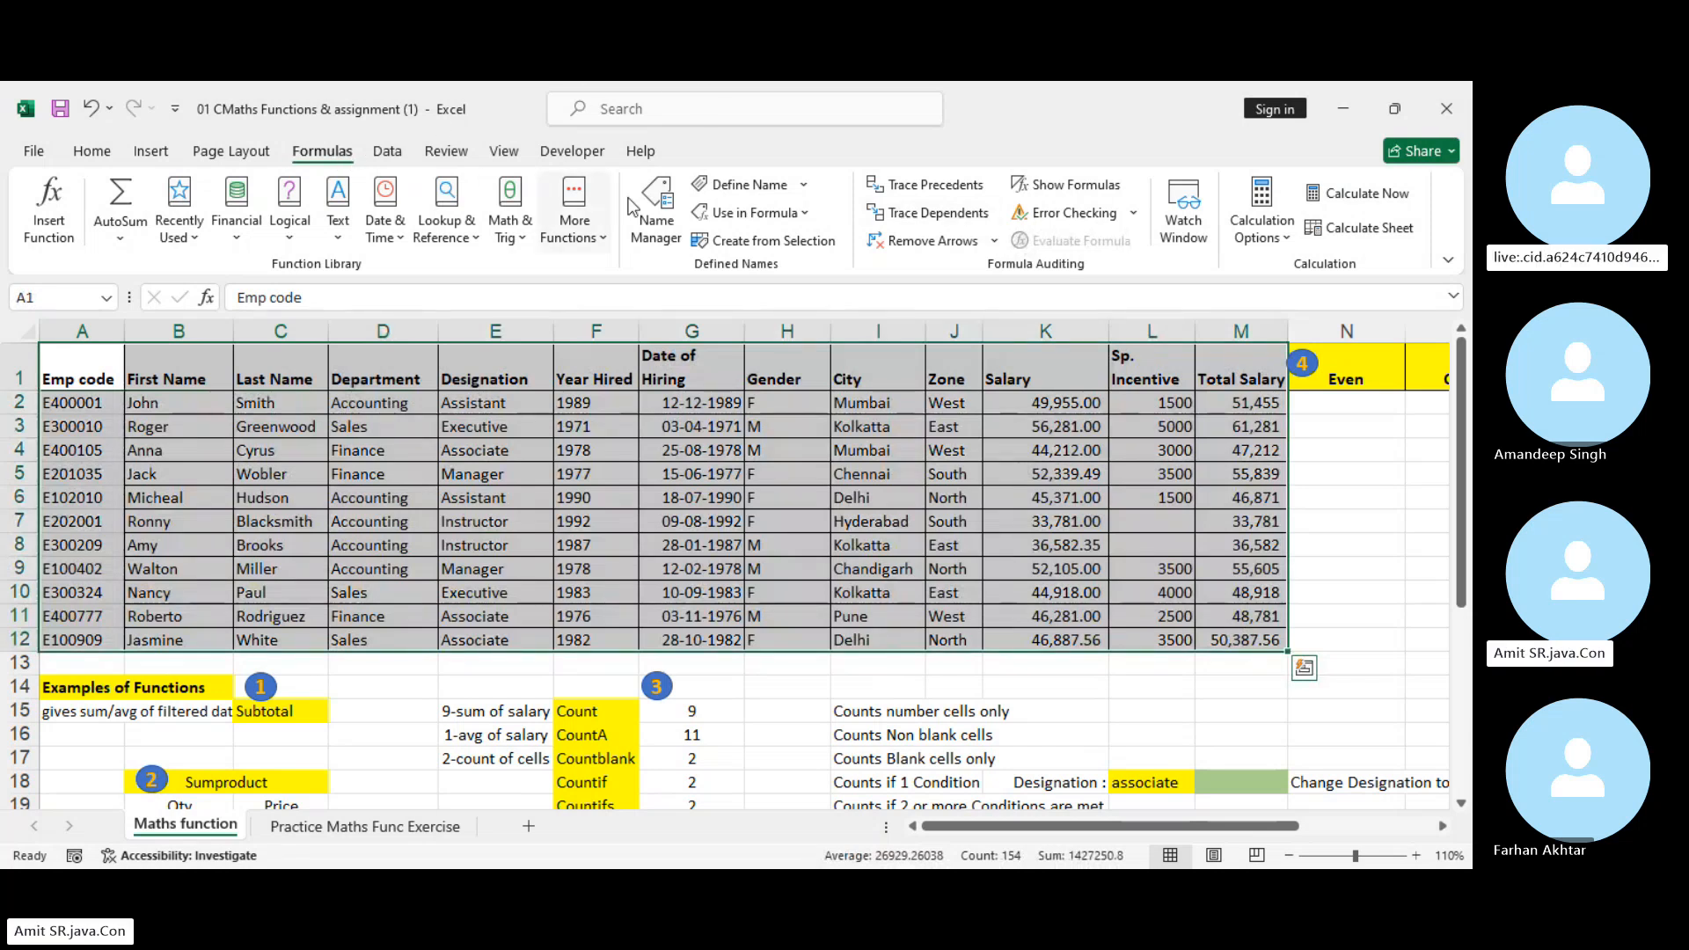
pyautogui.click(789, 245)
pyautogui.click(856, 313)
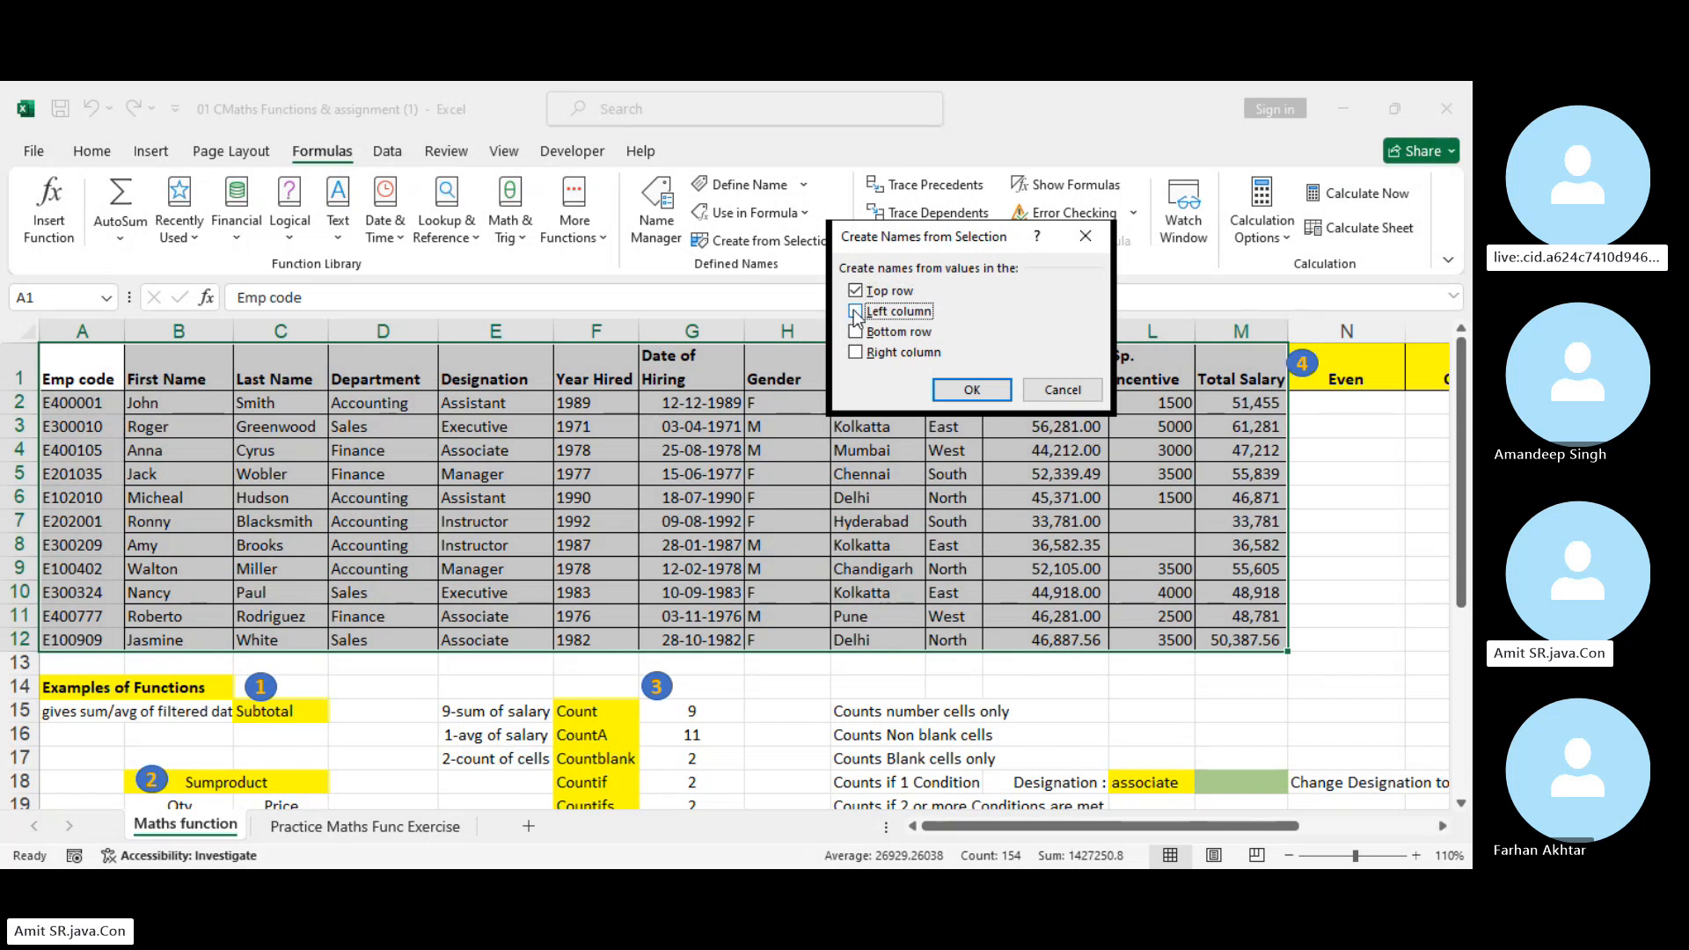
pyautogui.click(983, 394)
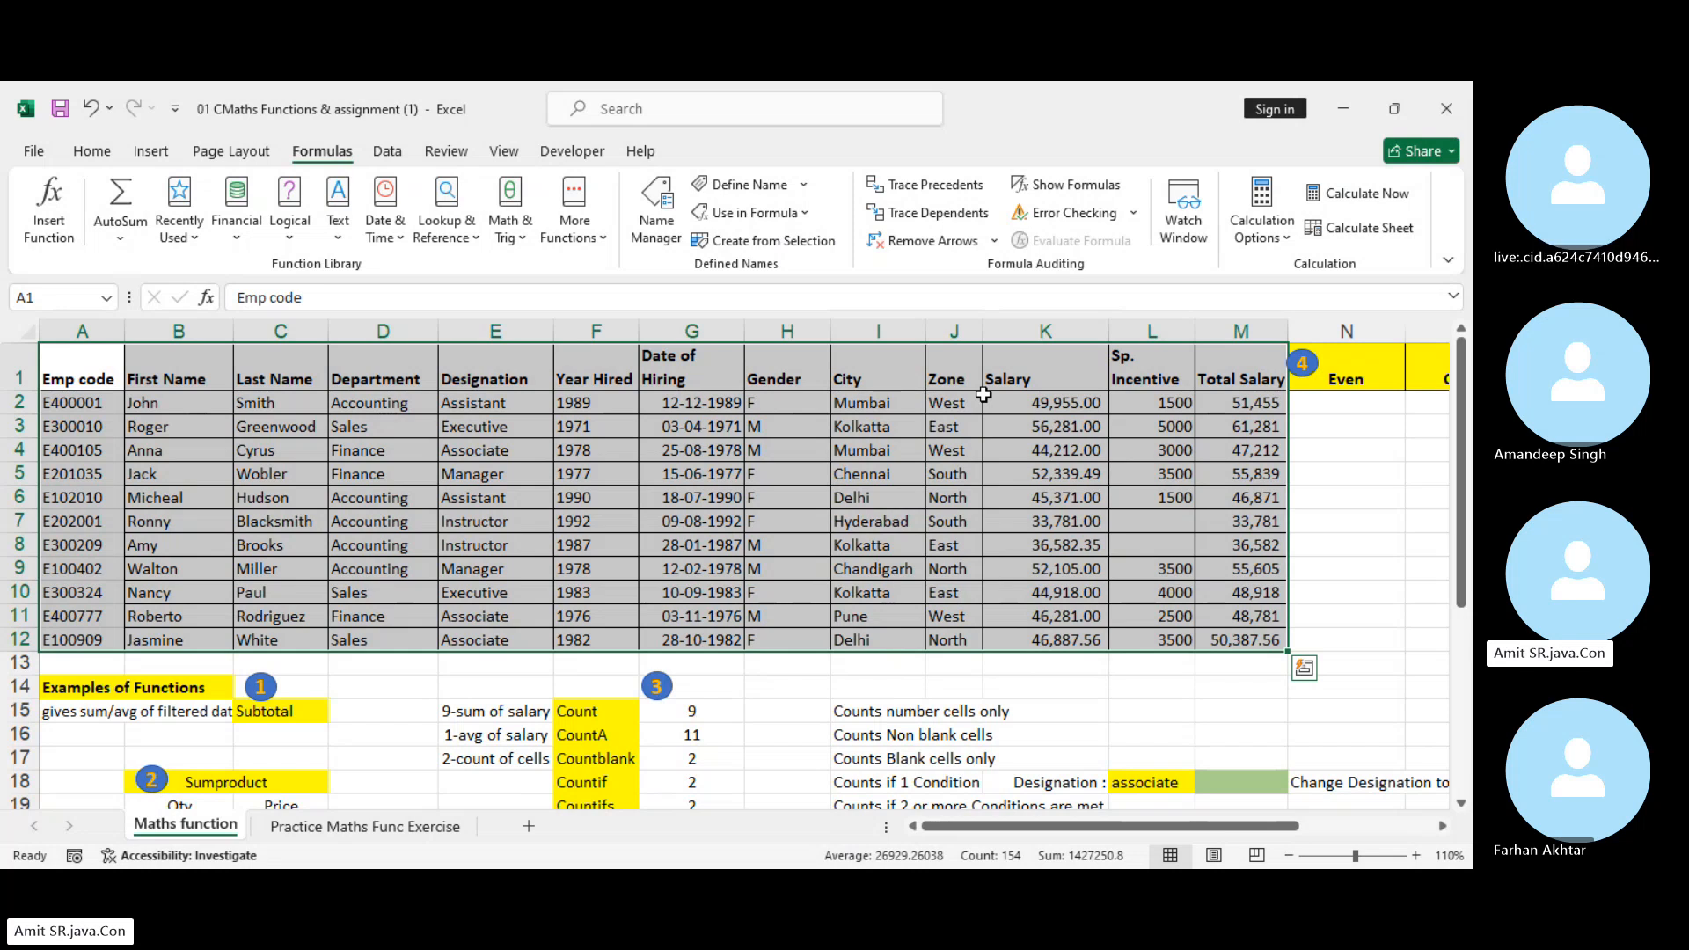
pyautogui.scroll(-20, 1010, 455)
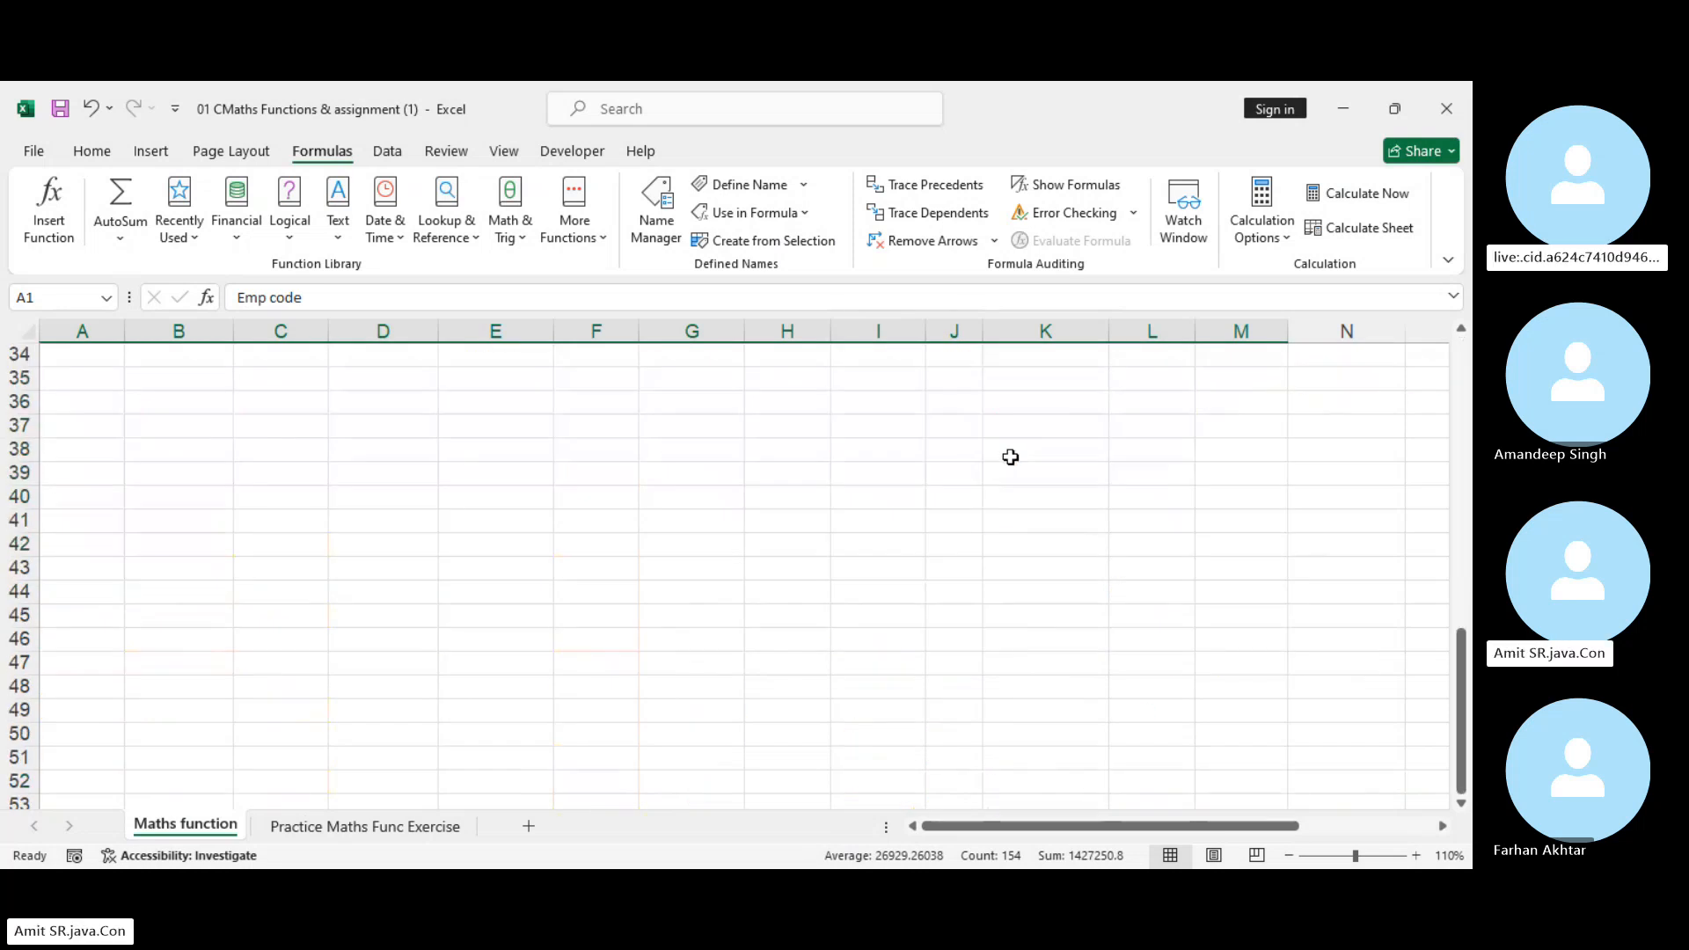
pyautogui.scroll(-13, 1022, 456)
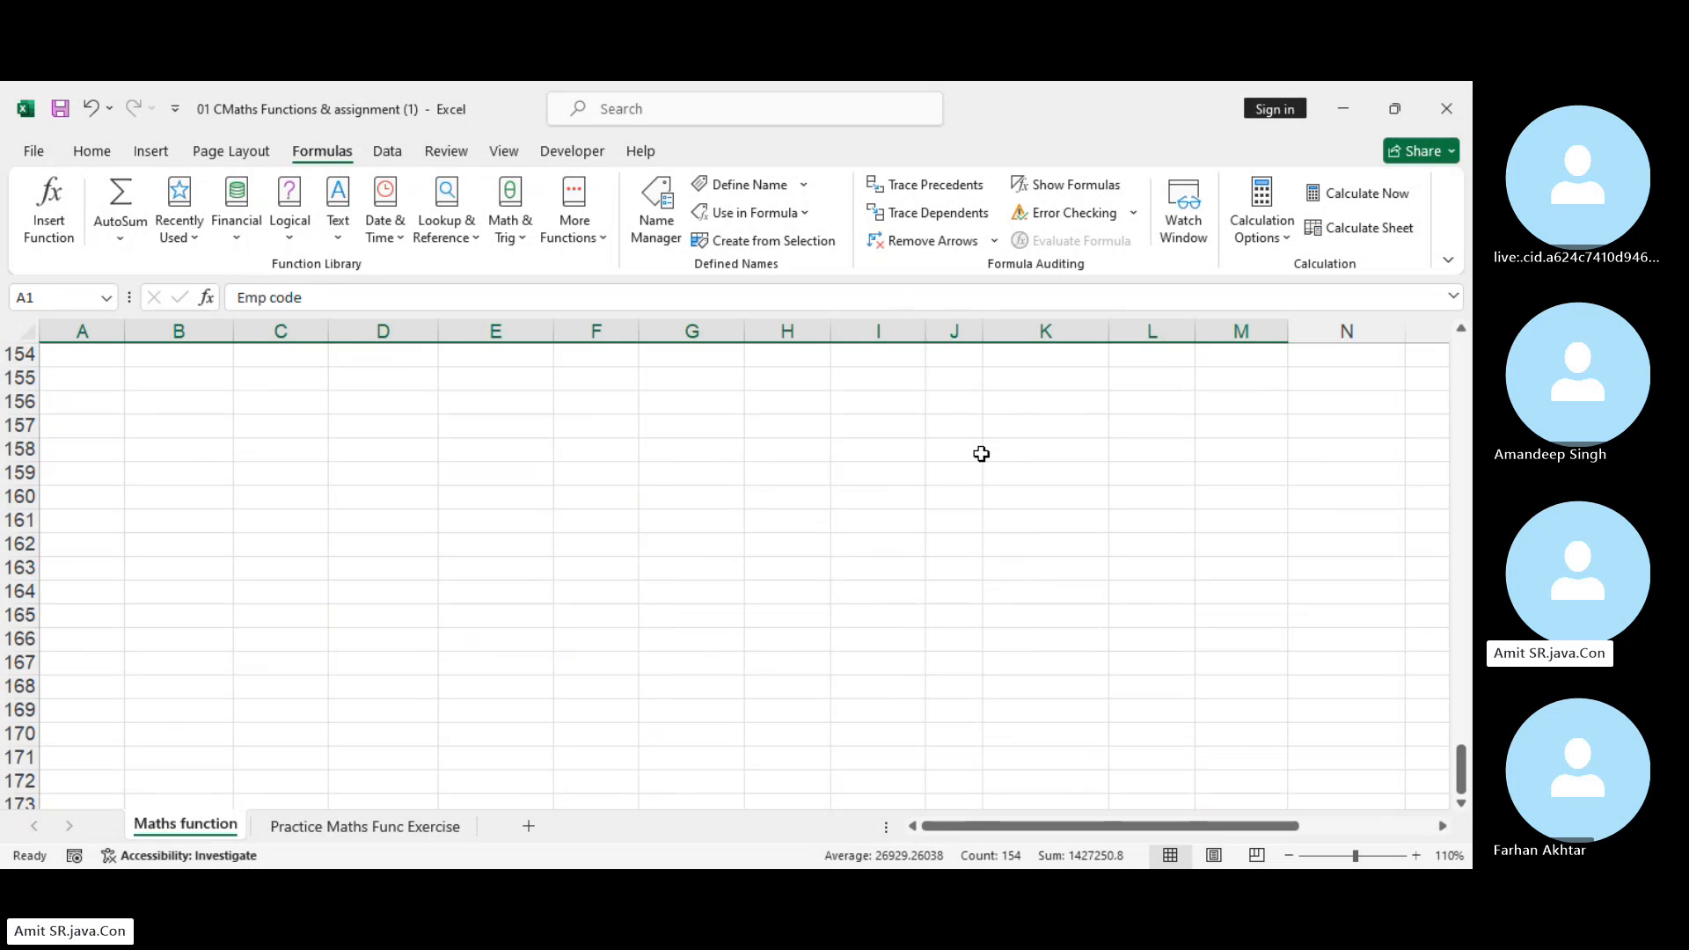
pyautogui.scroll(12, 977, 452)
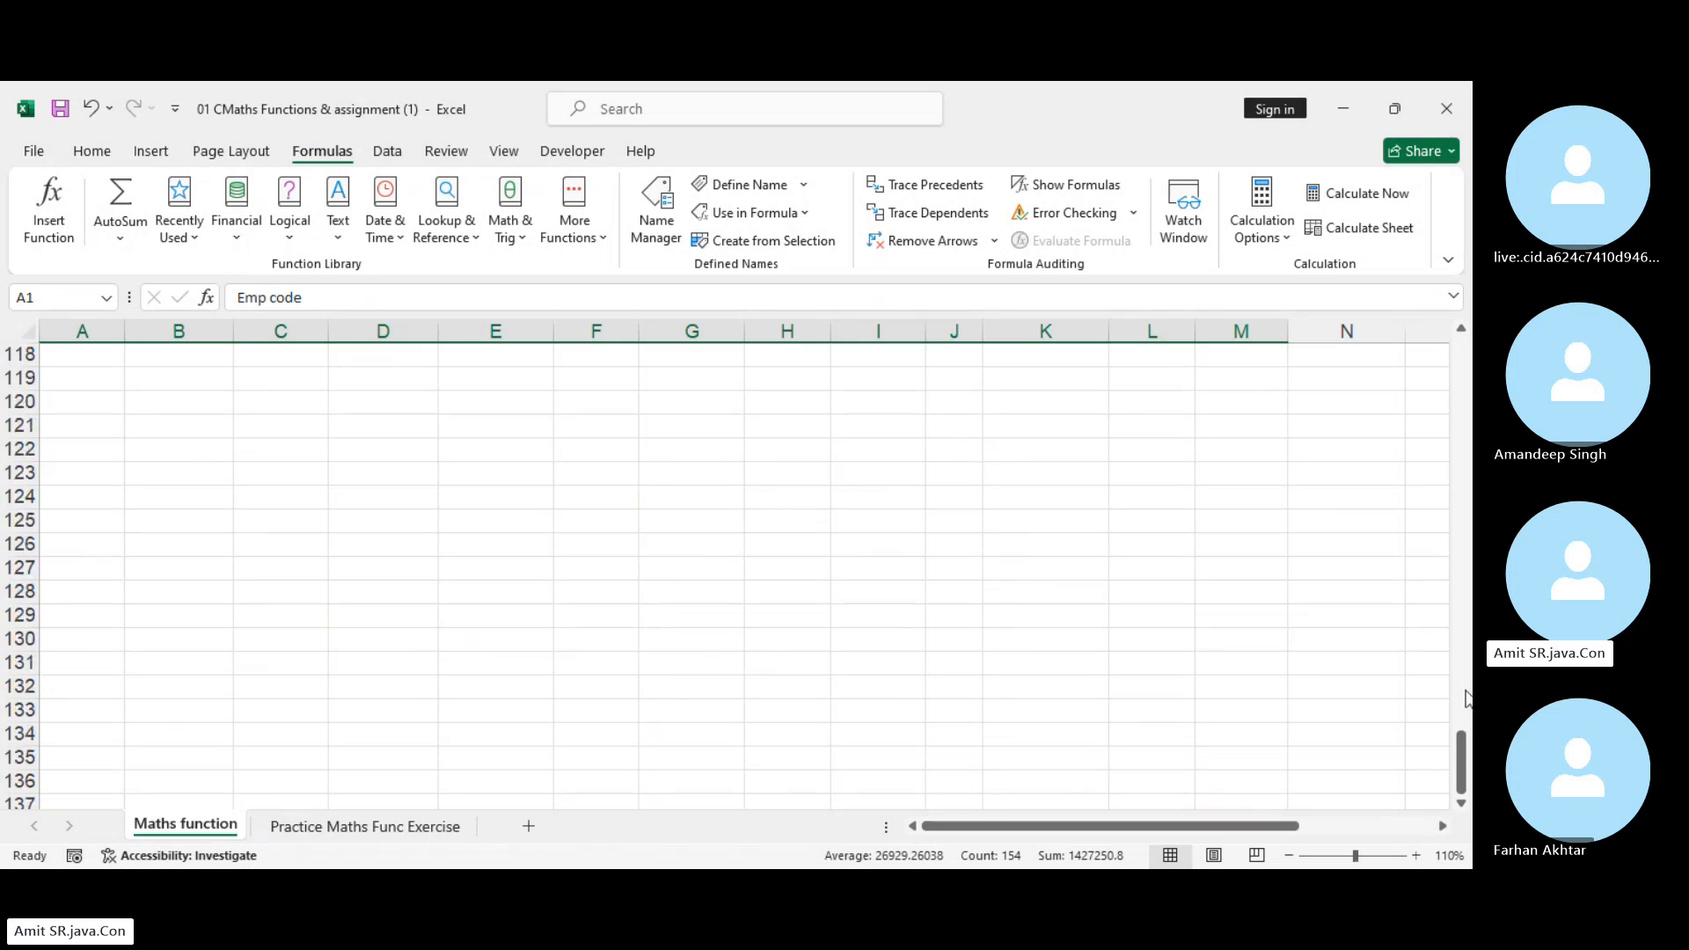
pyautogui.moveTo(1462, 721); pyautogui.dragTo(1468, 342)
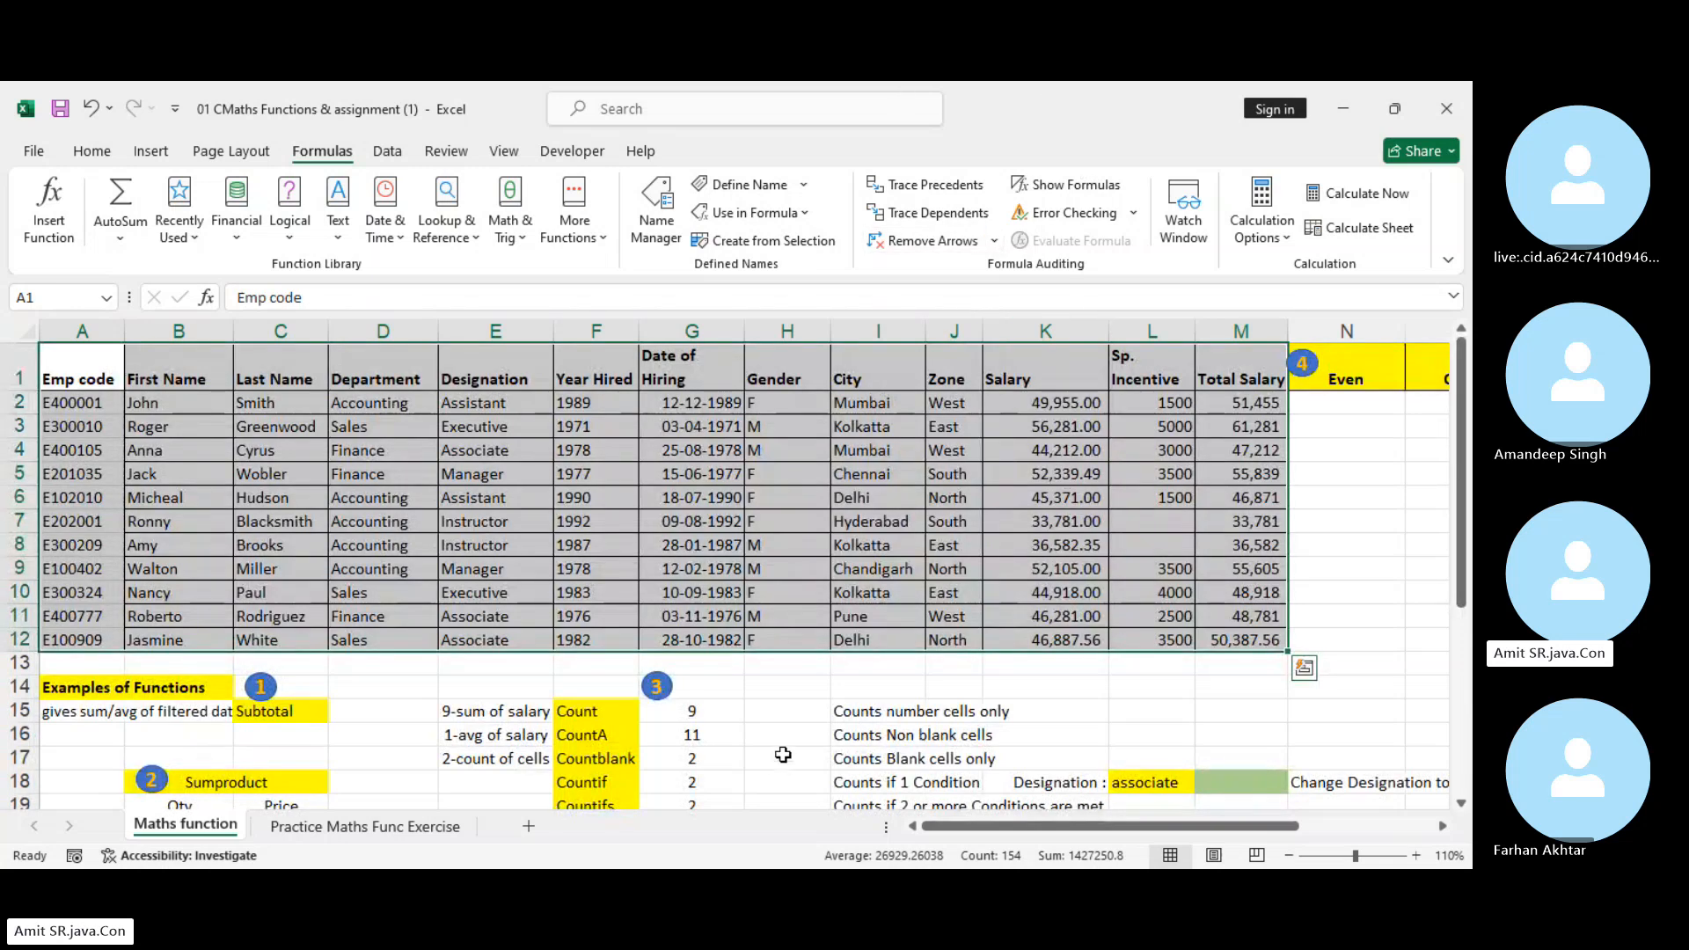
# Enter =COUNT(Salary) in cell H15 using the Salary name from autocomplete
pyautogui.click(798, 708)
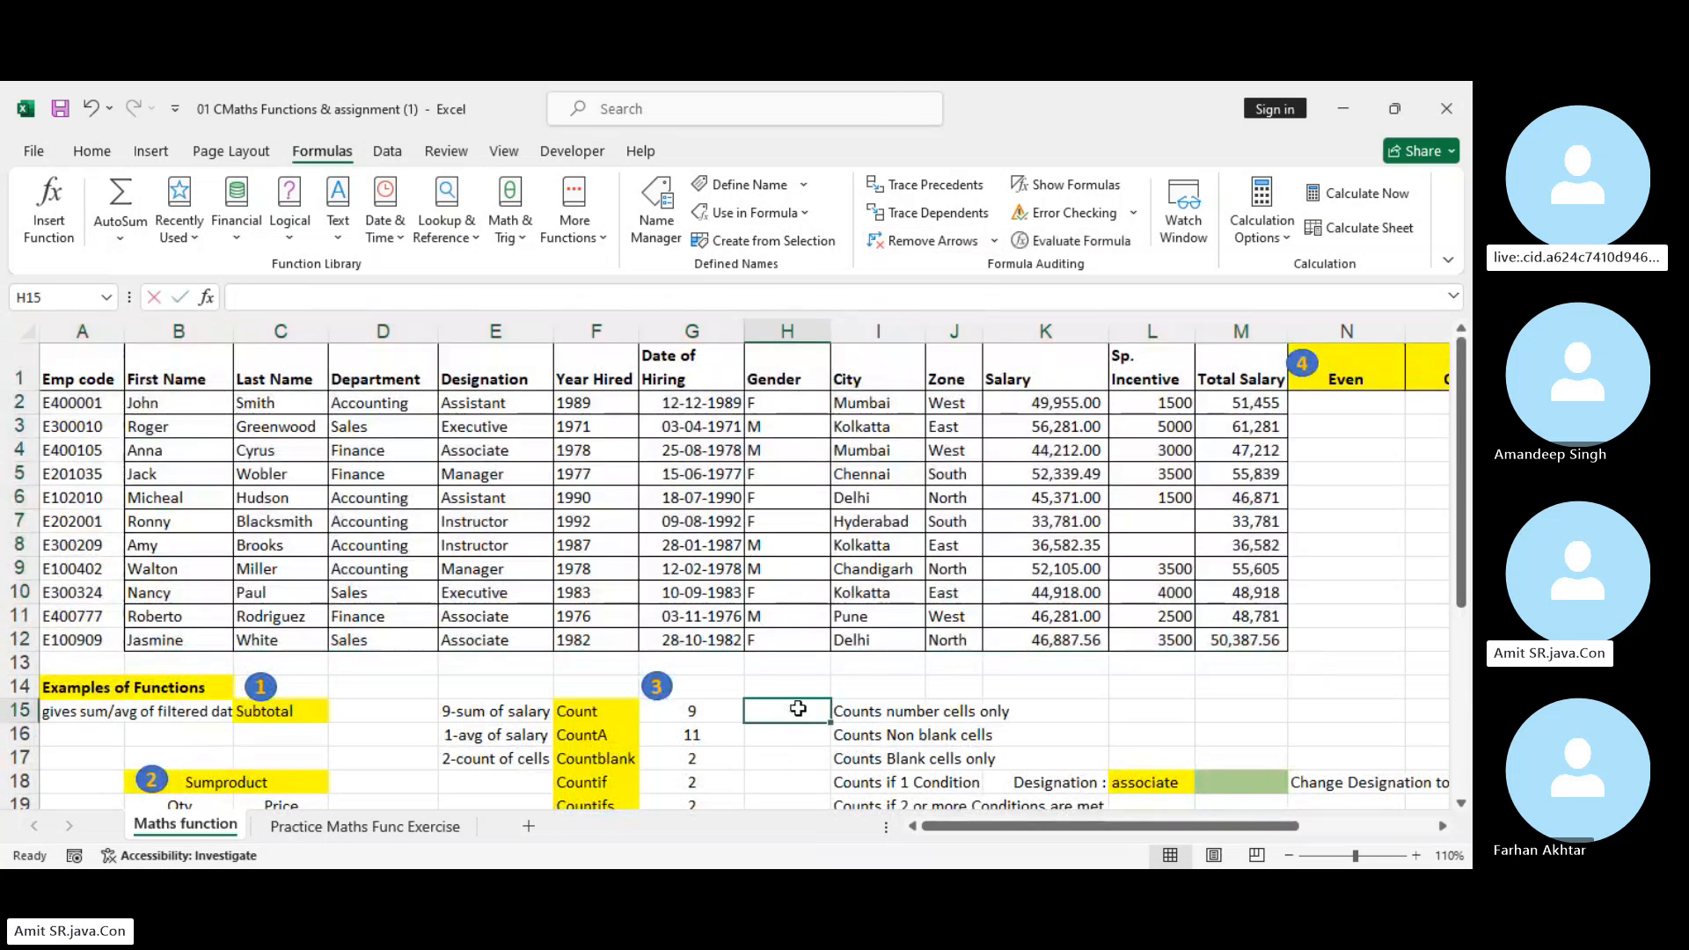
pyautogui.write('=count')
pyautogui.press('Tab')
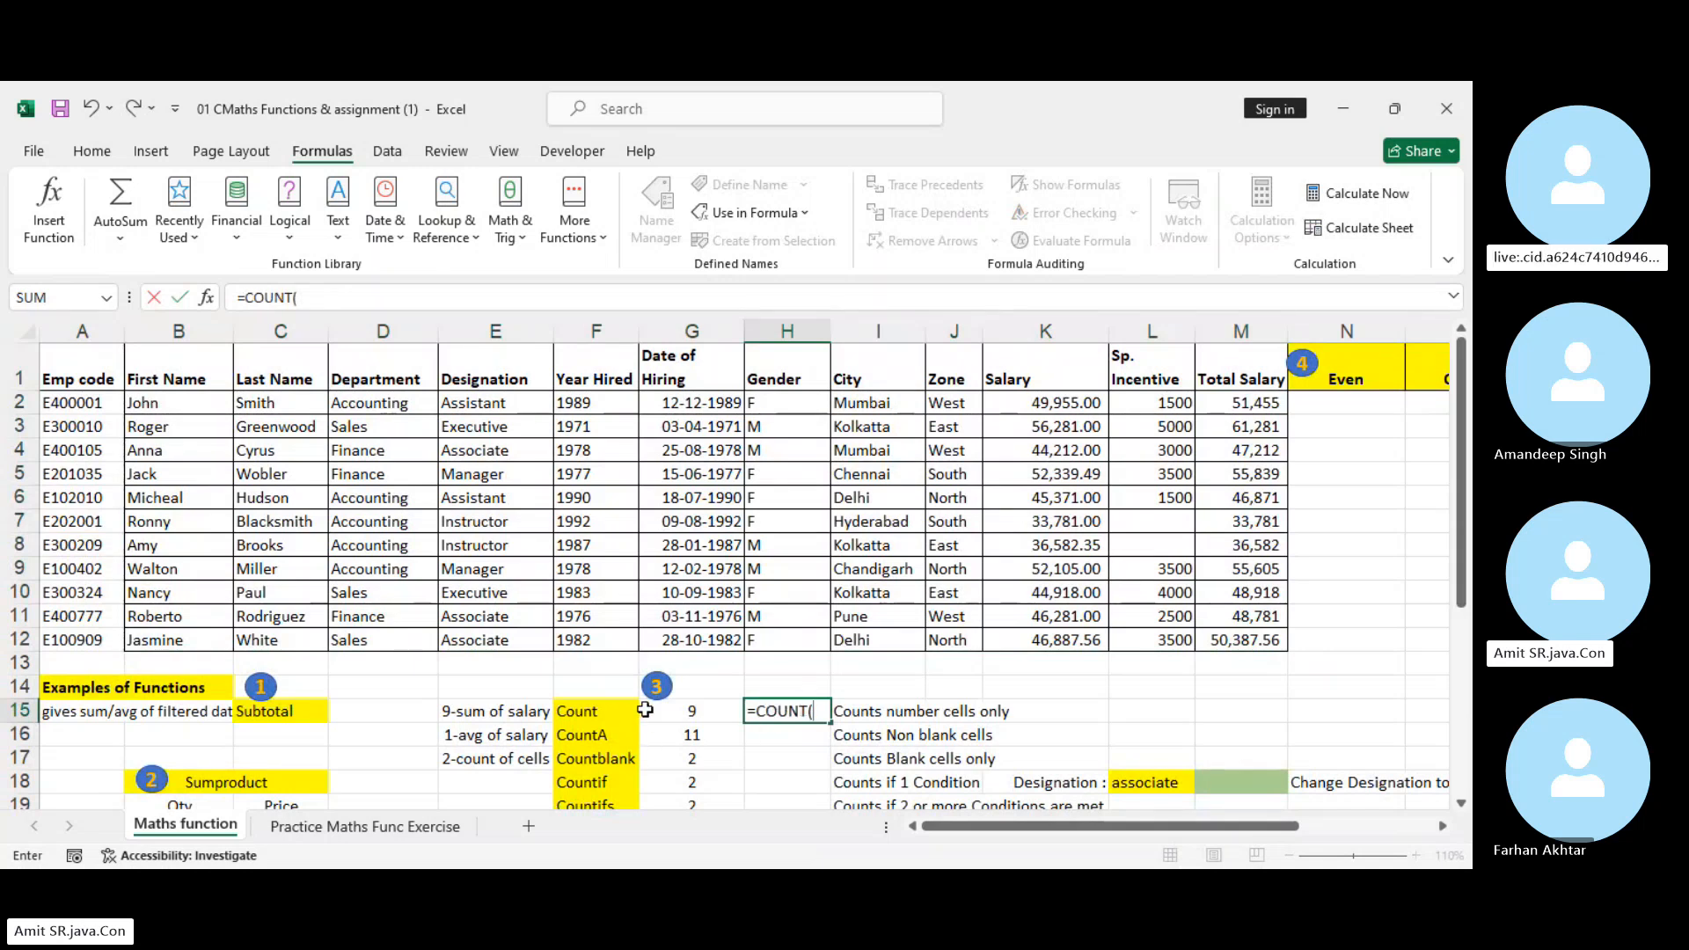
pyautogui.write('sala')
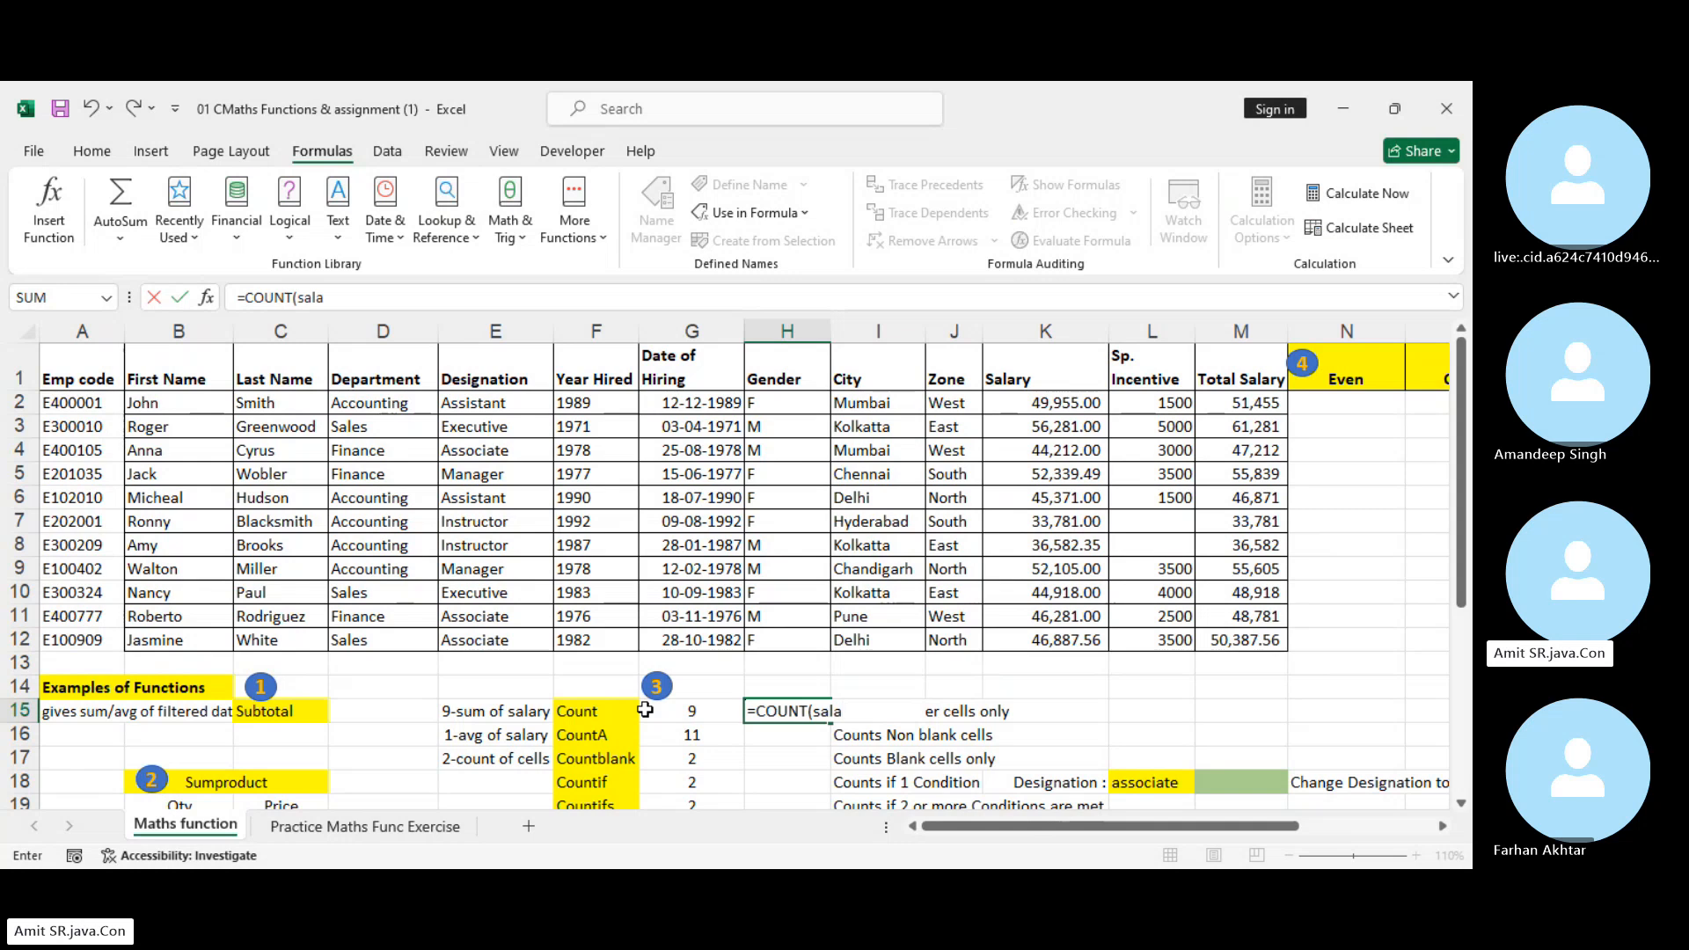
pyautogui.press('Tab')
pyautogui.press('Return')
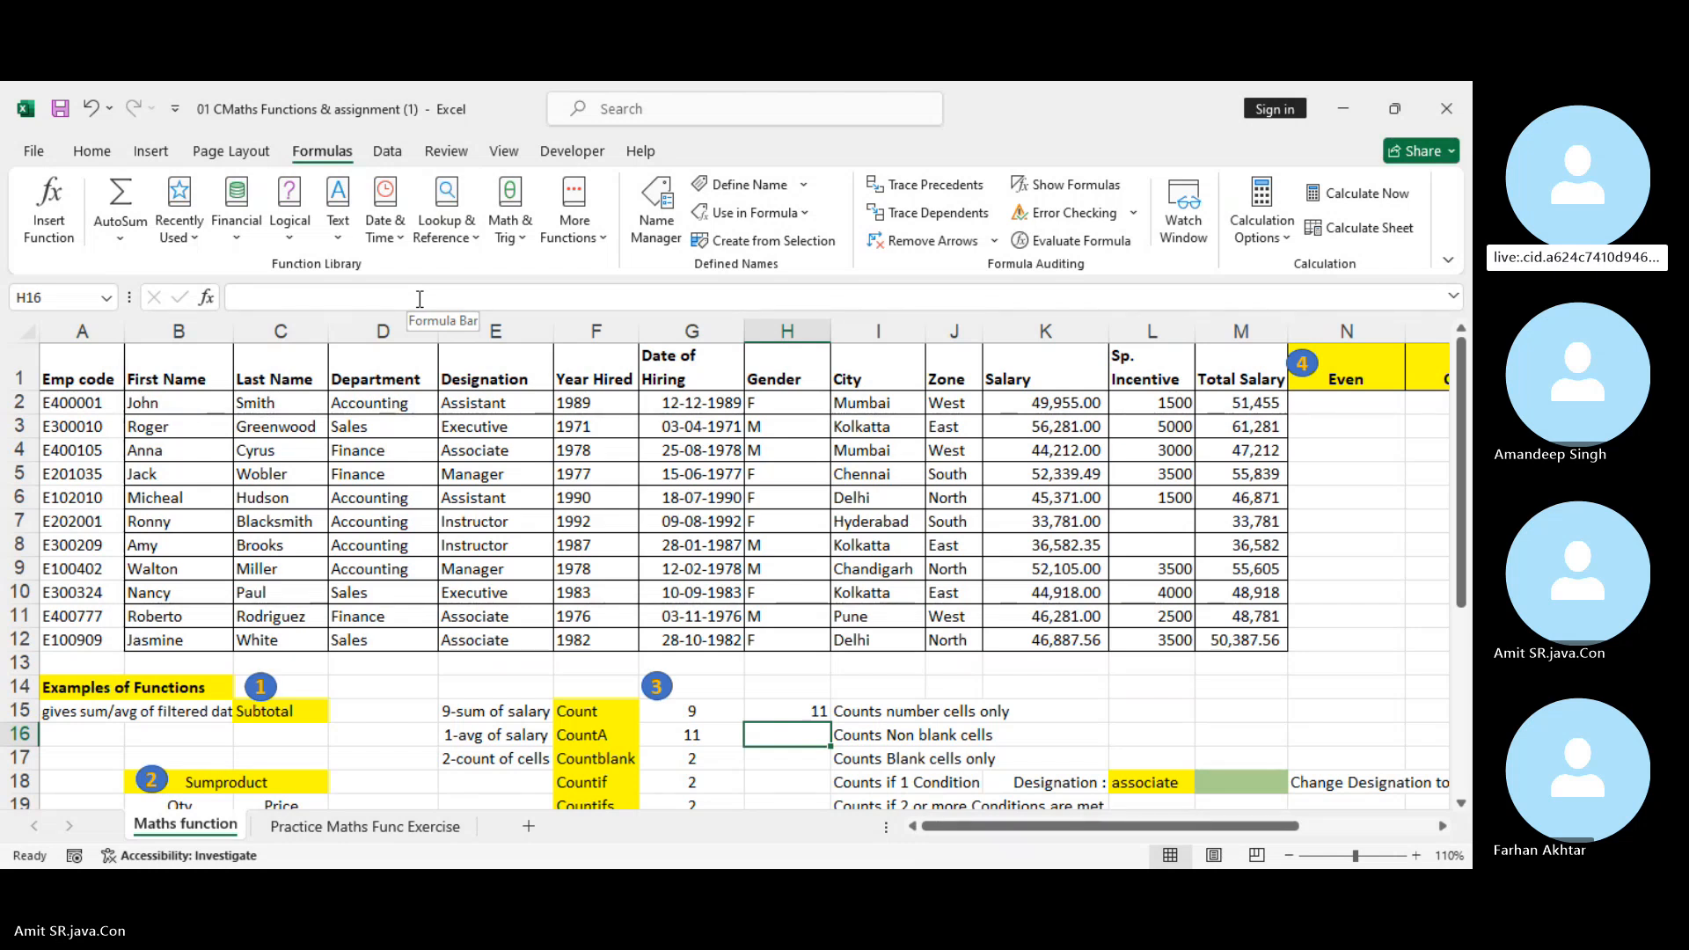
# Compare with the G15 formula, then replace Salary with City in H15 to make =COUNT(City)
pyautogui.click(704, 714)
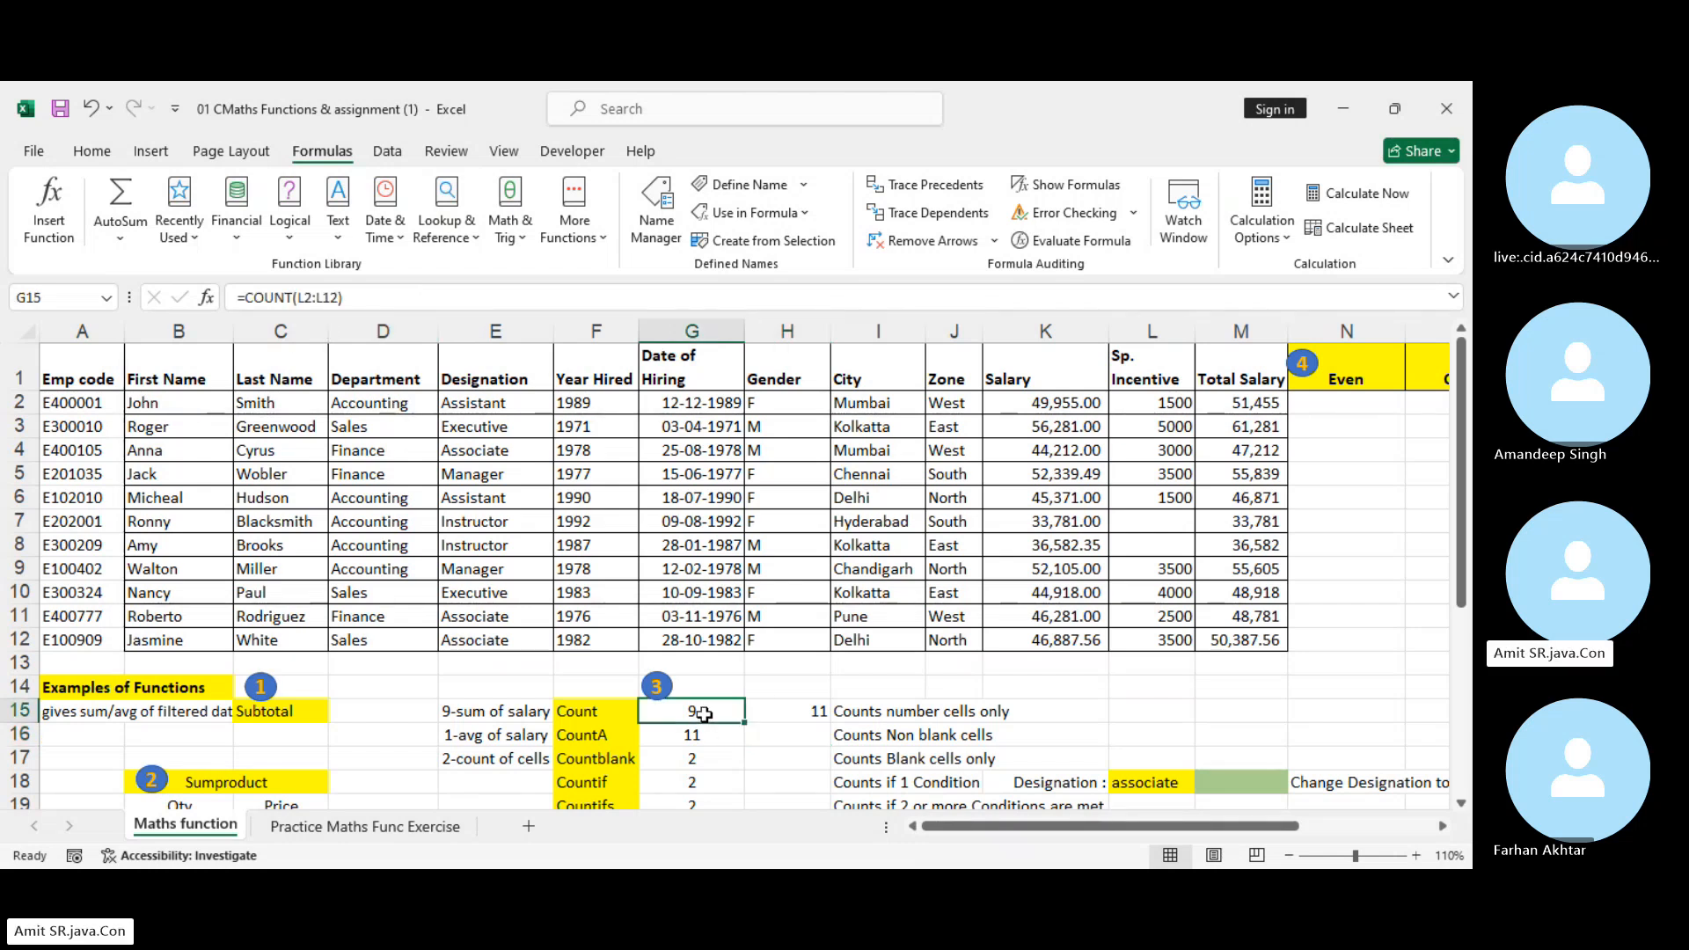
pyautogui.press('Right')
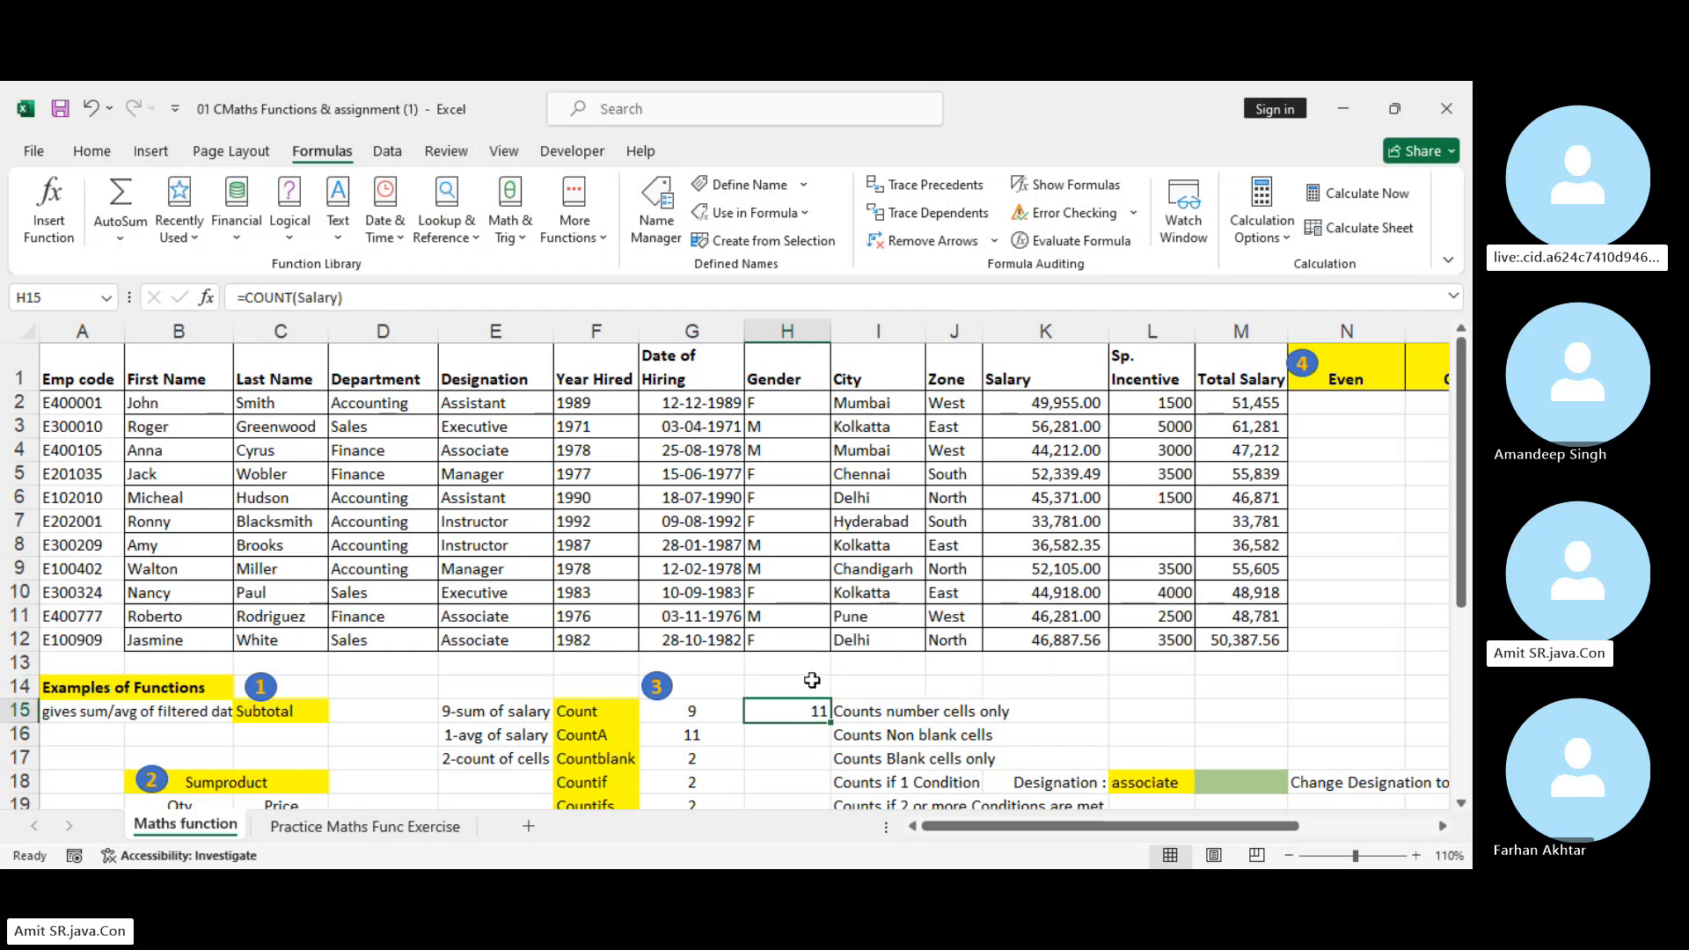
pyautogui.click(328, 299)
pyautogui.doubleClick(327, 299)
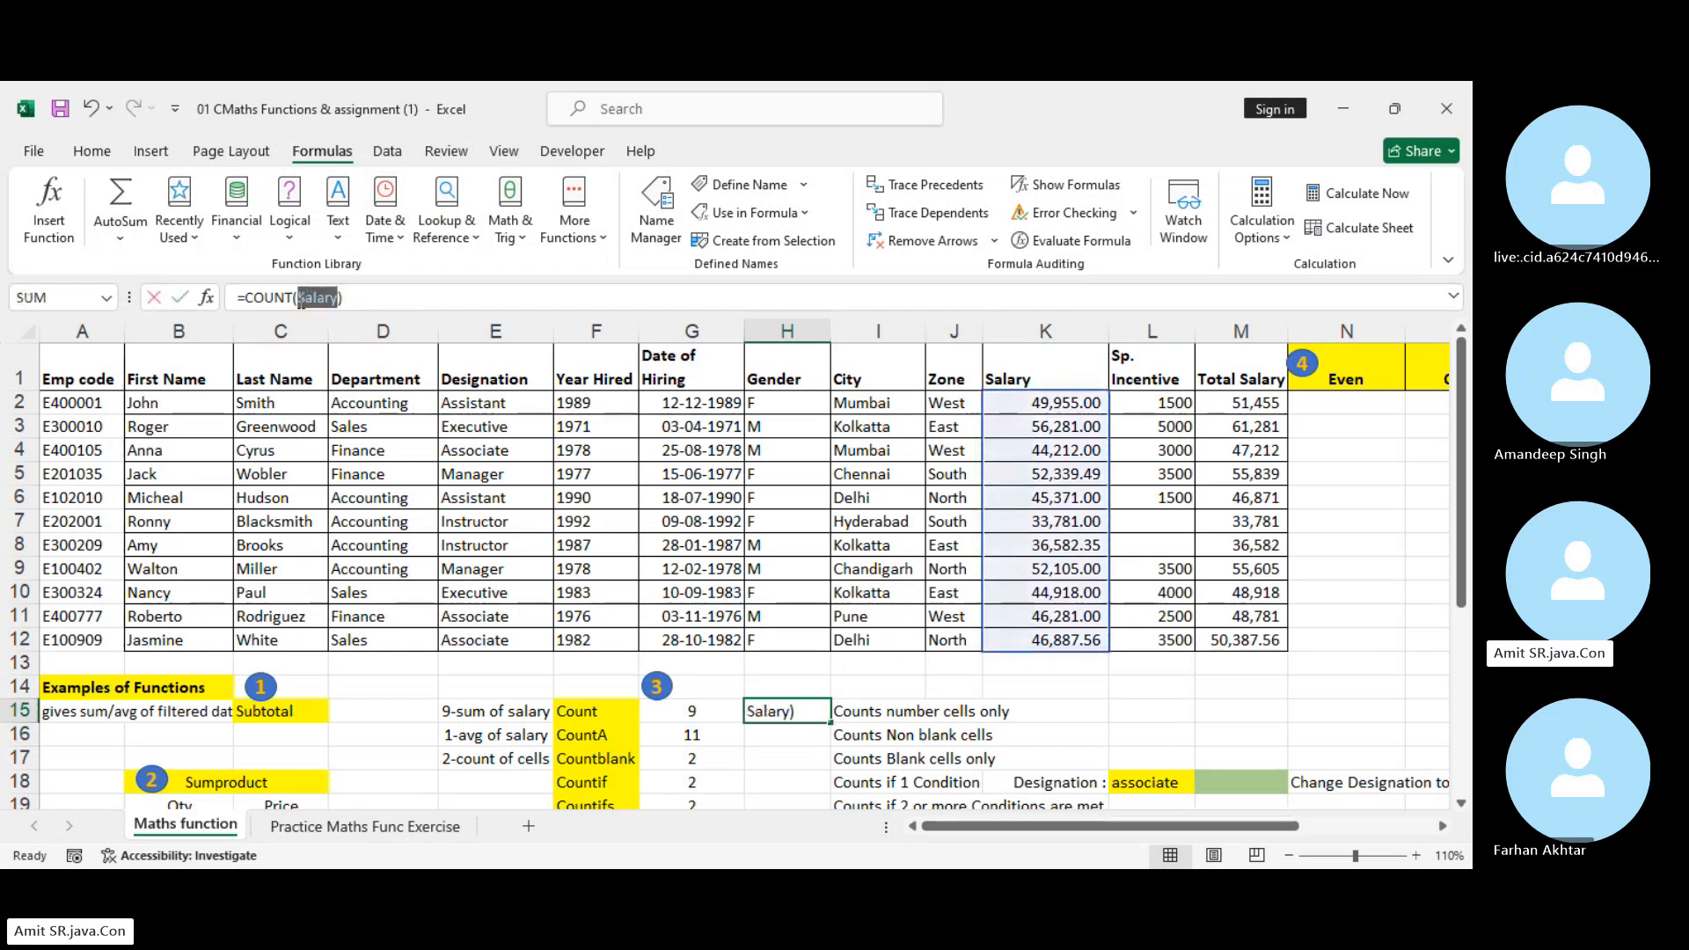
pyautogui.write('city')
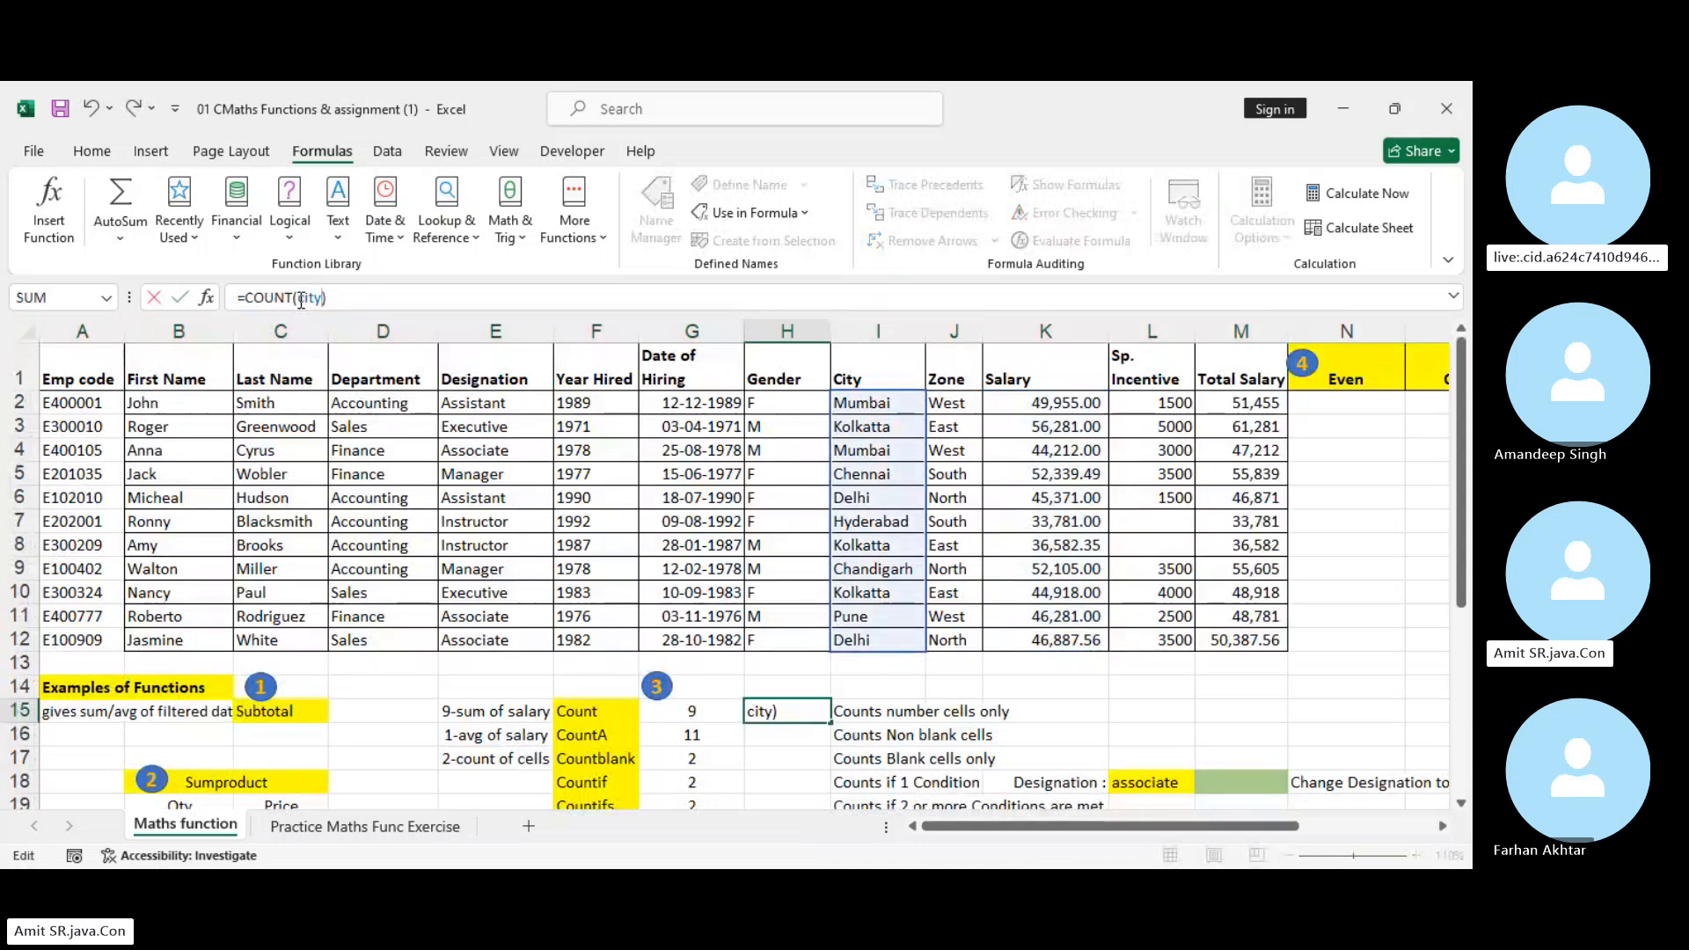
pyautogui.press('Return')
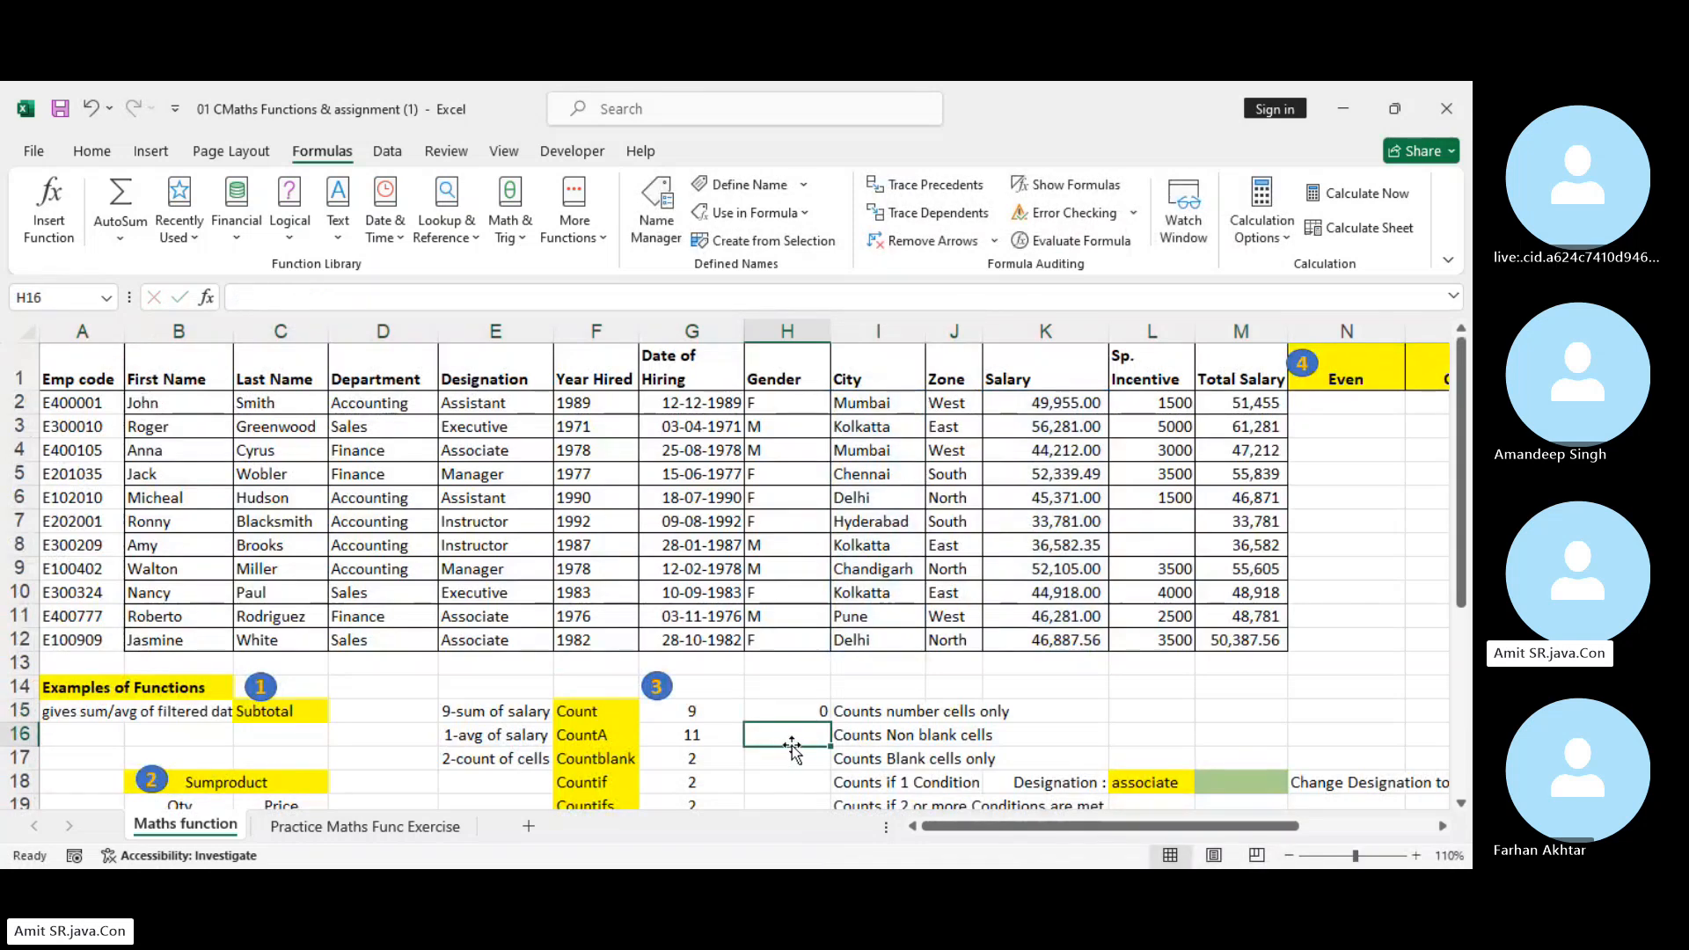
# Enter =COUNTA(City) in cell H16 using the City name from autocomplete
pyautogui.write('=count')
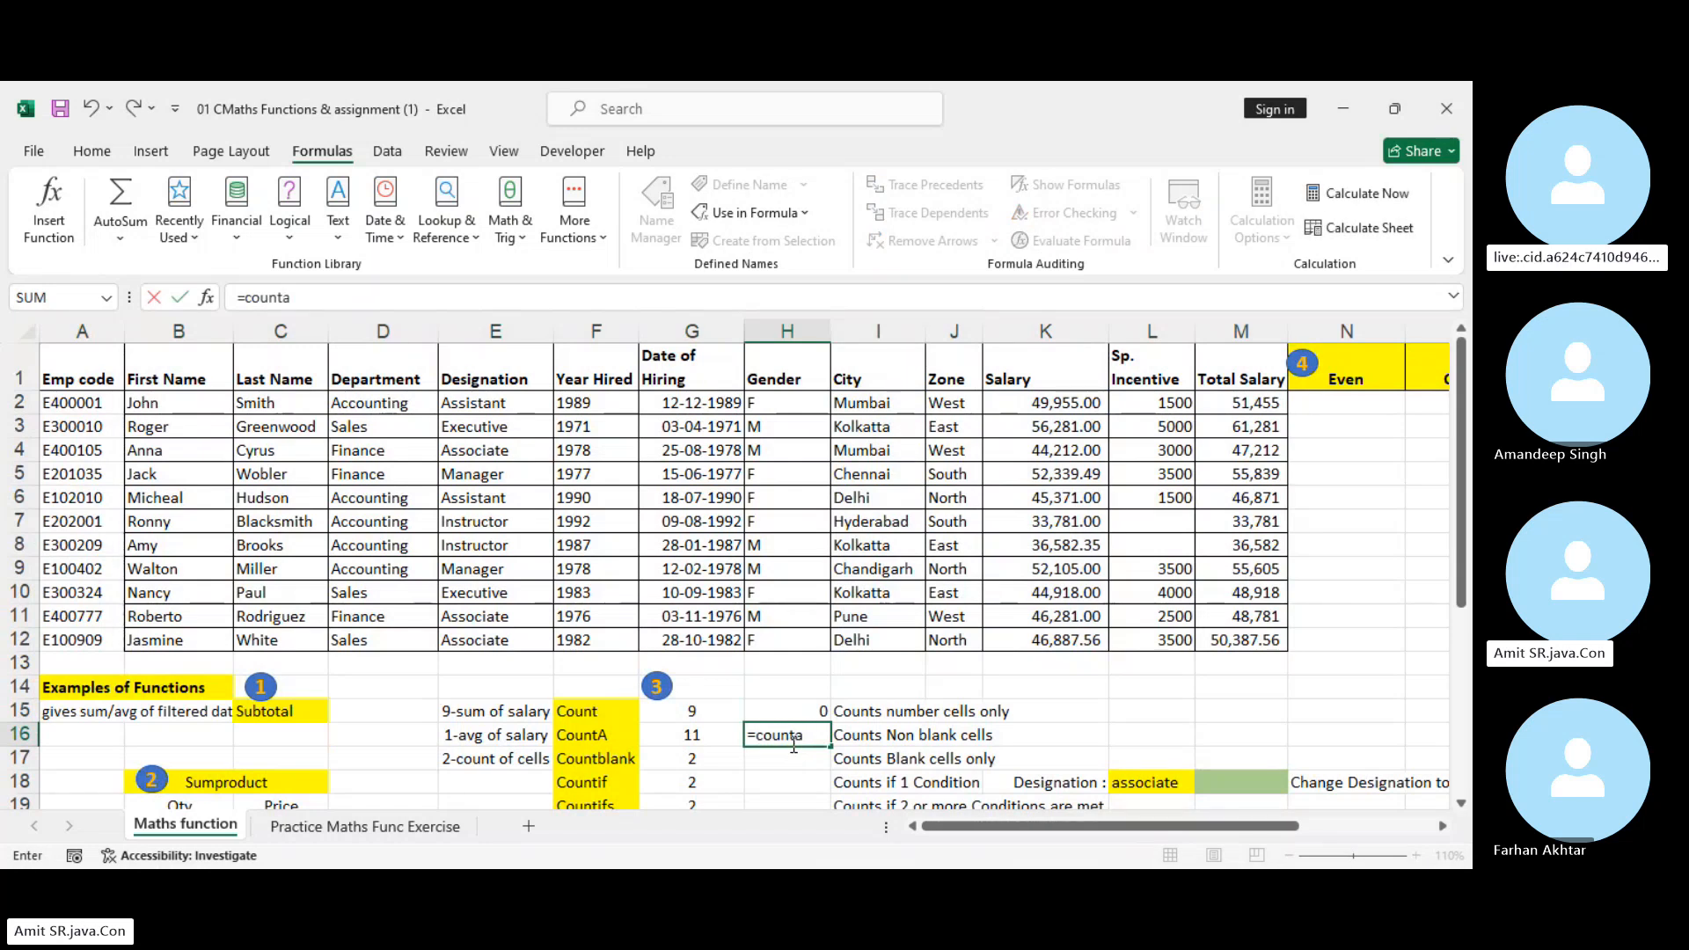
pyautogui.write('a')
pyautogui.press('Tab')
pyautogui.write('City')
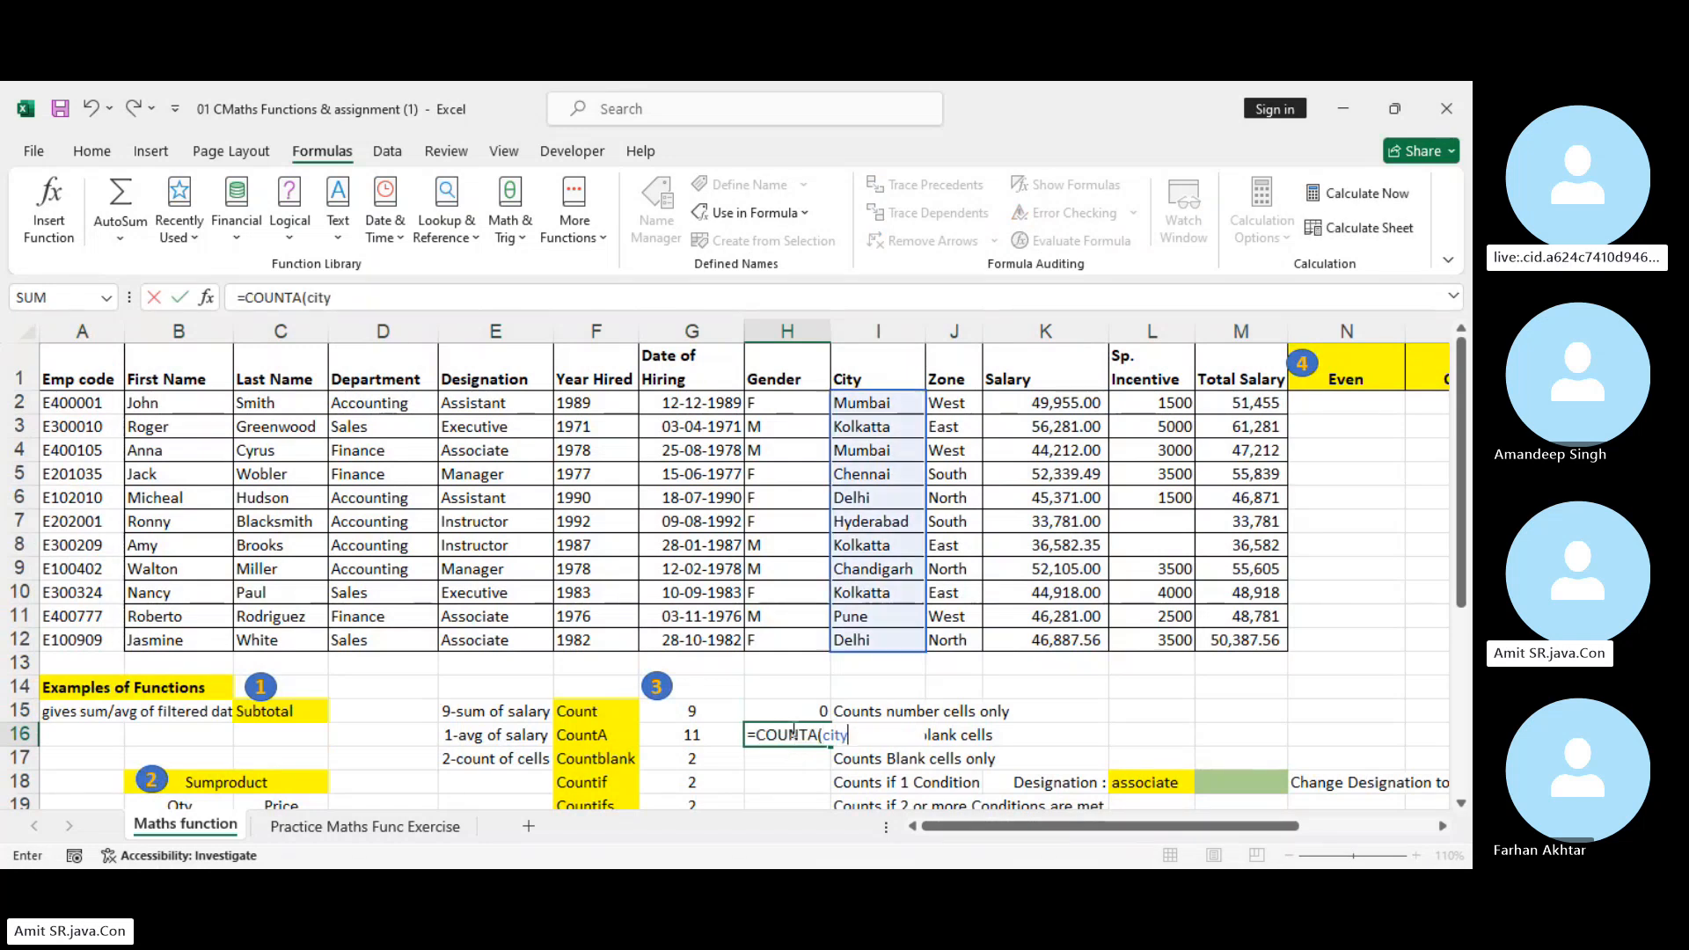
pyautogui.press('Return')
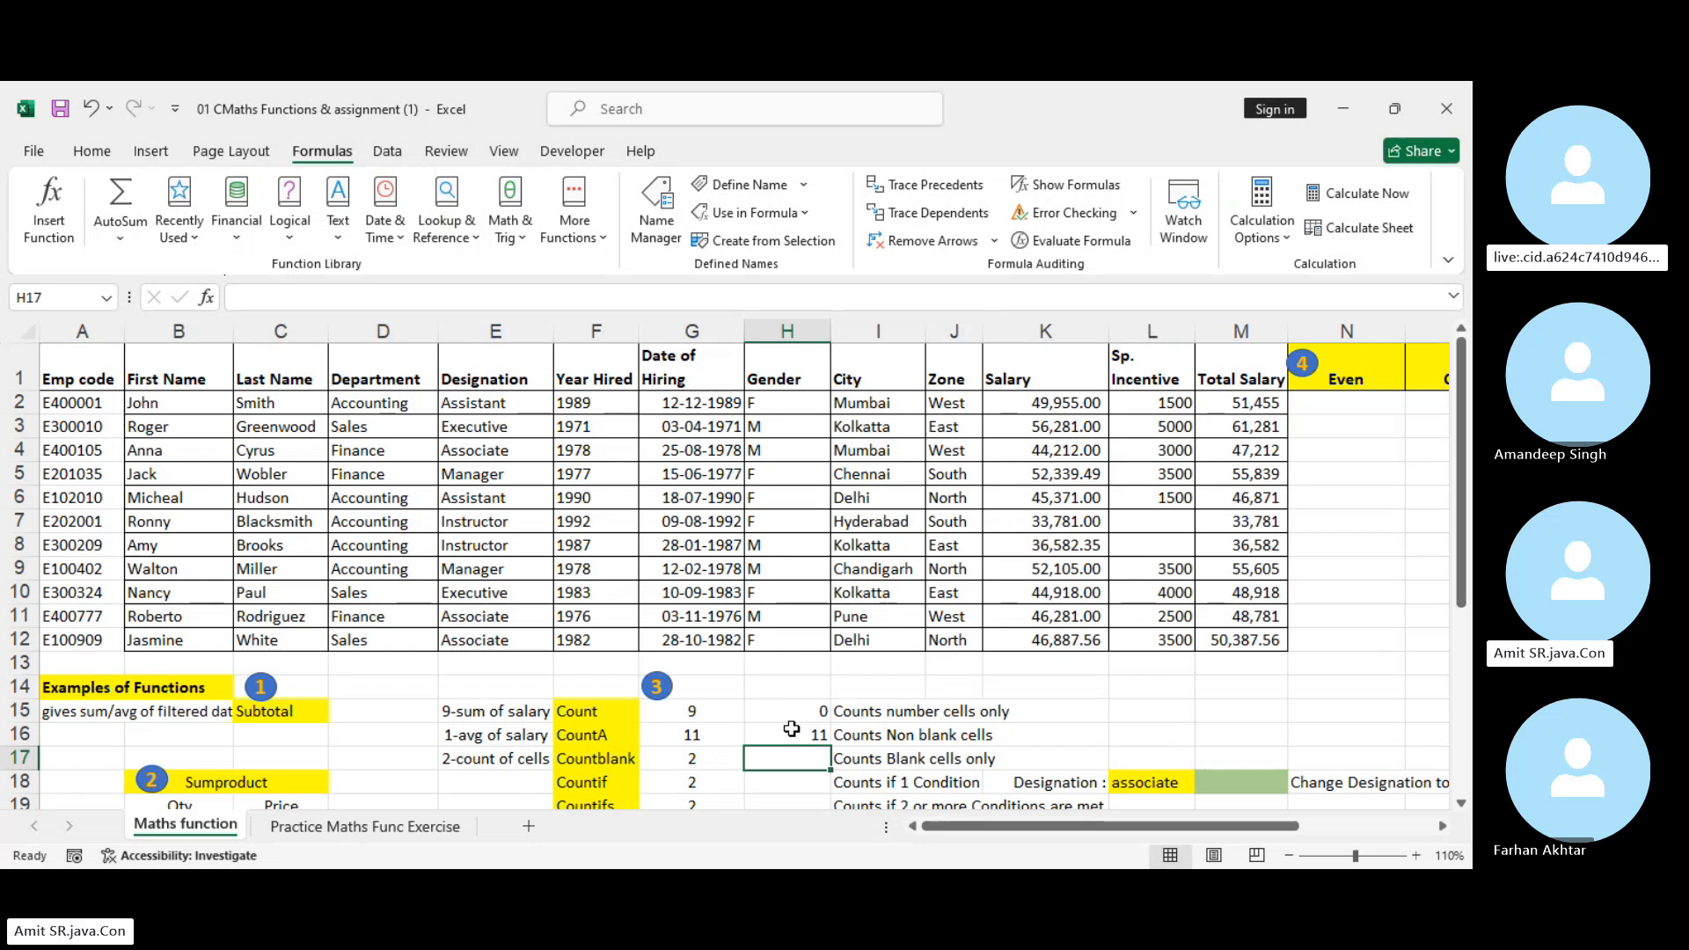
# Enter =COUNTBLANK(Sp._Incentive) in cell H17, picking the COUNTBLANK function and Sp._Incentive name from autocomplete
pyautogui.write('=')
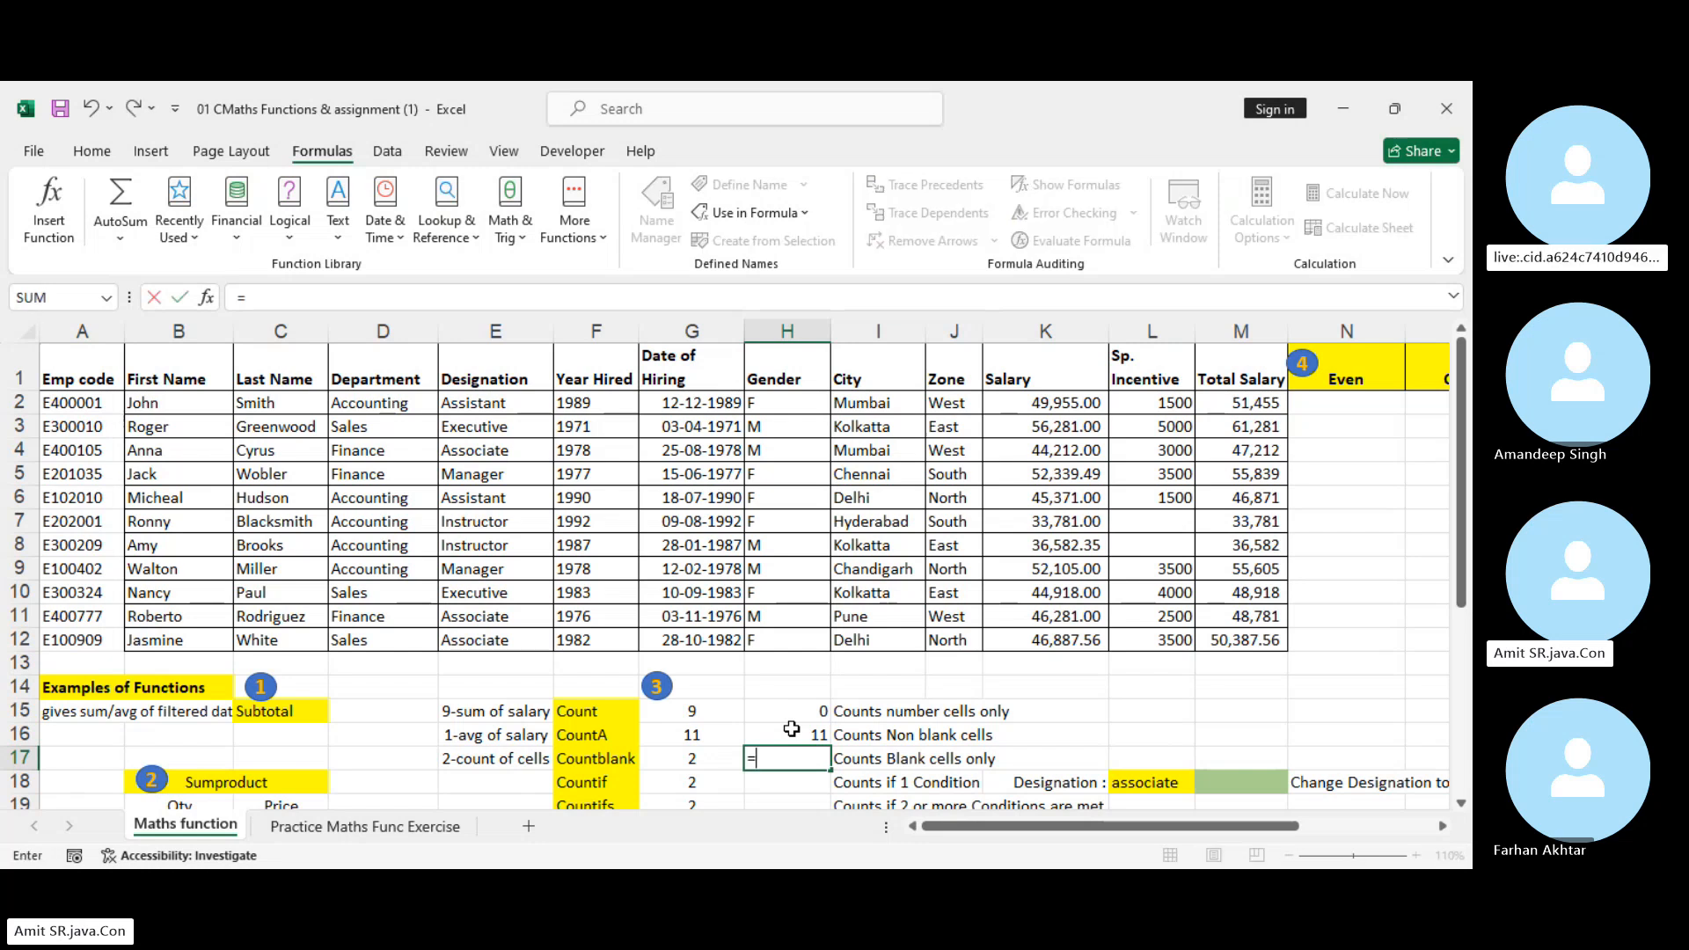
pyautogui.write('countbl')
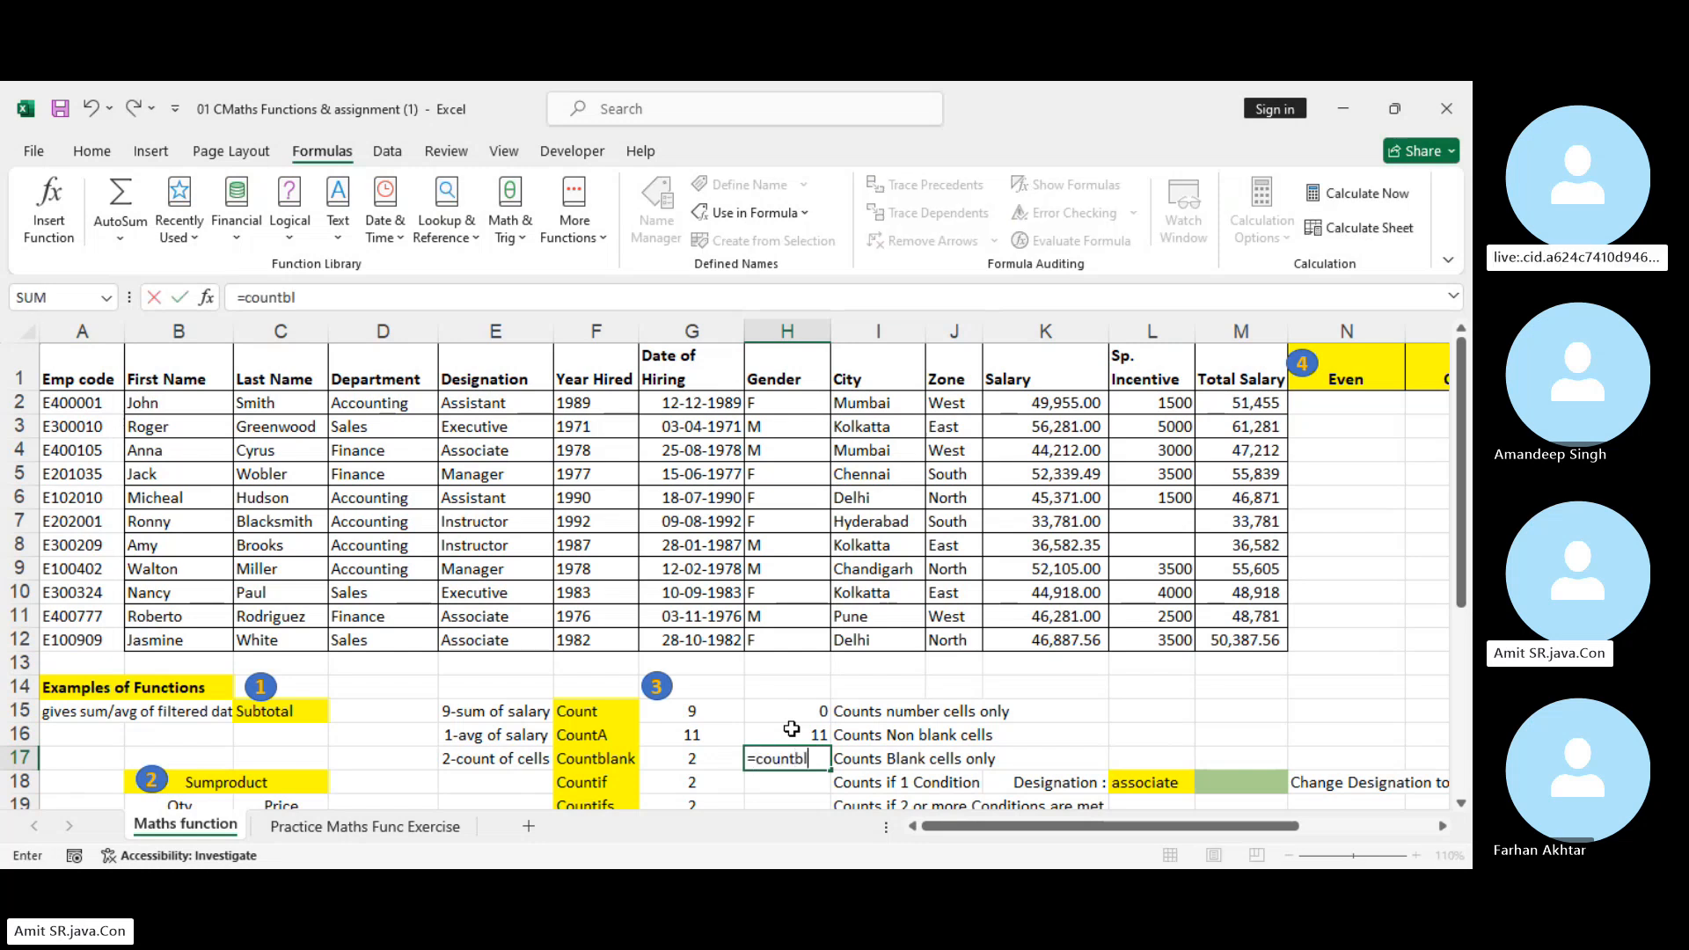
pyautogui.write('ank')
pyautogui.press('Tab')
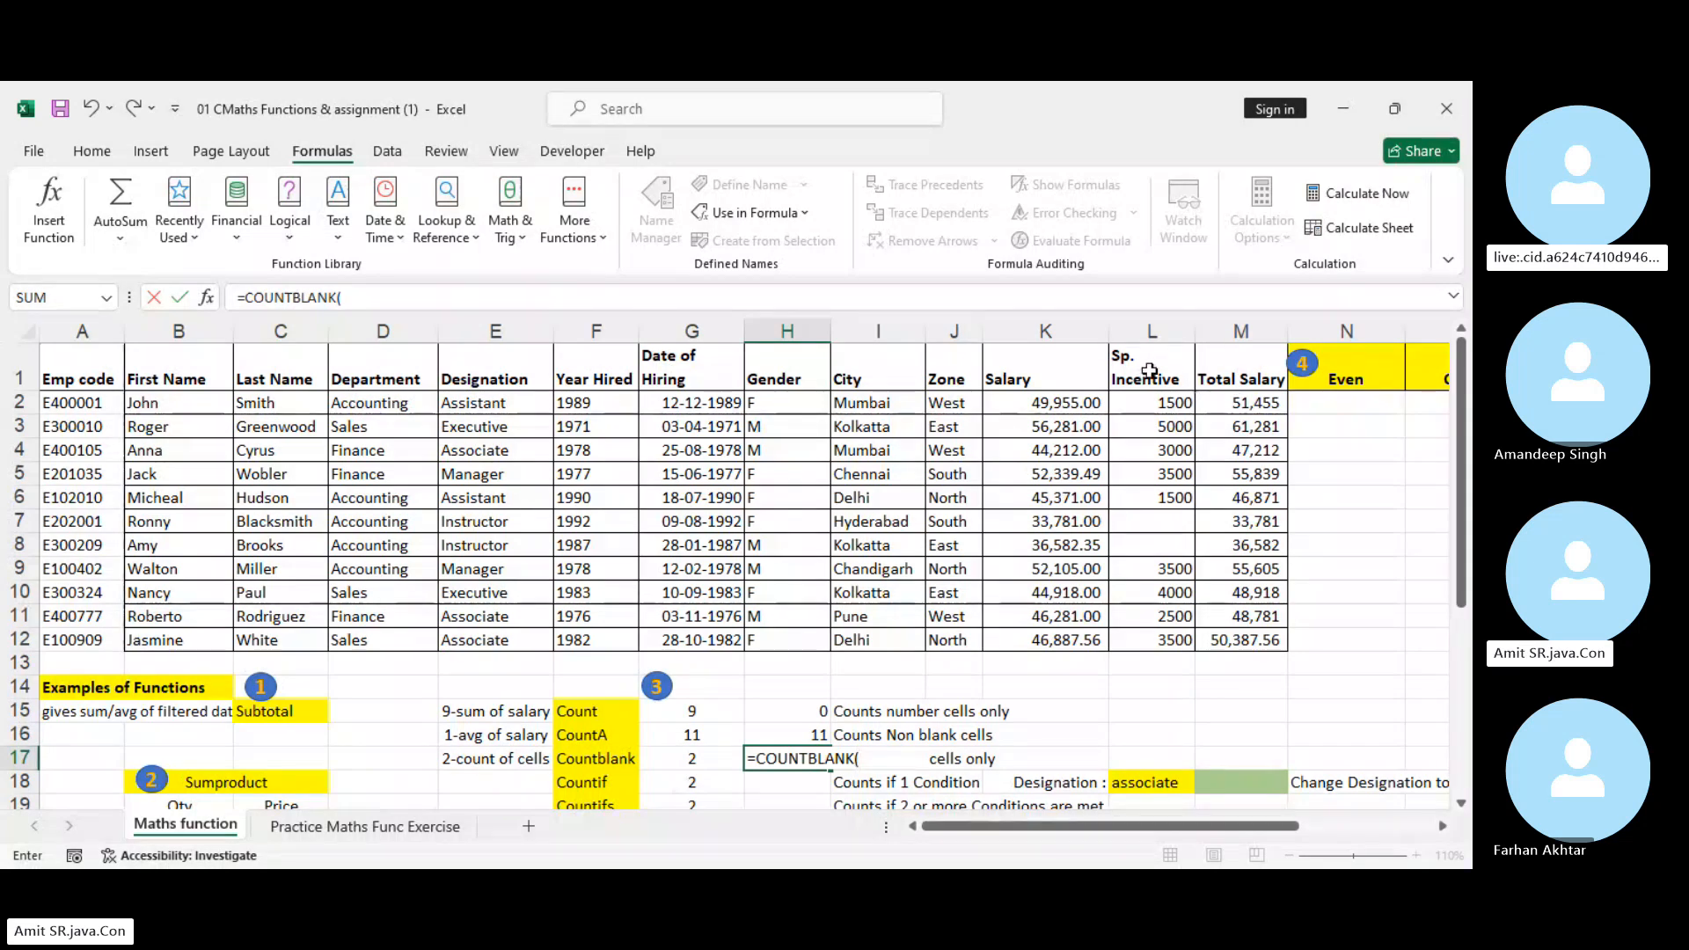
pyautogui.write('sp')
pyautogui.press('Tab')
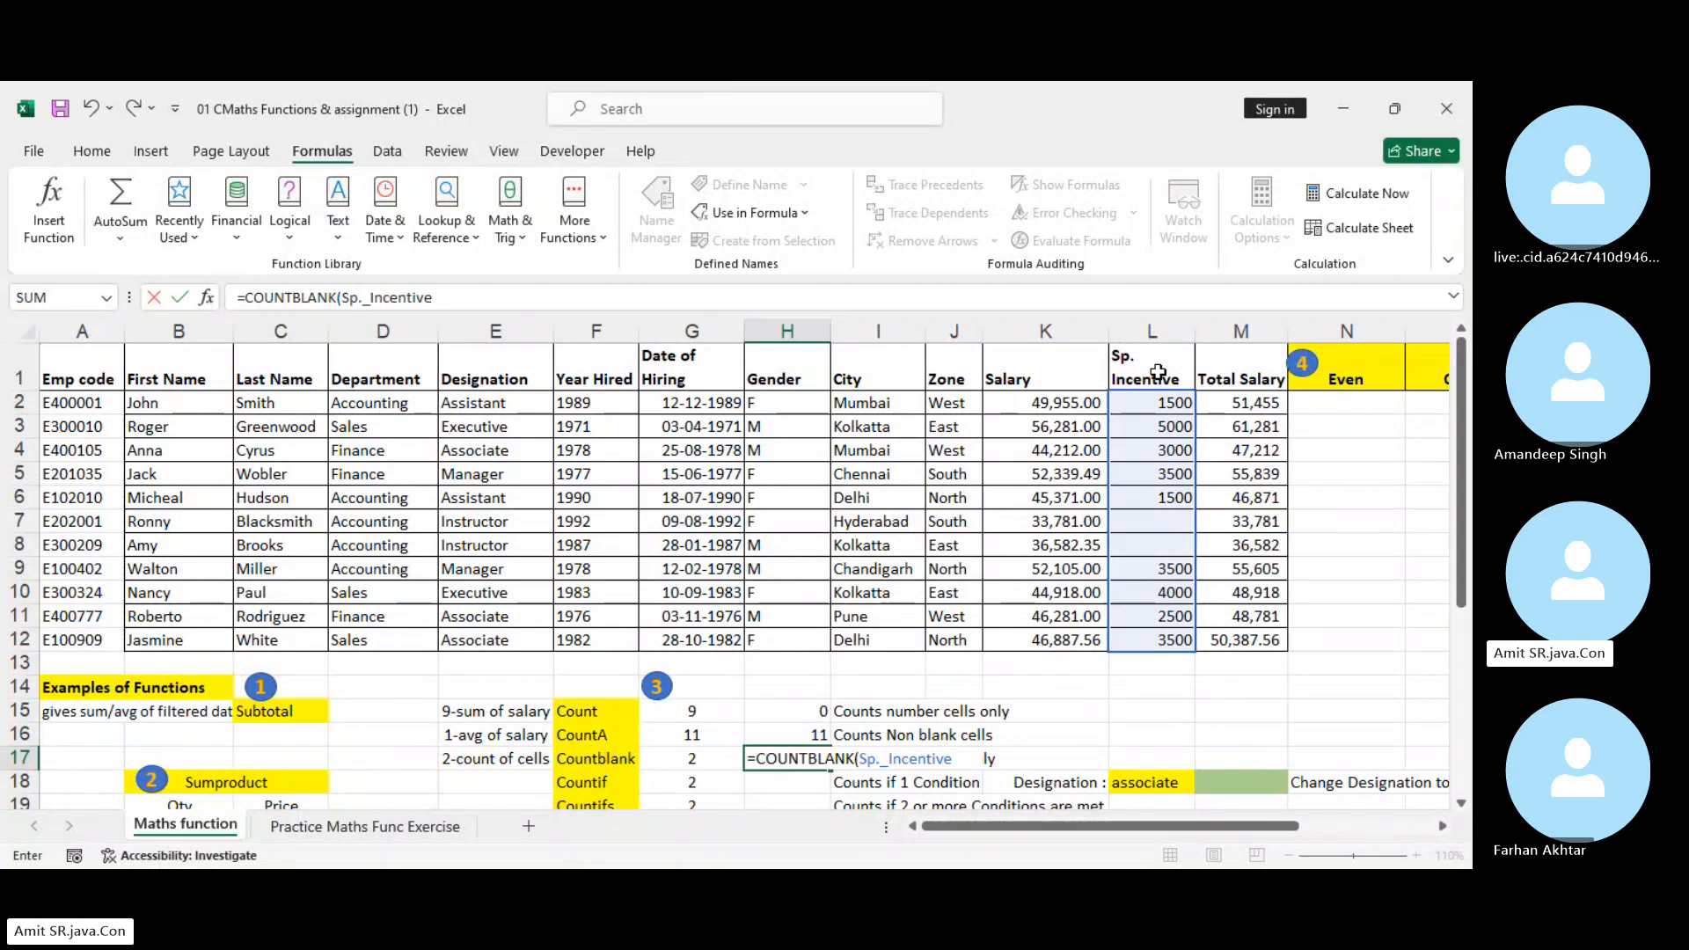
pyautogui.write(')')
pyautogui.press('Return')
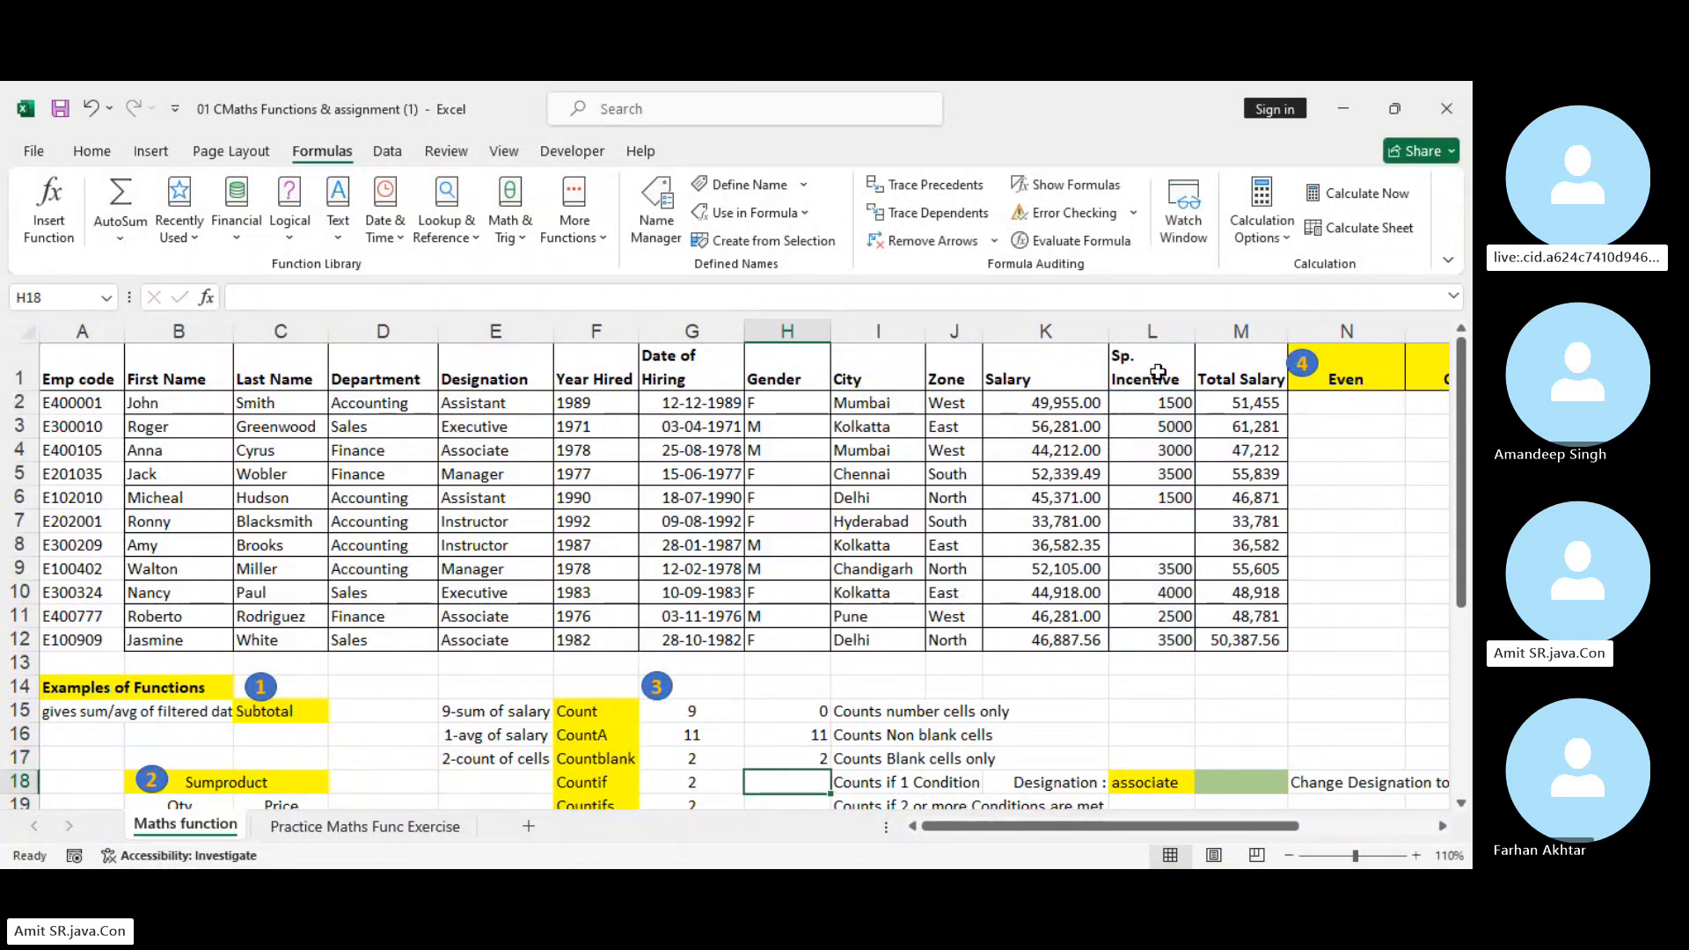
# Examine the blank incentive cell, the COUNTIF and COUNTIFS rows, the Designation criterion cell and the Designation column header
pyautogui.click(1178, 518)
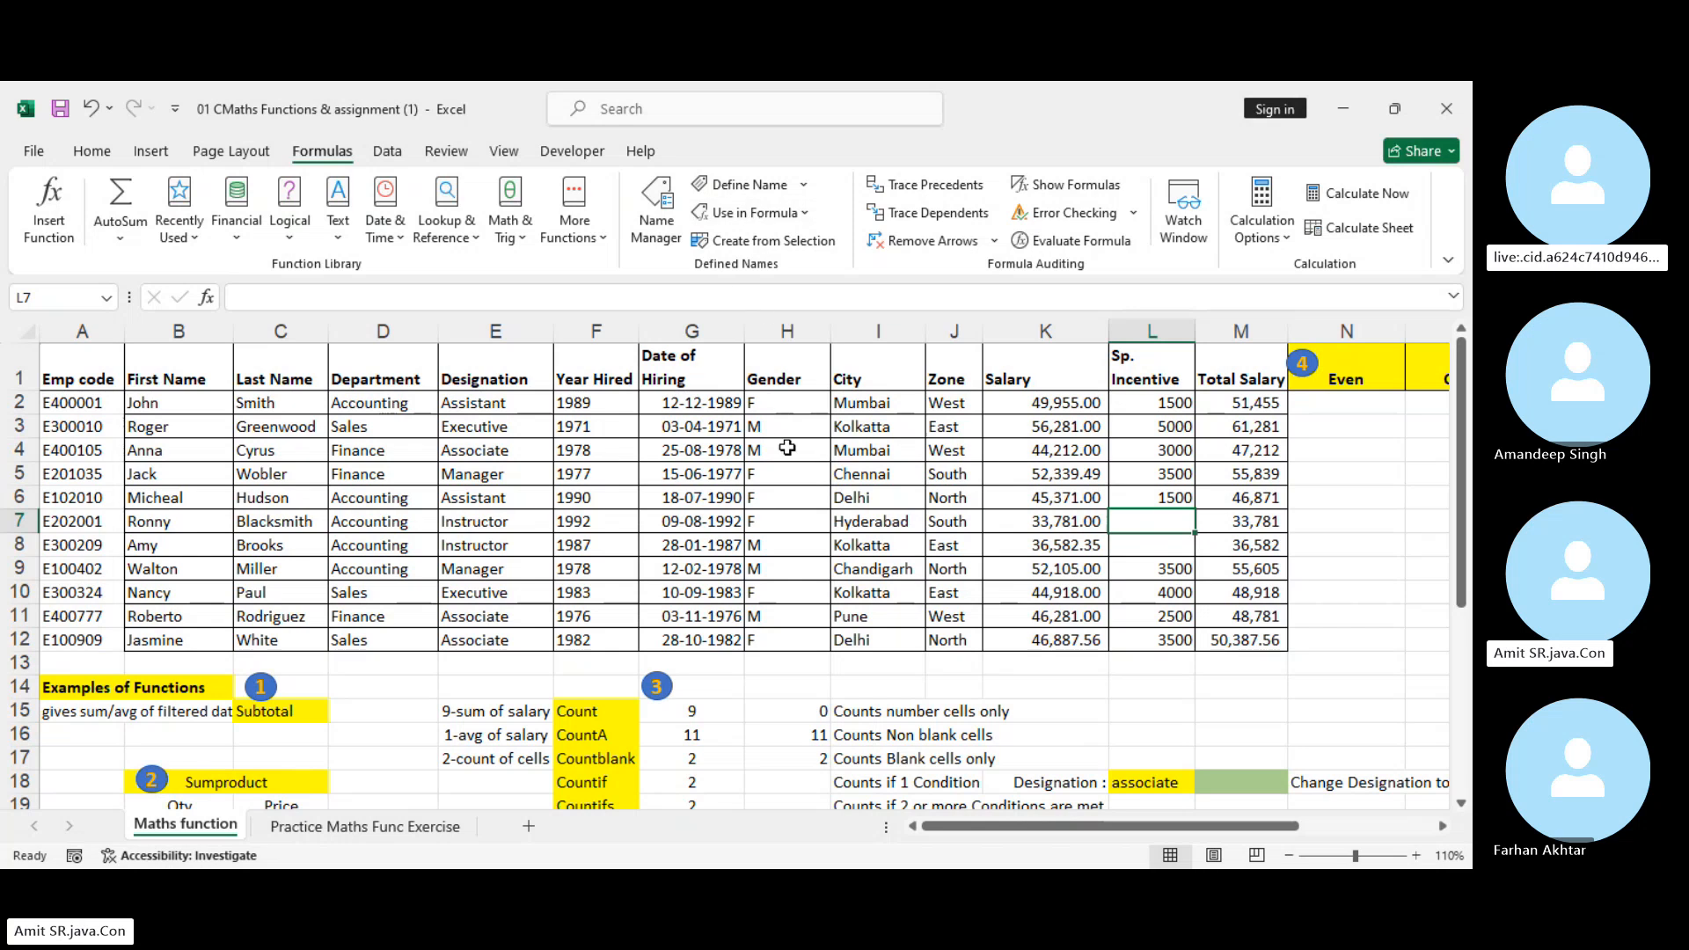
pyautogui.scroll(-4, 787, 451)
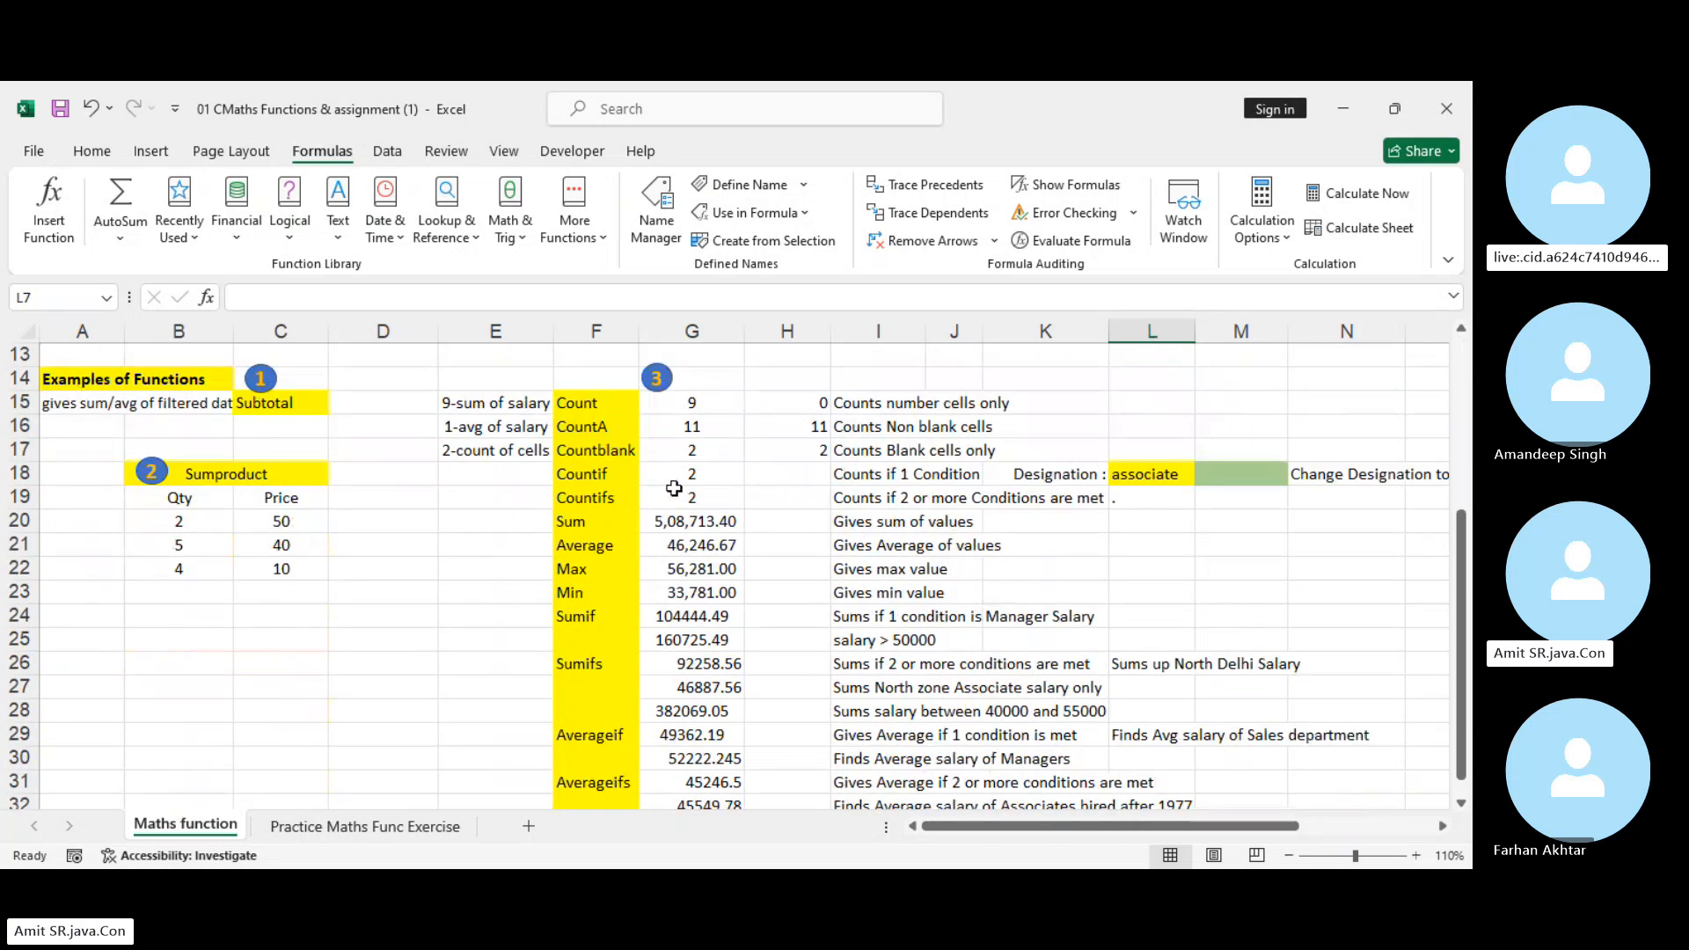
pyautogui.click(607, 477)
pyautogui.click(608, 507)
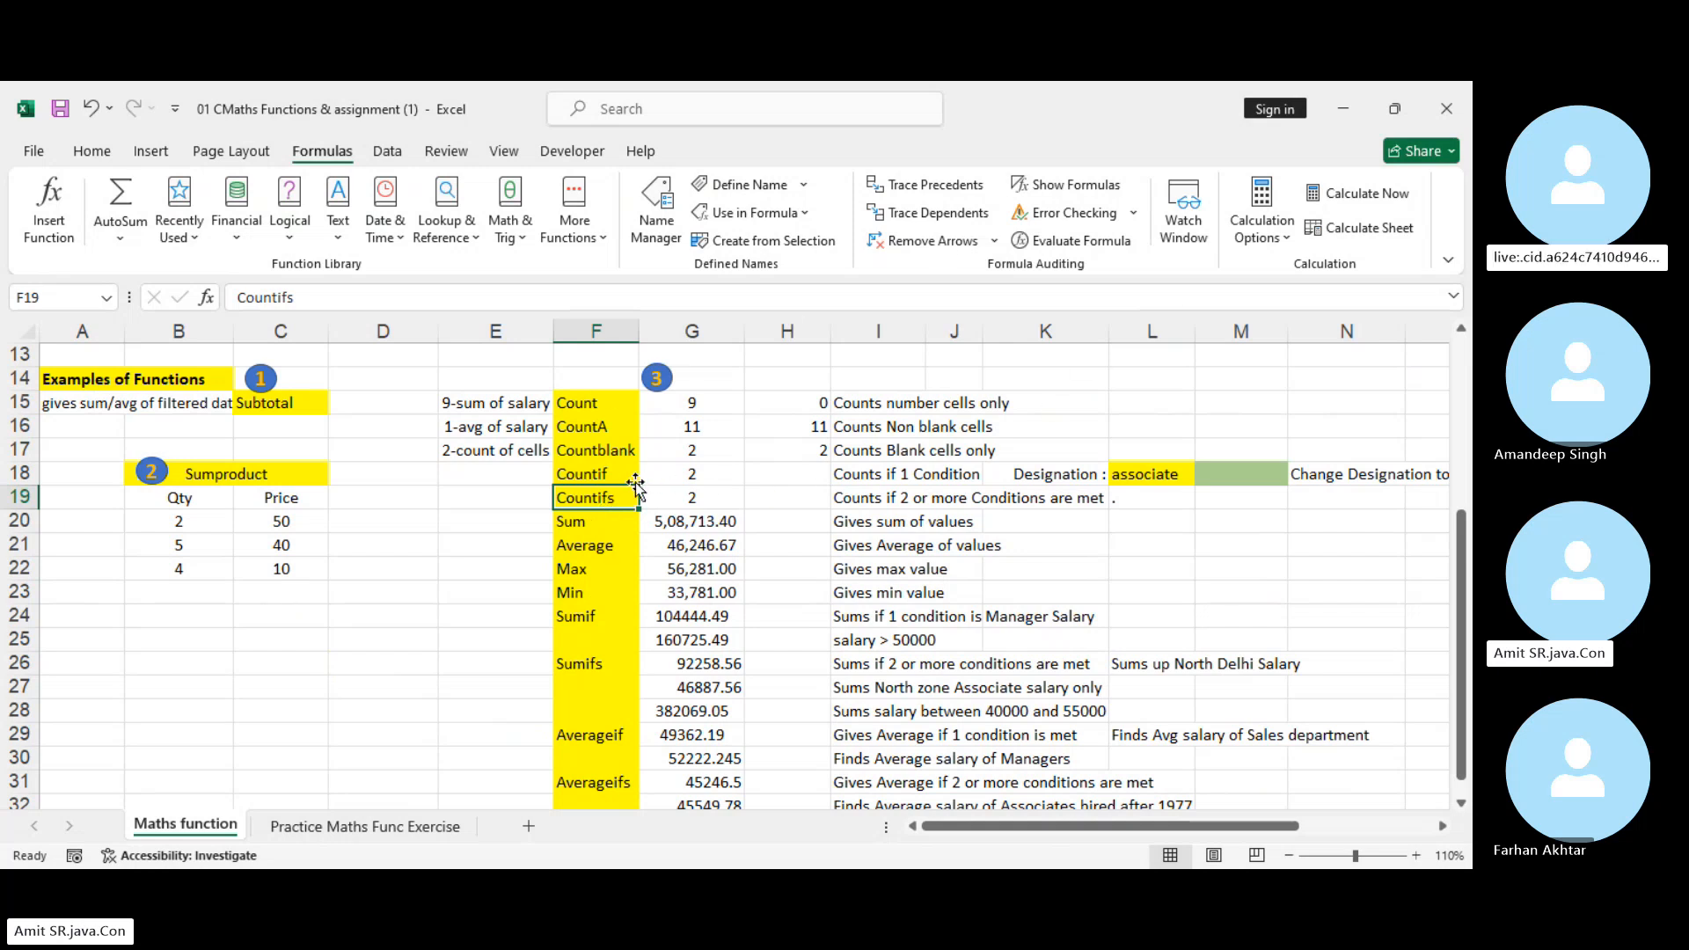
pyautogui.click(630, 481)
pyautogui.click(849, 474)
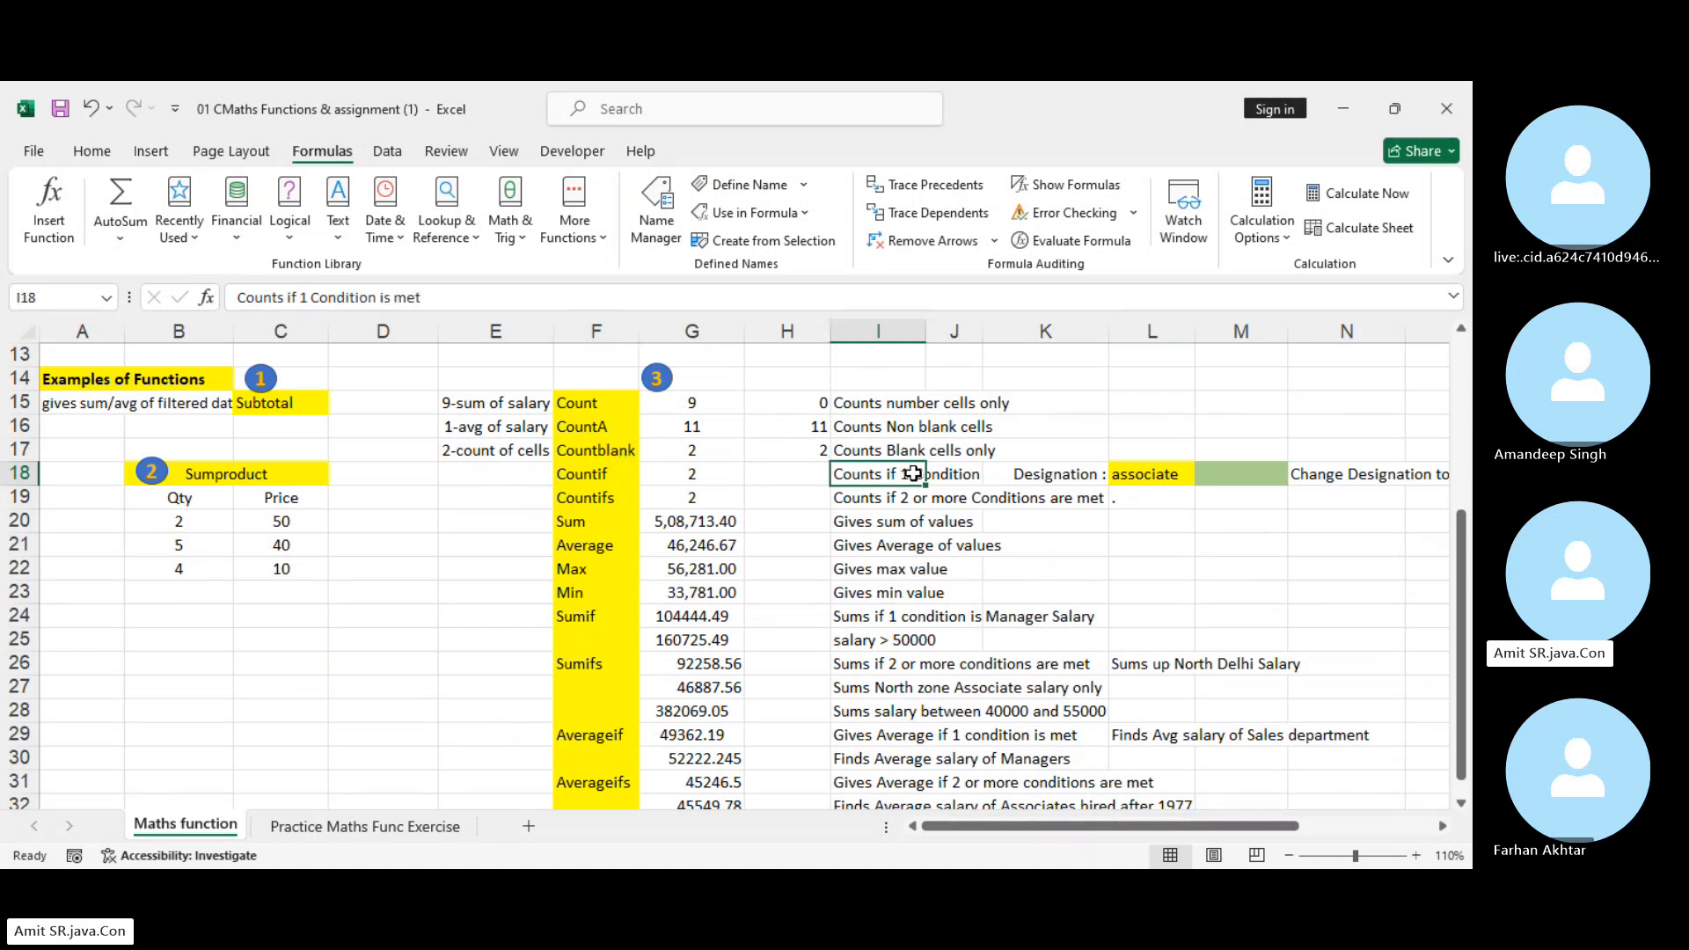
pyautogui.click(1051, 474)
pyautogui.click(1150, 475)
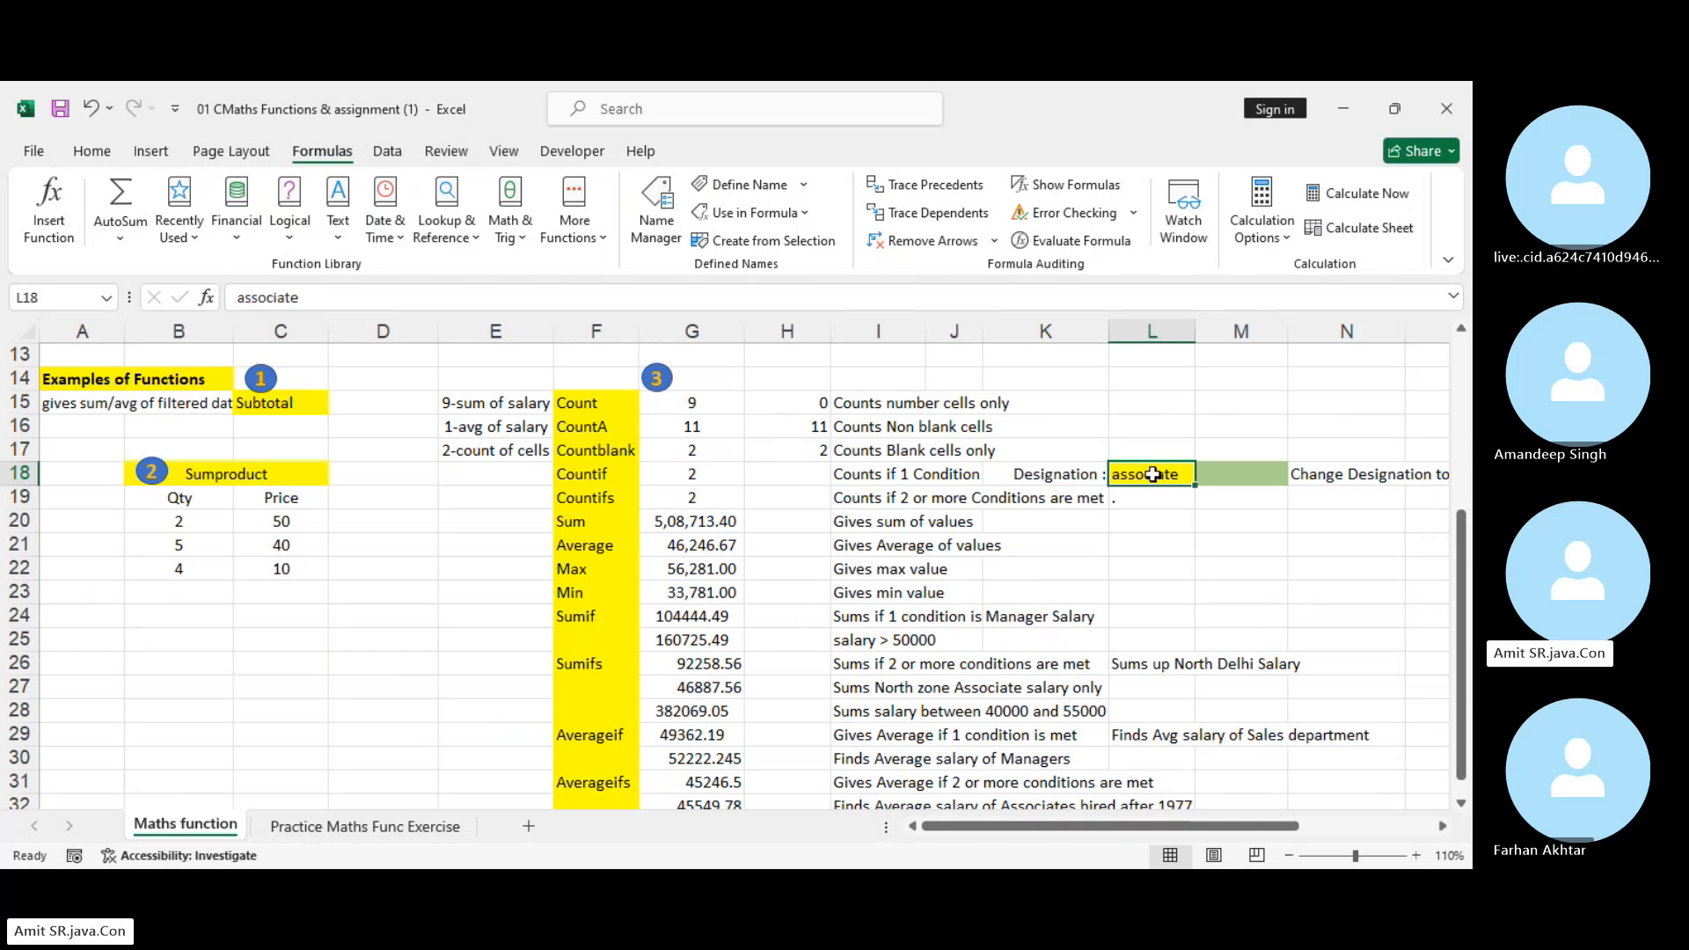
pyautogui.click(1050, 474)
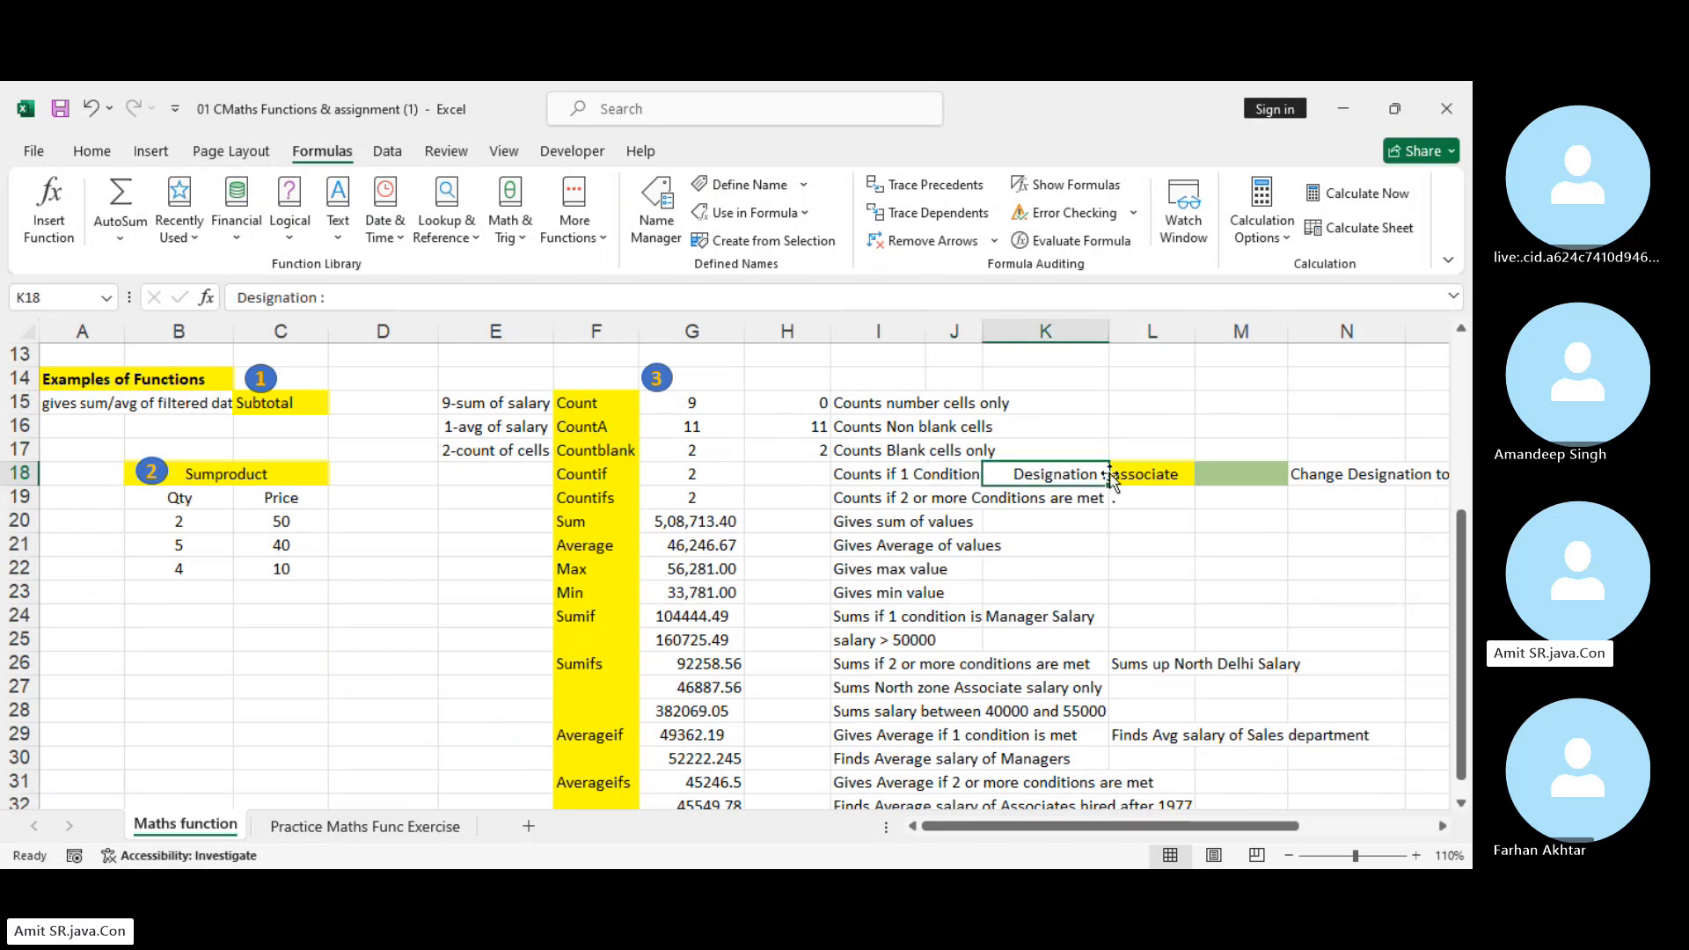
pyautogui.click(1147, 478)
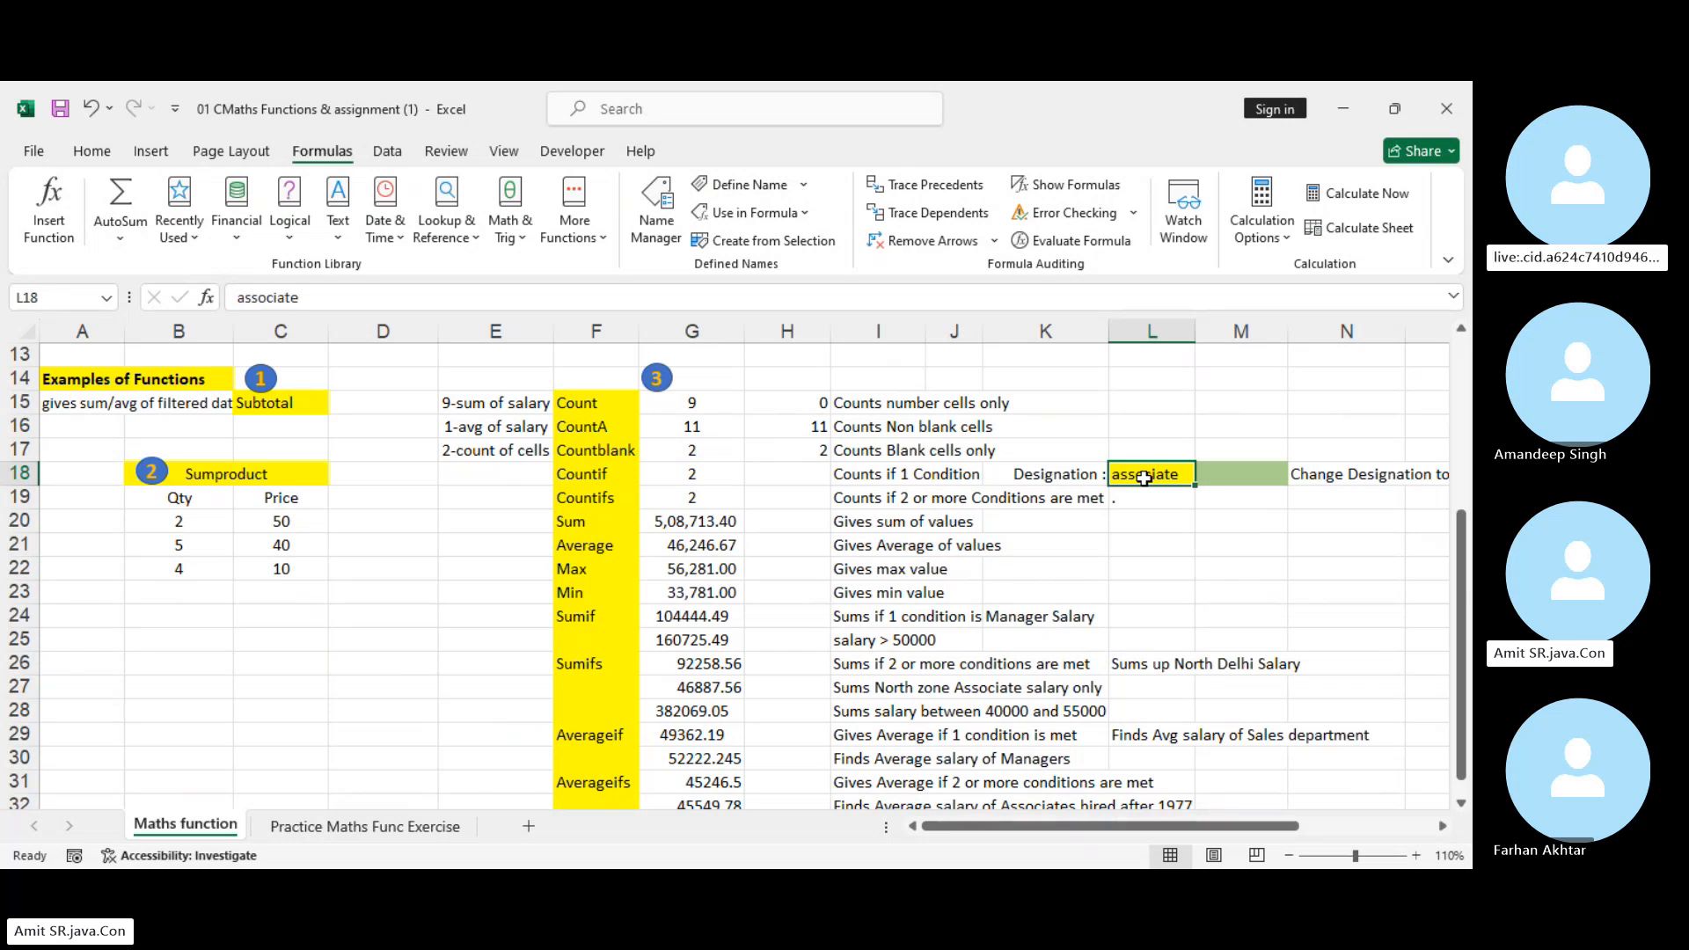
pyautogui.scroll(4, 1144, 478)
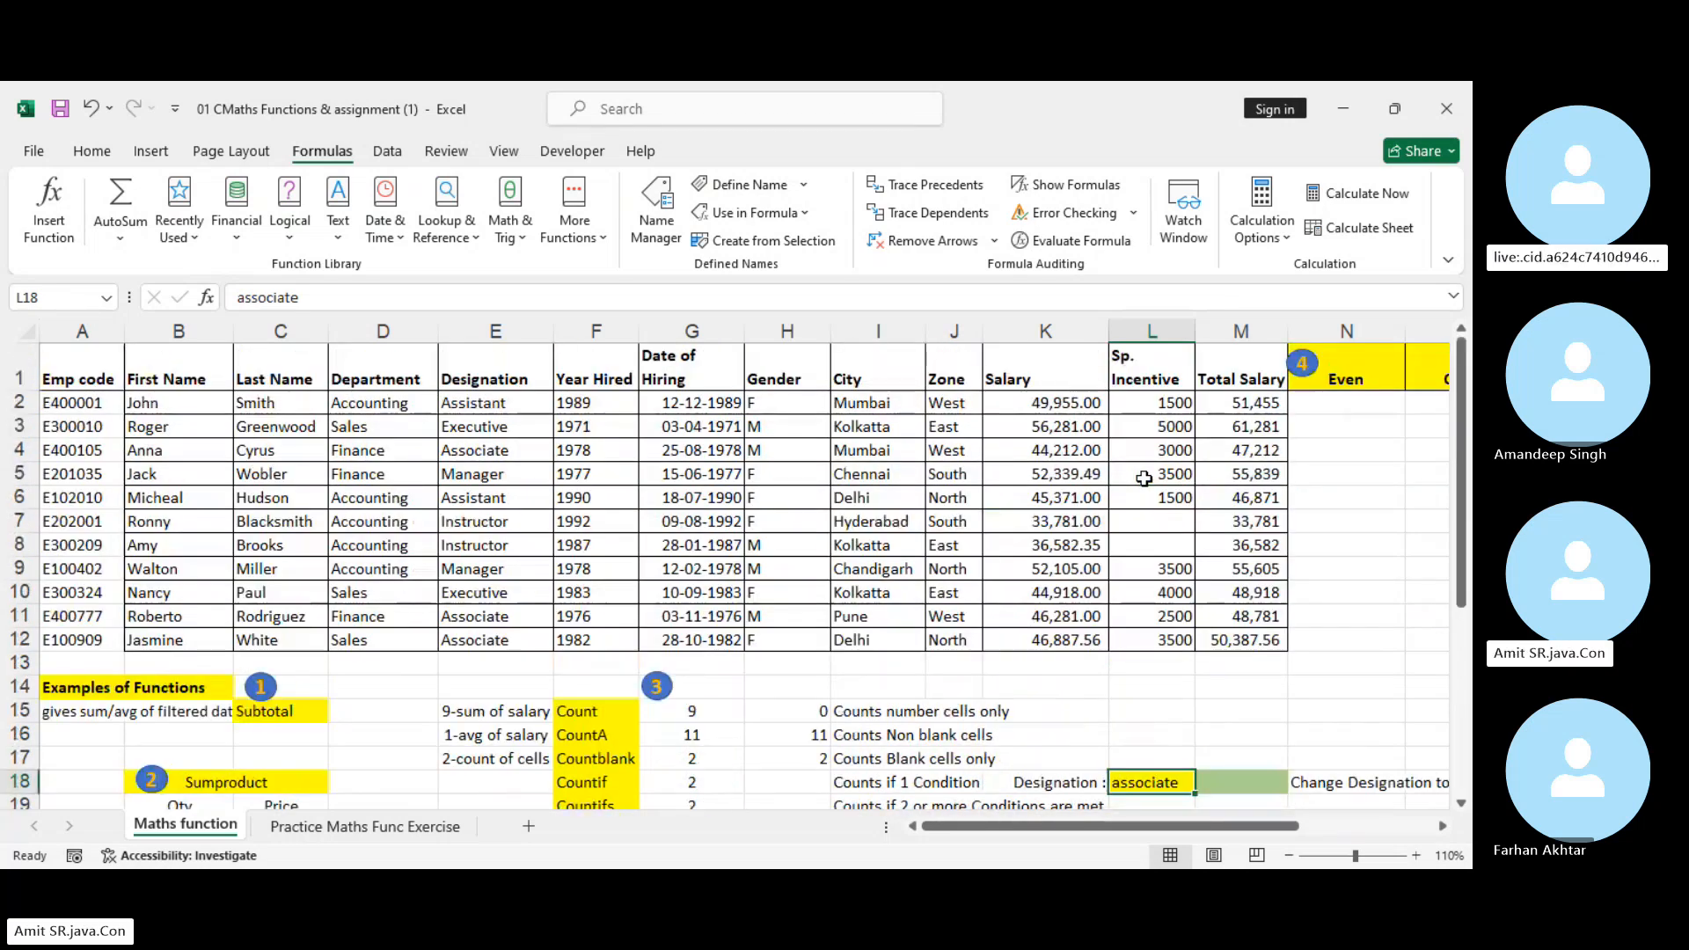
pyautogui.click(231, 151)
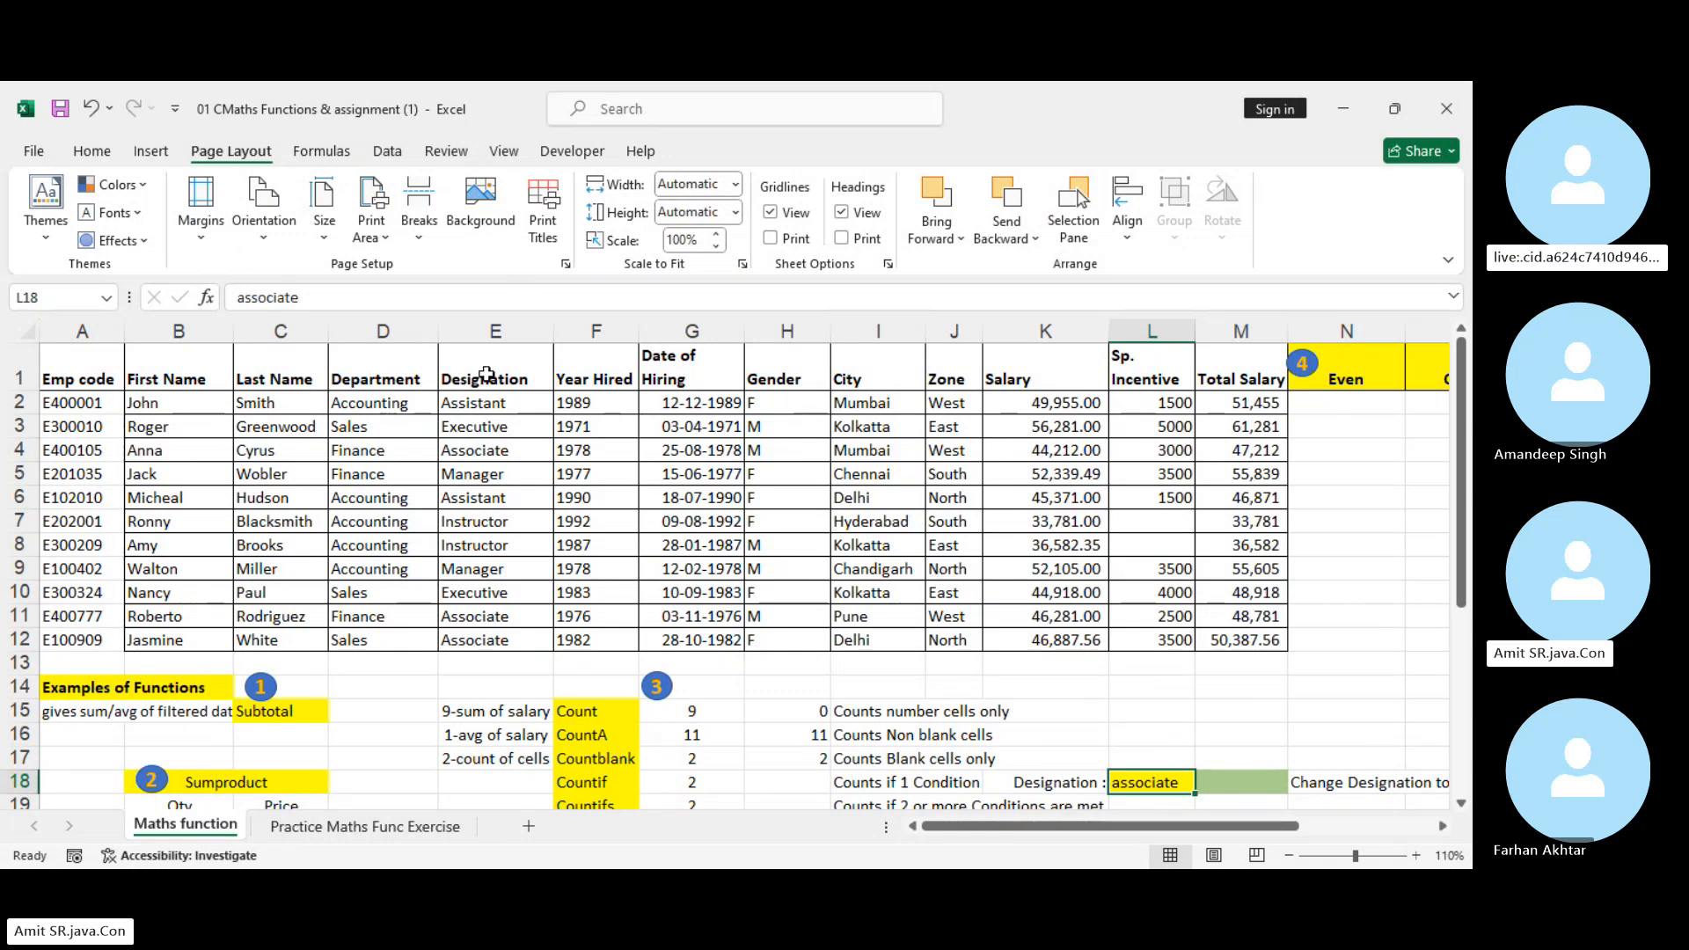
pyautogui.click(491, 374)
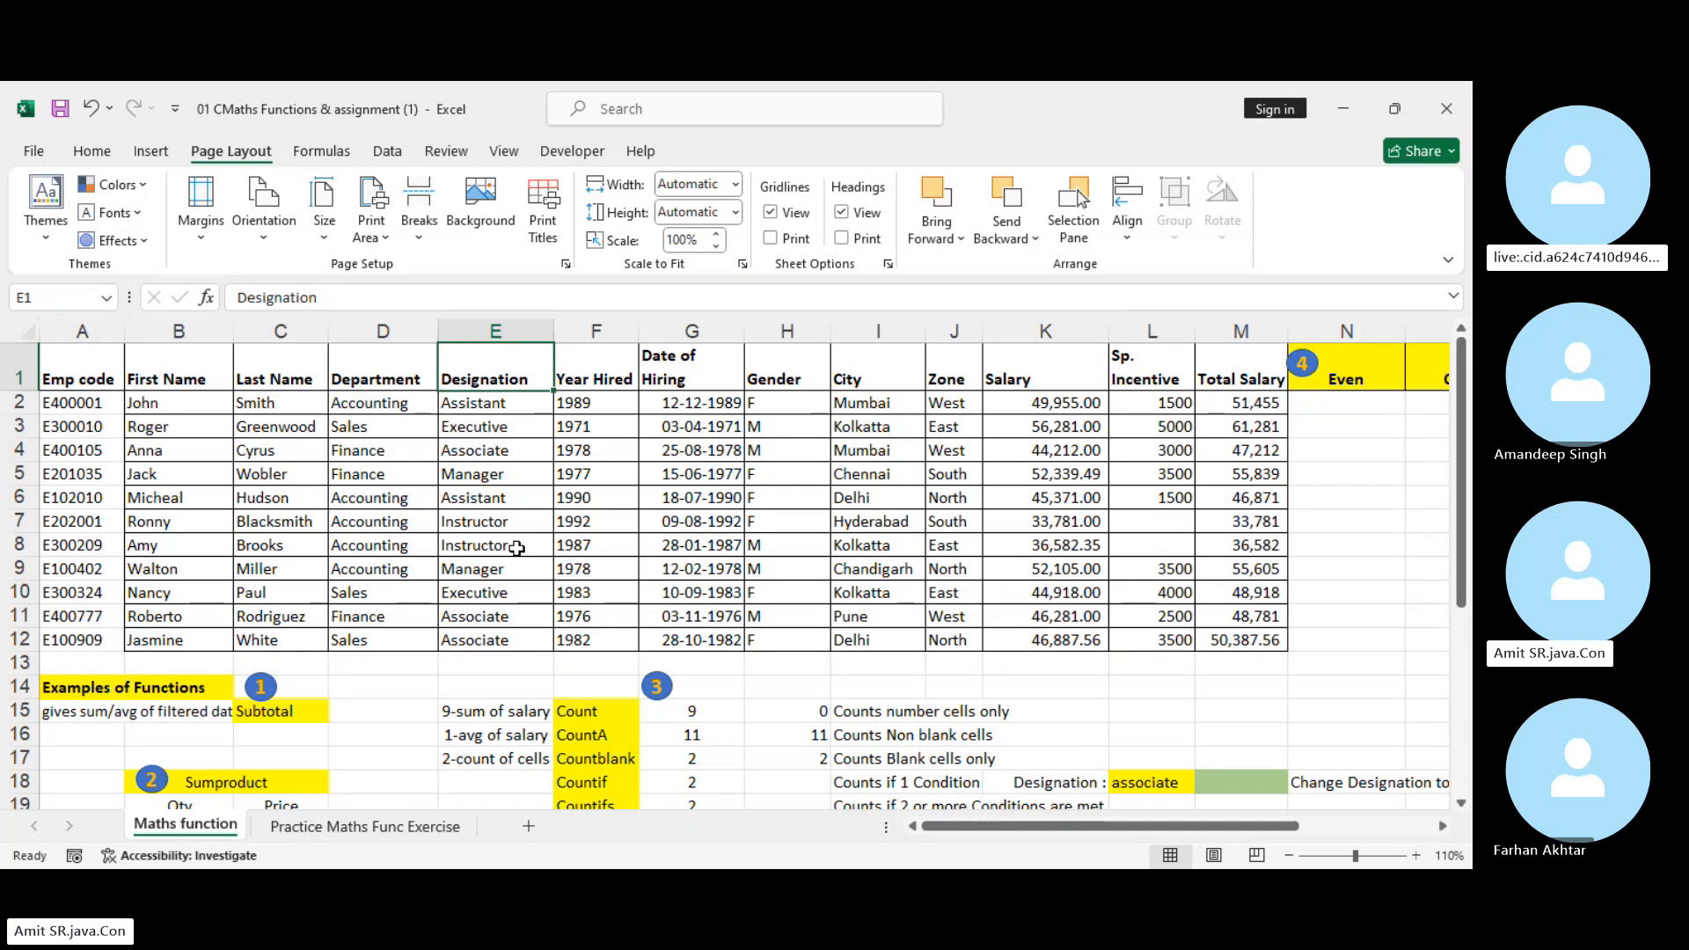
pyautogui.scroll(-5, 529, 489)
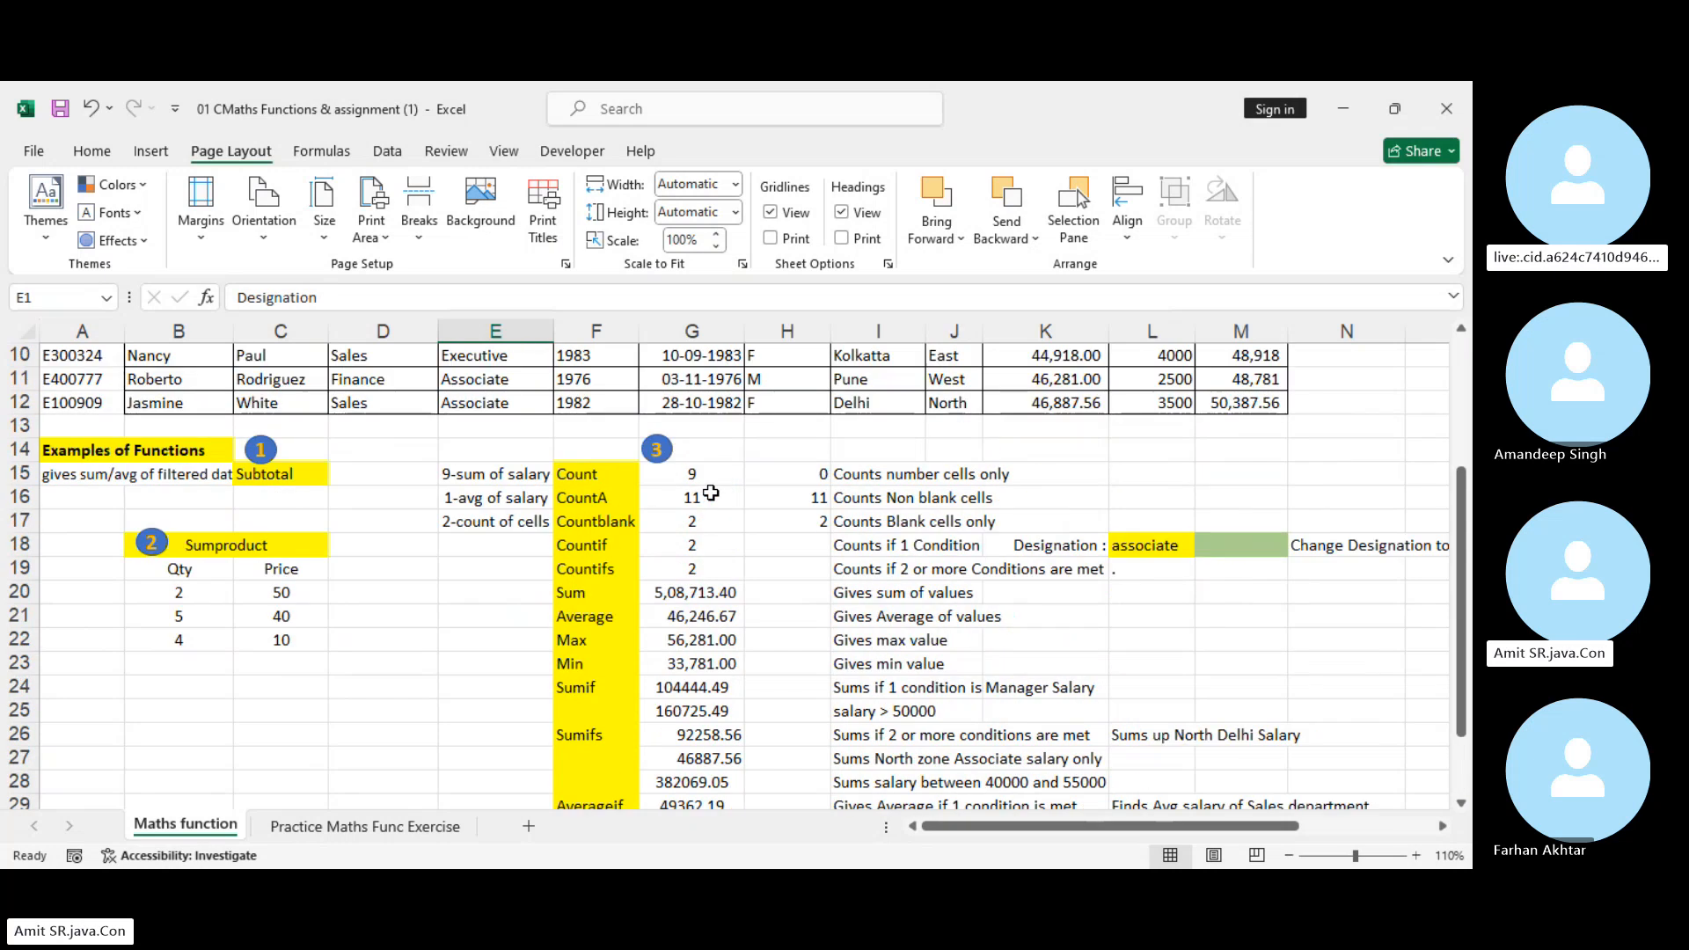
# Enter =COUNTIF(Designation,E11) in cell H18, using the Designation name and an Associate cell as the criterion
pyautogui.scroll(2, 713, 488)
pyautogui.click(779, 547)
pyautogui.write('=cou')
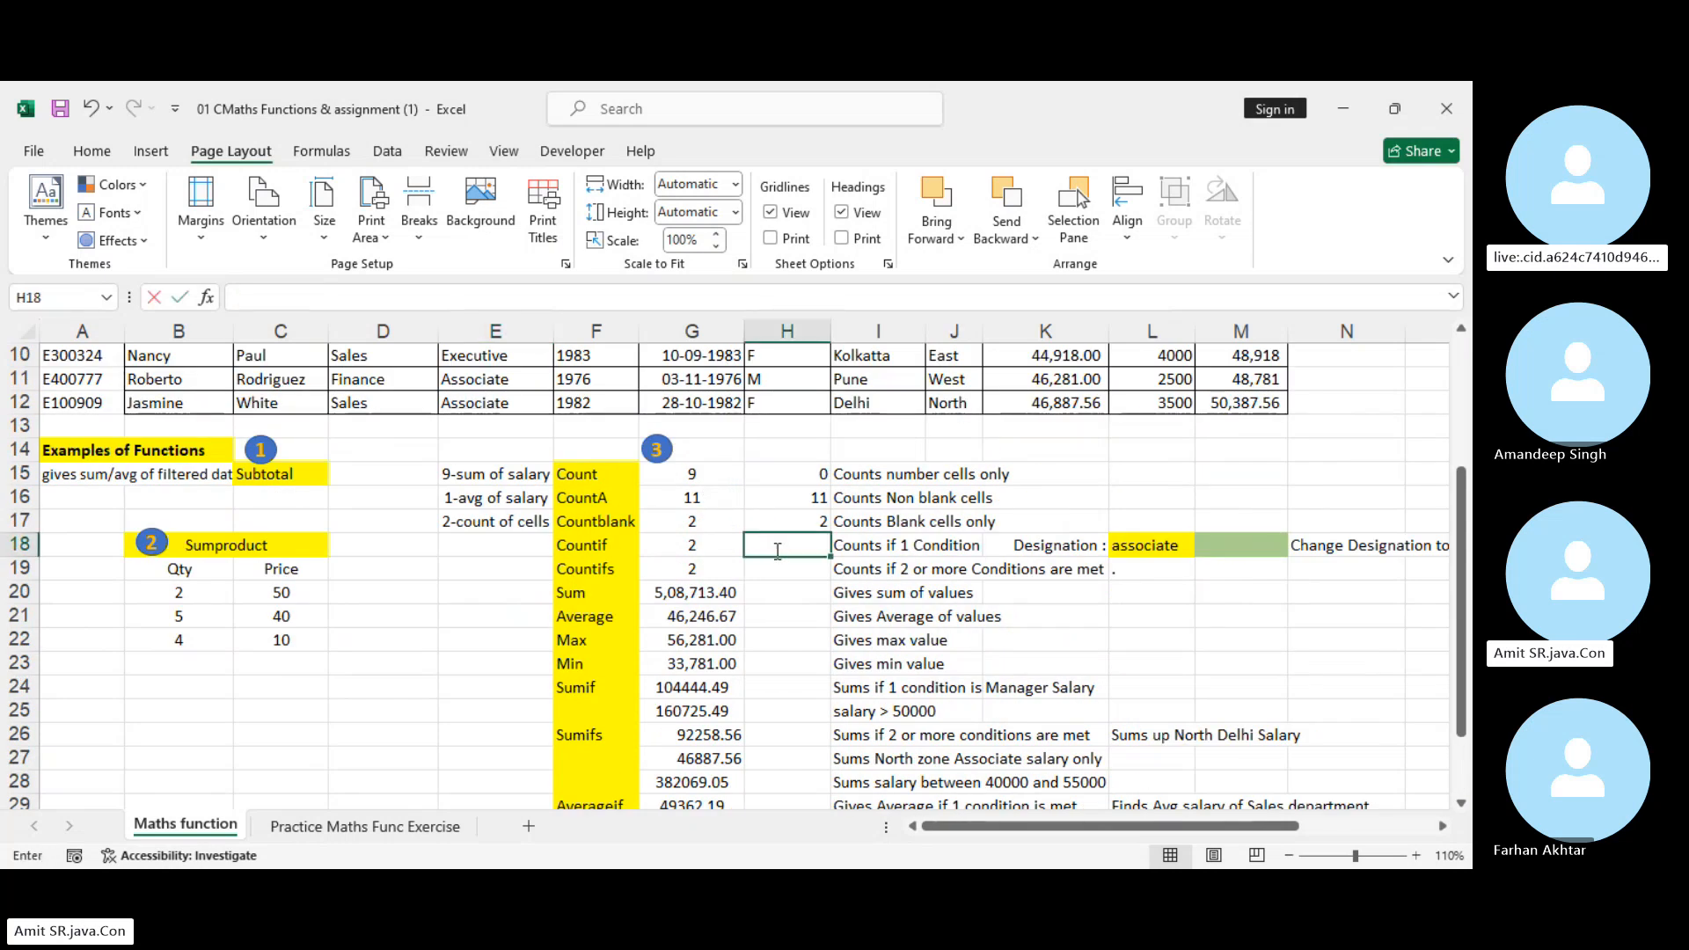
pyautogui.write('ntif')
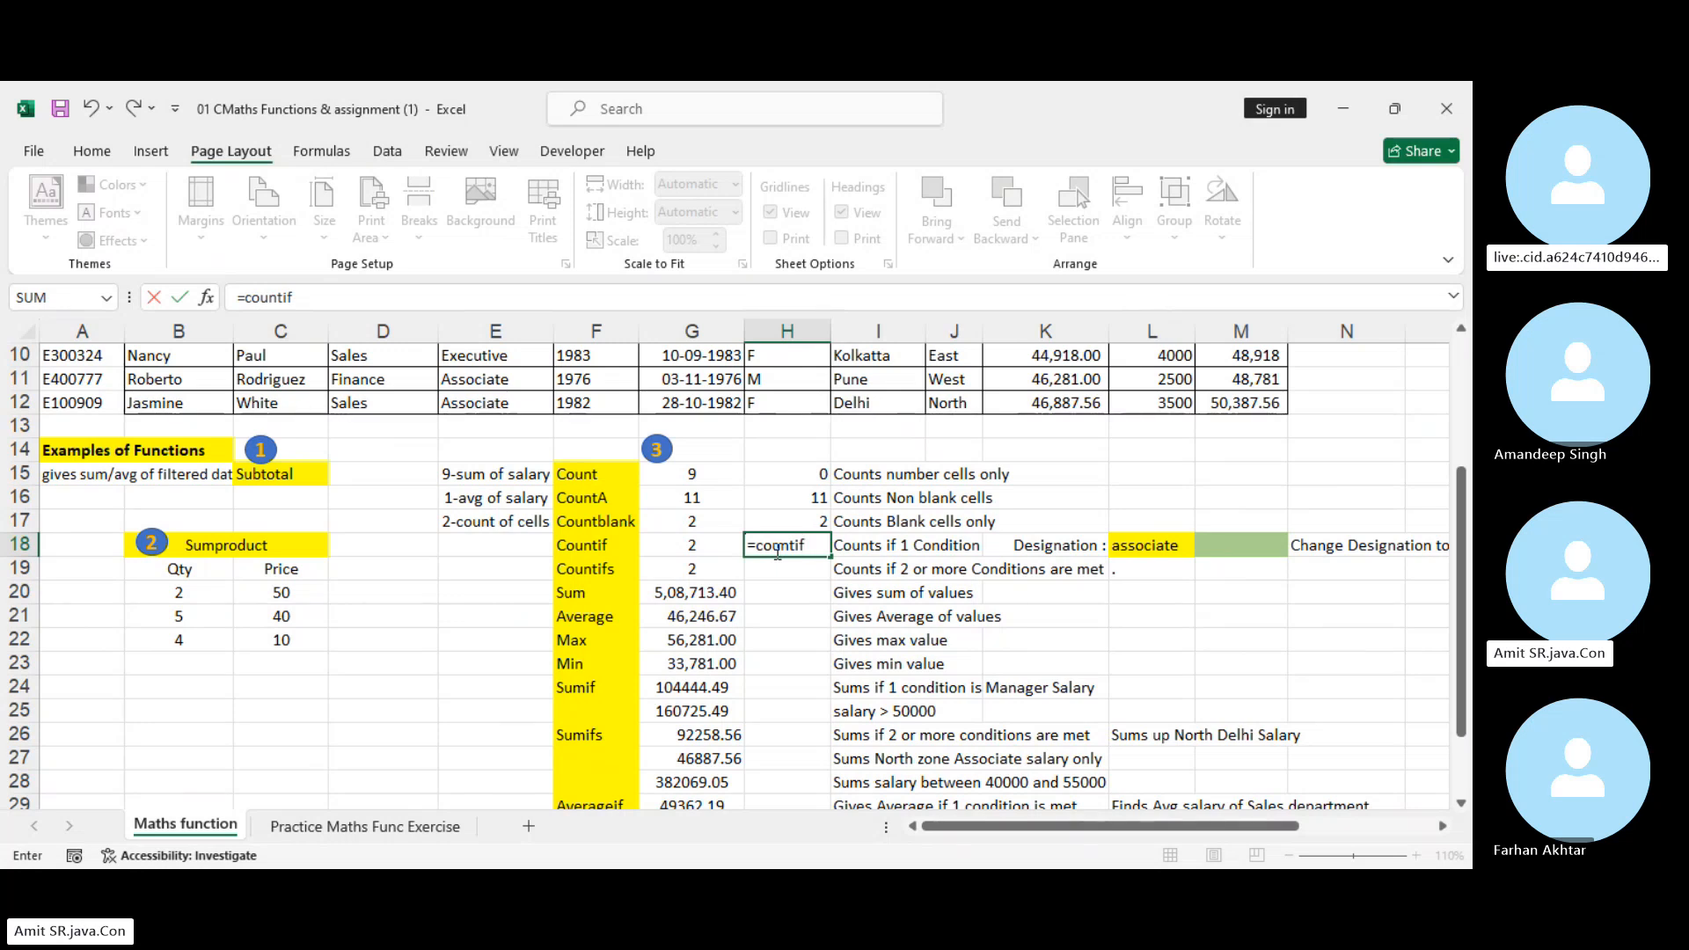
pyautogui.press('Tab')
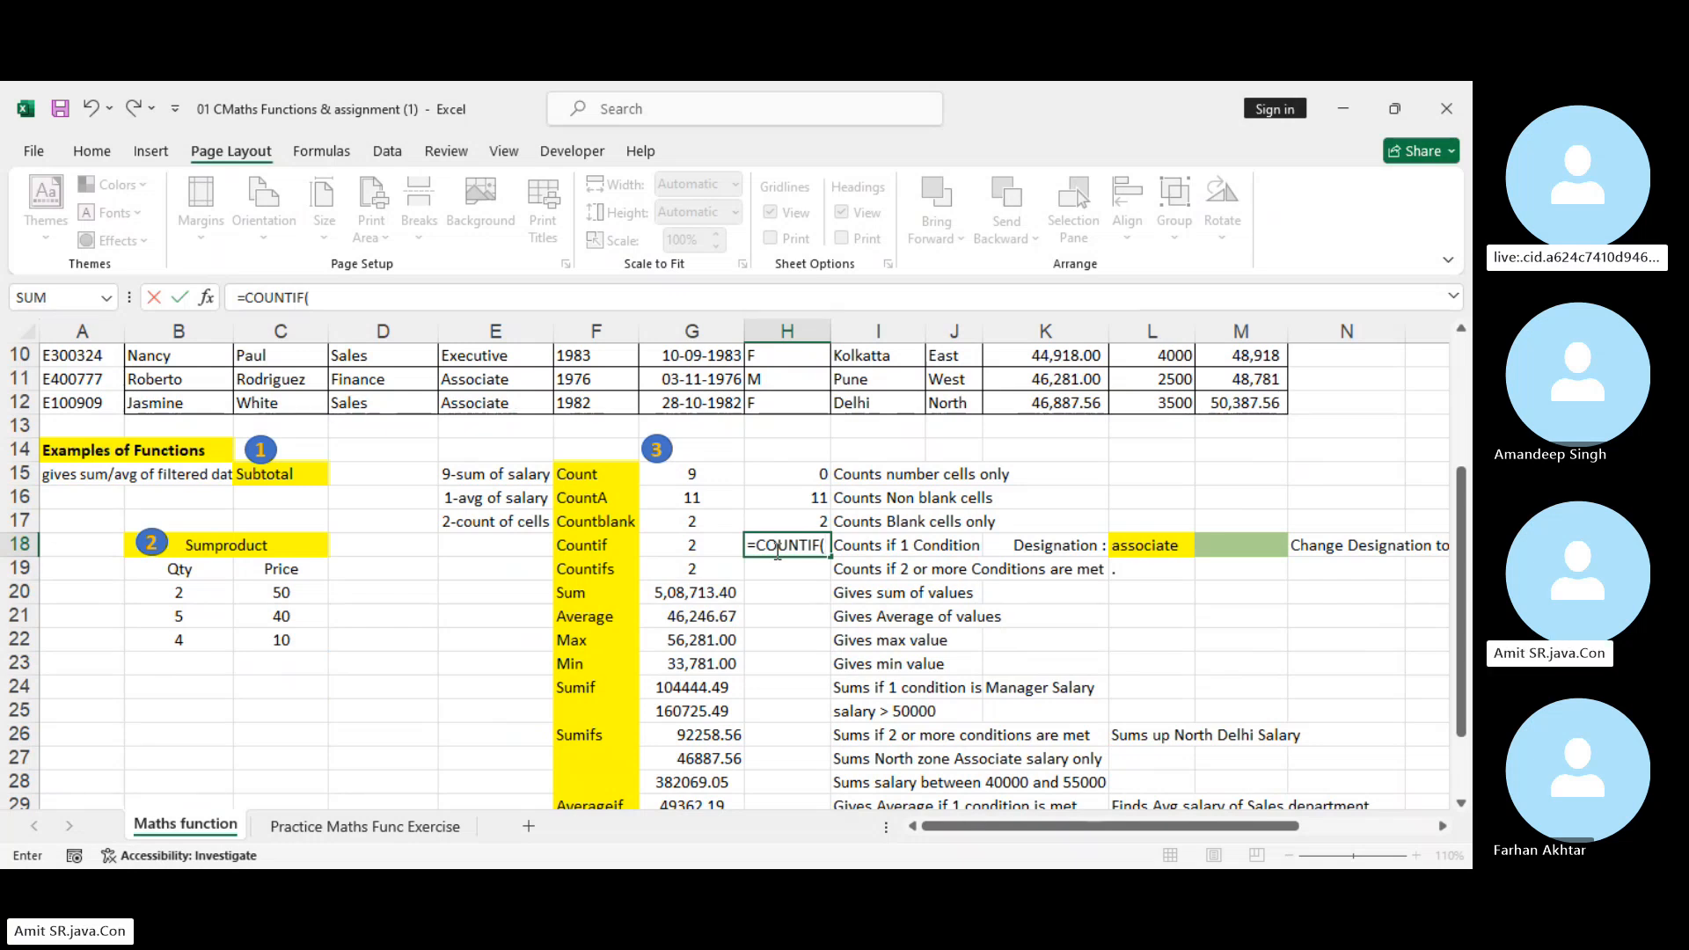
pyautogui.write('des')
pyautogui.press('Tab')
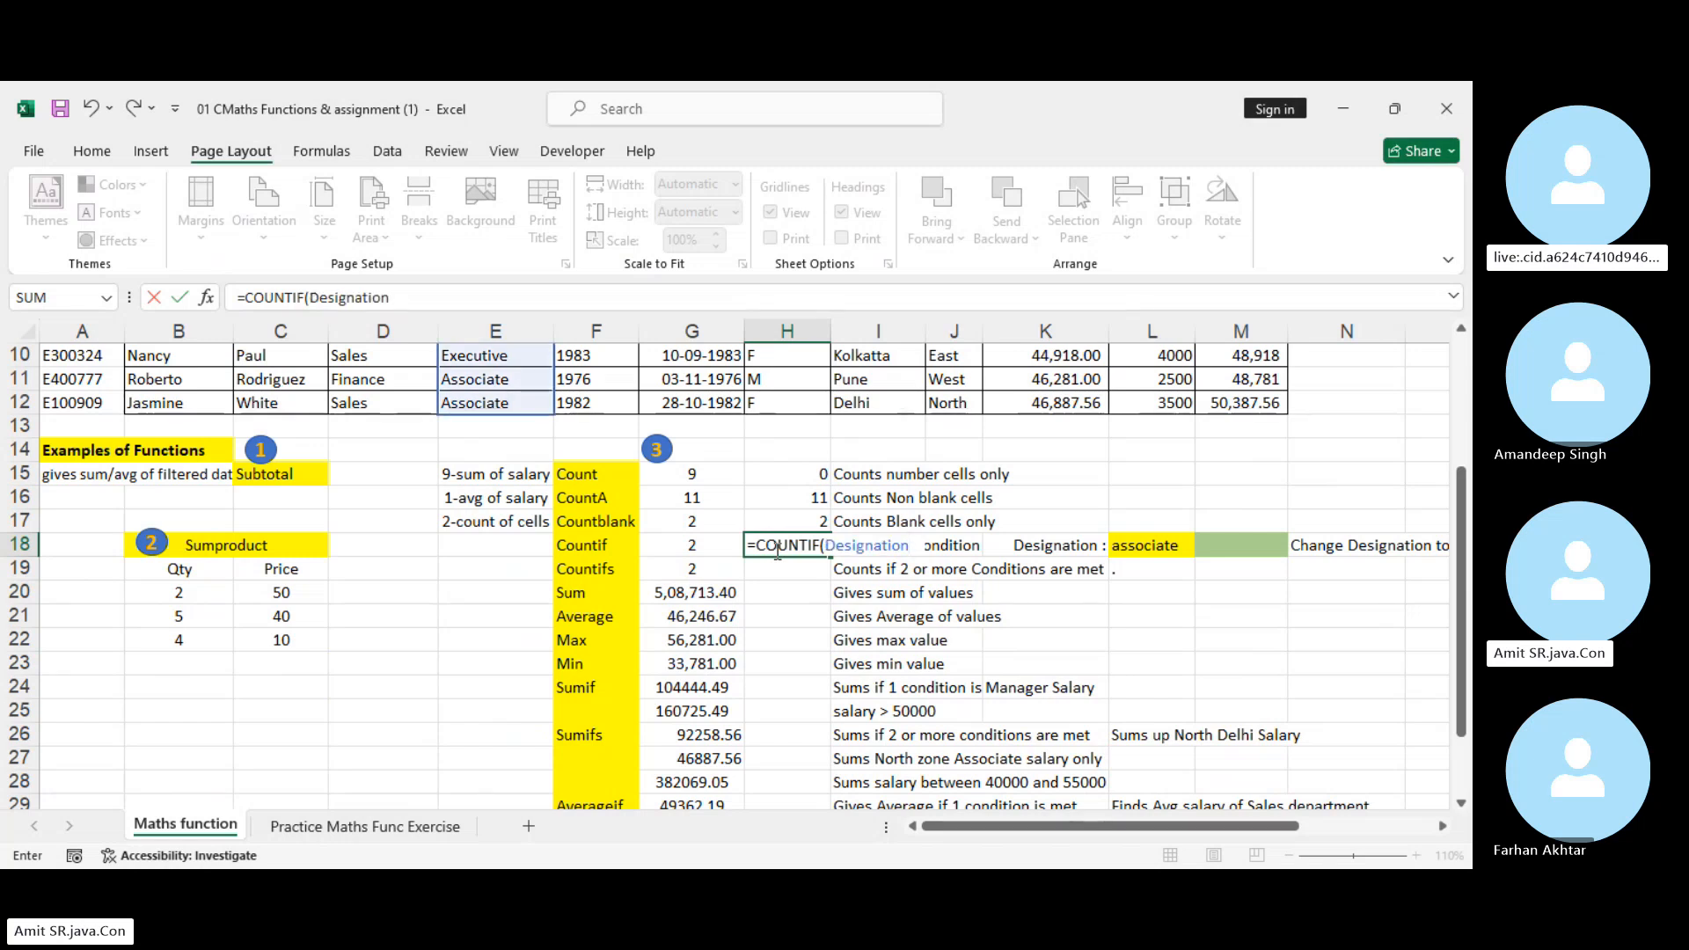
pyautogui.write(',')
pyautogui.scroll(1, 861, 547)
pyautogui.click(472, 453)
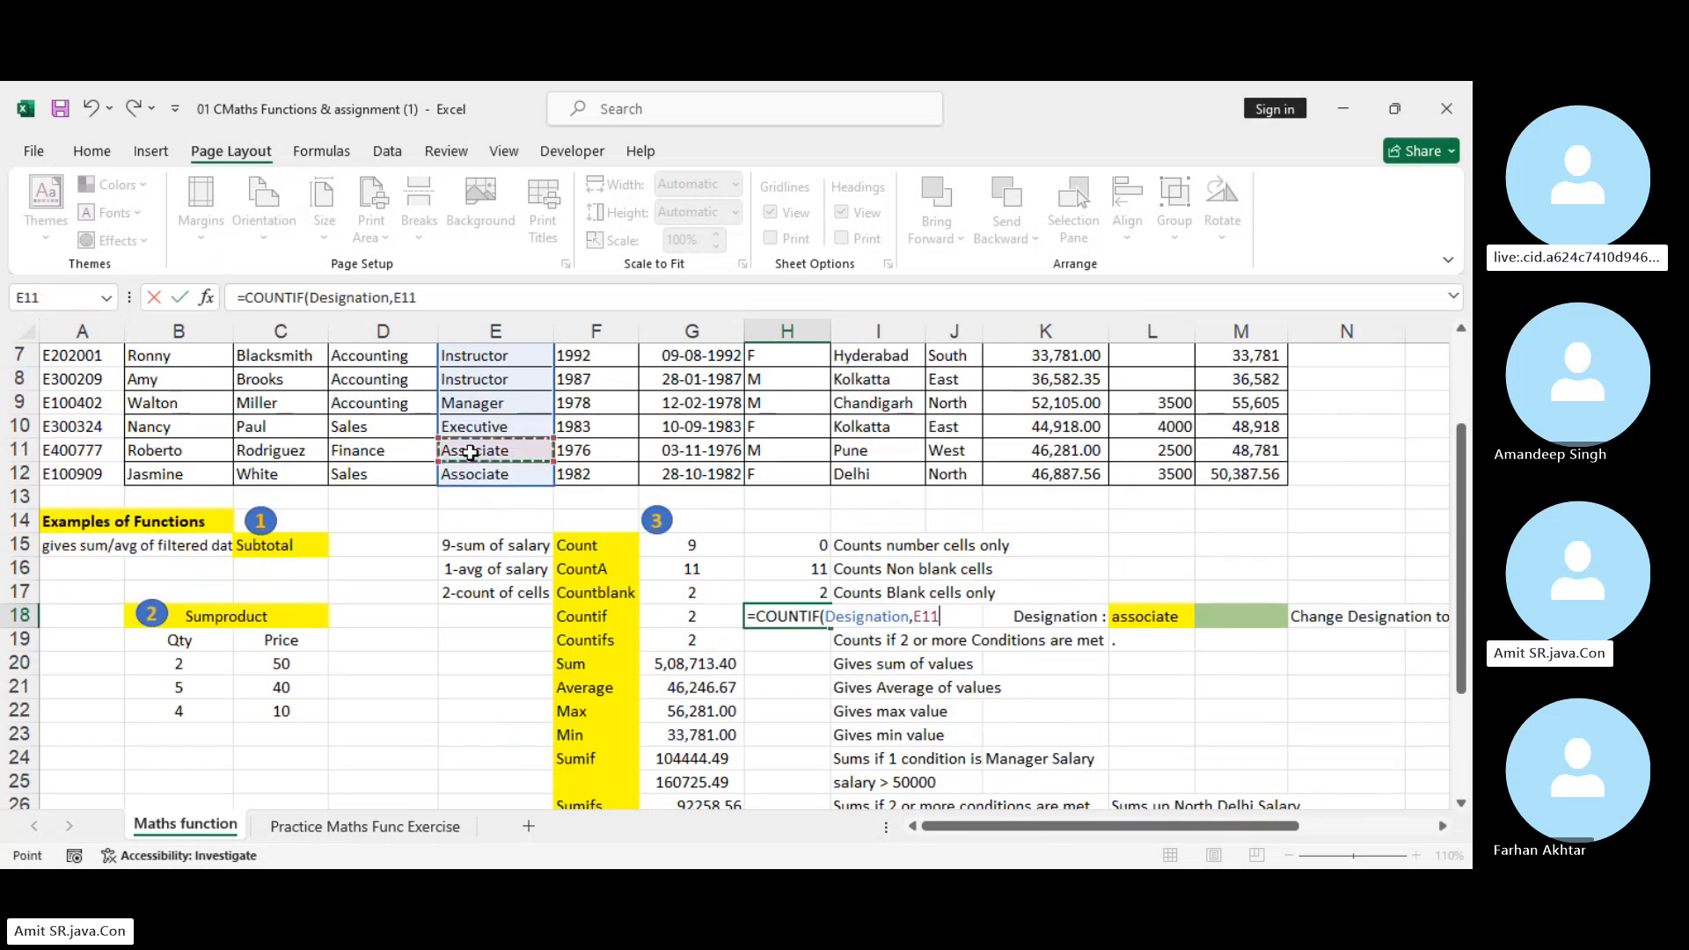
pyautogui.press('Return')
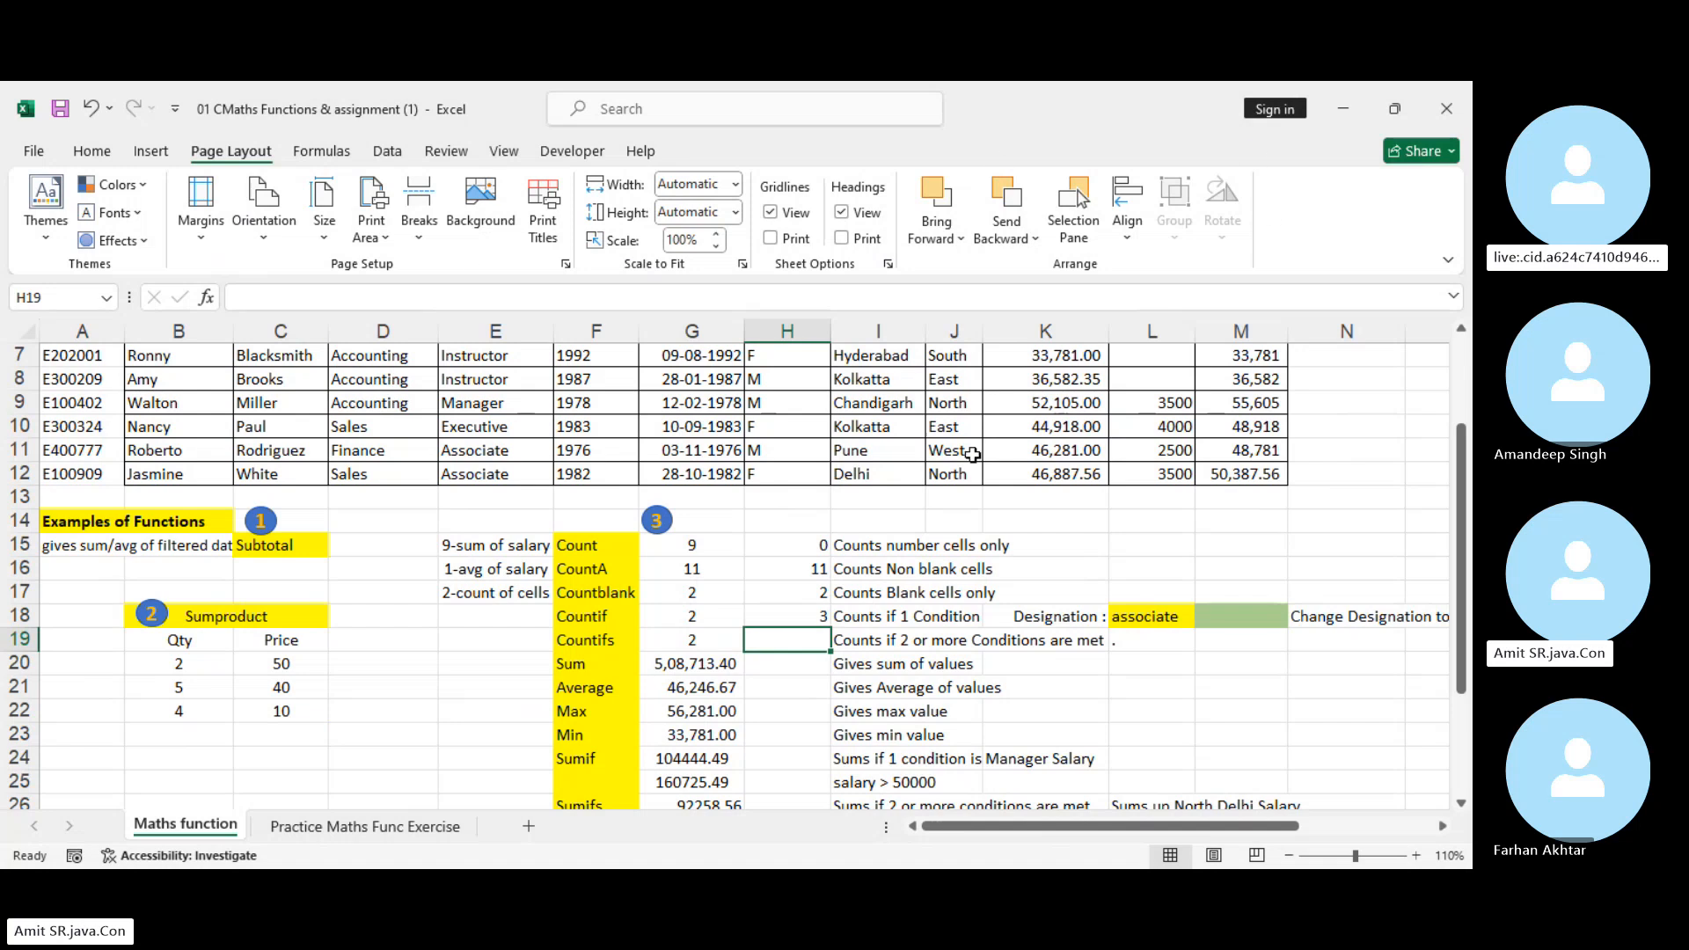
# Replace the E11 criterion in the H18 formula with the text "Associate" to make =COUNTIF(Designation,"Associate")
pyautogui.click(817, 616)
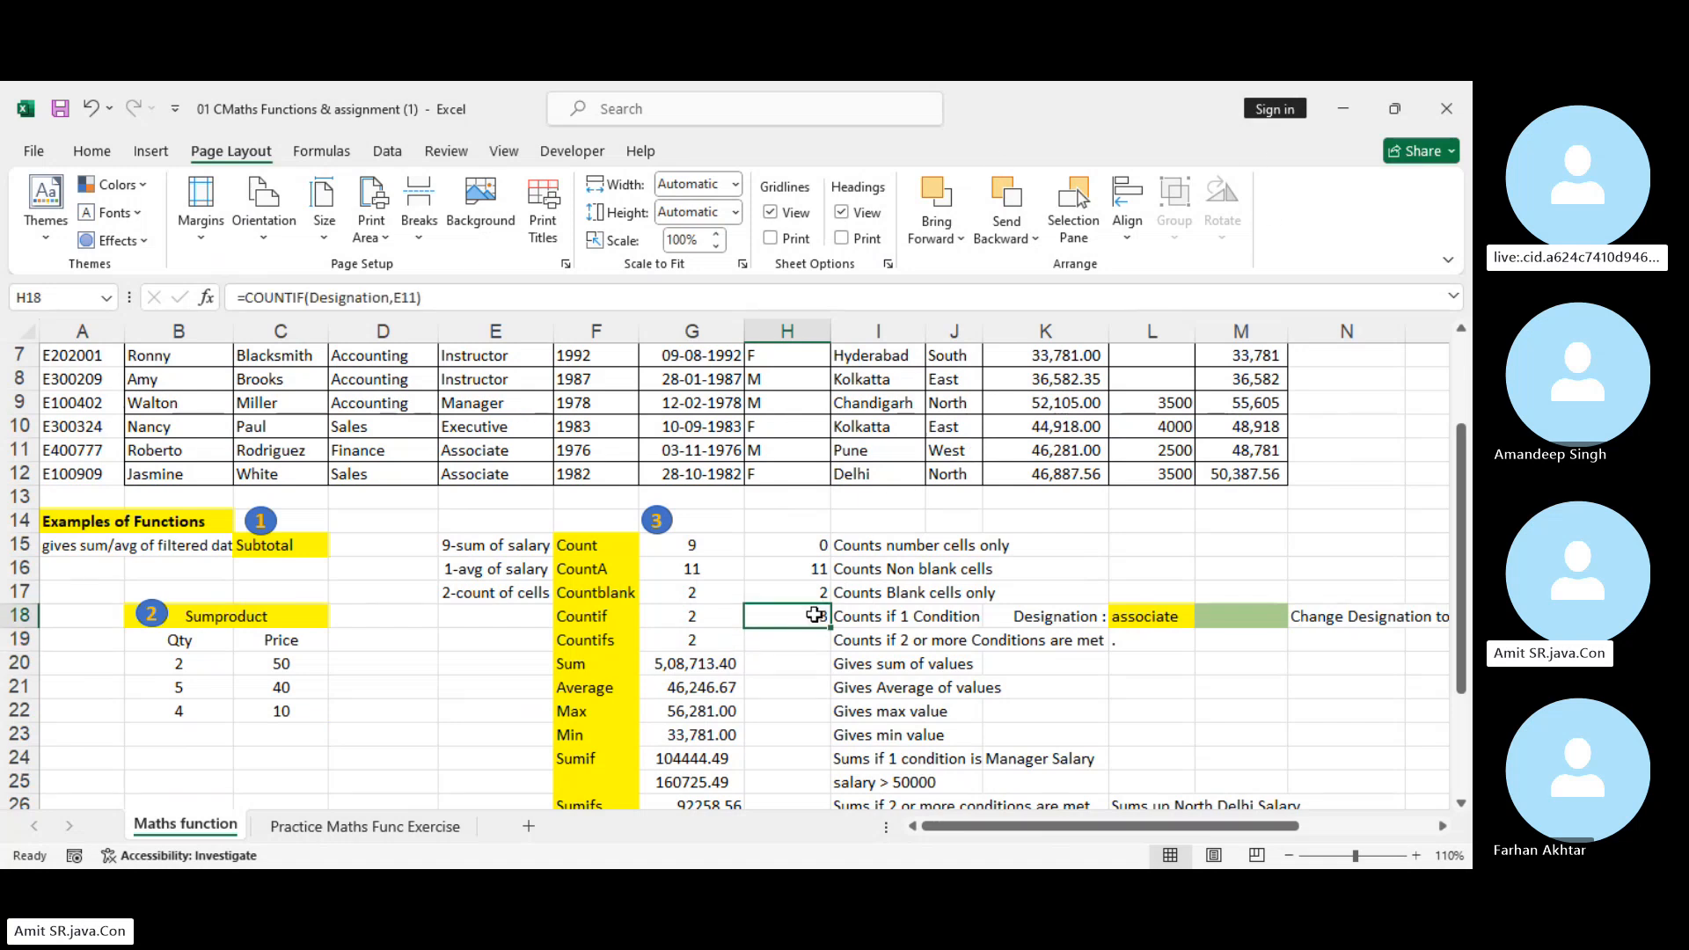
pyautogui.scroll(2, 818, 616)
pyautogui.click(484, 616)
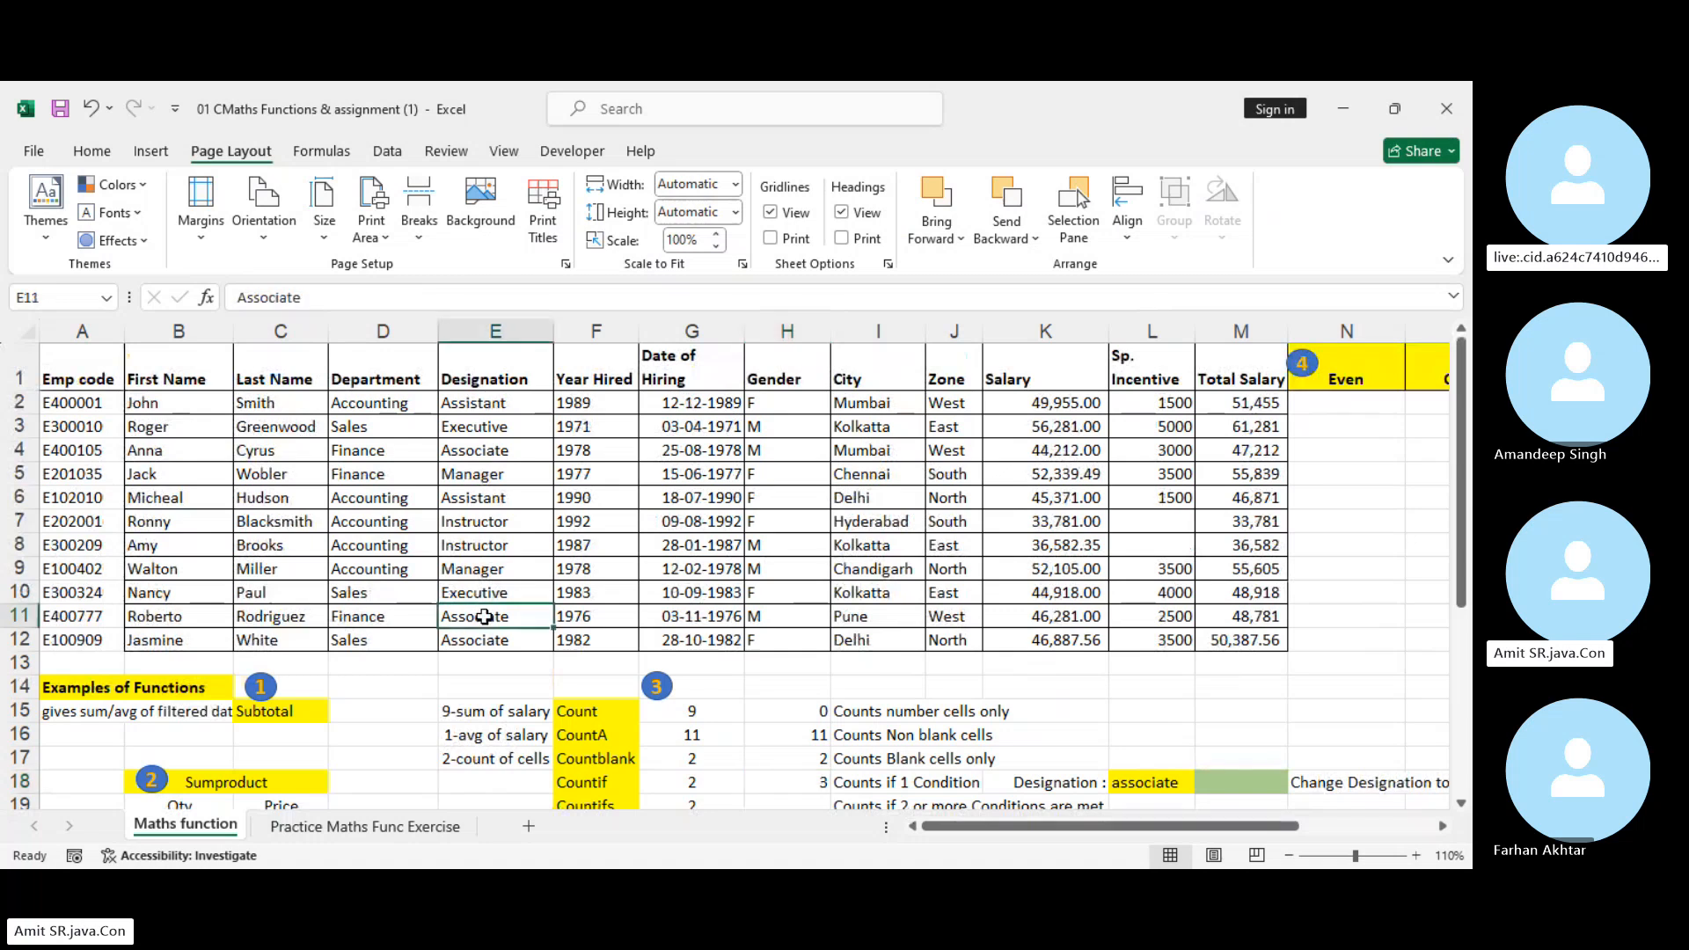
pyautogui.click(484, 640)
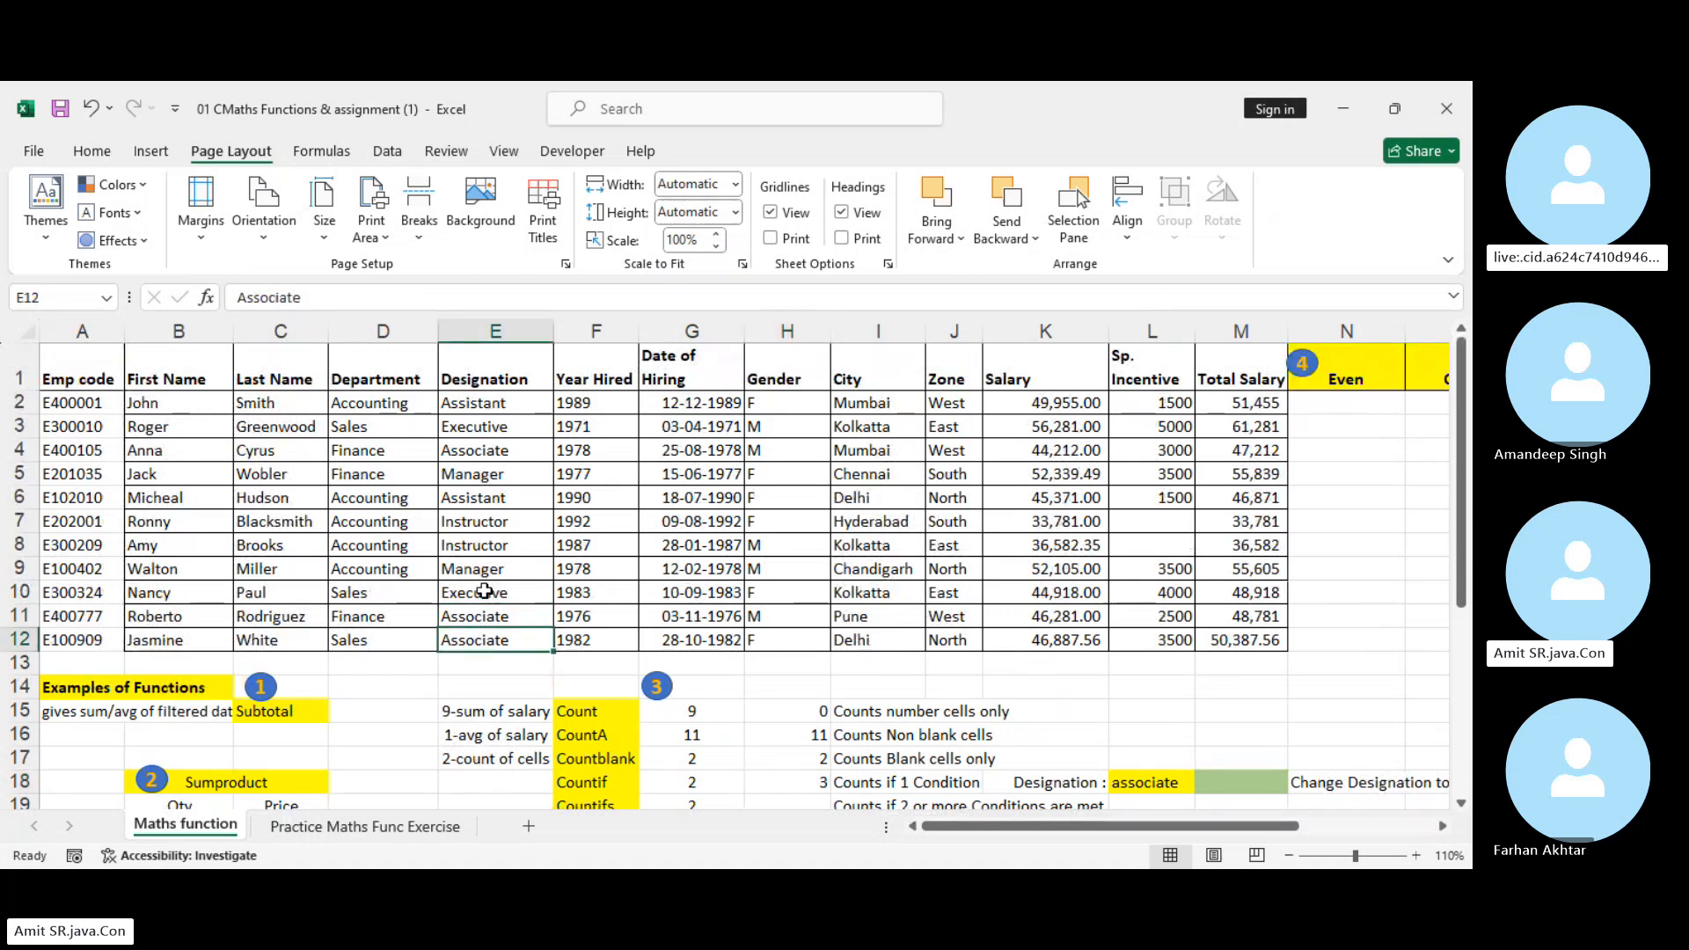
pyautogui.click(494, 451)
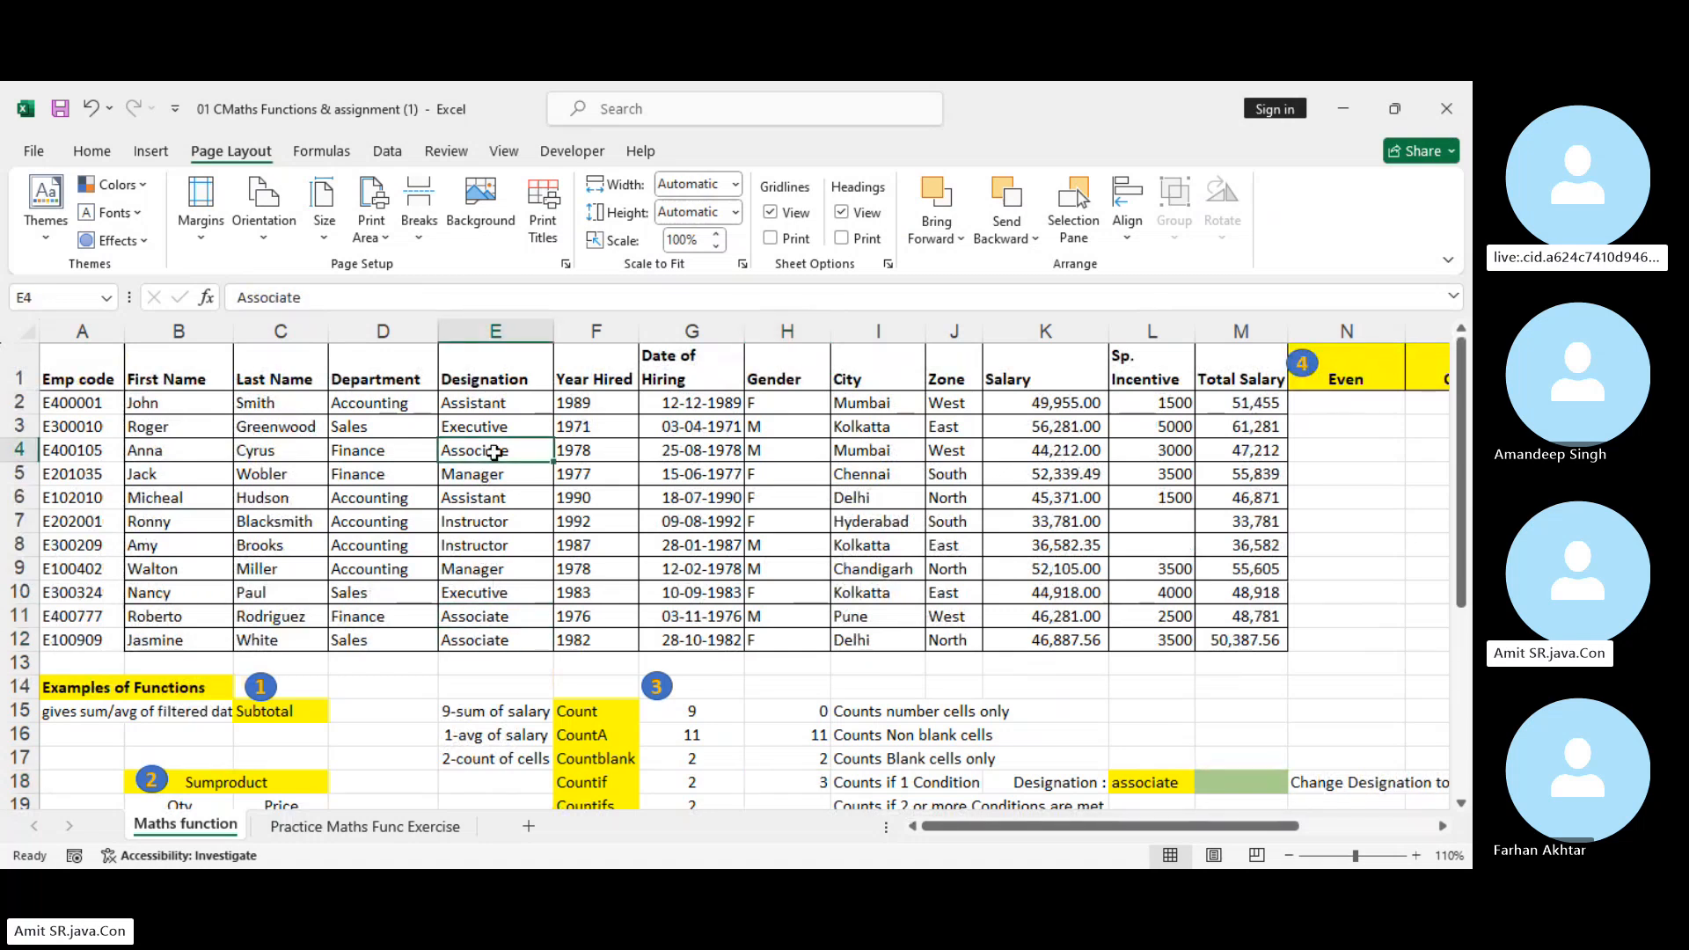
pyautogui.scroll(-5, 497, 451)
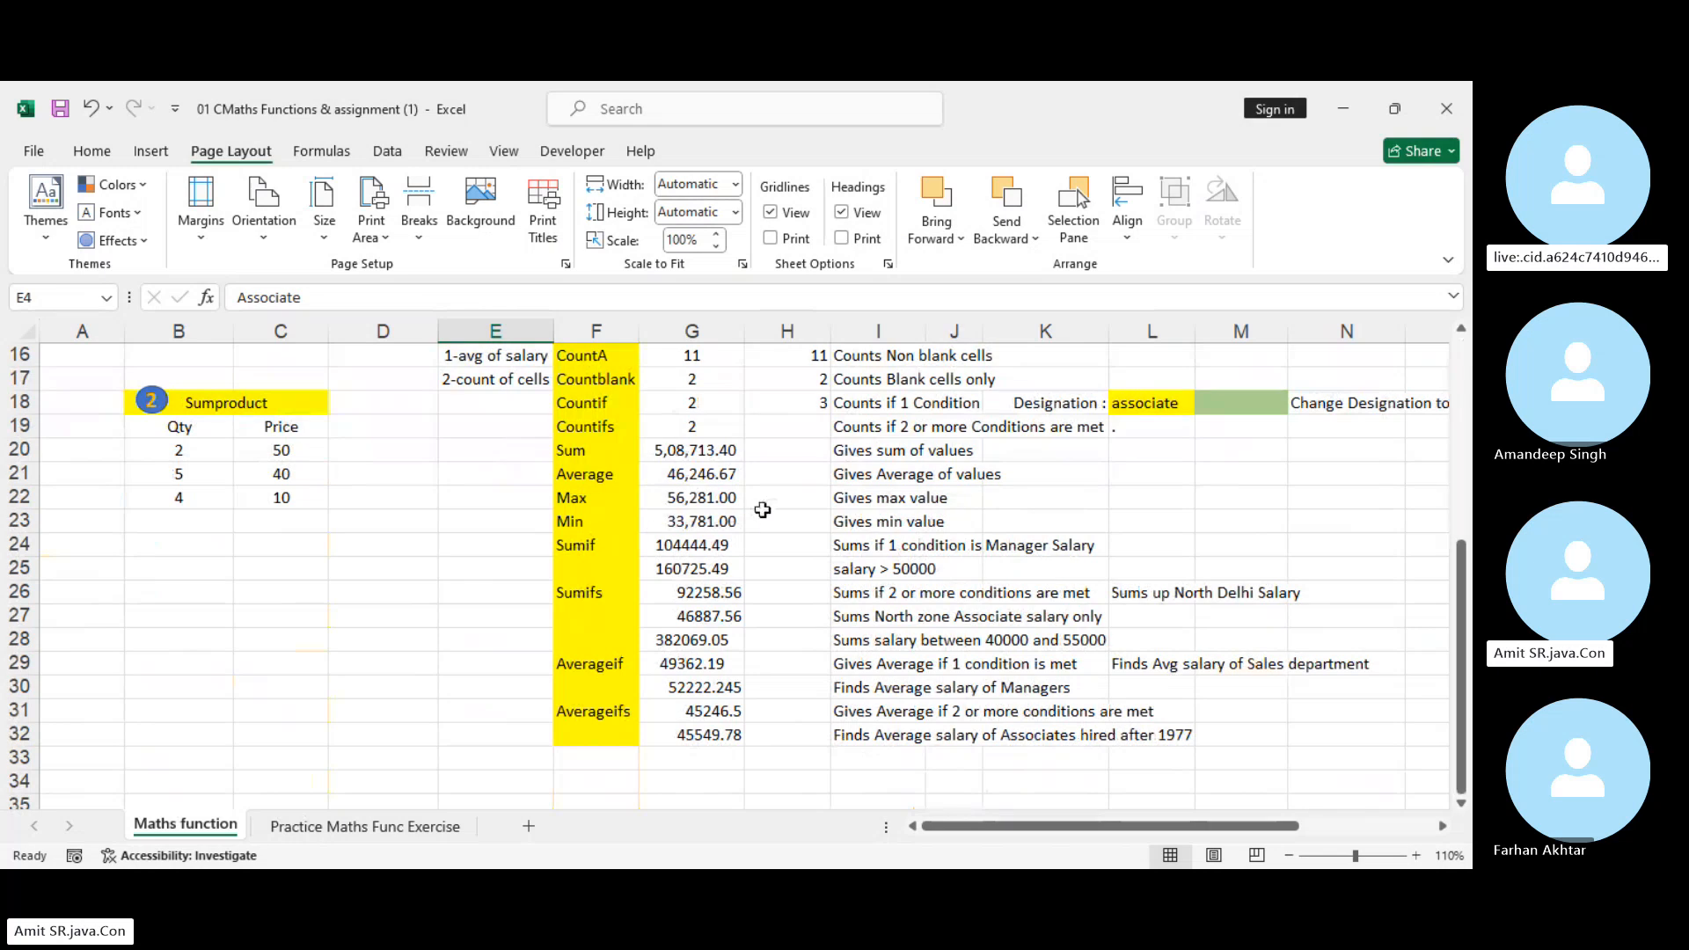
pyautogui.click(808, 403)
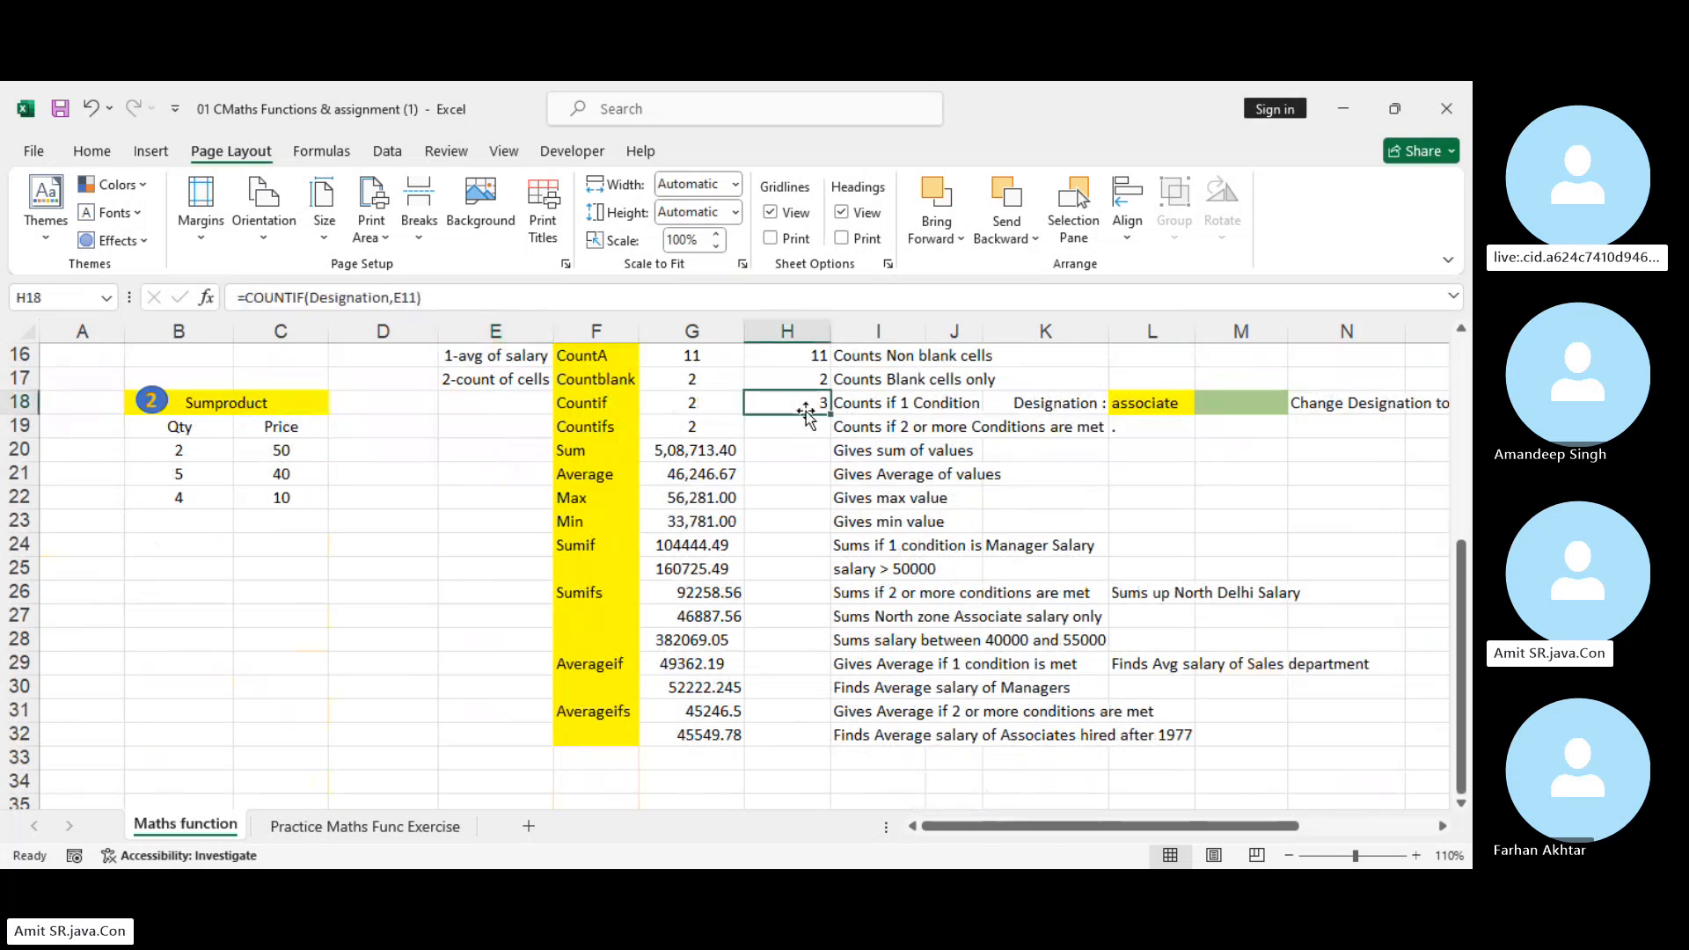
pyautogui.click(418, 297)
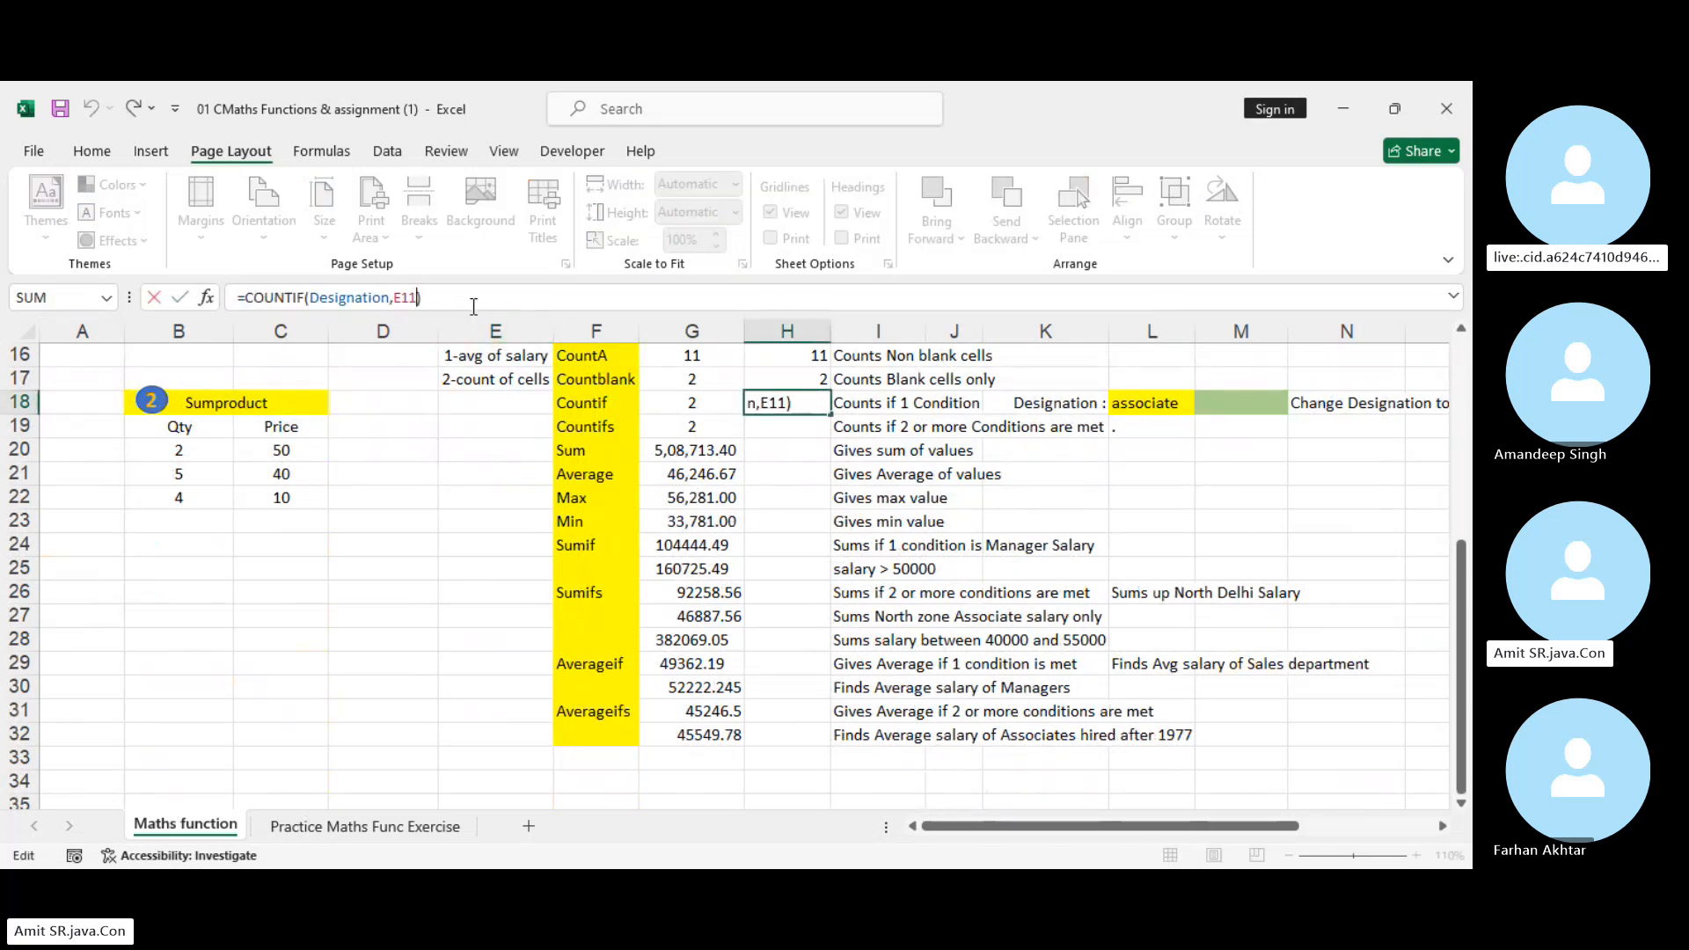
pyautogui.press('BackSpace')
pyautogui.press('BackSpace')
pyautogui.press('BackSpace')
pyautogui.write('"Associate"')
pyautogui.press('Return')
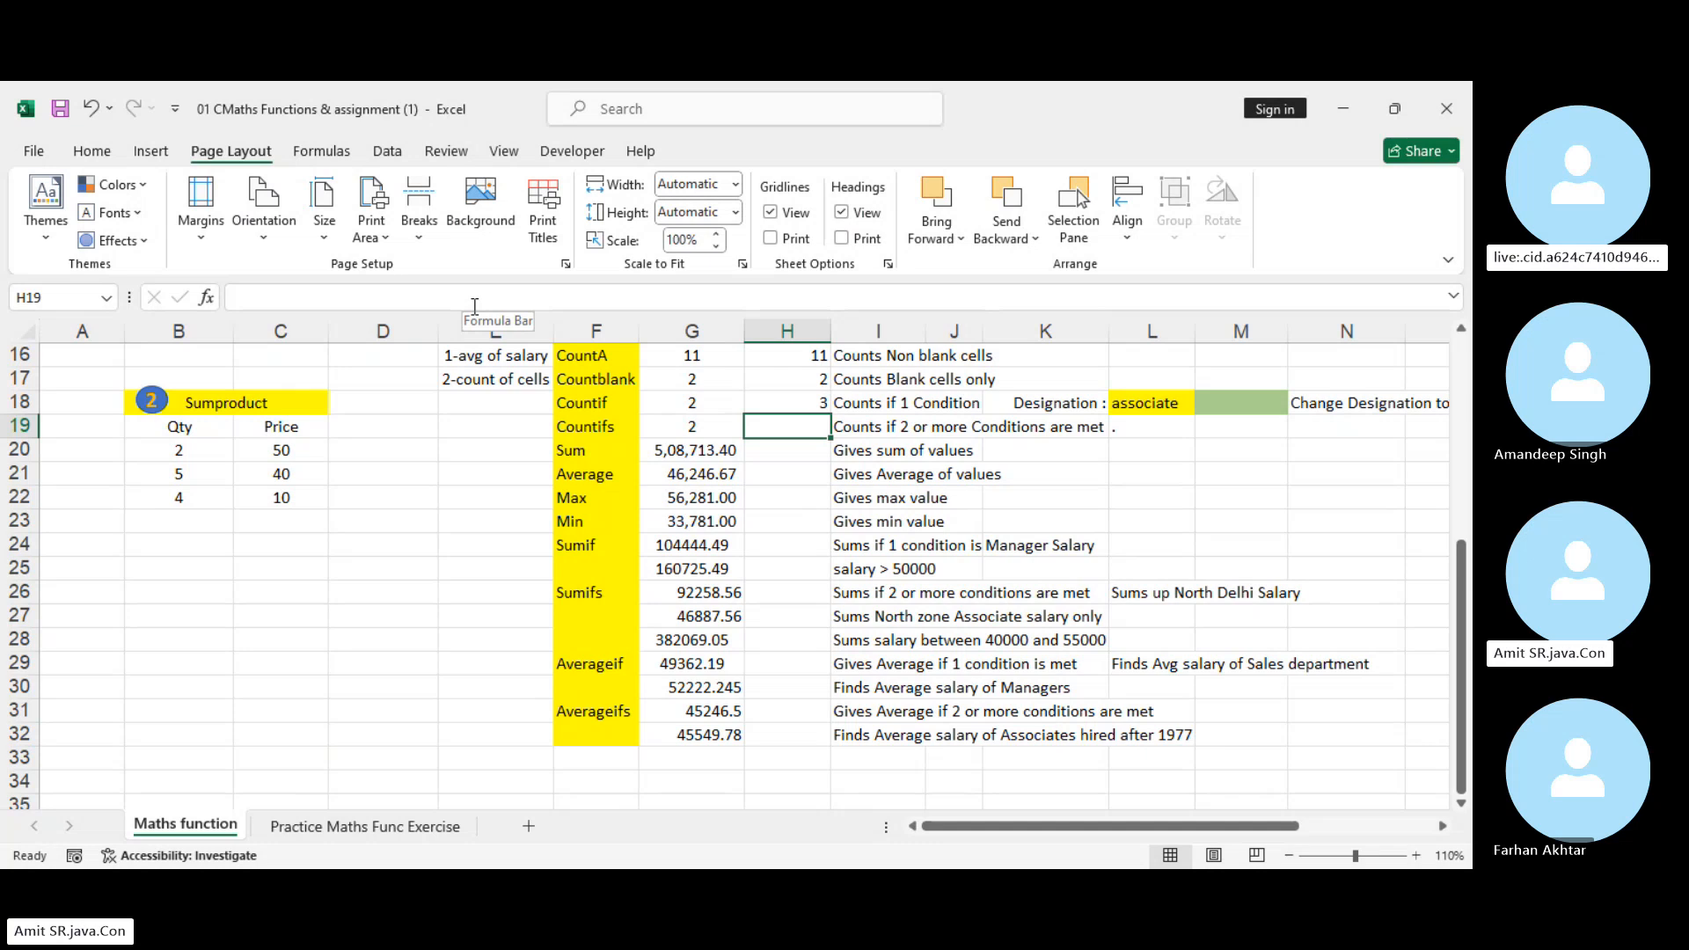
# Open the context menu for cell H18
pyautogui.click(783, 408)
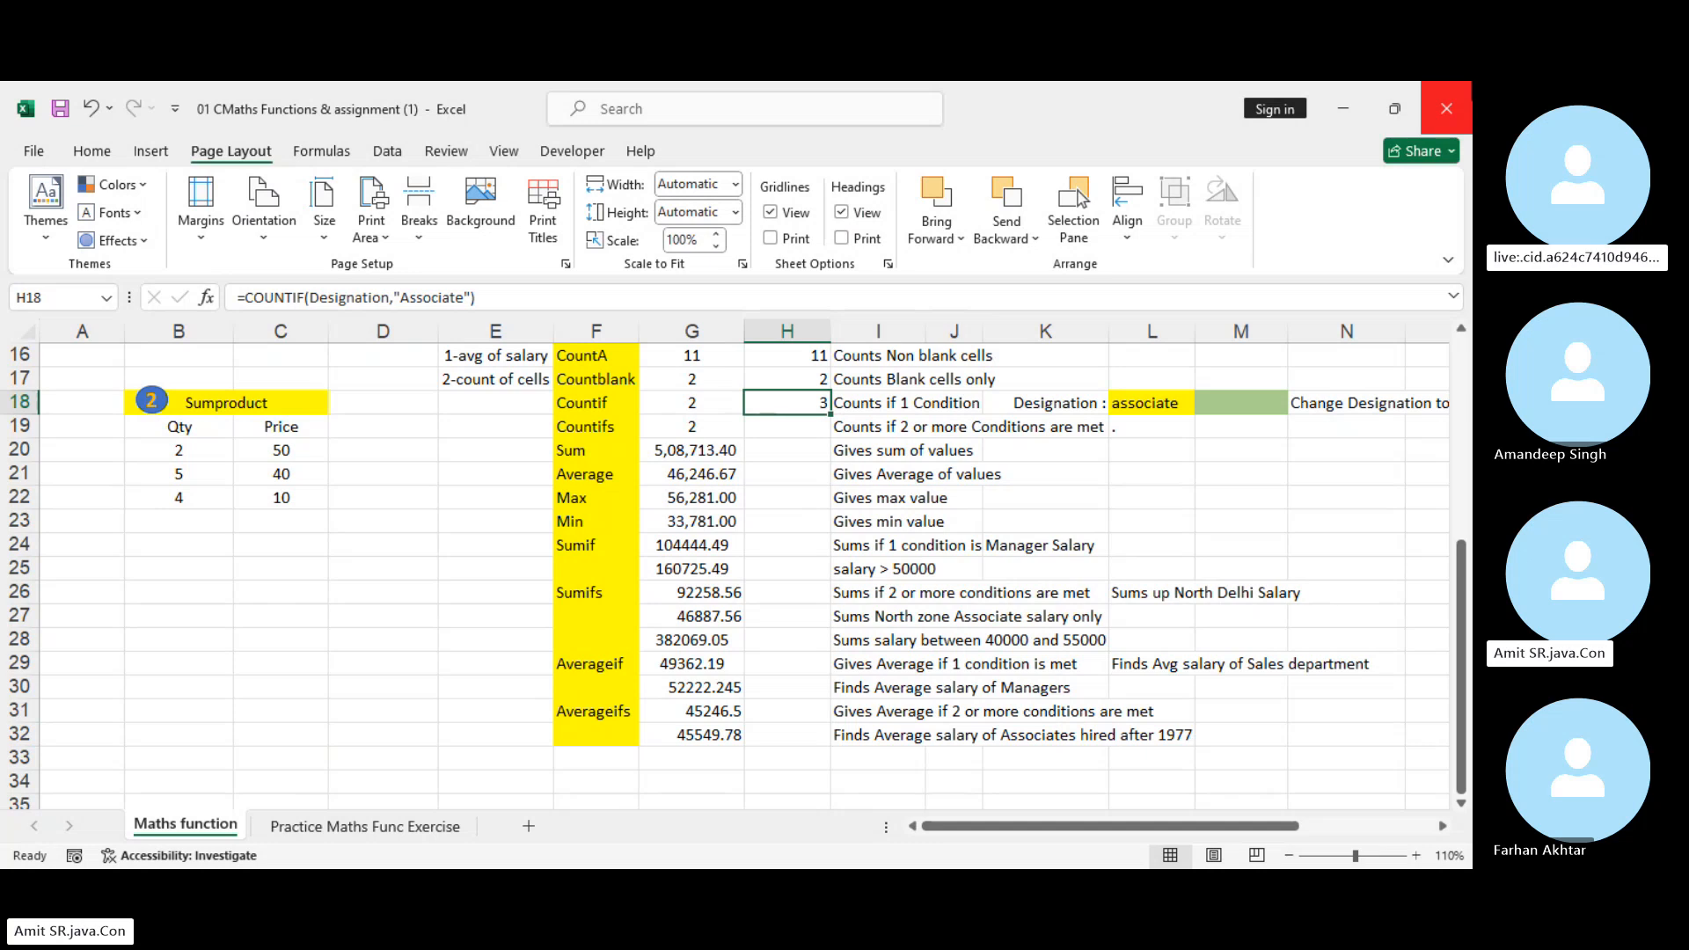
pyautogui.hotkey('shift', 'F10')
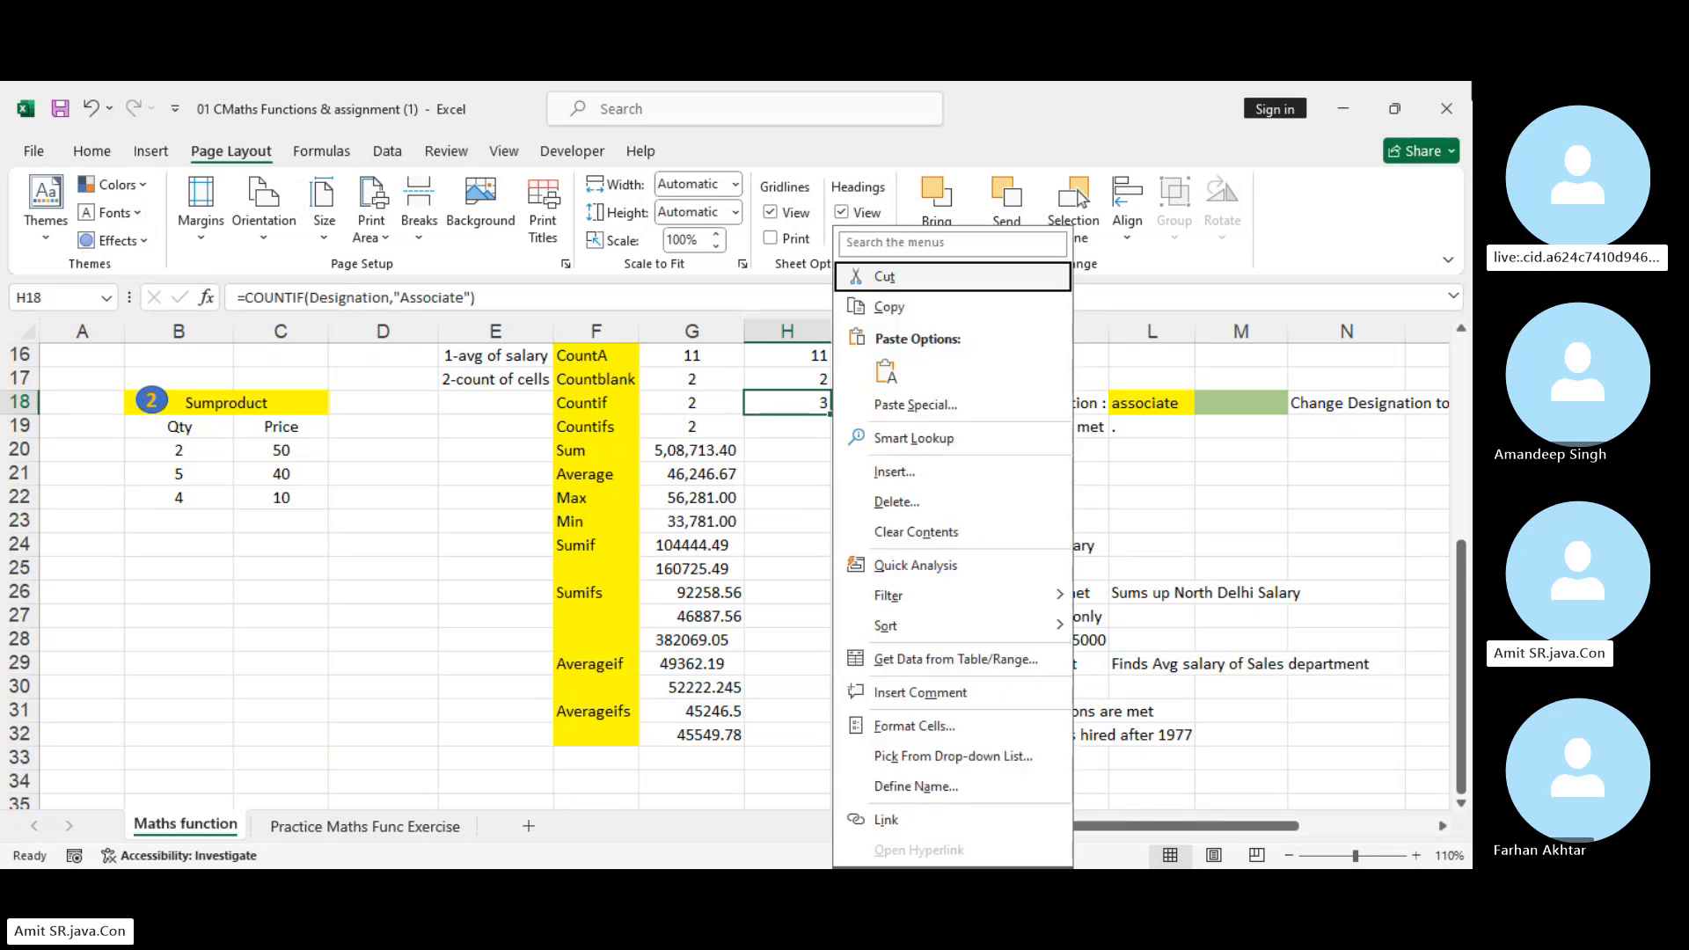
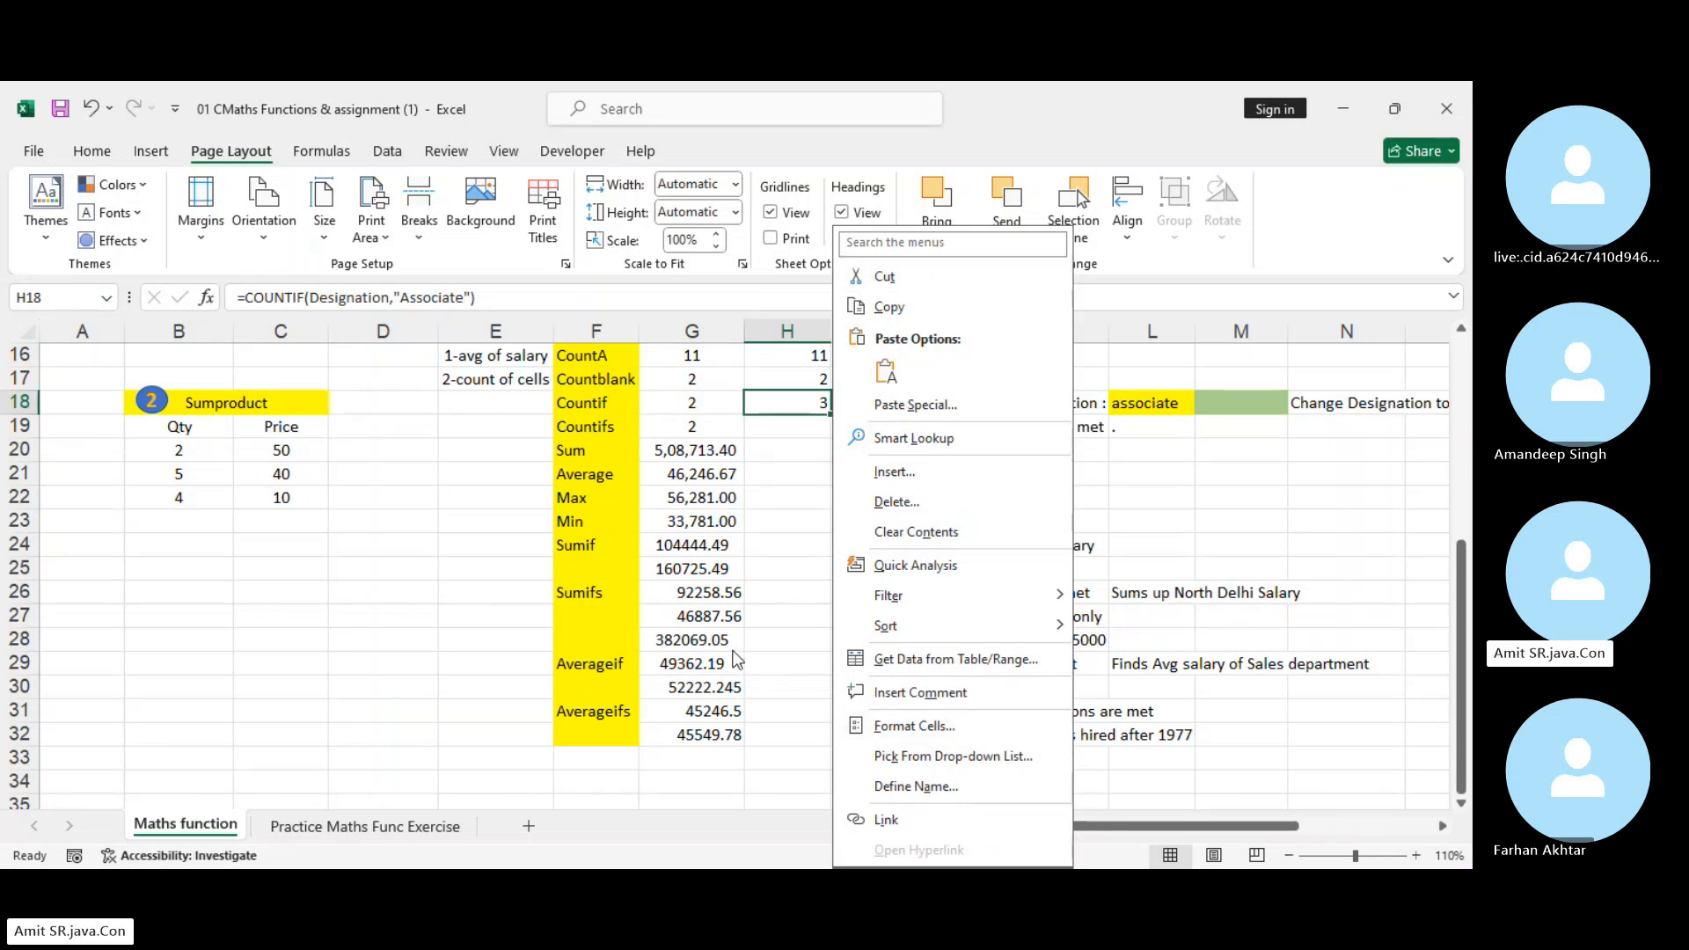
pyautogui.click(521, 618)
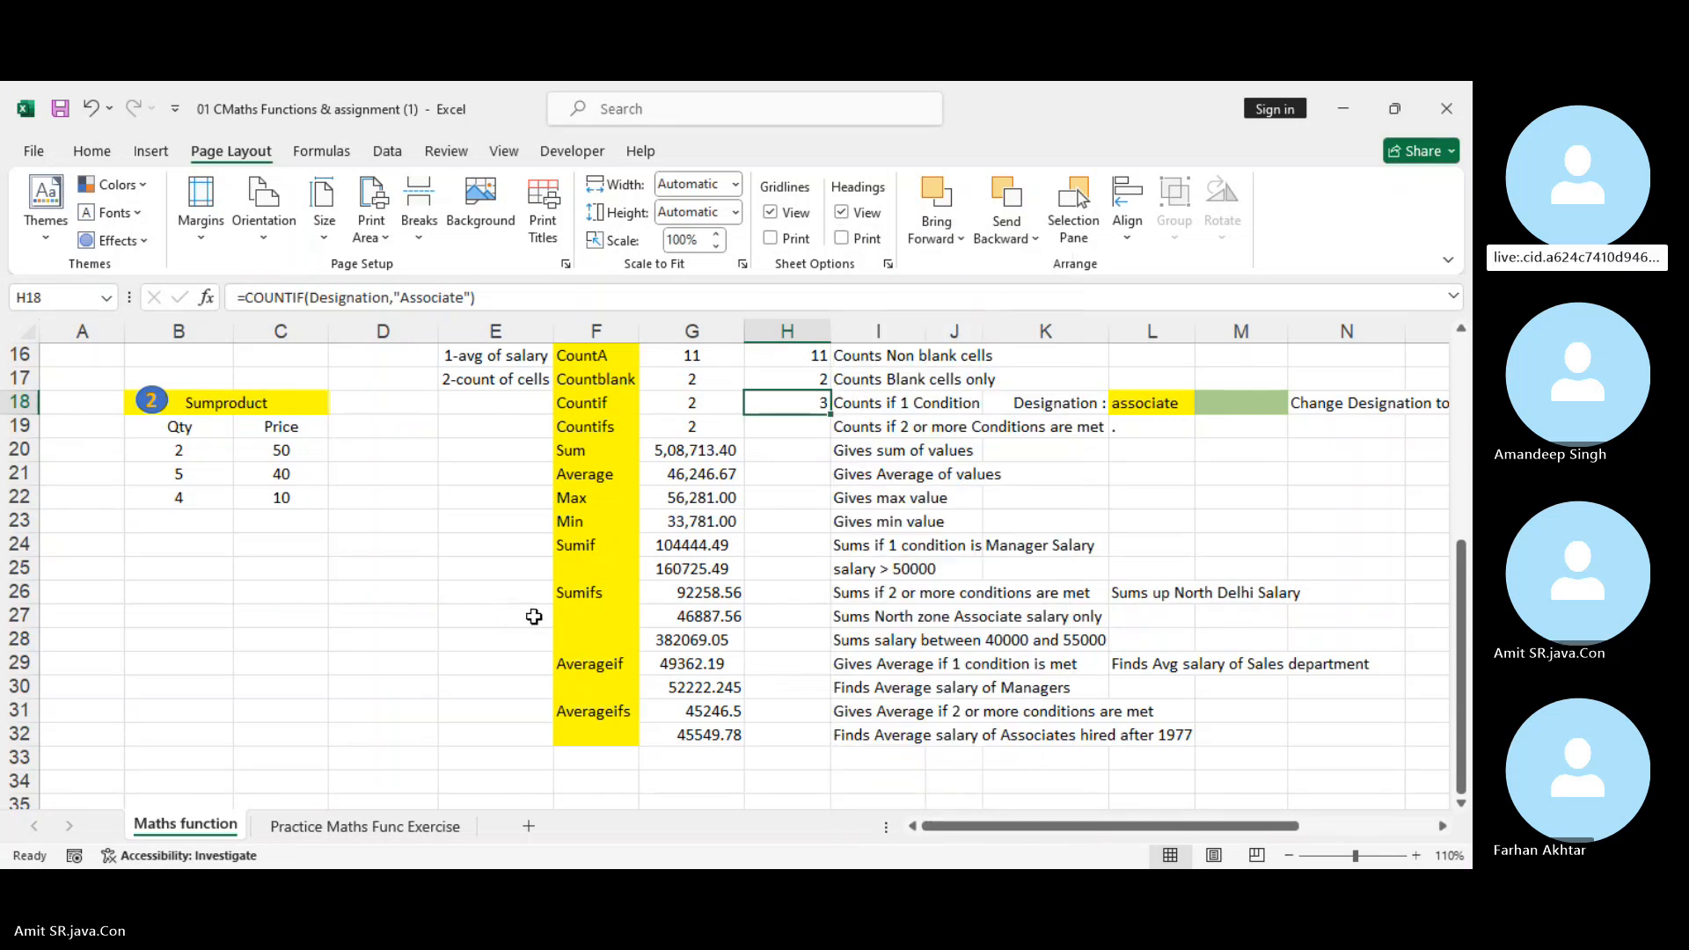
pyautogui.click(774, 435)
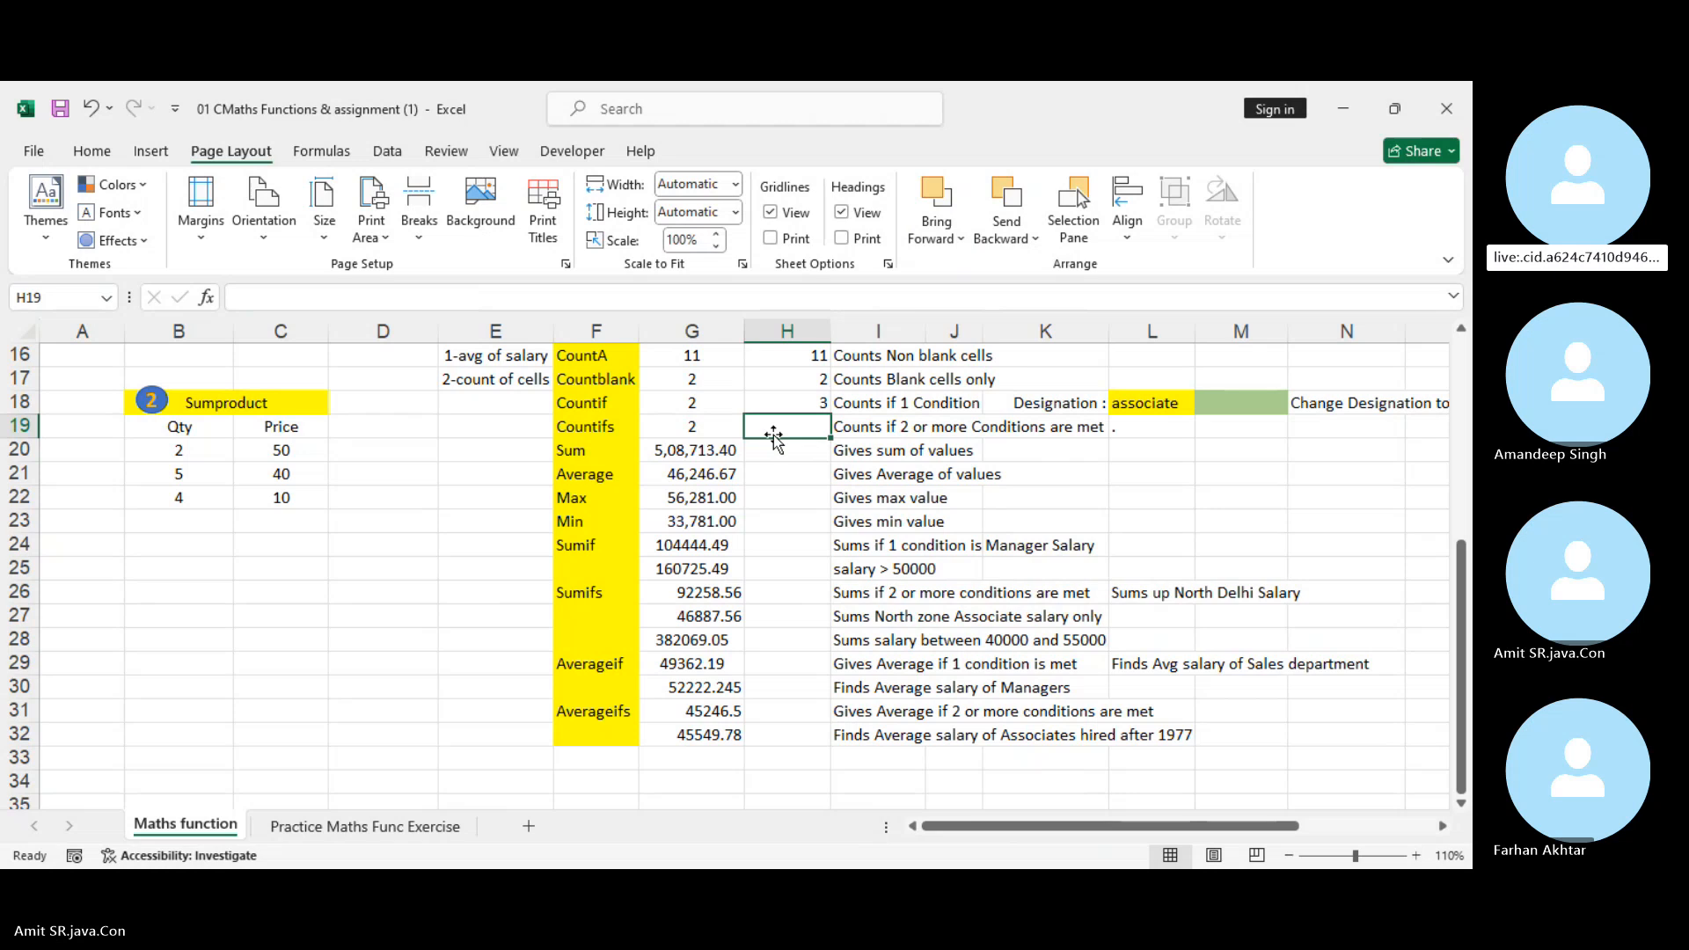
pyautogui.scroll(1, 775, 435)
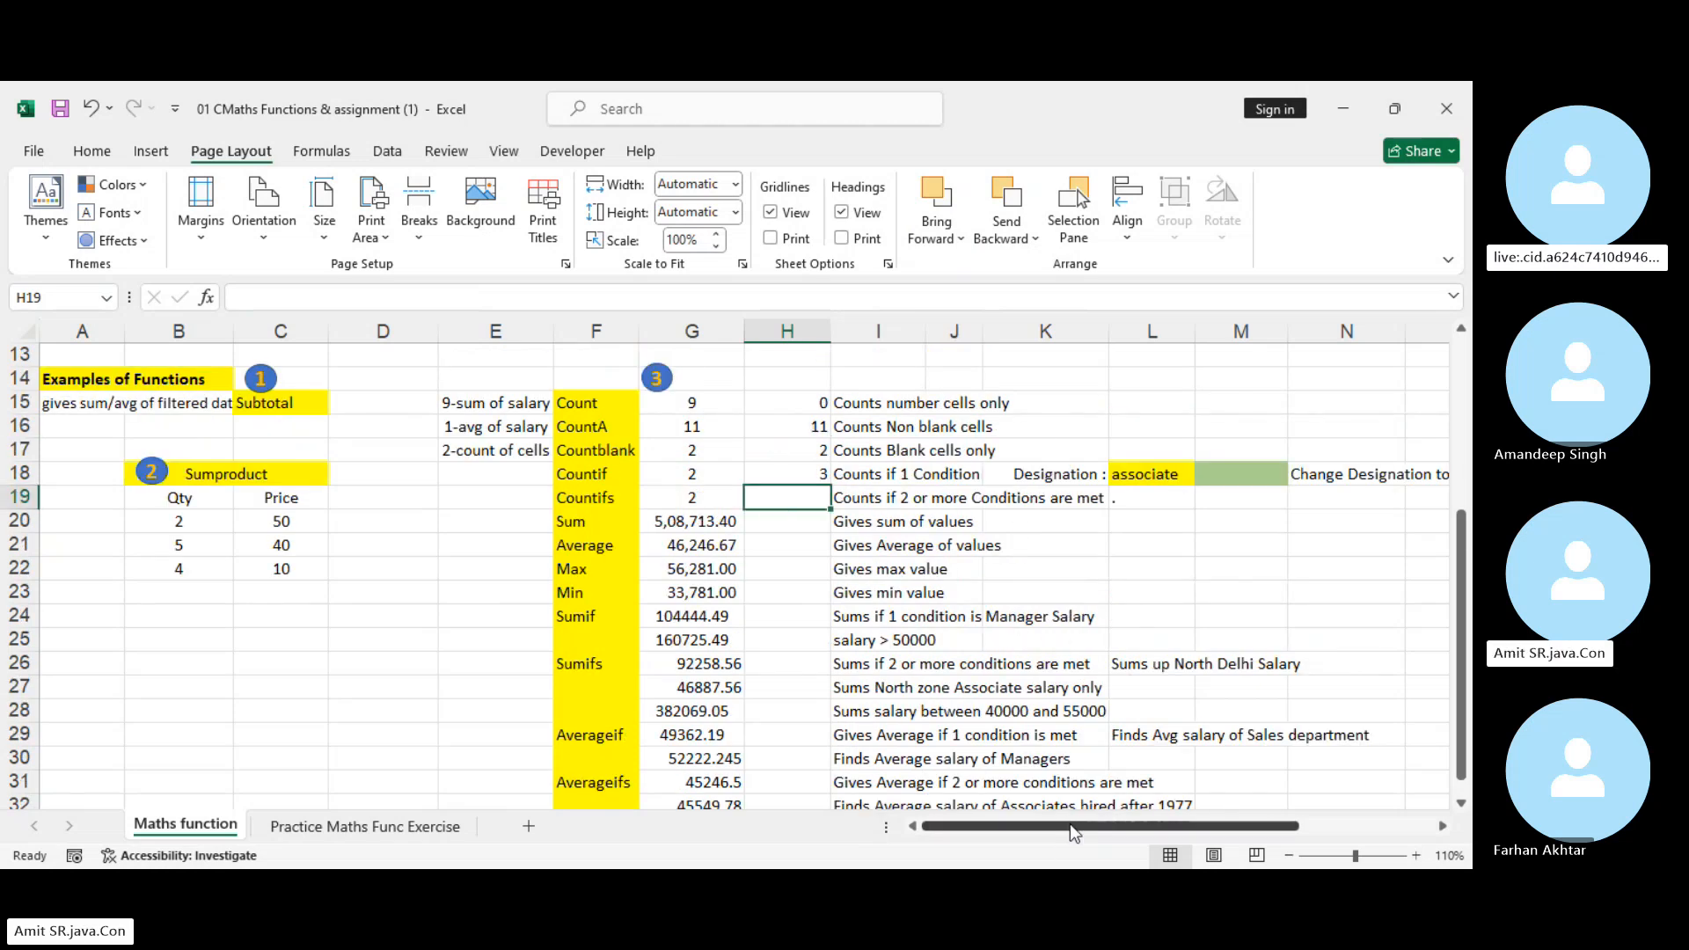
pyautogui.moveTo(1070, 824); pyautogui.dragTo(1152, 826)
pyautogui.moveTo(1153, 826); pyautogui.dragTo(1071, 825)
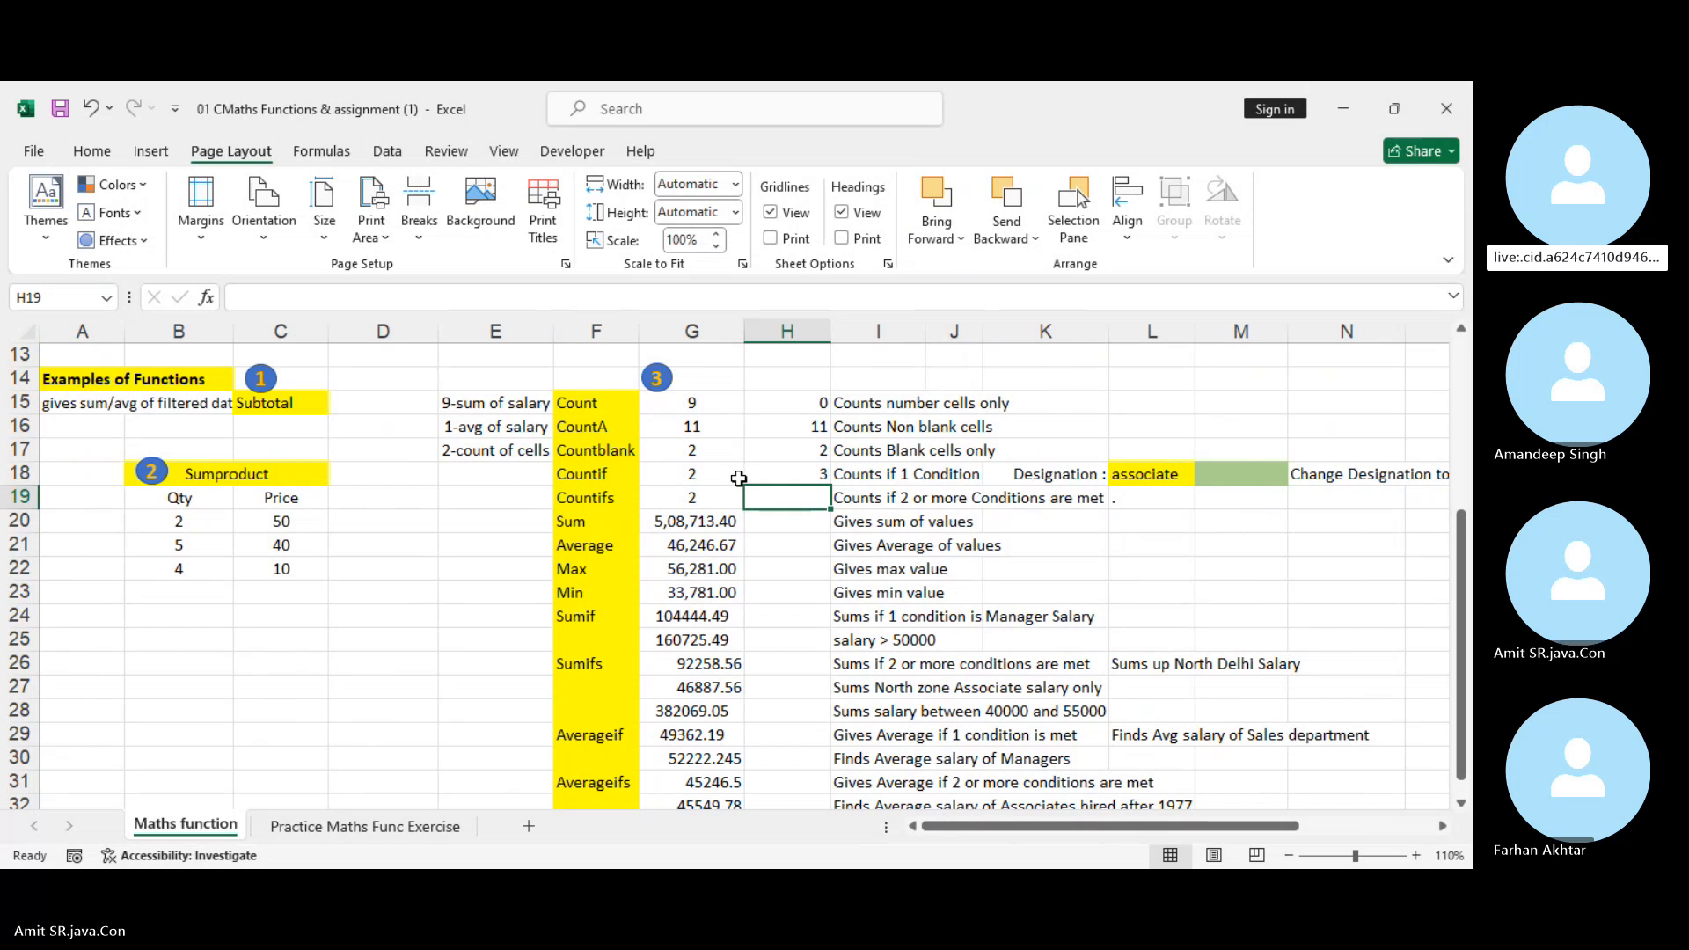
# Examine the City and Zone column headers of the employee table
pyautogui.scroll(3, 777, 515)
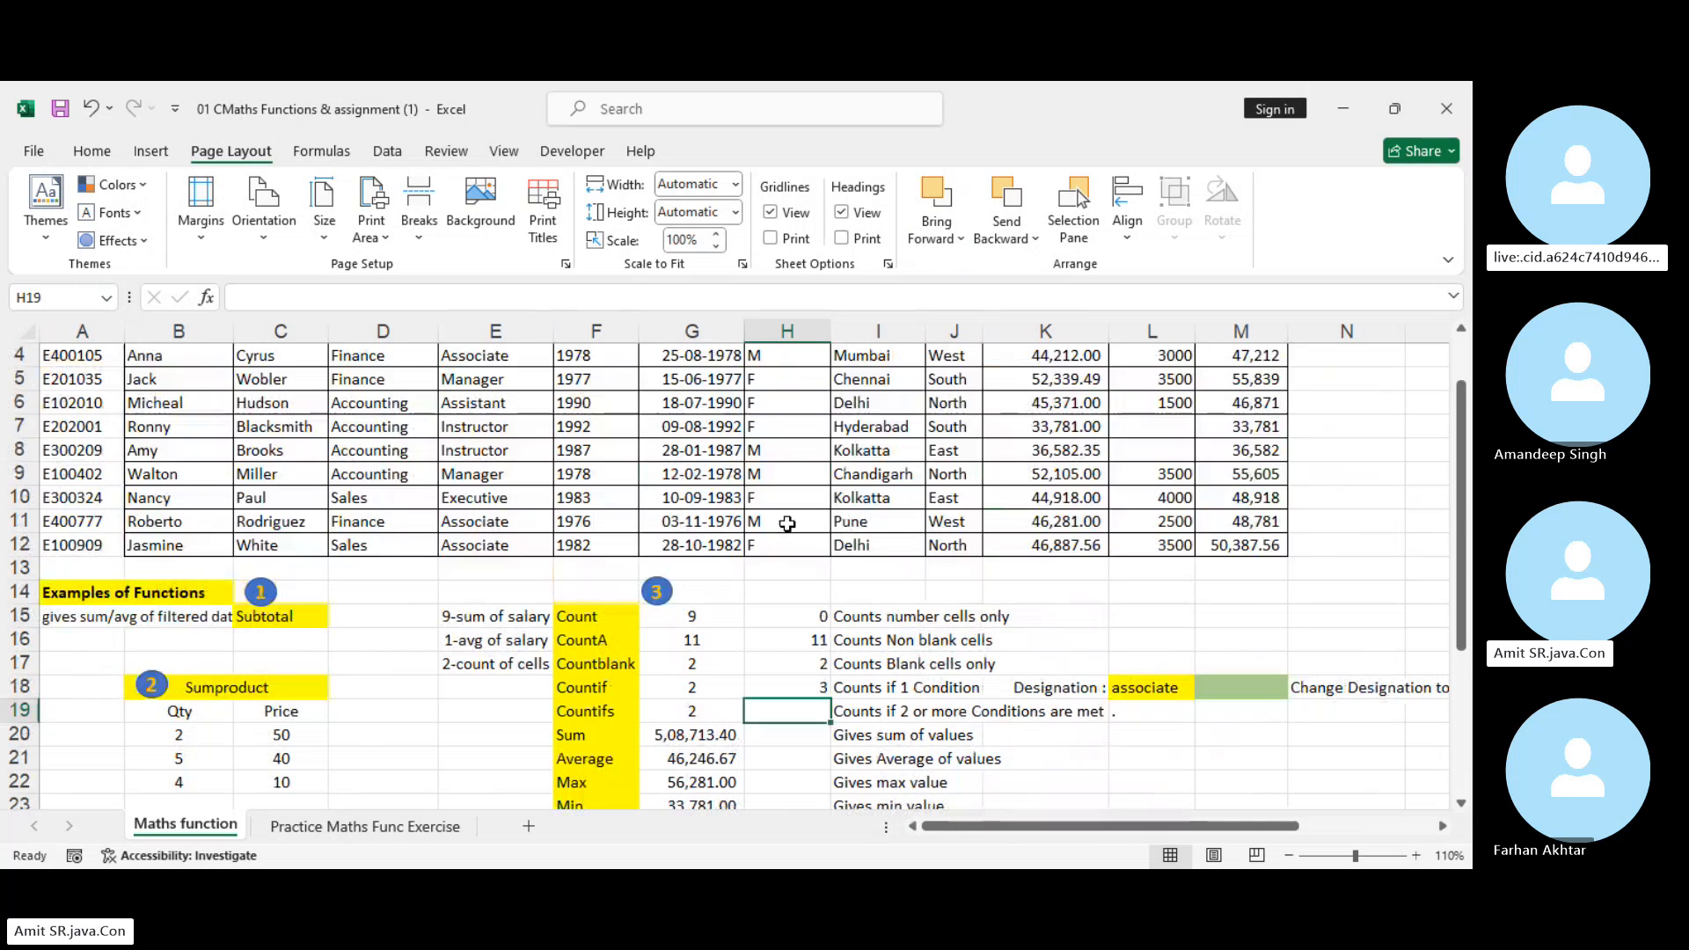
pyautogui.scroll(1, 786, 523)
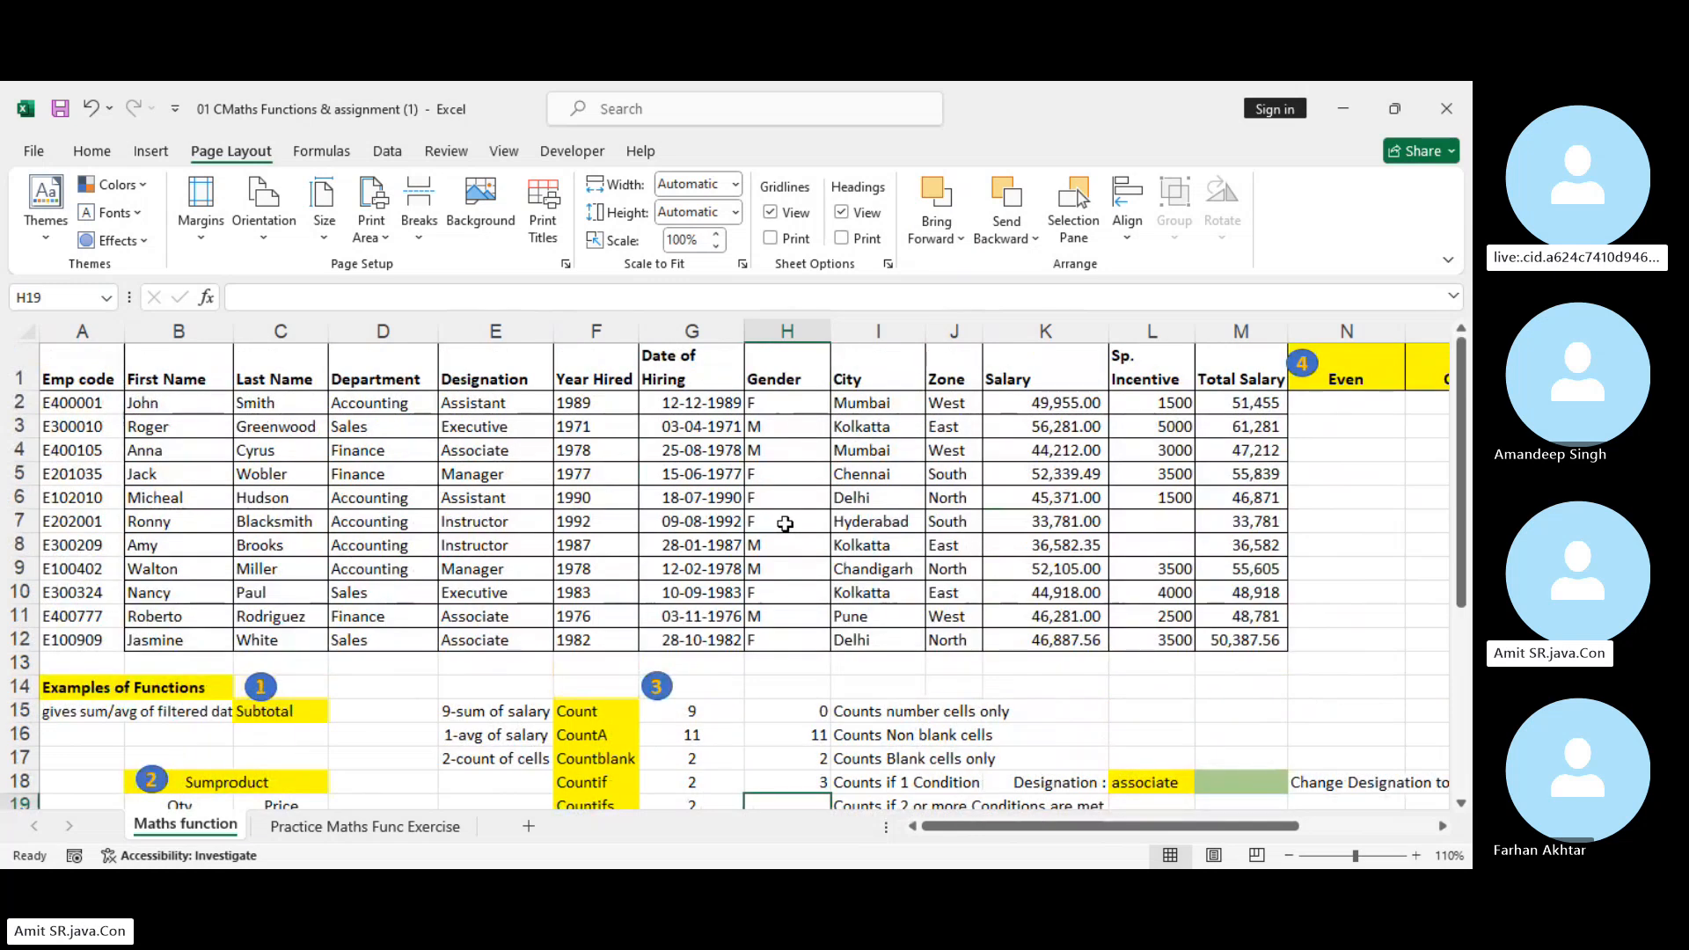
pyautogui.click(877, 365)
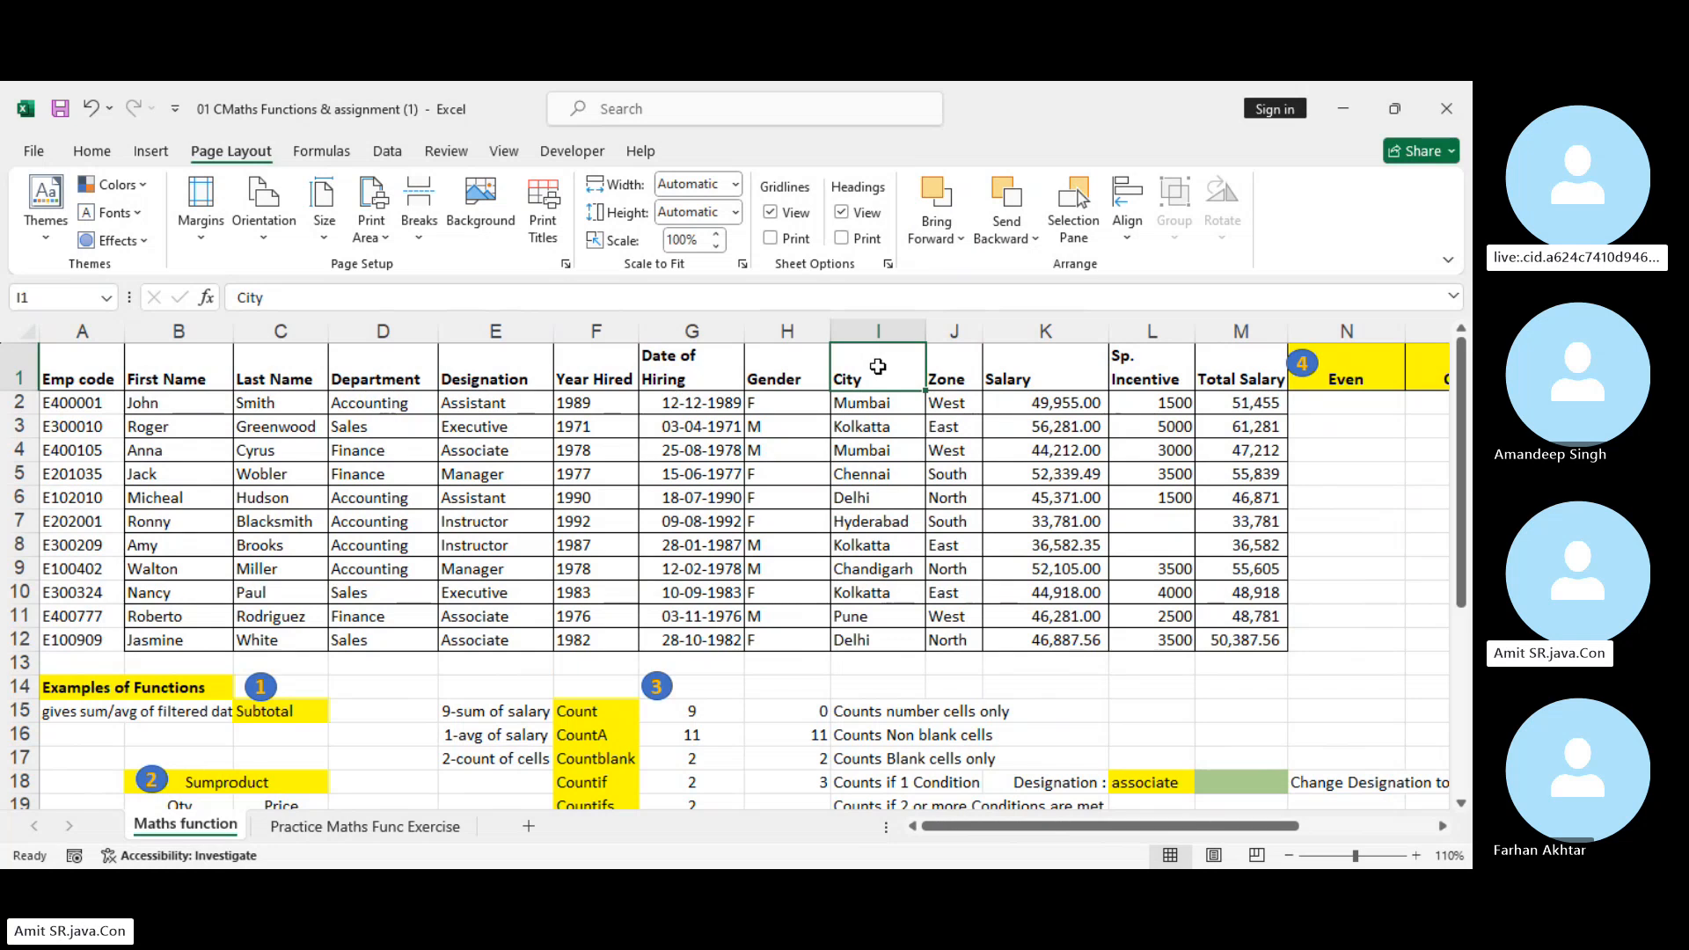
pyautogui.click(954, 382)
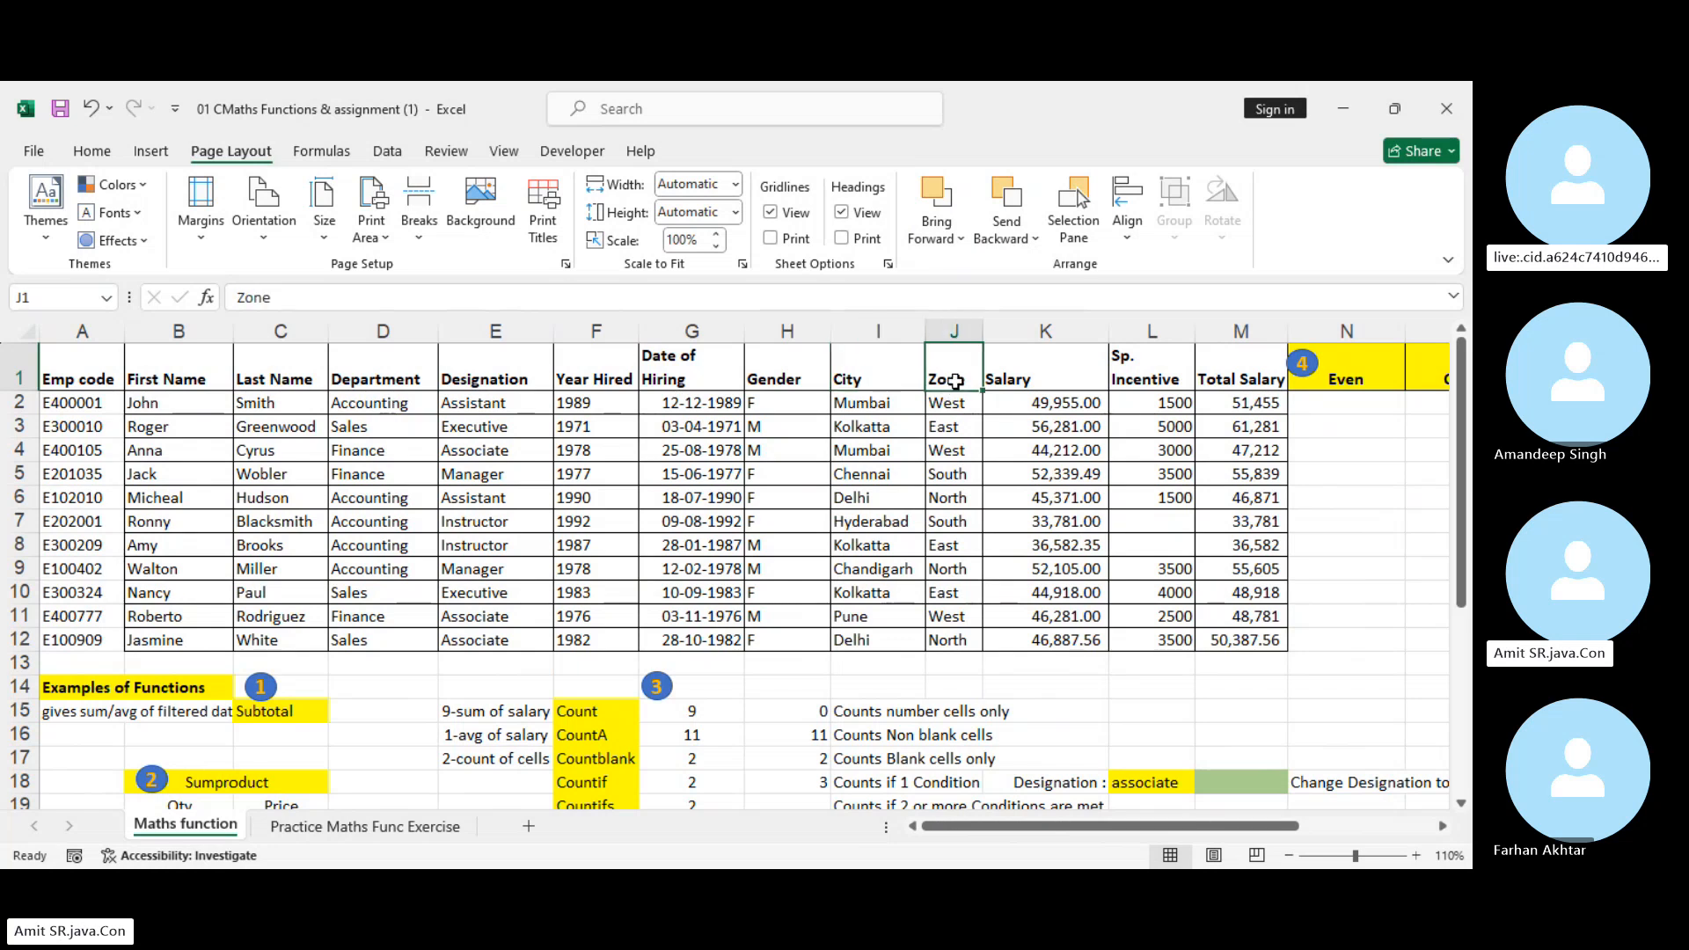
pyautogui.click(861, 389)
pyautogui.click(951, 386)
pyautogui.click(886, 379)
pyautogui.click(953, 380)
pyautogui.click(888, 380)
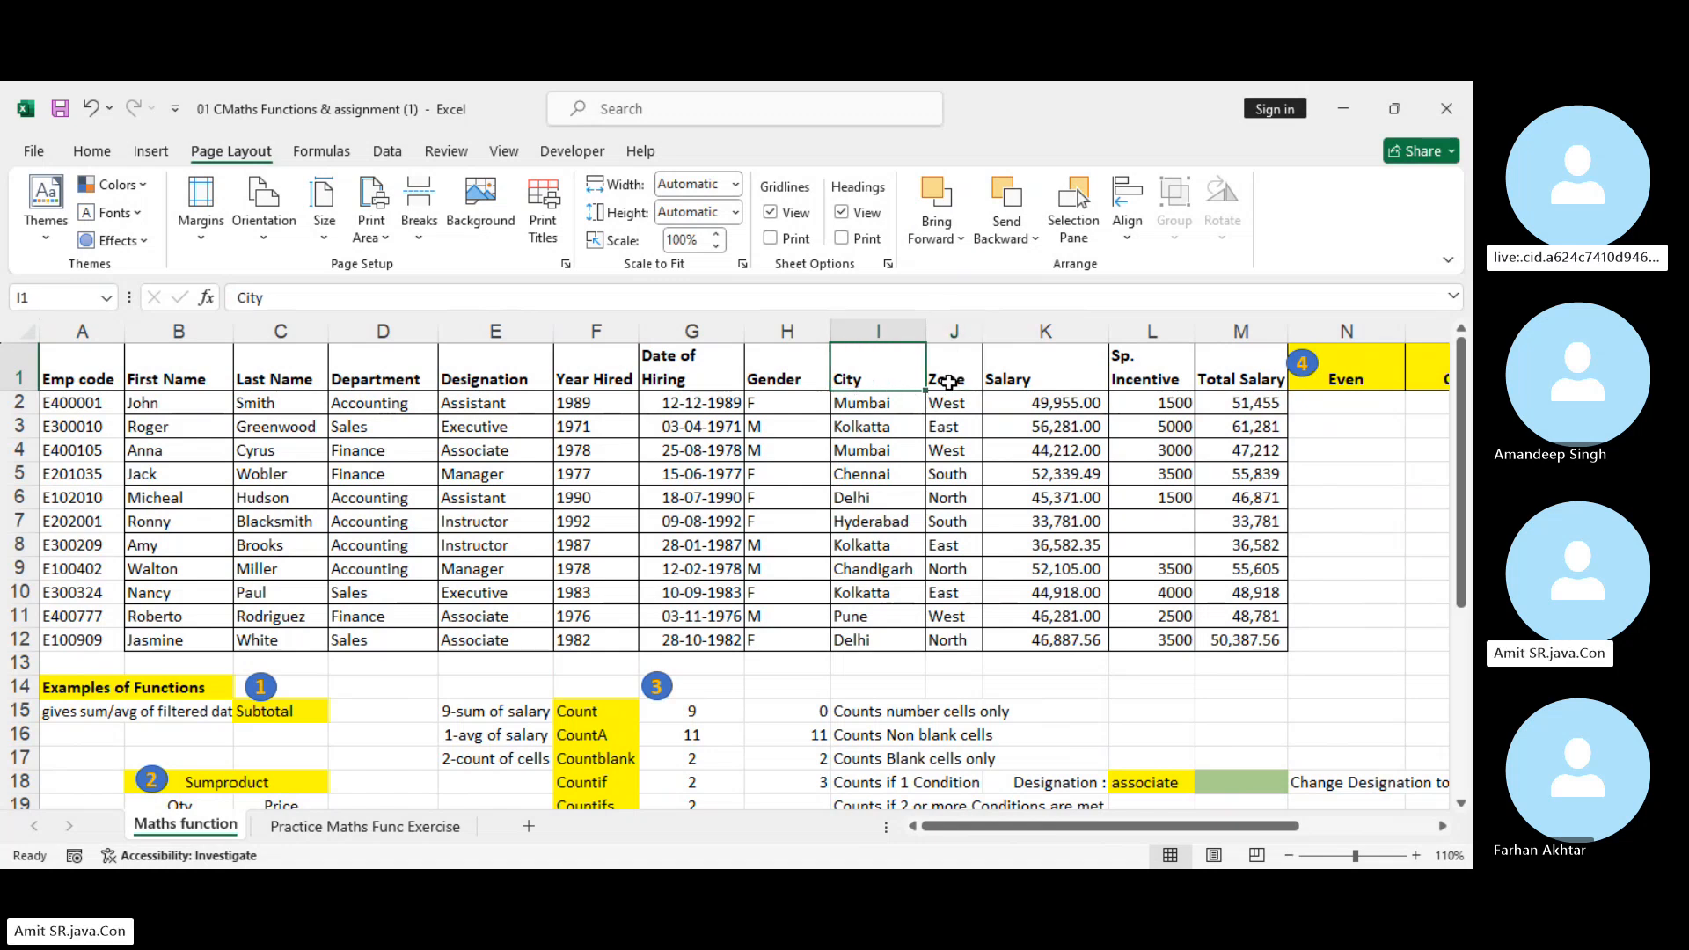
pyautogui.click(954, 382)
pyautogui.click(895, 382)
pyautogui.click(959, 382)
pyautogui.click(893, 382)
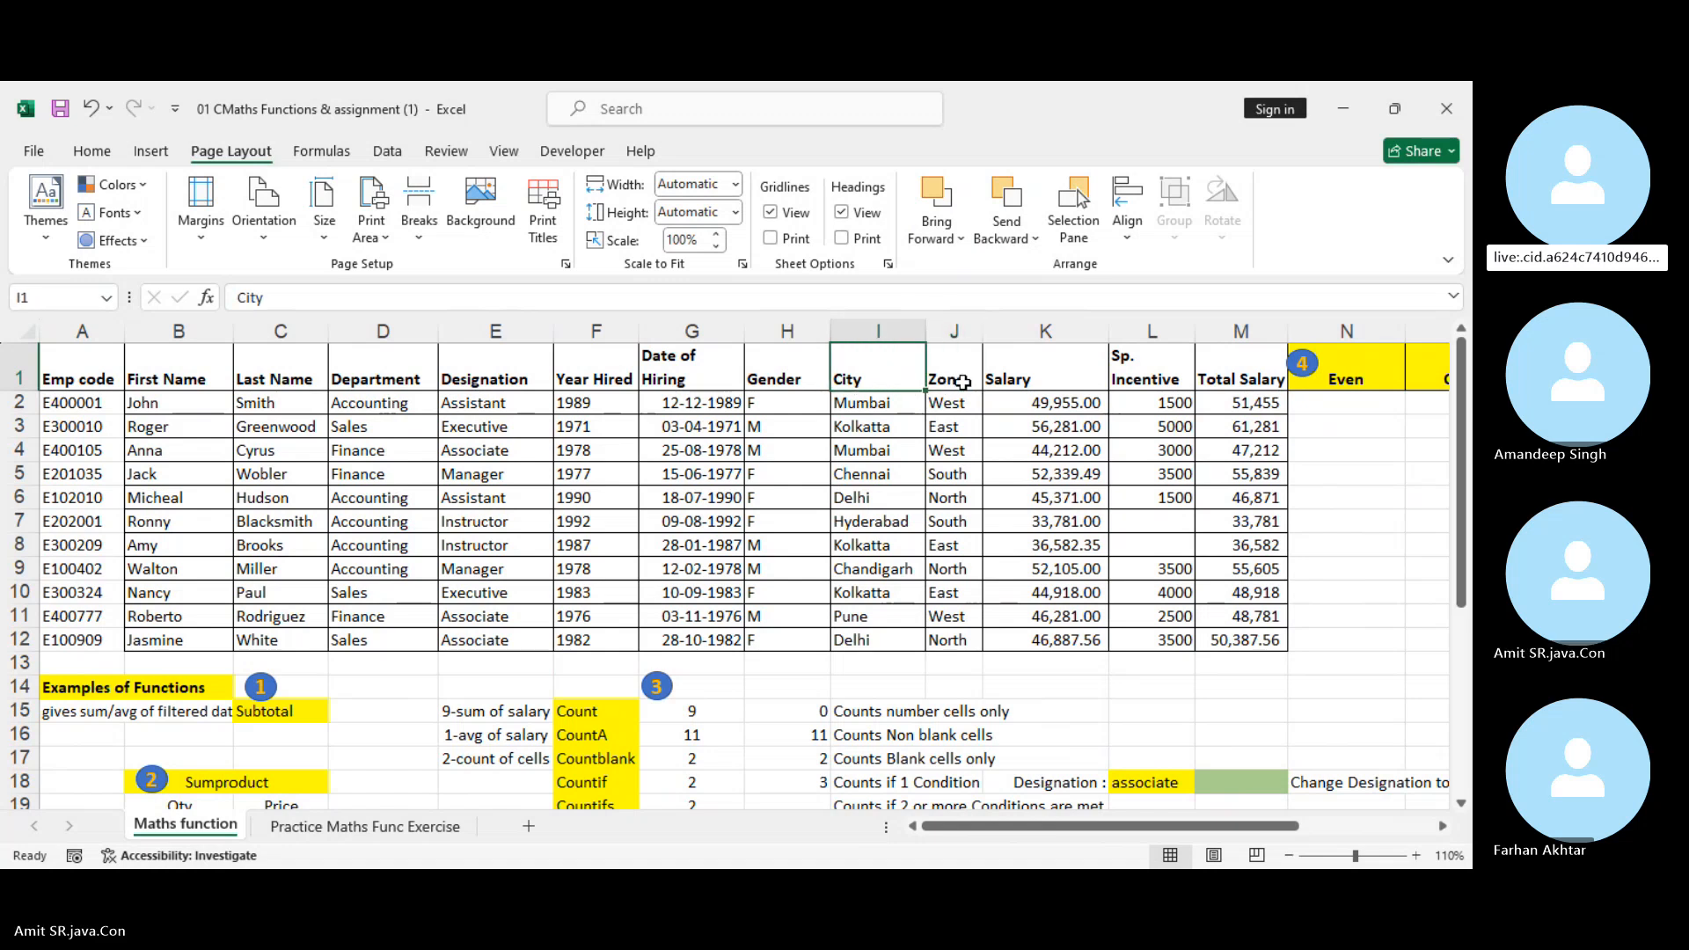
pyautogui.click(961, 382)
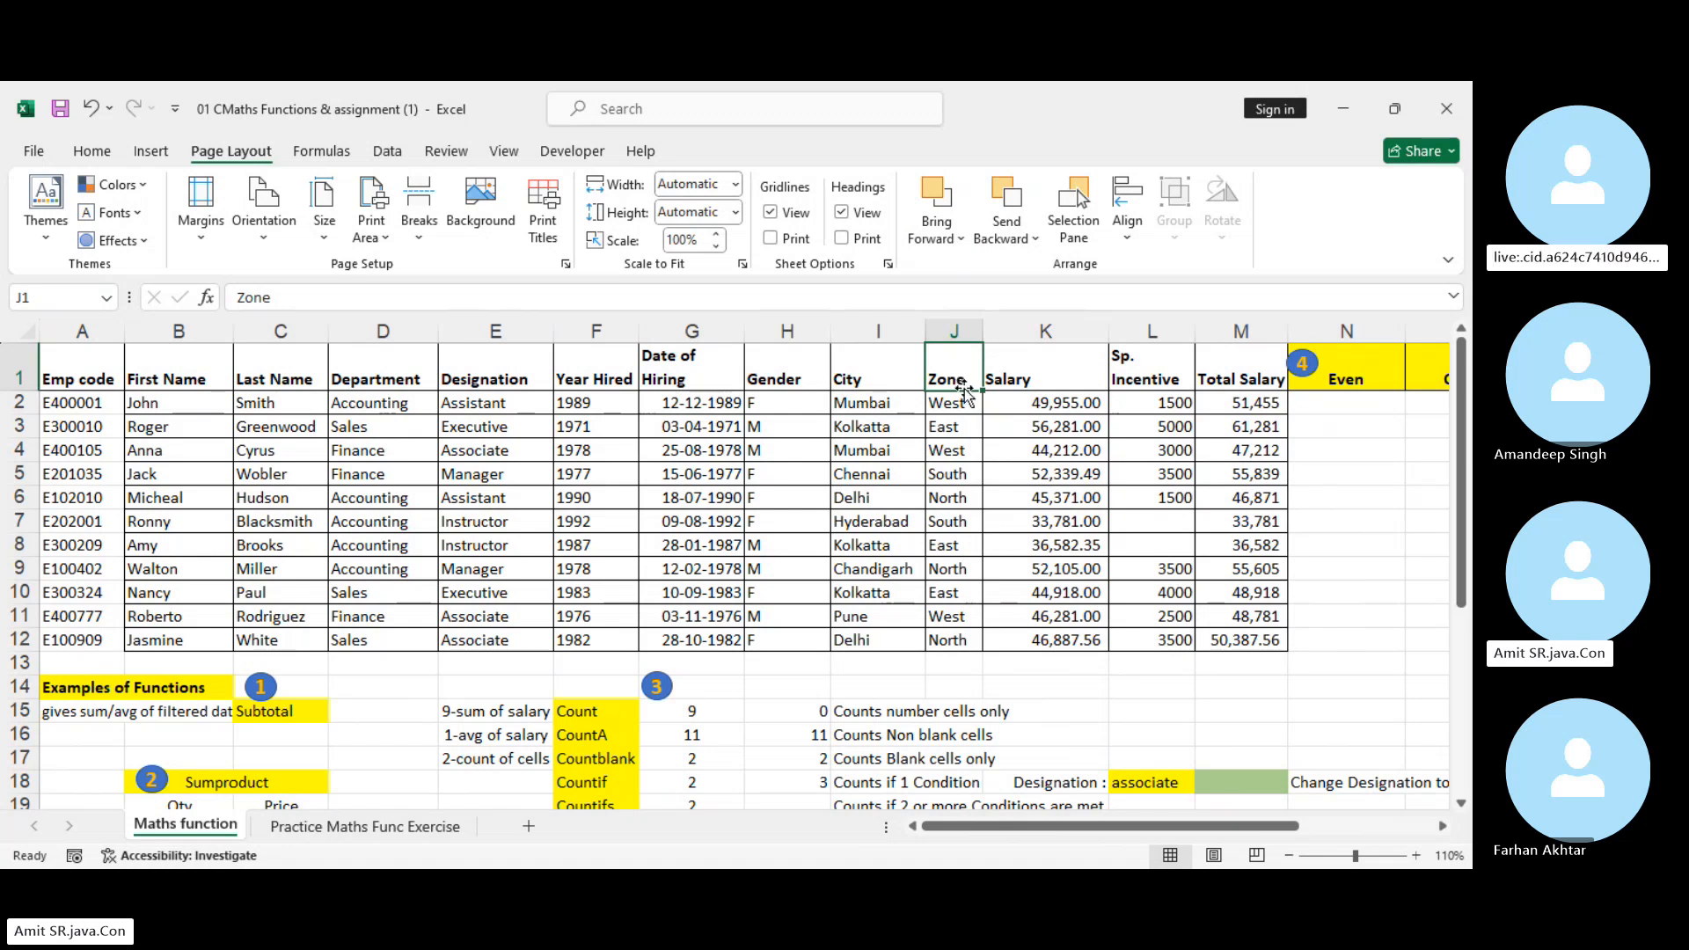
# Enter =COUNTIFS(City,"Delhi",Zone,"North") in cell H19 to count Delhi employees in the North zone
pyautogui.scroll(-4, 965, 396)
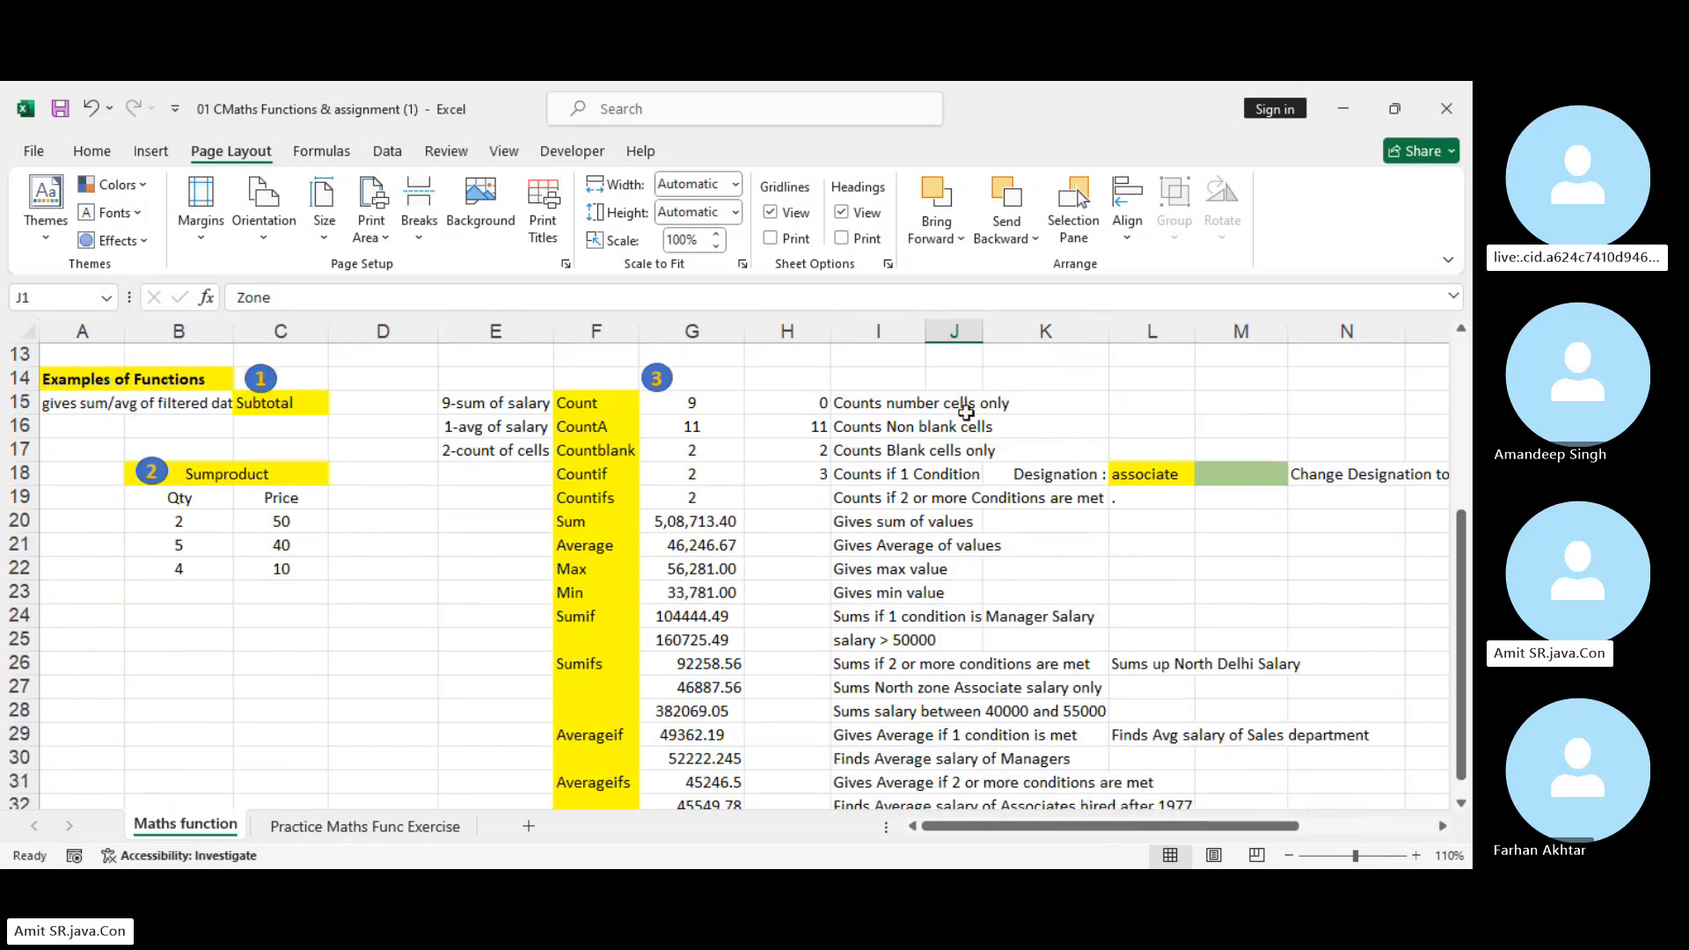
pyautogui.click(808, 494)
pyautogui.write('=cou')
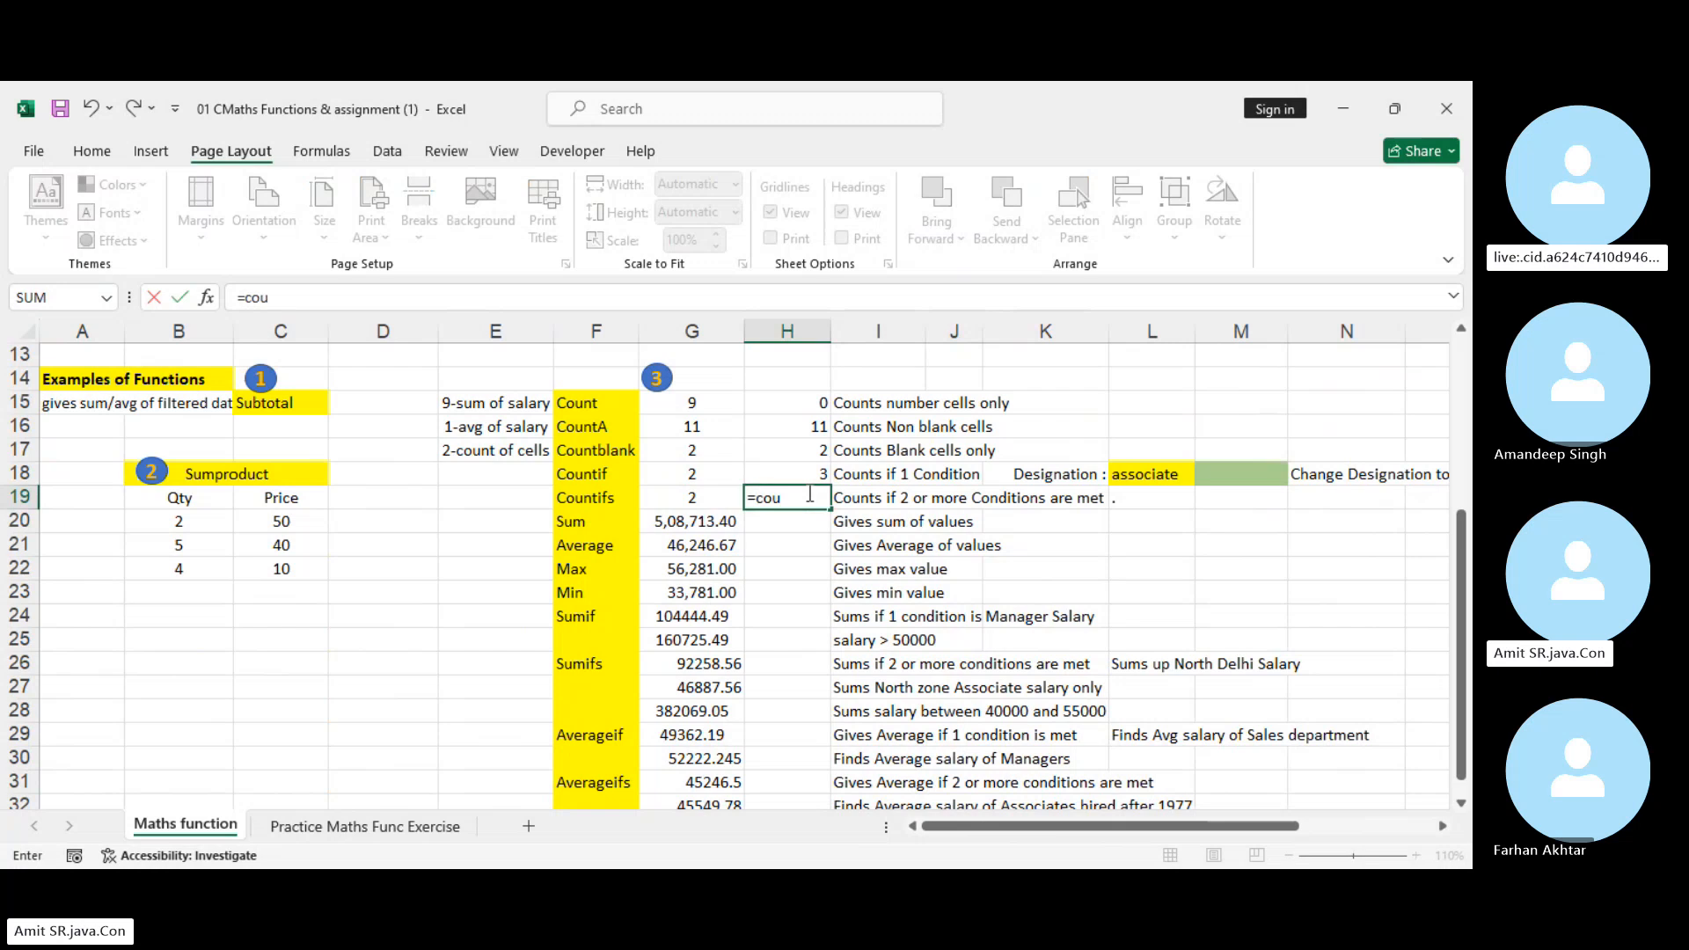
pyautogui.write('ntifs')
pyautogui.press('Tab')
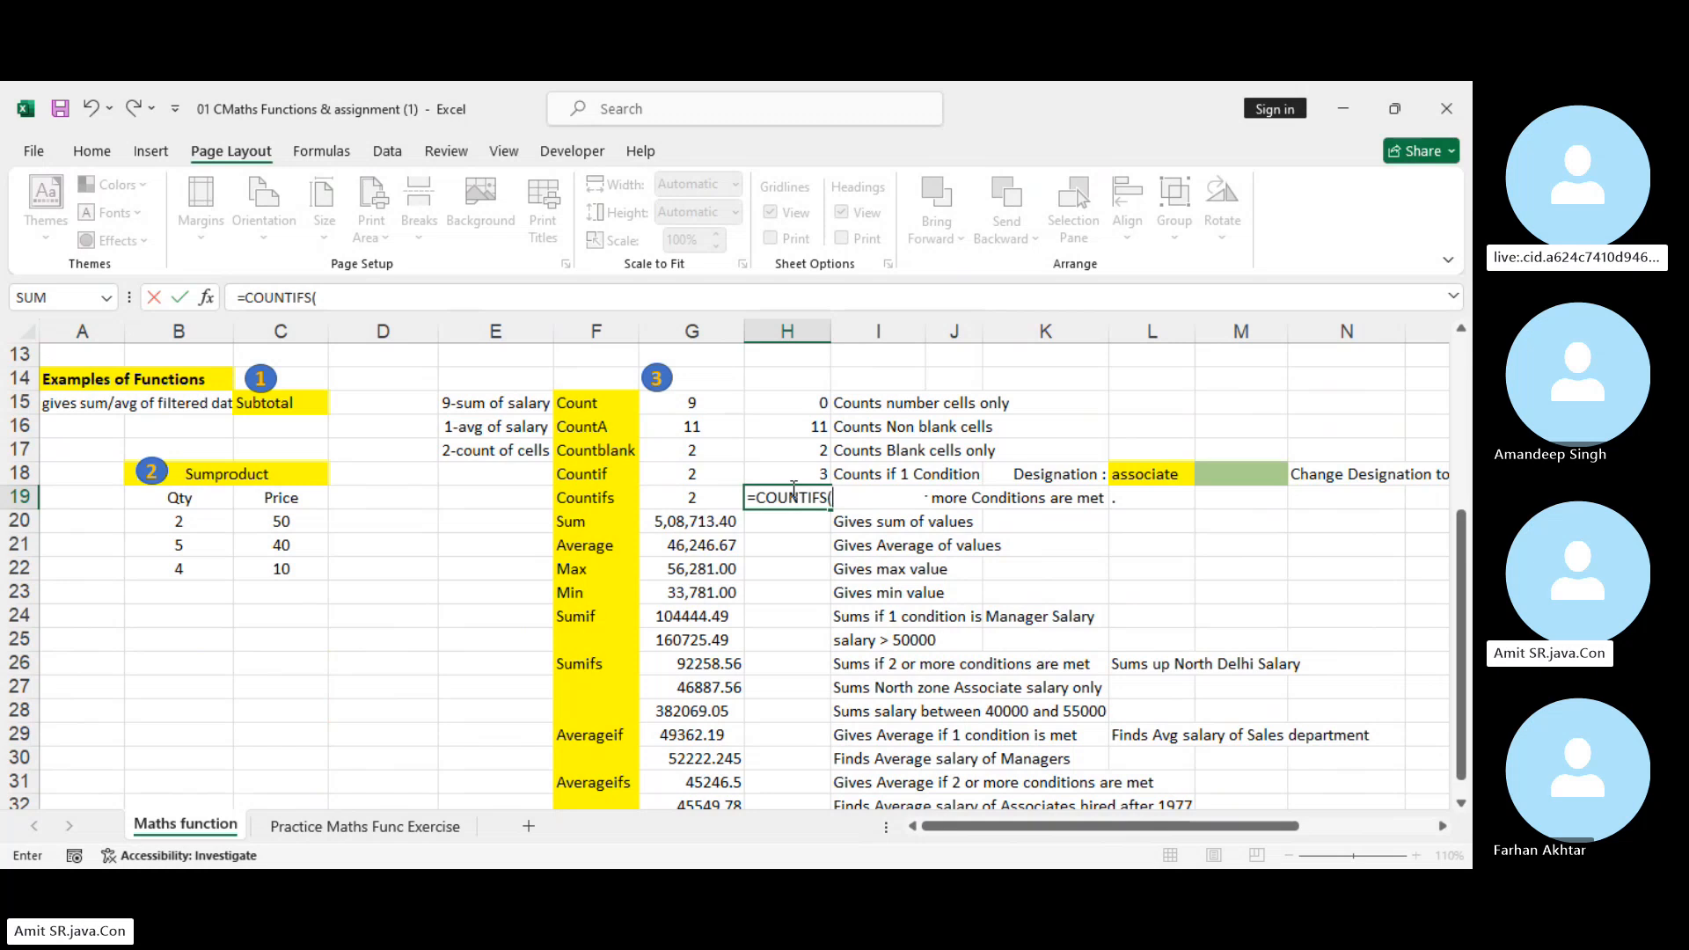
pyautogui.write('city,')
pyautogui.write('"Delhi",')
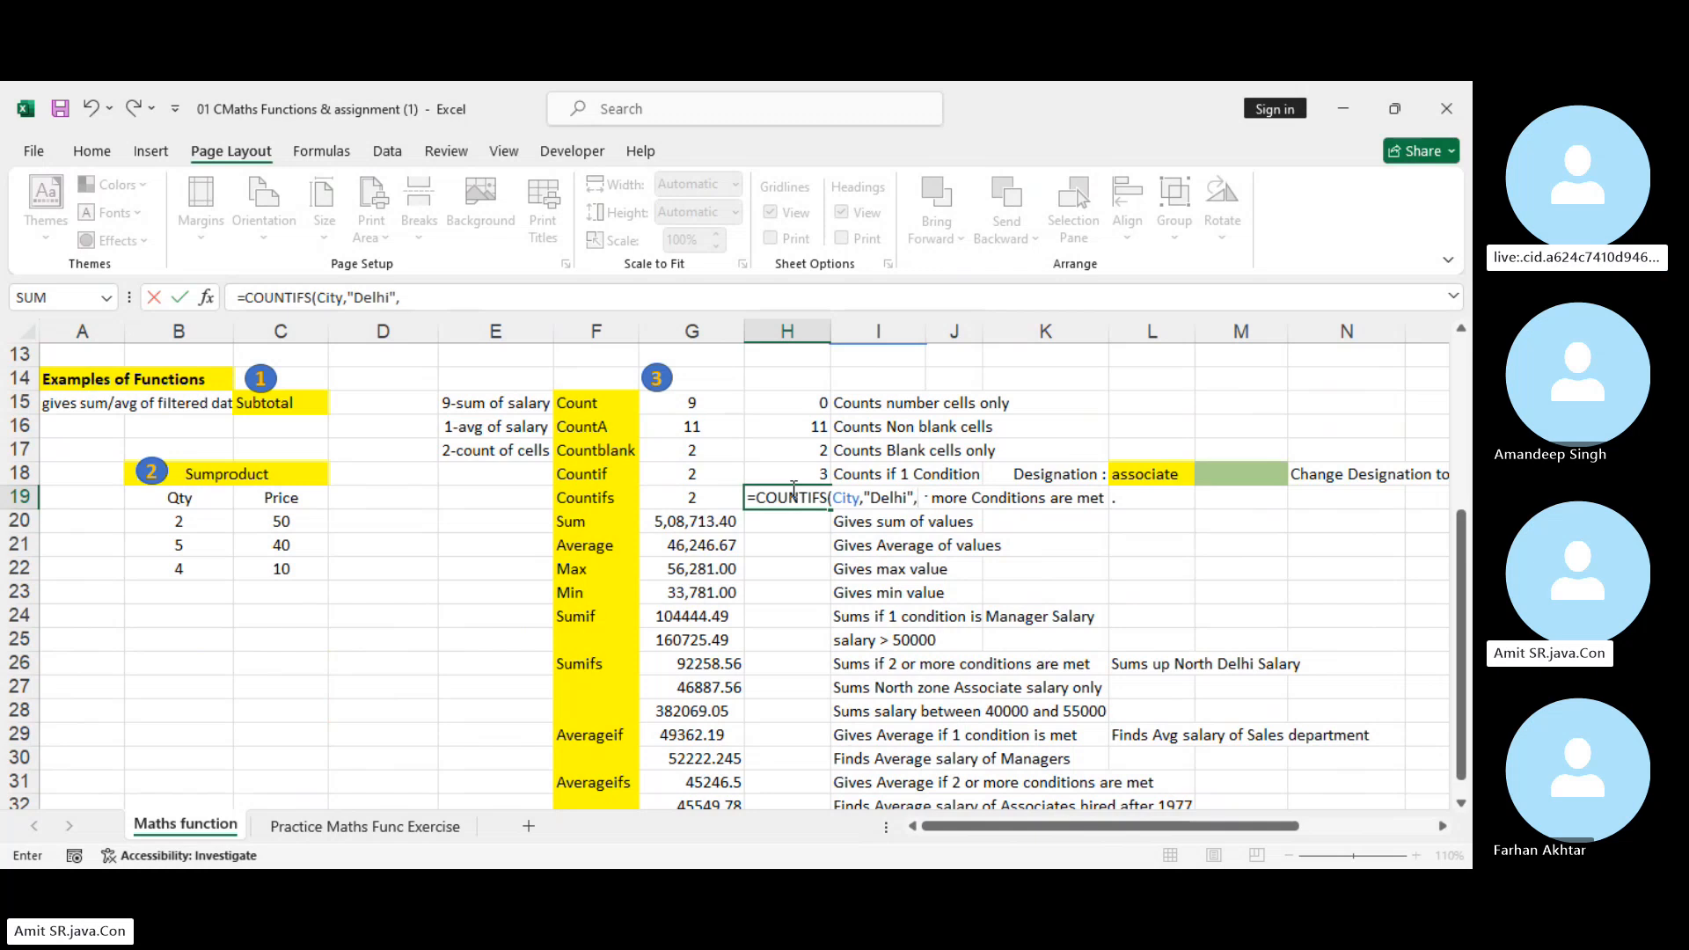
pyautogui.write('Zone,"No')
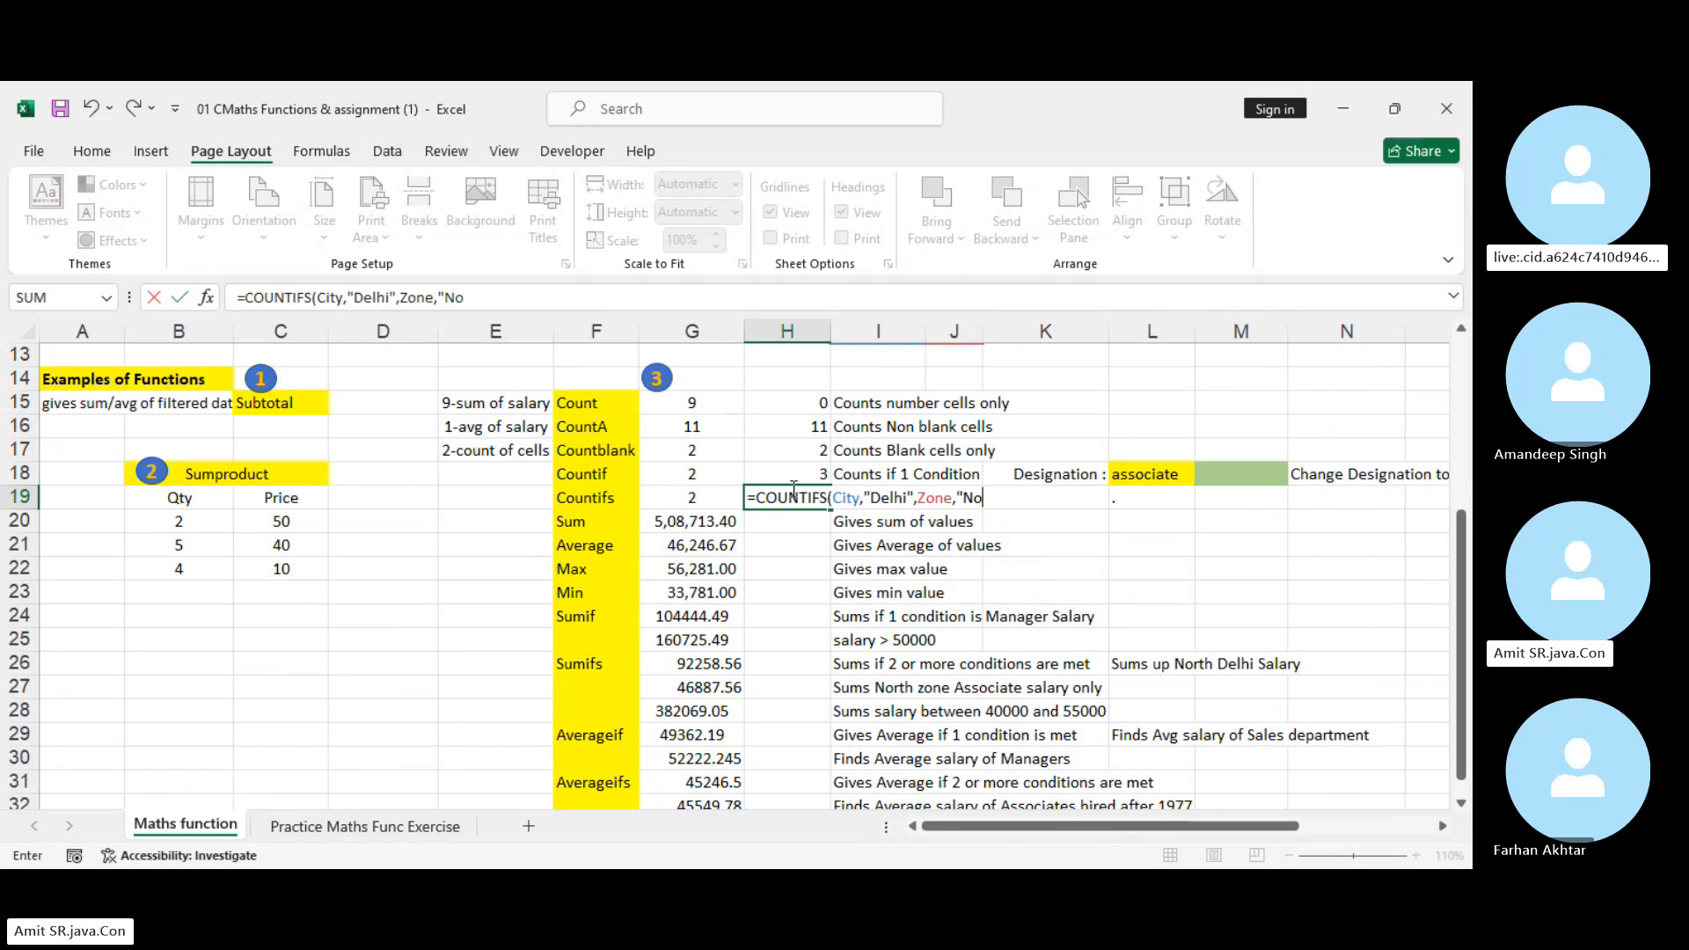
pyautogui.write('rth")')
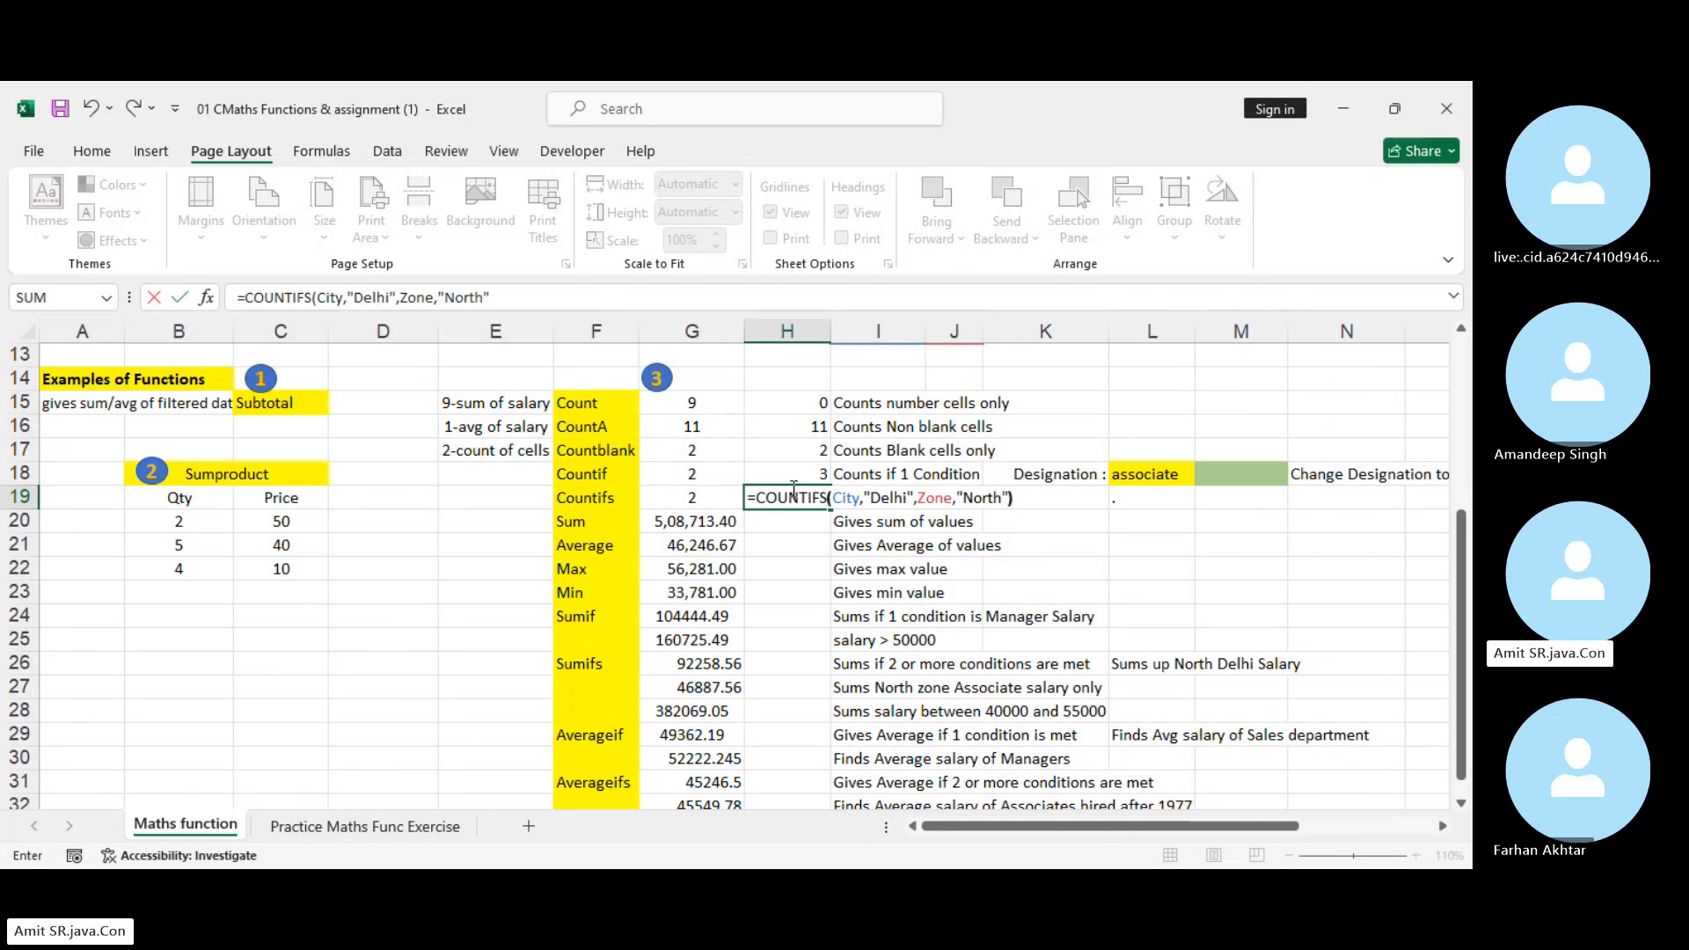
pyautogui.hotkey('ctrl', 'Return')
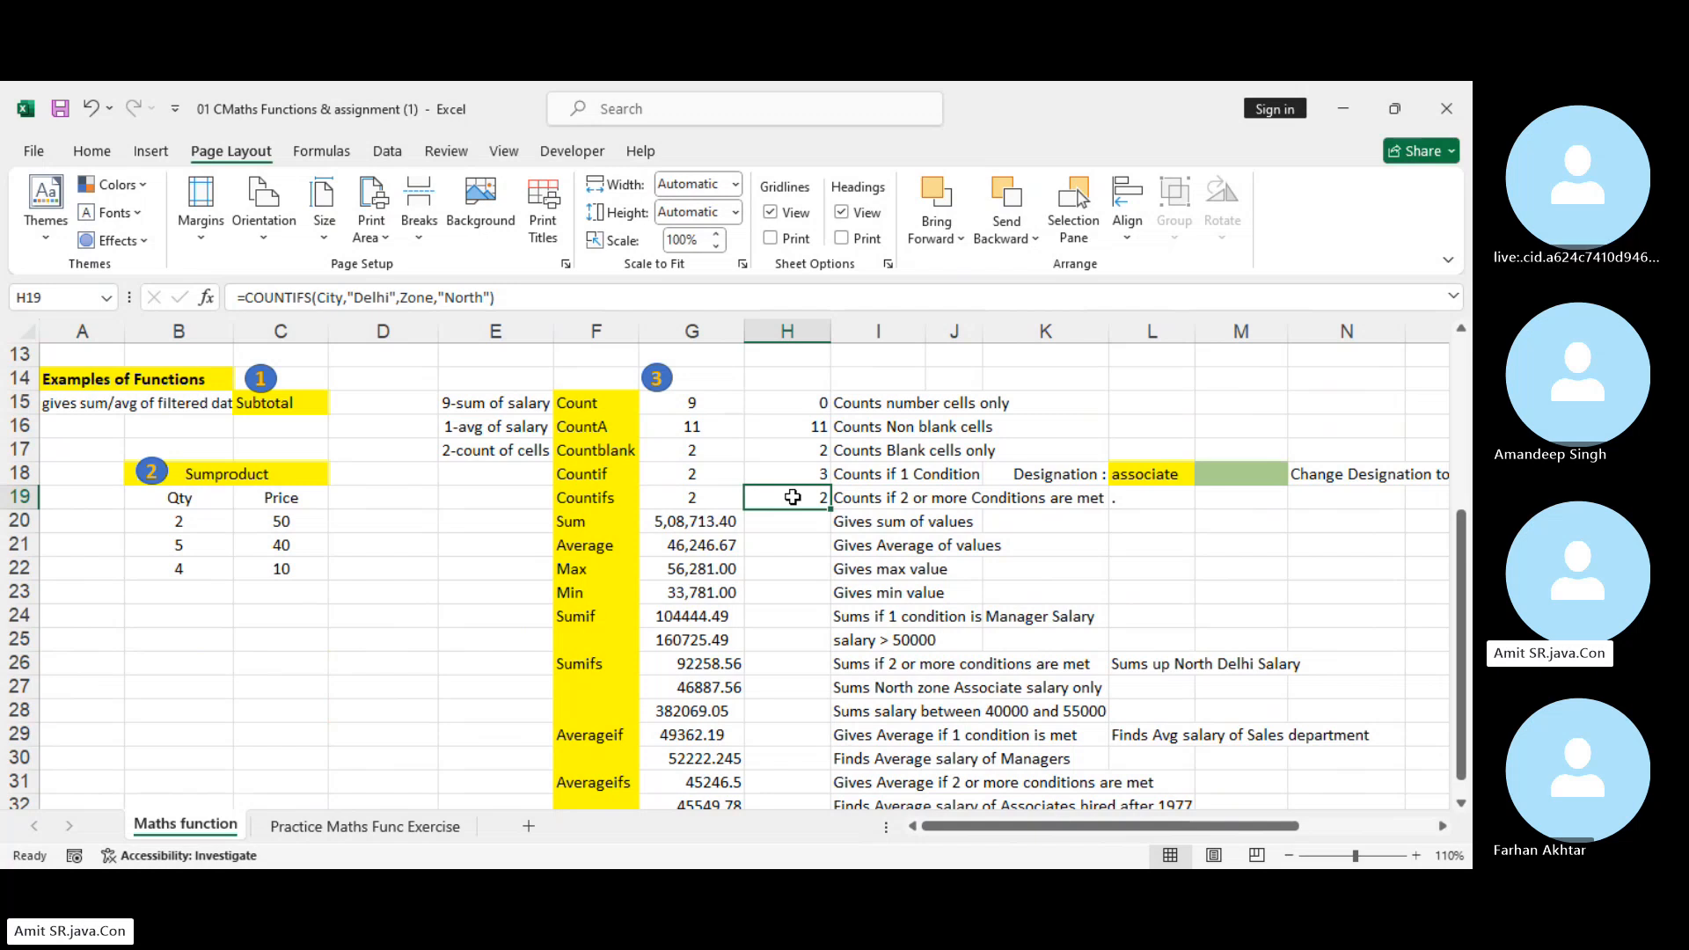
# Examine the City and Zone cells of the Delhi rows and the H19 result
pyautogui.scroll(4, 793, 497)
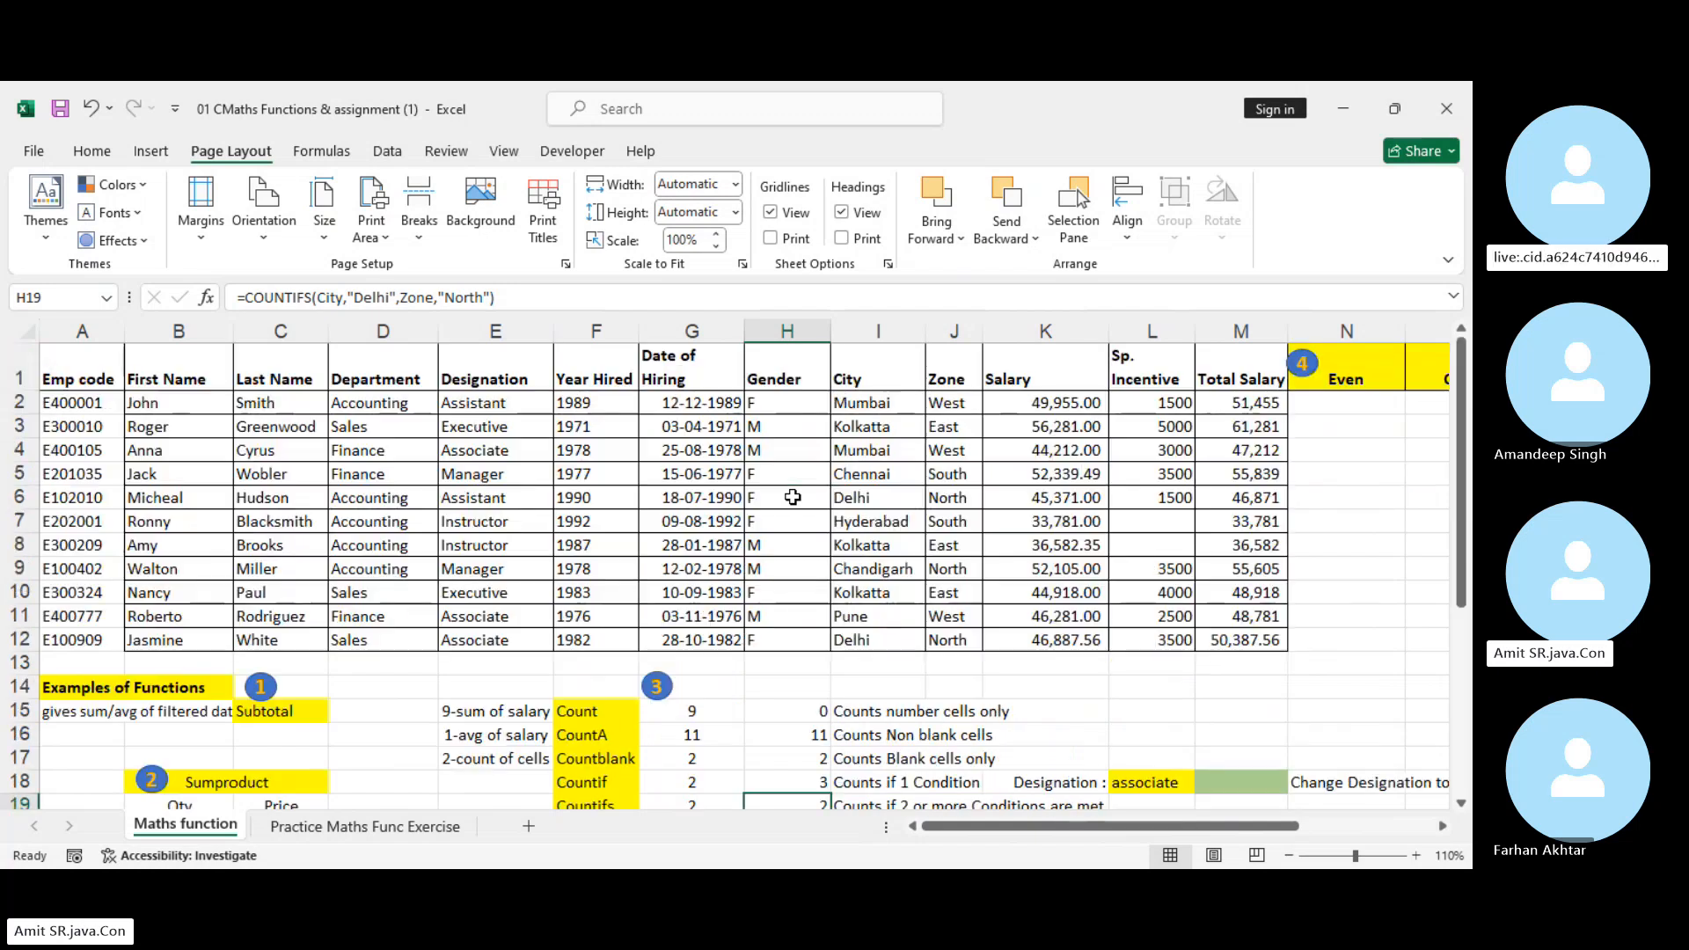
pyautogui.click(858, 380)
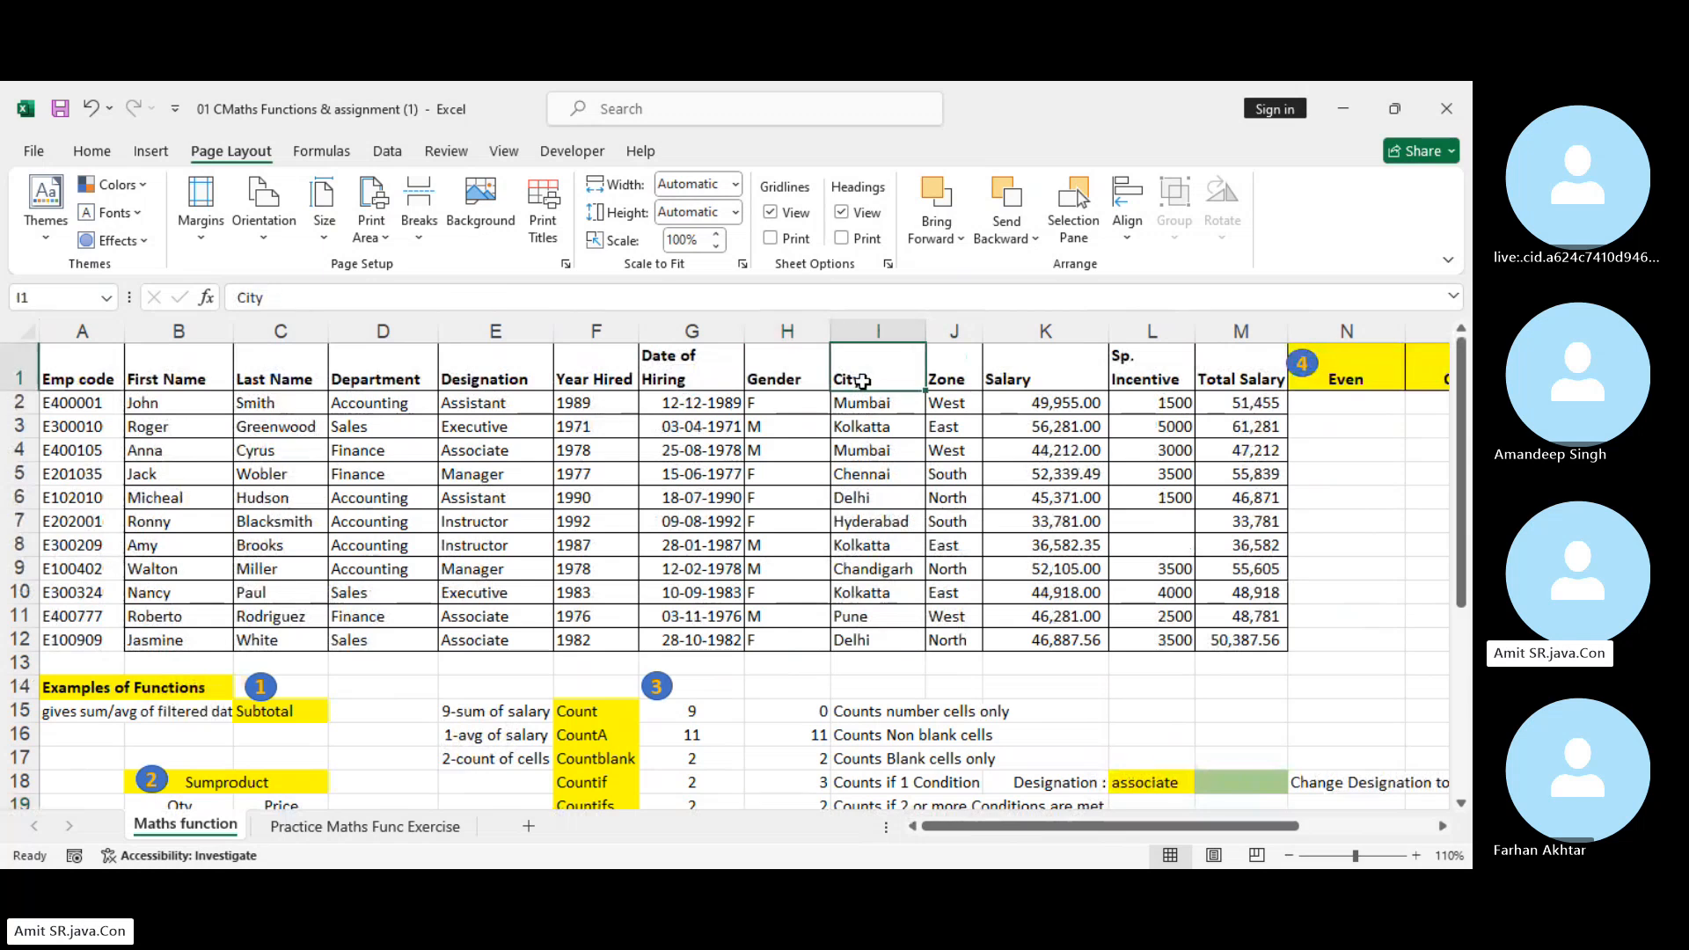
pyautogui.click(856, 497)
pyautogui.click(962, 497)
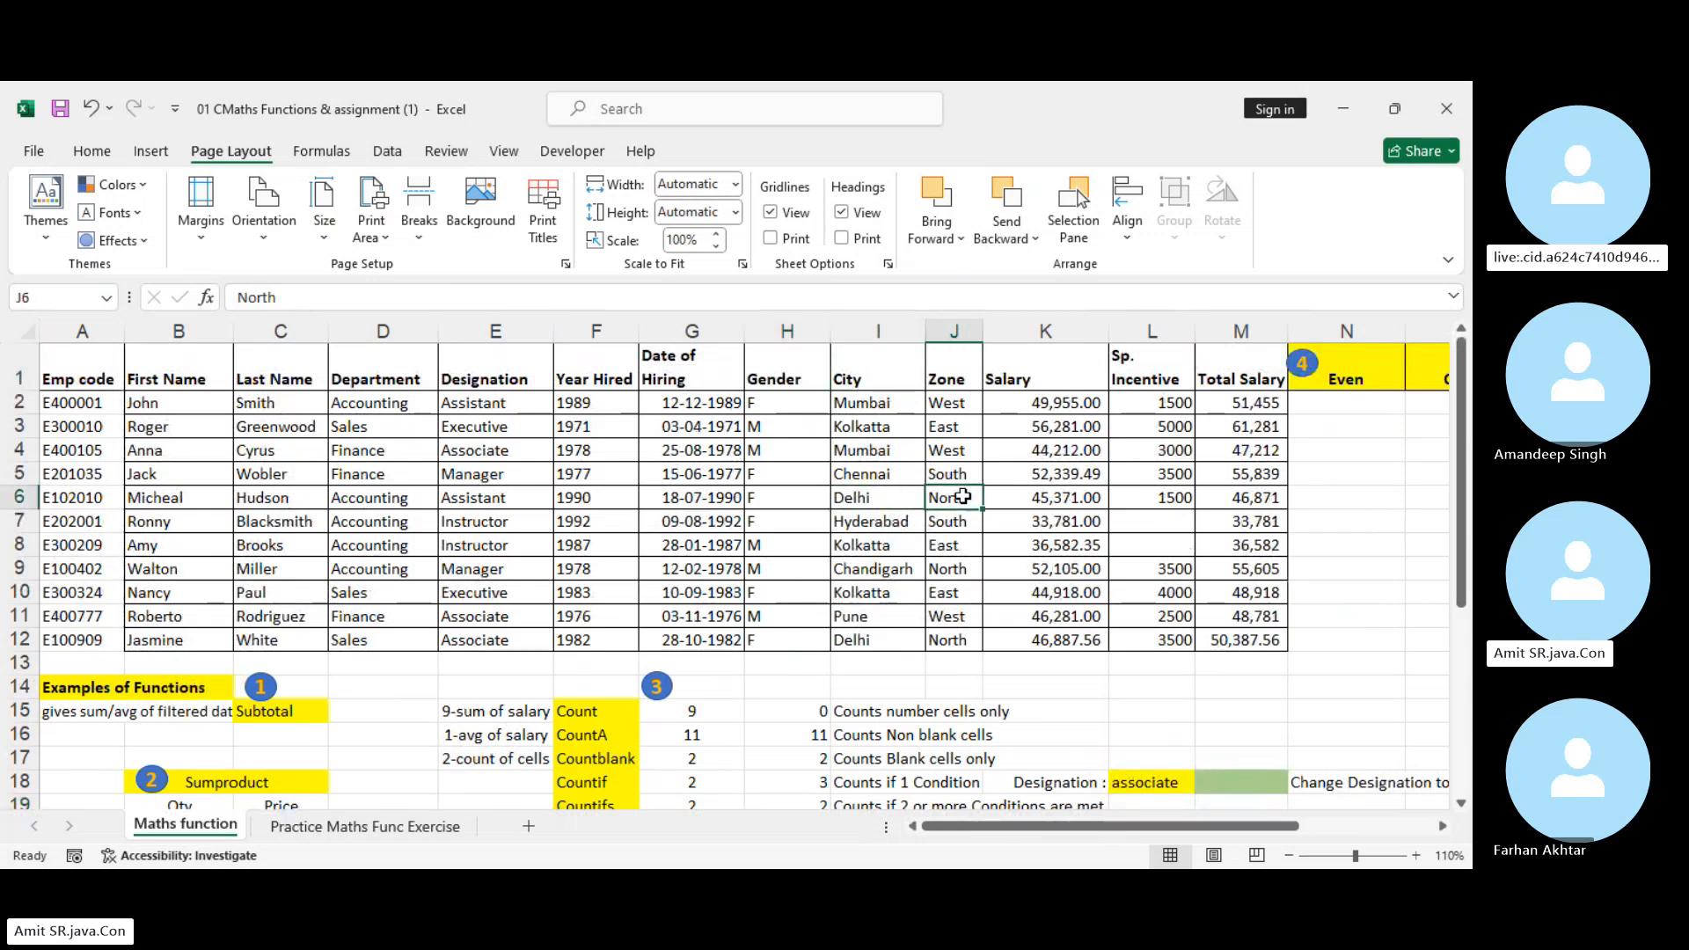
pyautogui.click(856, 649)
pyautogui.click(945, 647)
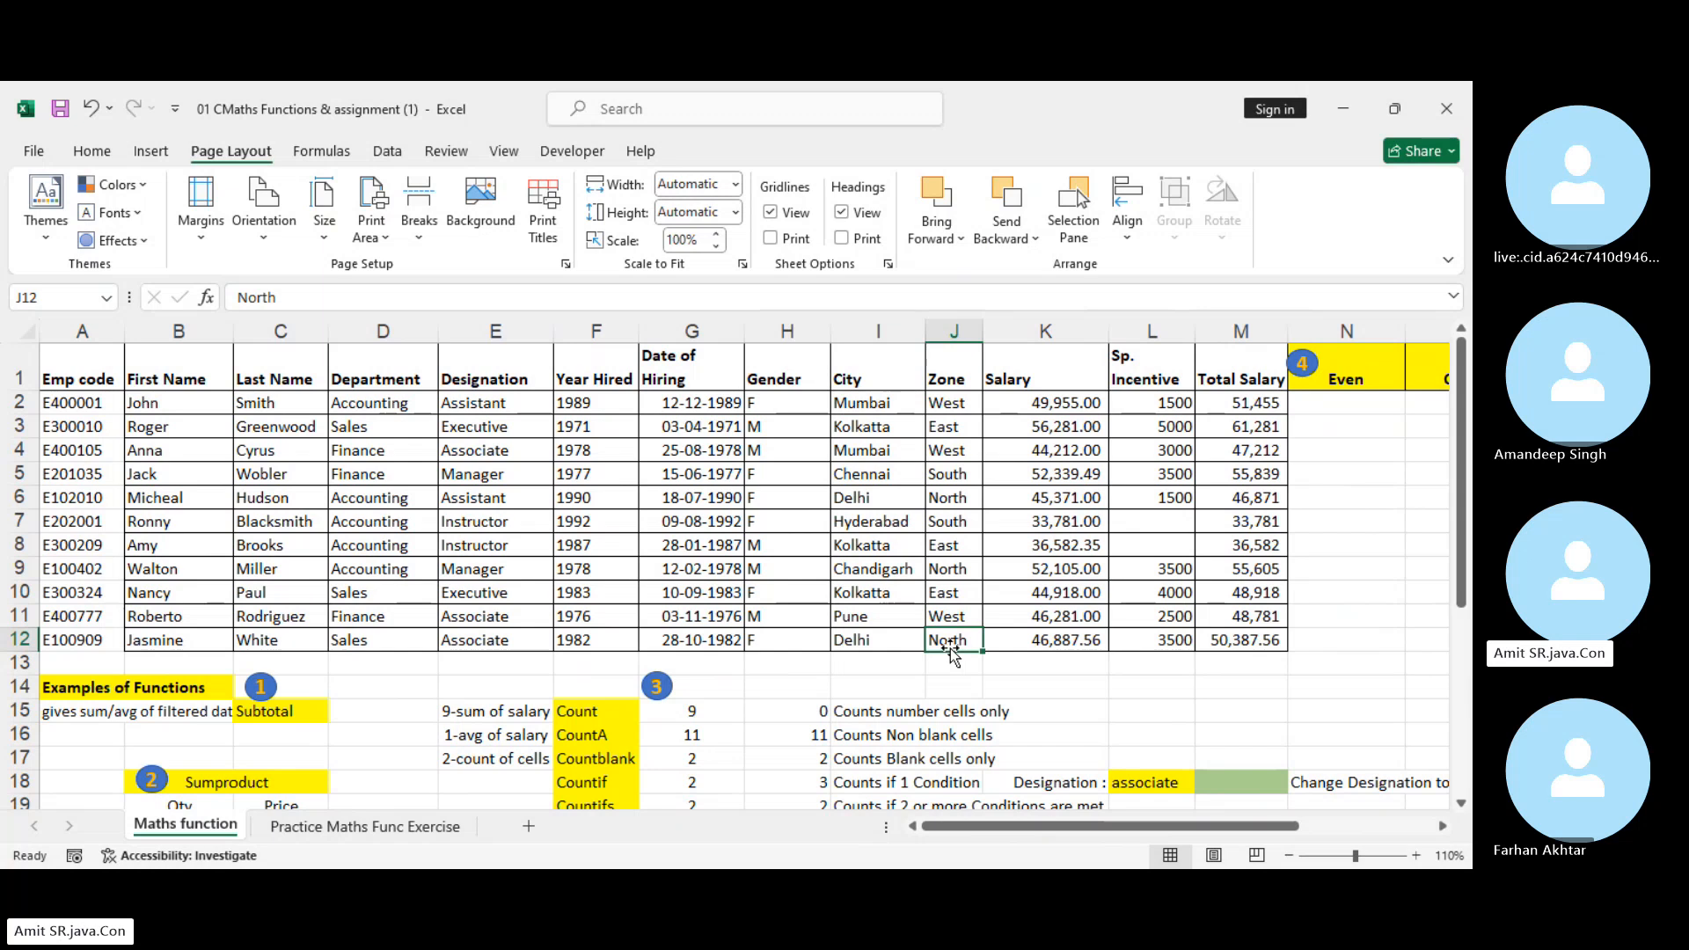
pyautogui.scroll(-3, 949, 648)
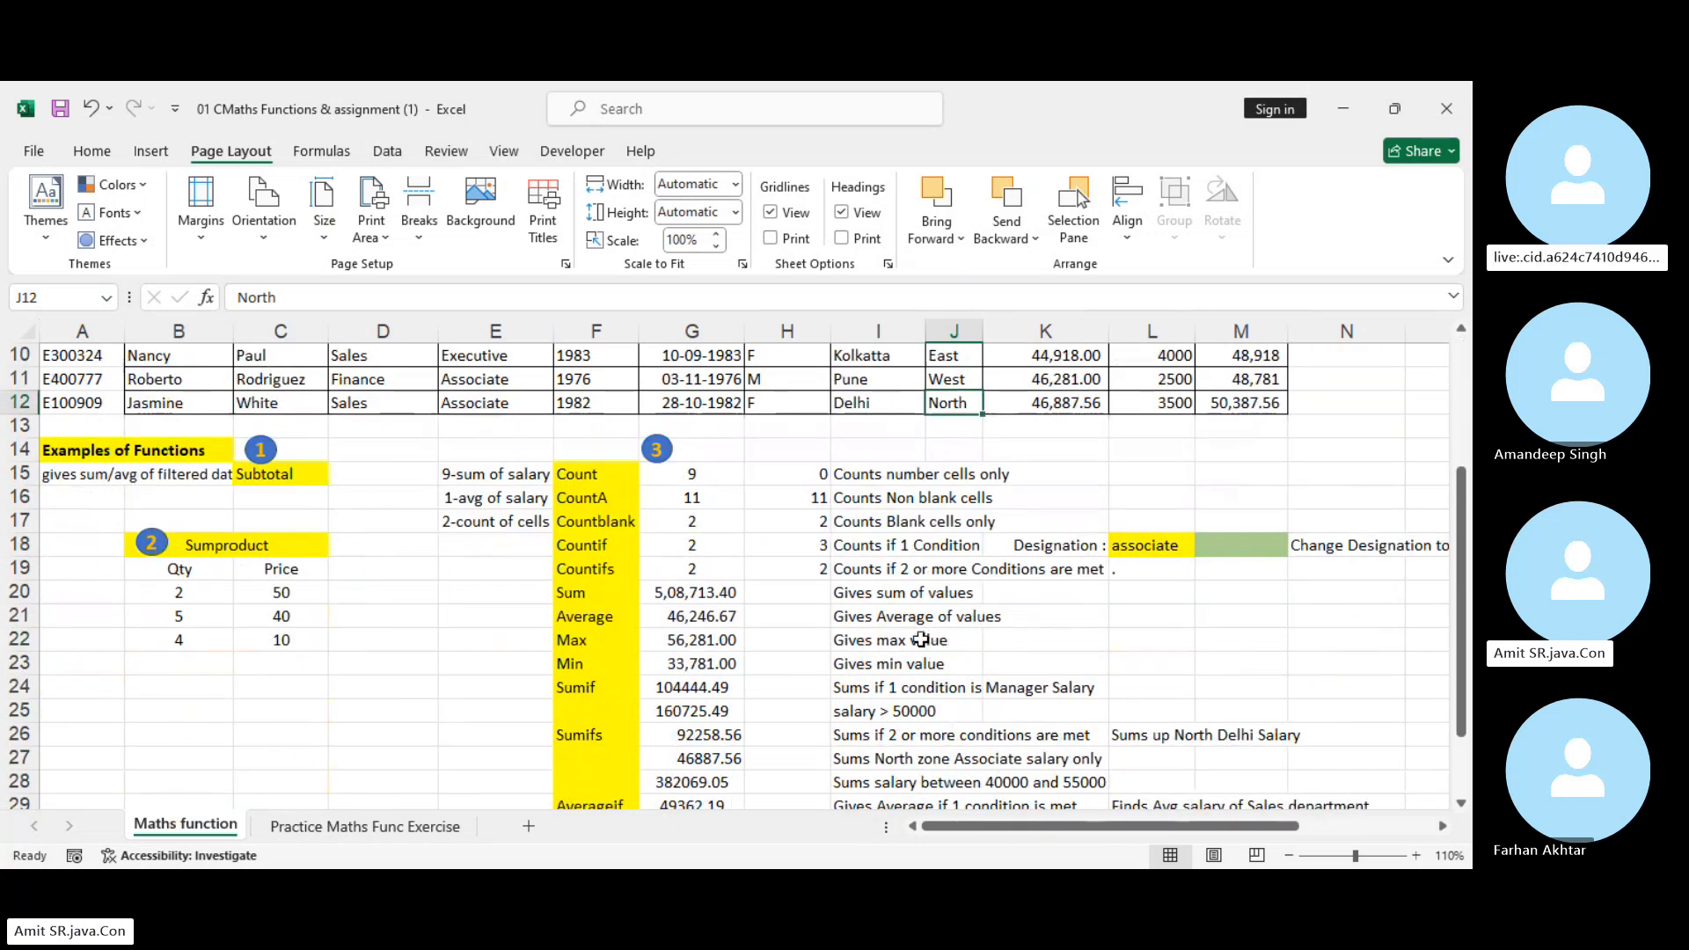
pyautogui.click(802, 570)
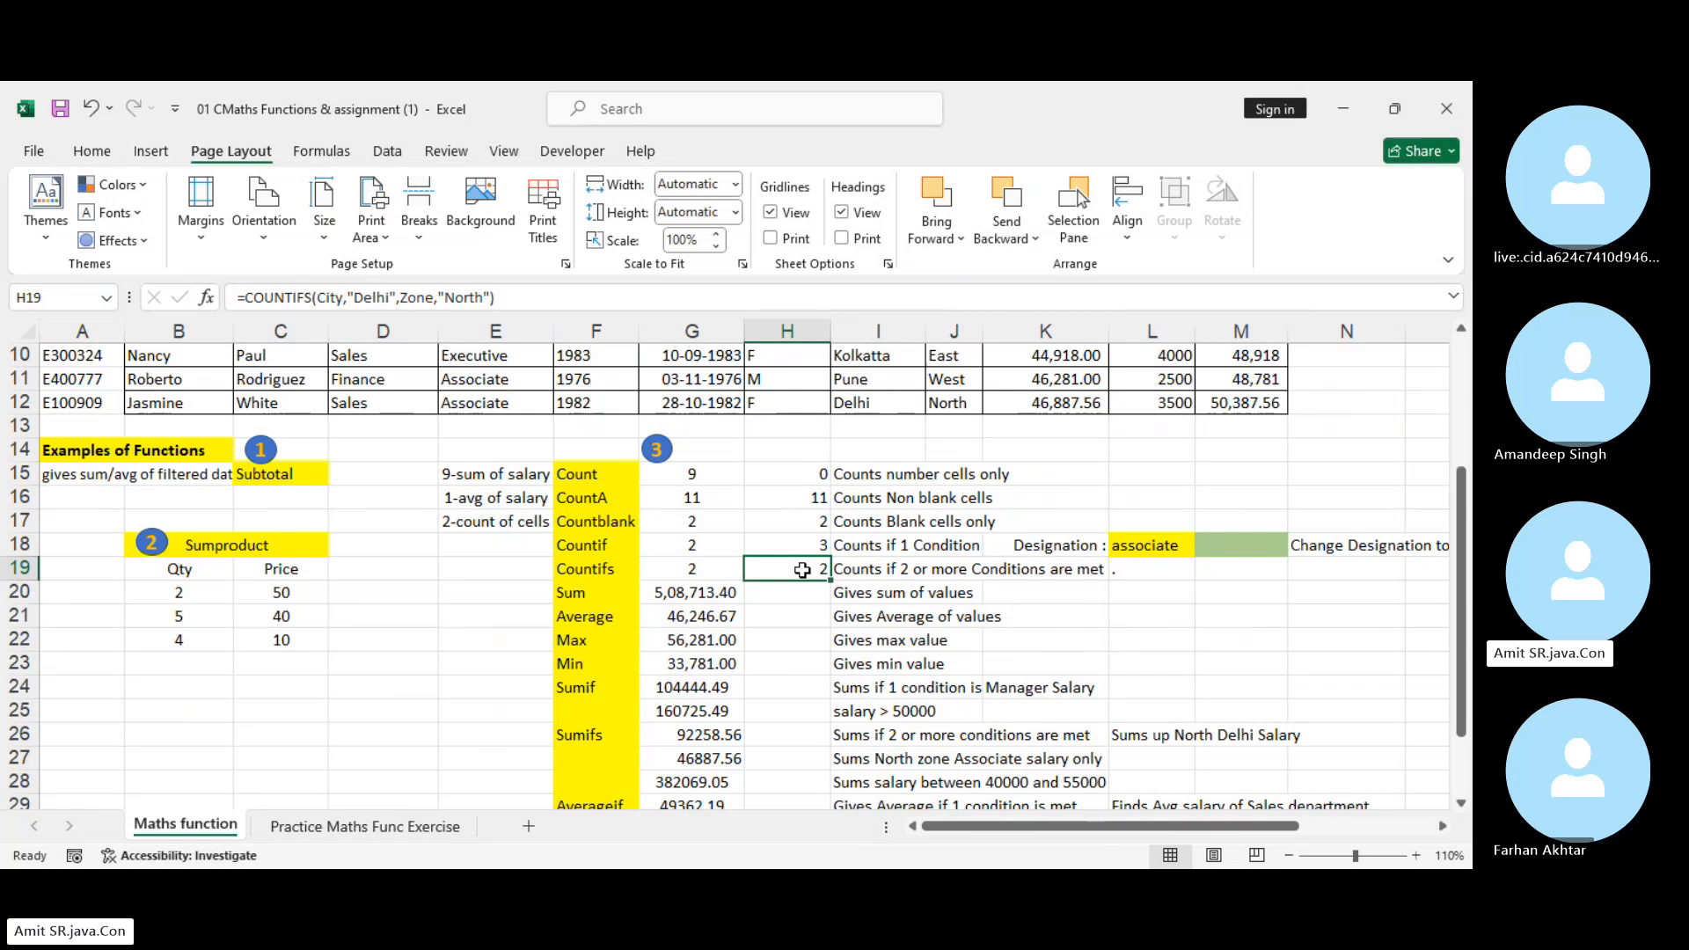
# Add a Gender criterion using cell H7 to make =COUNTIFS(City,"Delhi",Zone,"North",Gender,H7) in H19
pyautogui.scroll(3, 803, 570)
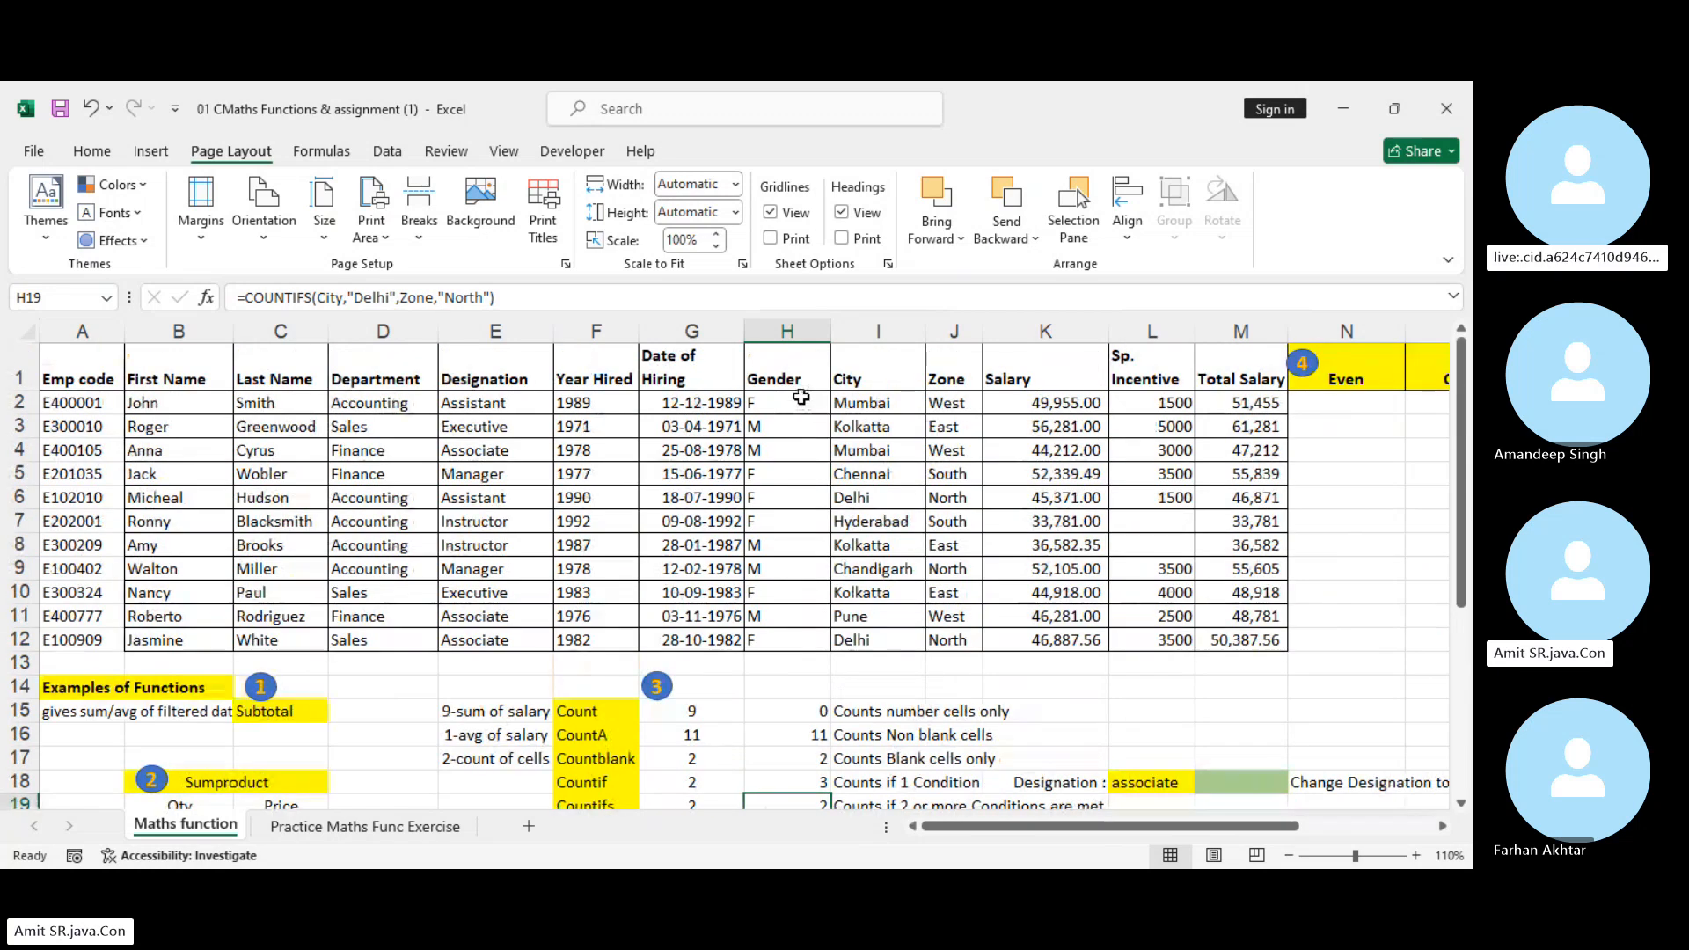
pyautogui.scroll(-4, 800, 396)
pyautogui.scroll(4, 610, 400)
pyautogui.click(595, 297)
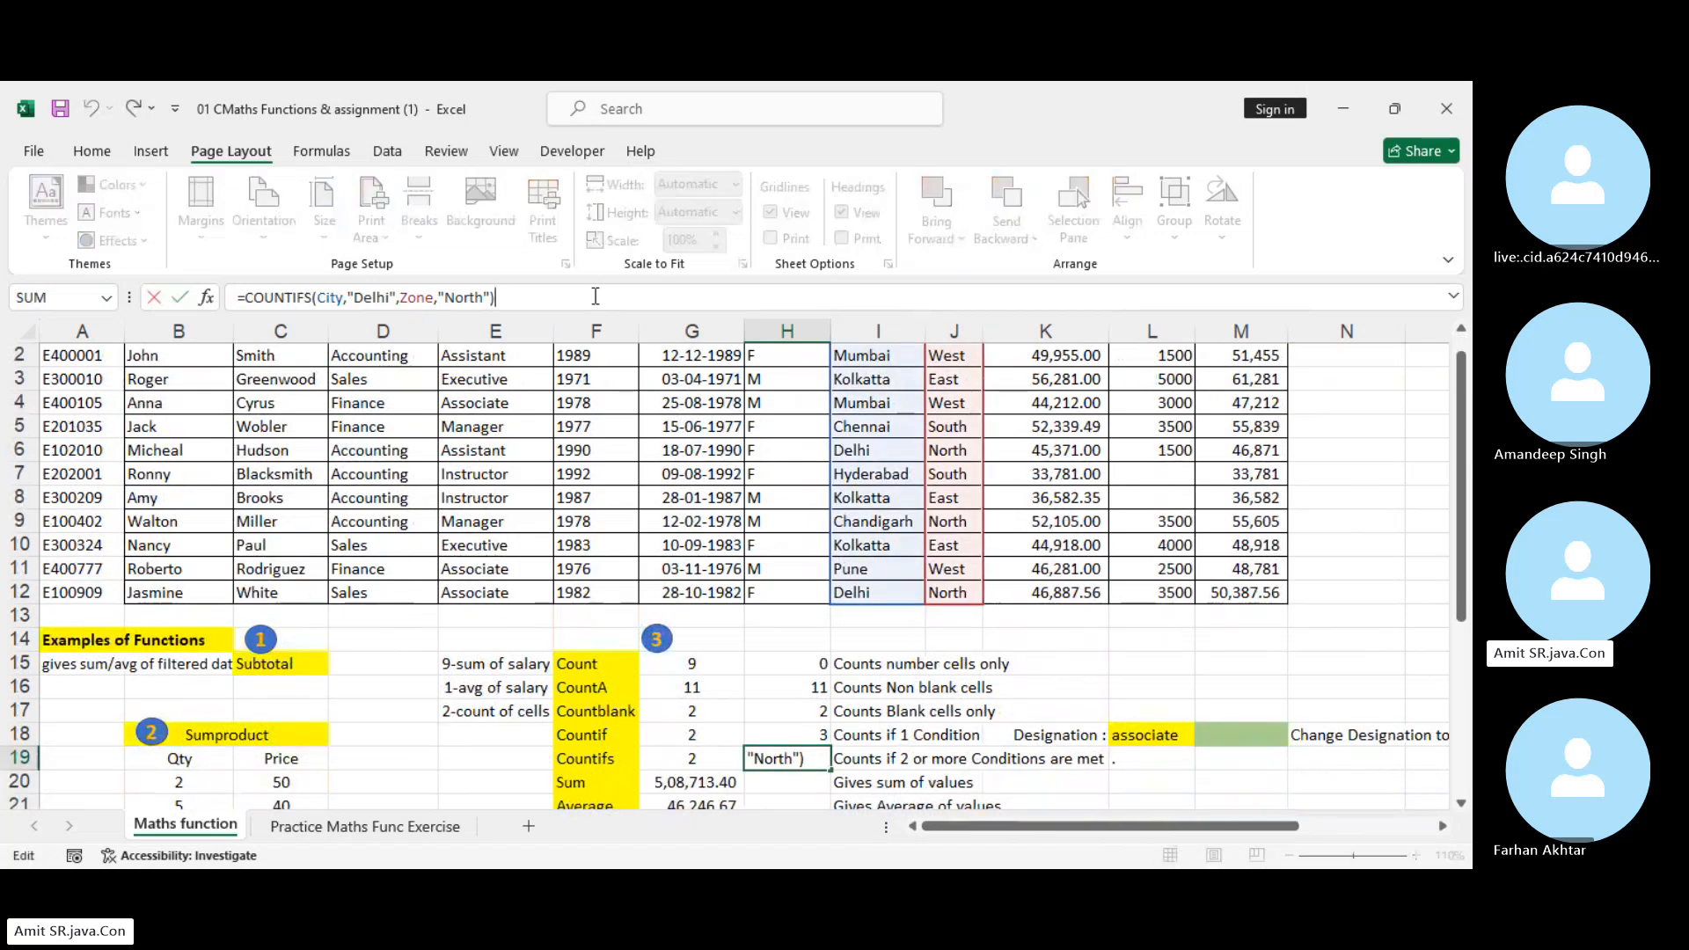
pyautogui.press('BackSpace')
pyautogui.write('gender')
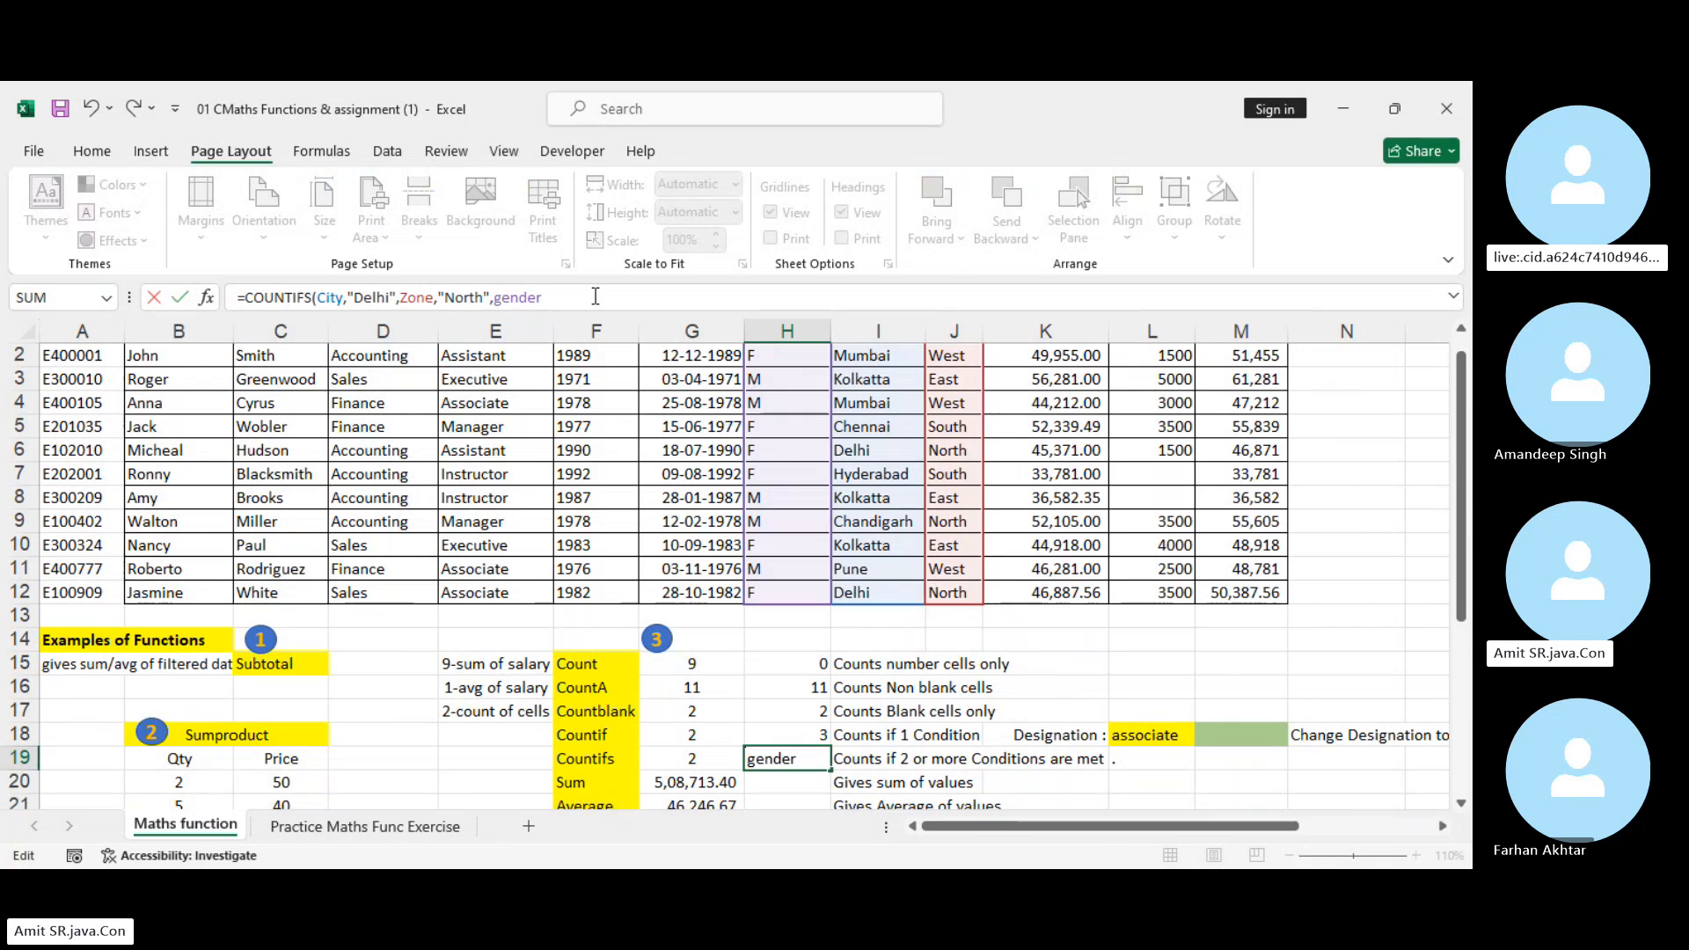
pyautogui.press('Tab')
pyautogui.write(',')
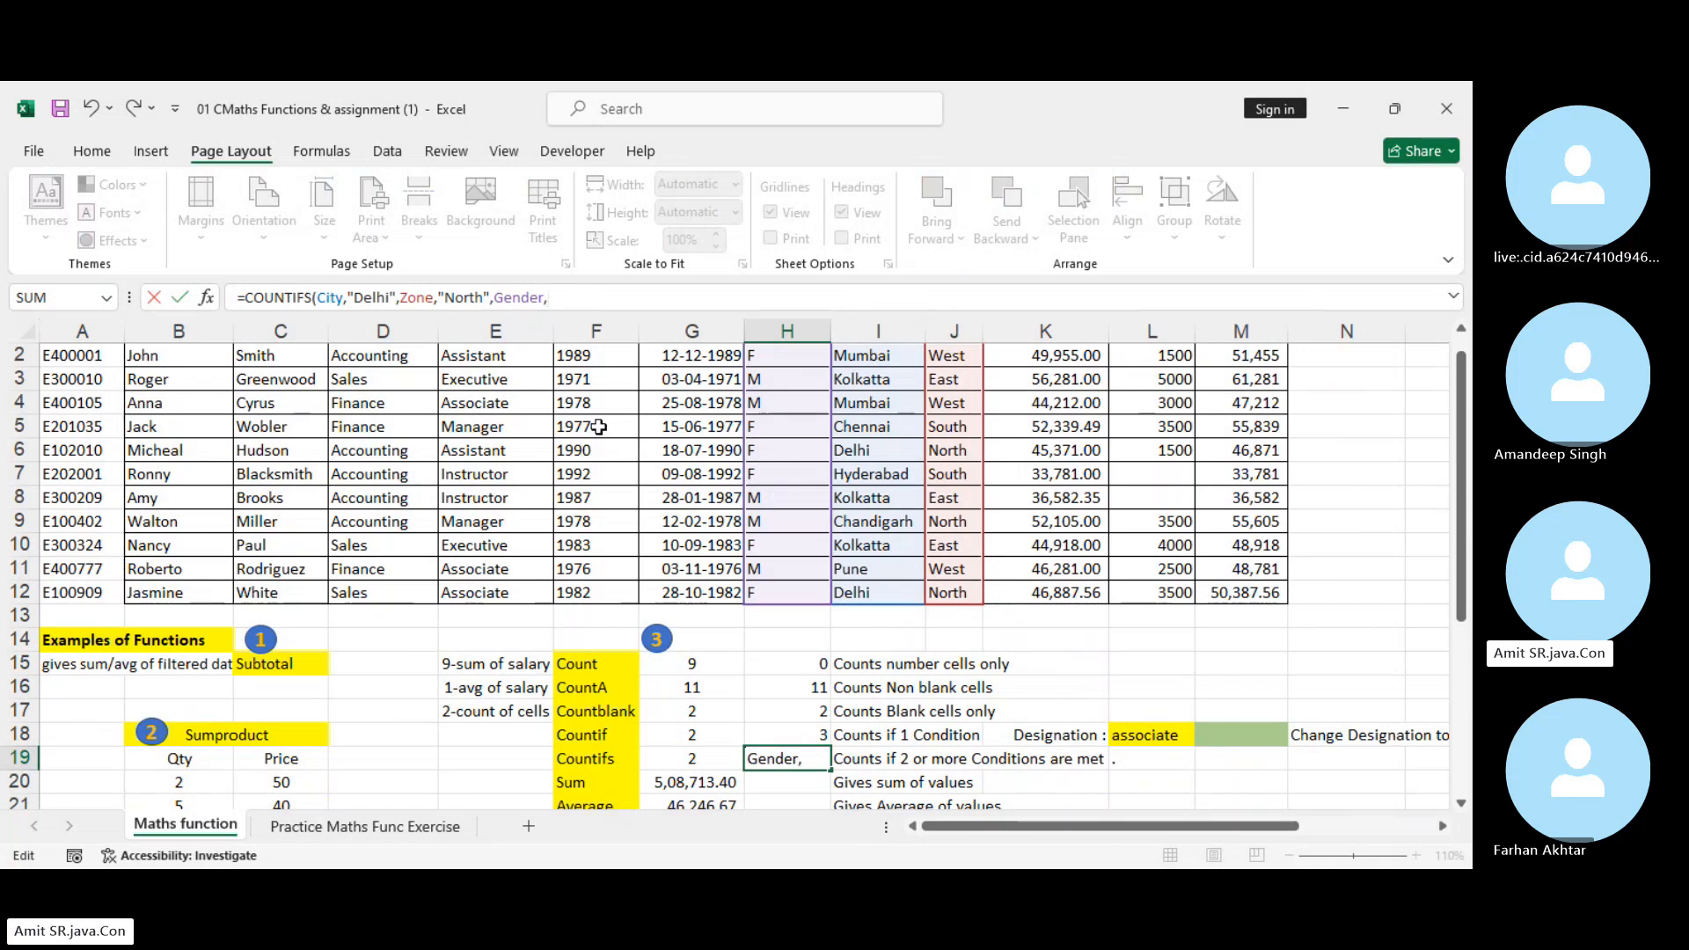
pyautogui.click(797, 475)
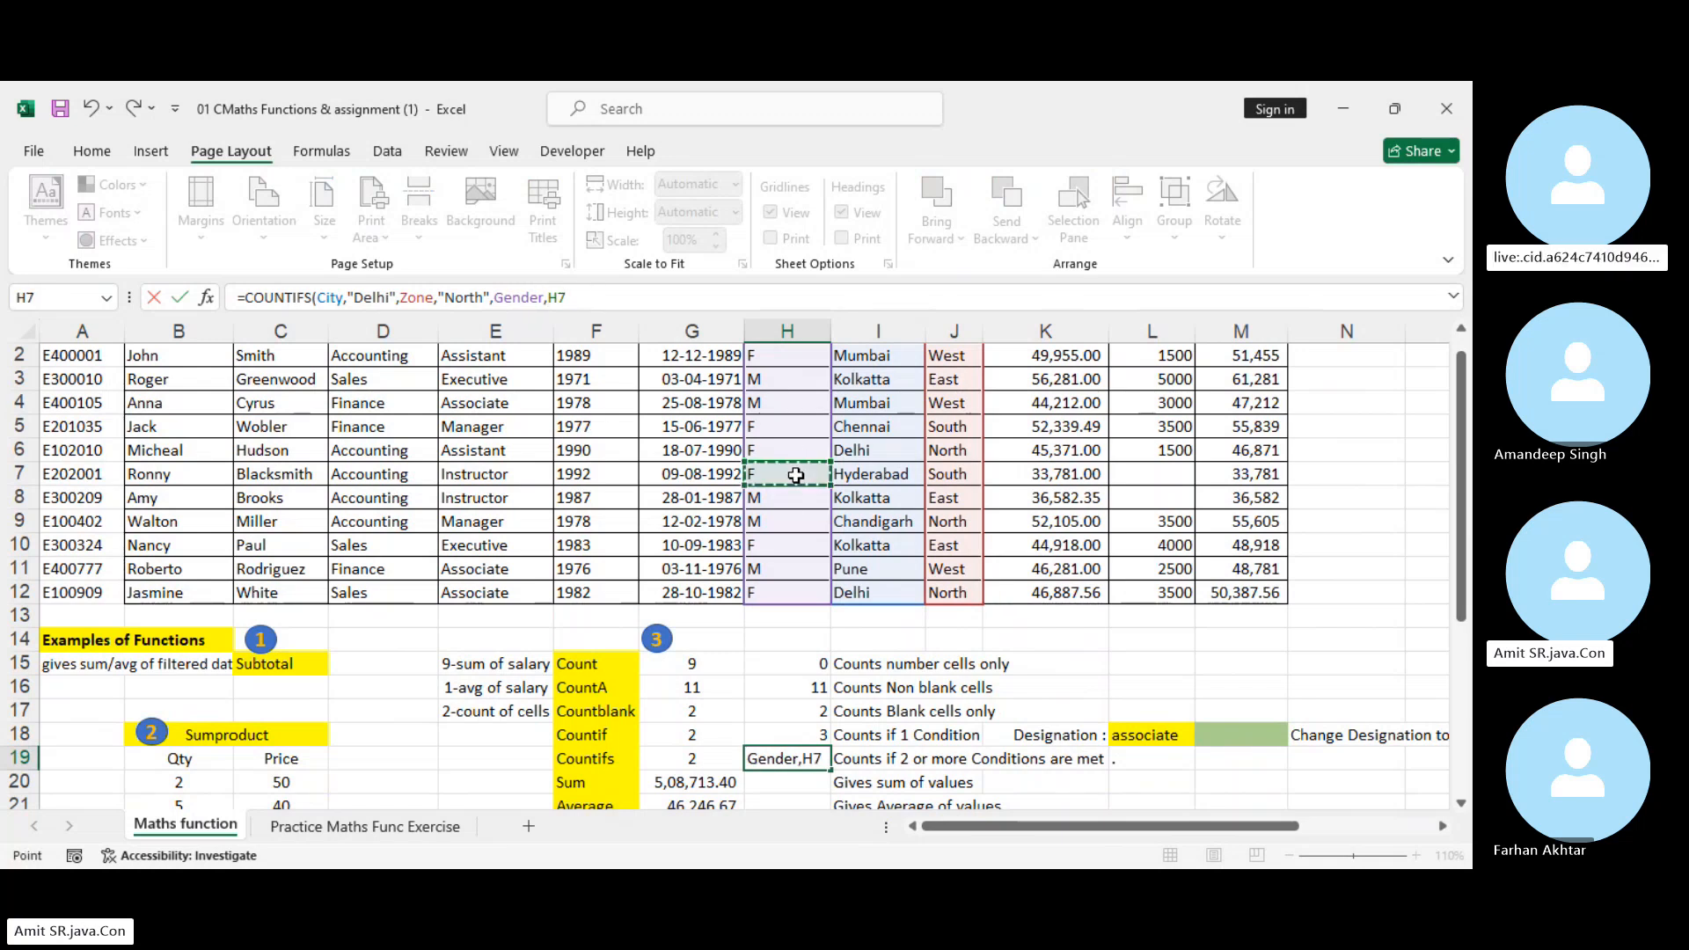
pyautogui.write(')')
pyautogui.hotkey('ctrl', 'Return')
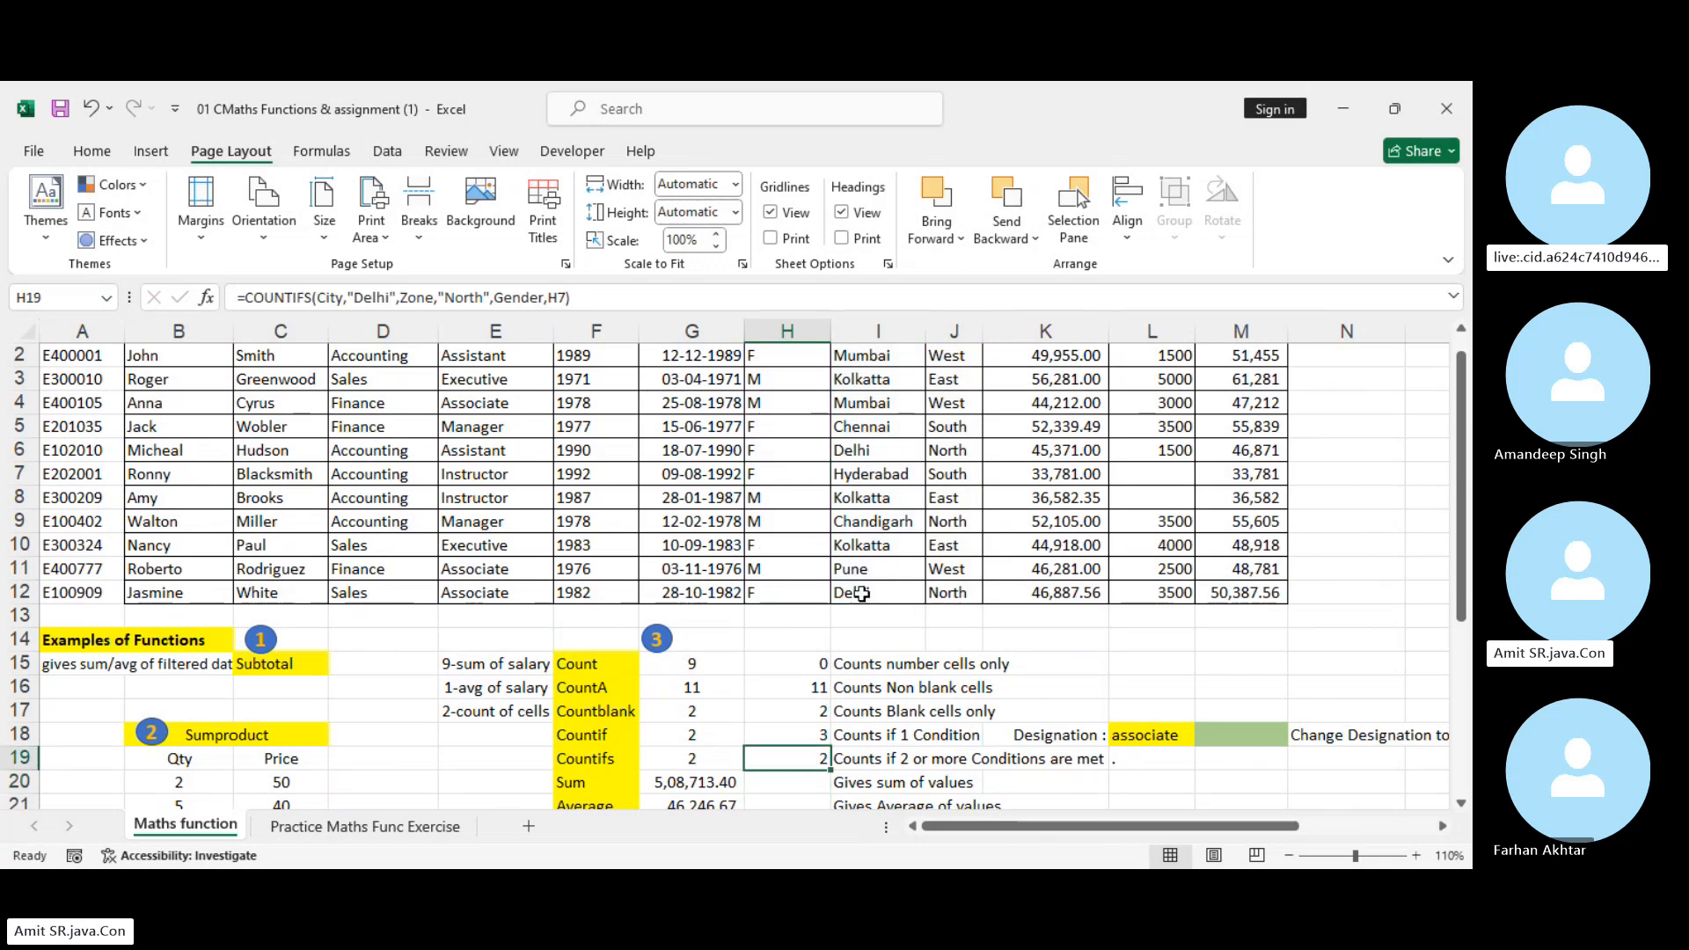
# Examine the Gender, City and Zone cells of the Delhi rows and the H19 formula
pyautogui.click(899, 593)
pyautogui.click(763, 594)
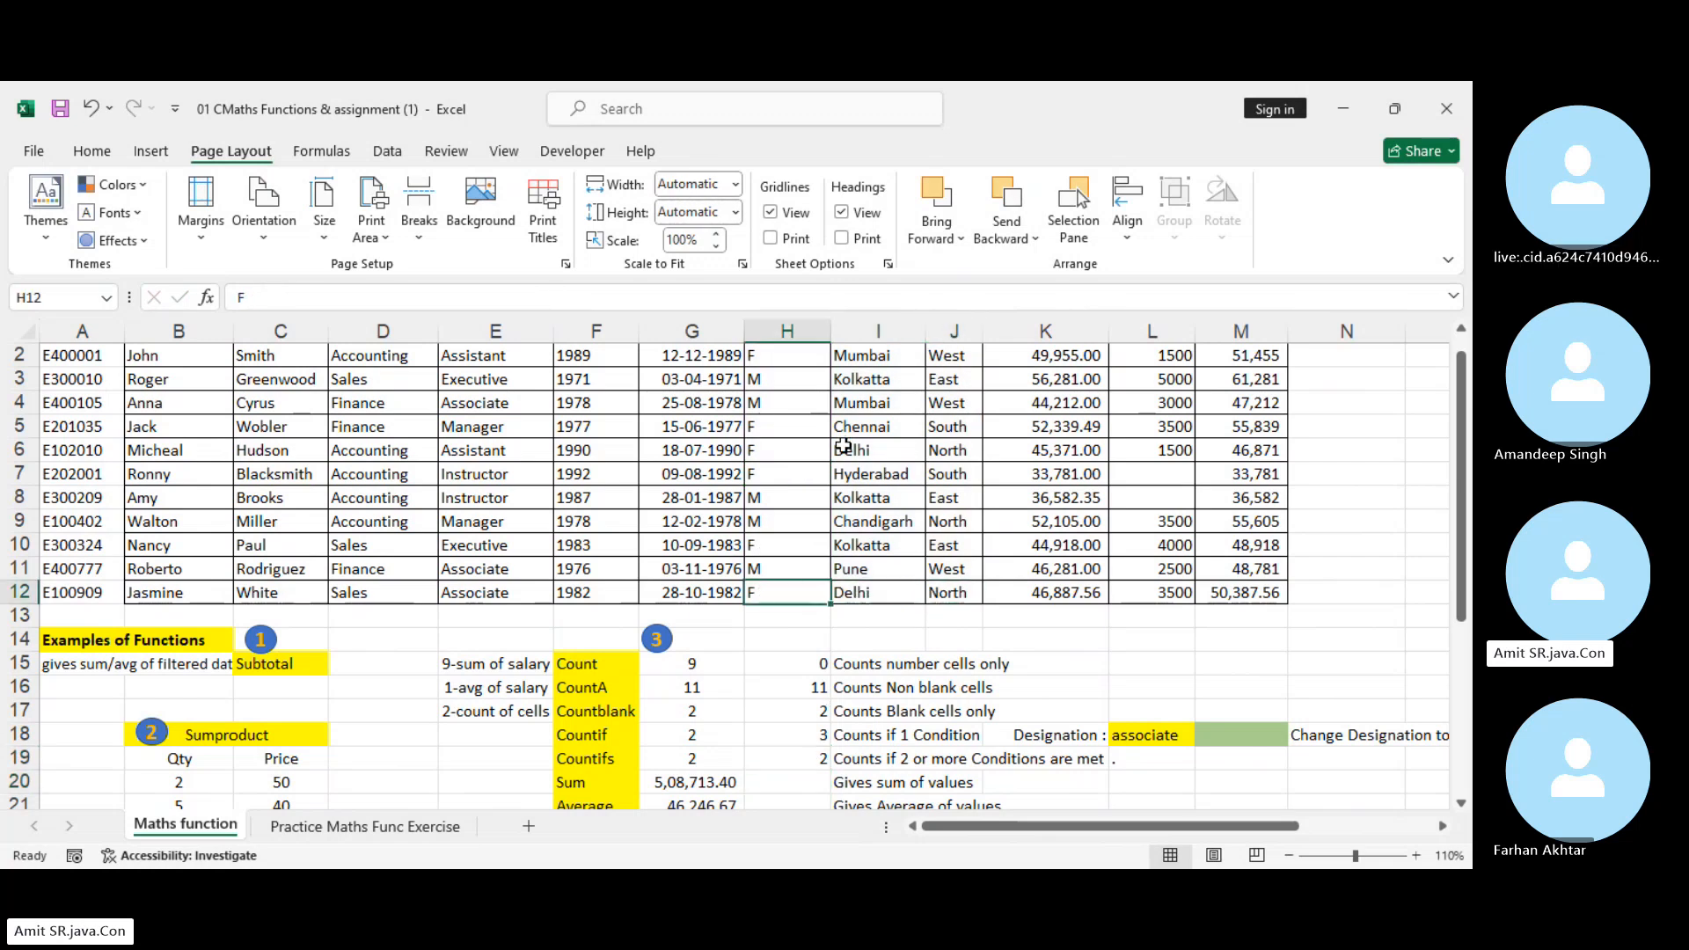
pyautogui.click(840, 448)
pyautogui.click(894, 448)
pyautogui.click(785, 455)
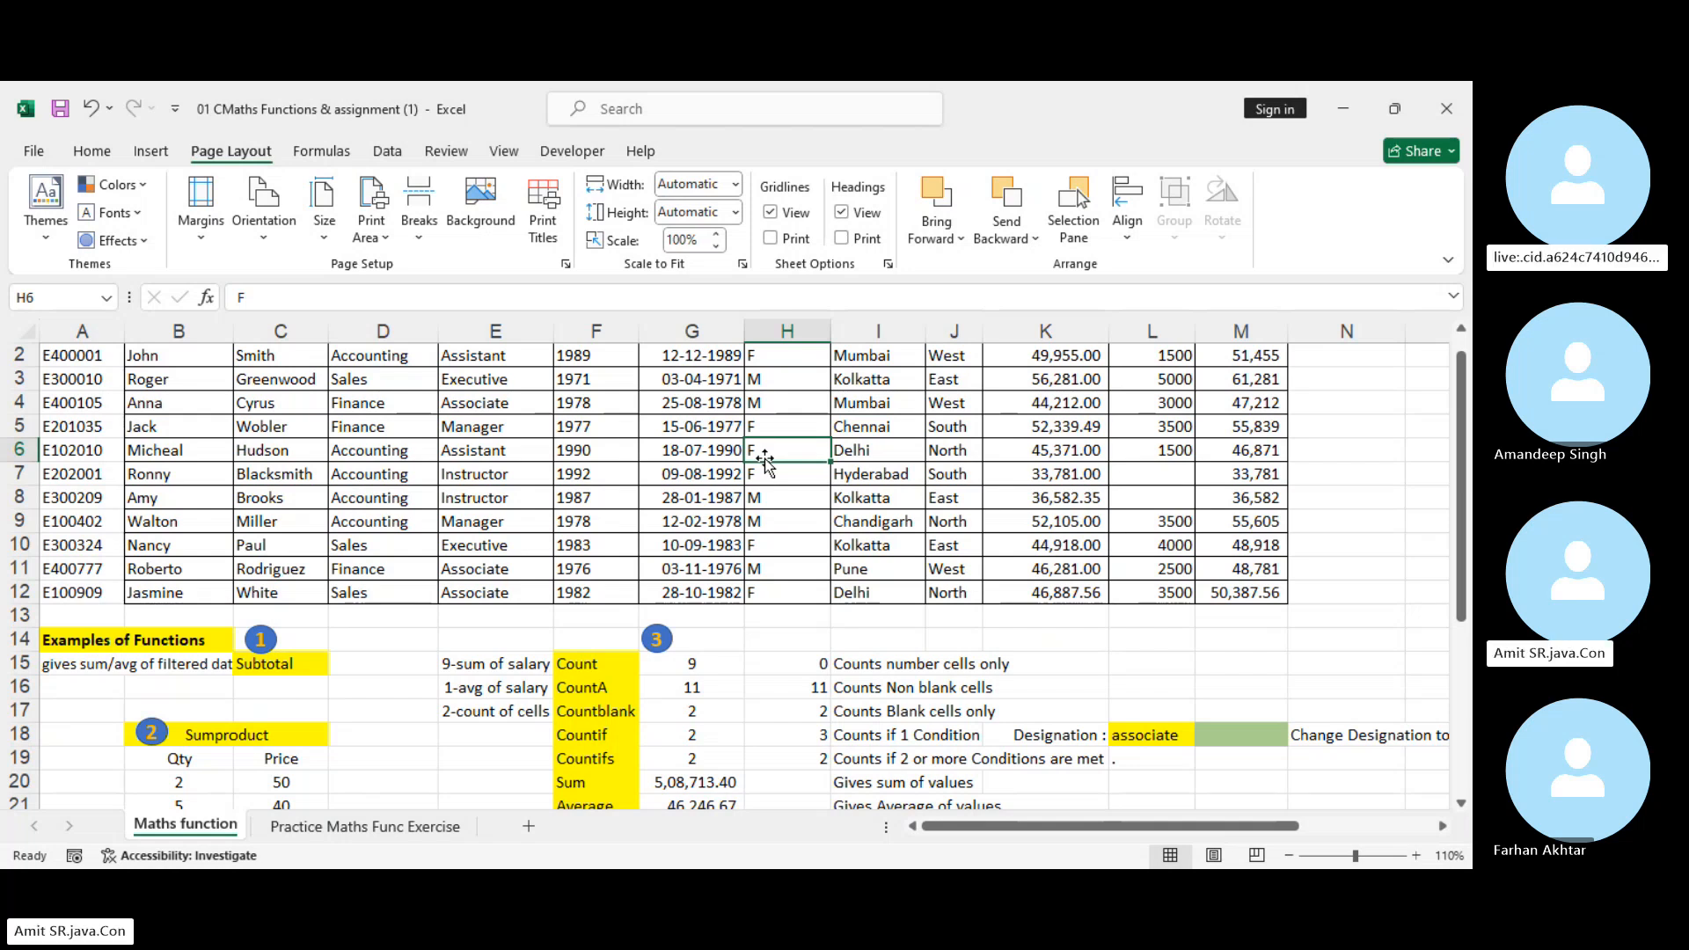
pyautogui.click(818, 760)
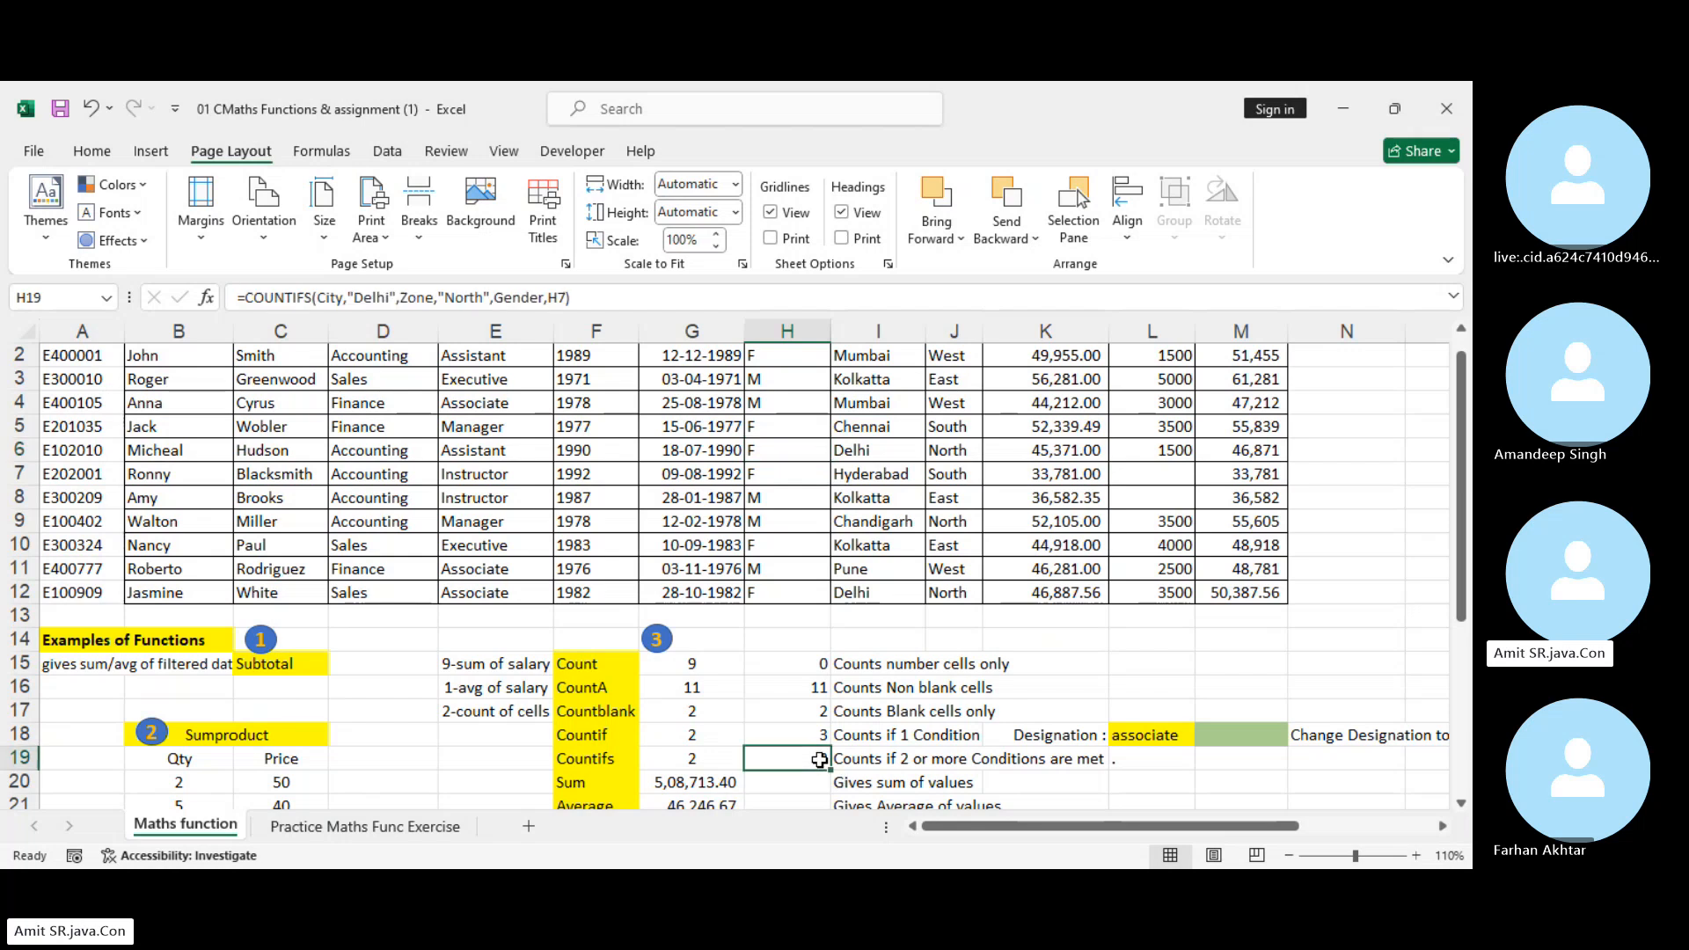
# Extend the H19 formula with a Department criterion using cell D6, making =COUNTIFS(City,"Delhi",Zone,"North",Gender,H7,Department,D6)
pyautogui.click(651, 299)
pyautogui.press('BackSpace')
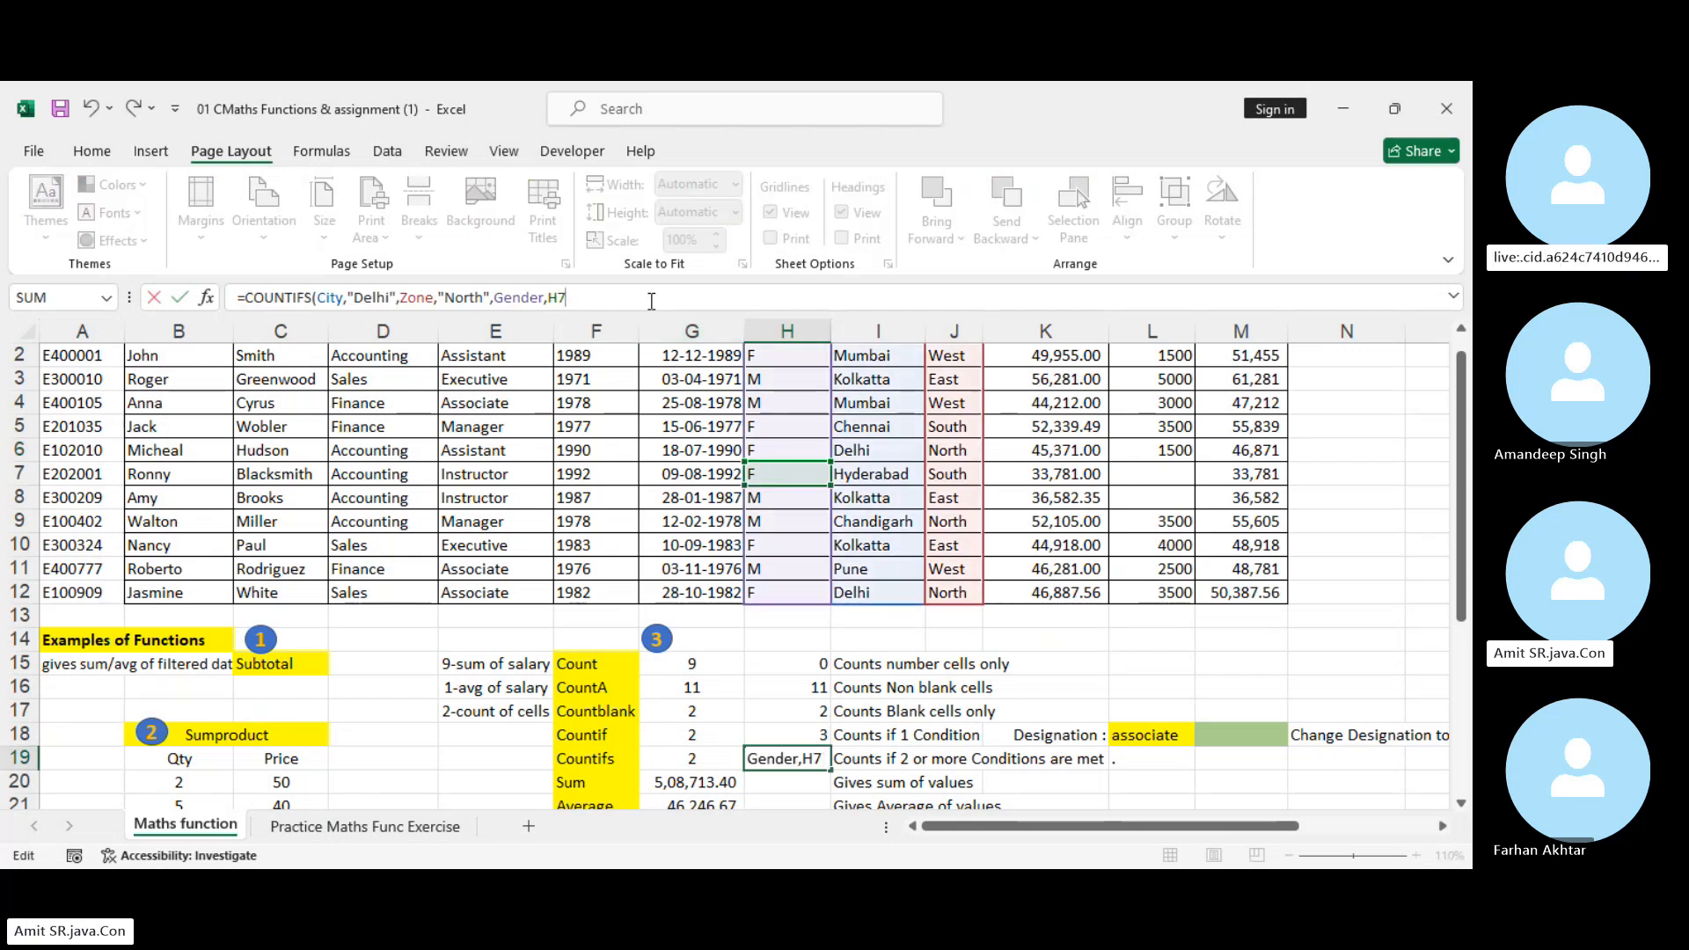
pyautogui.write(',desi')
pyautogui.press('Tab')
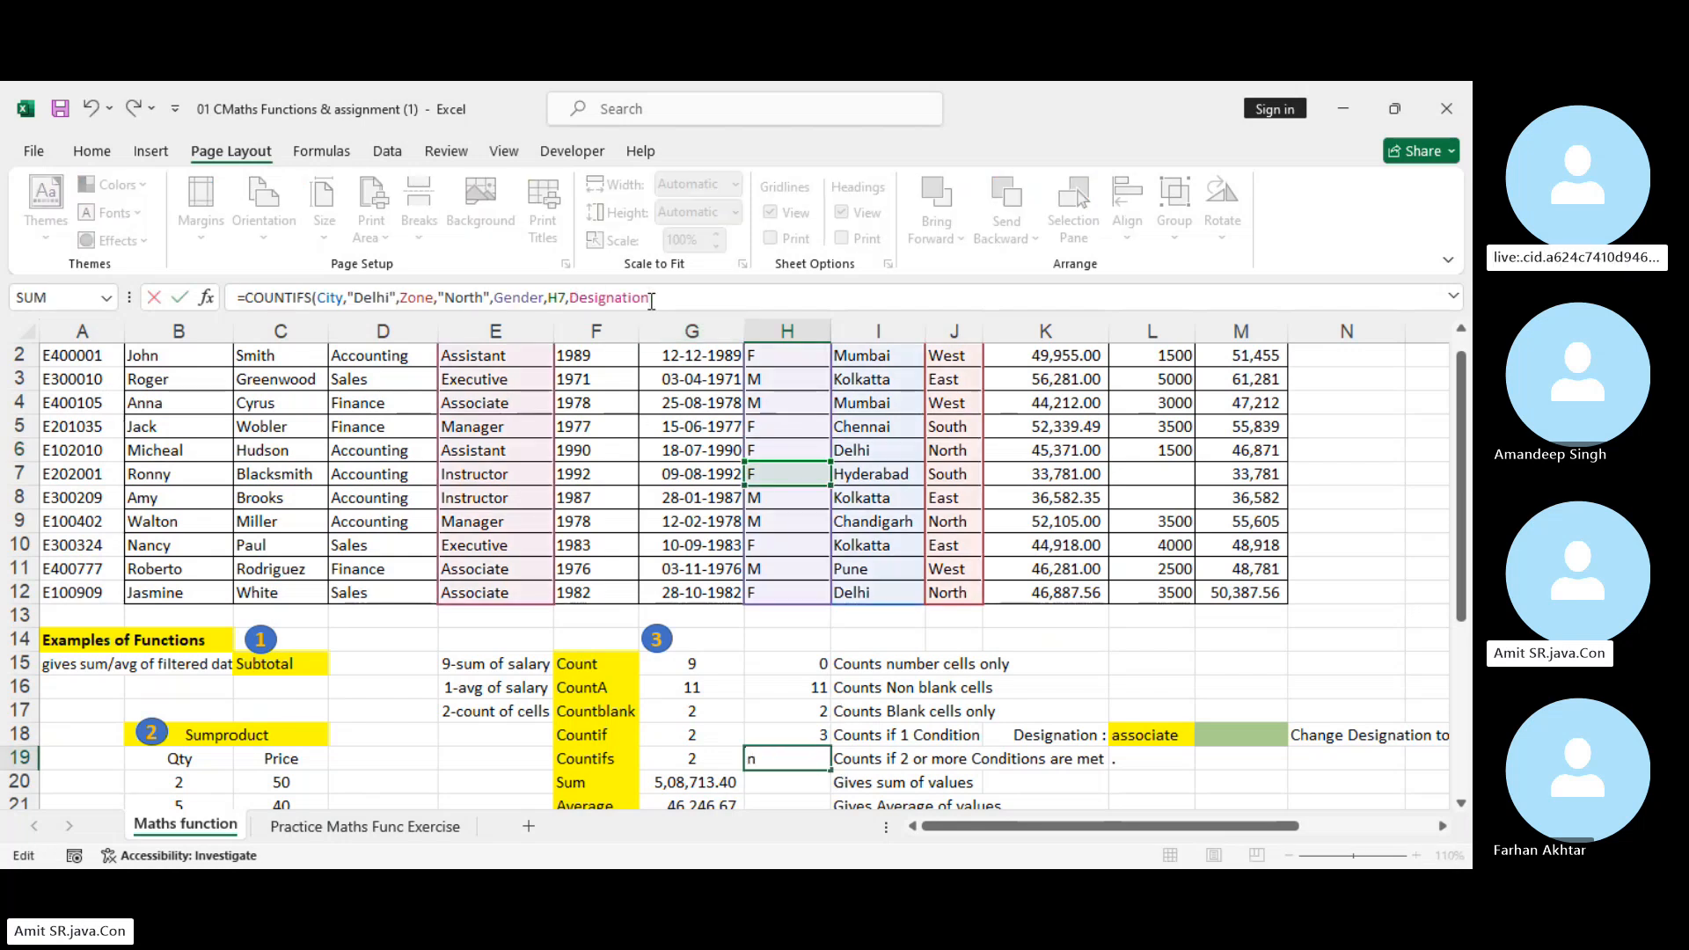
pyautogui.write(',')
pyautogui.scroll(1, 497, 527)
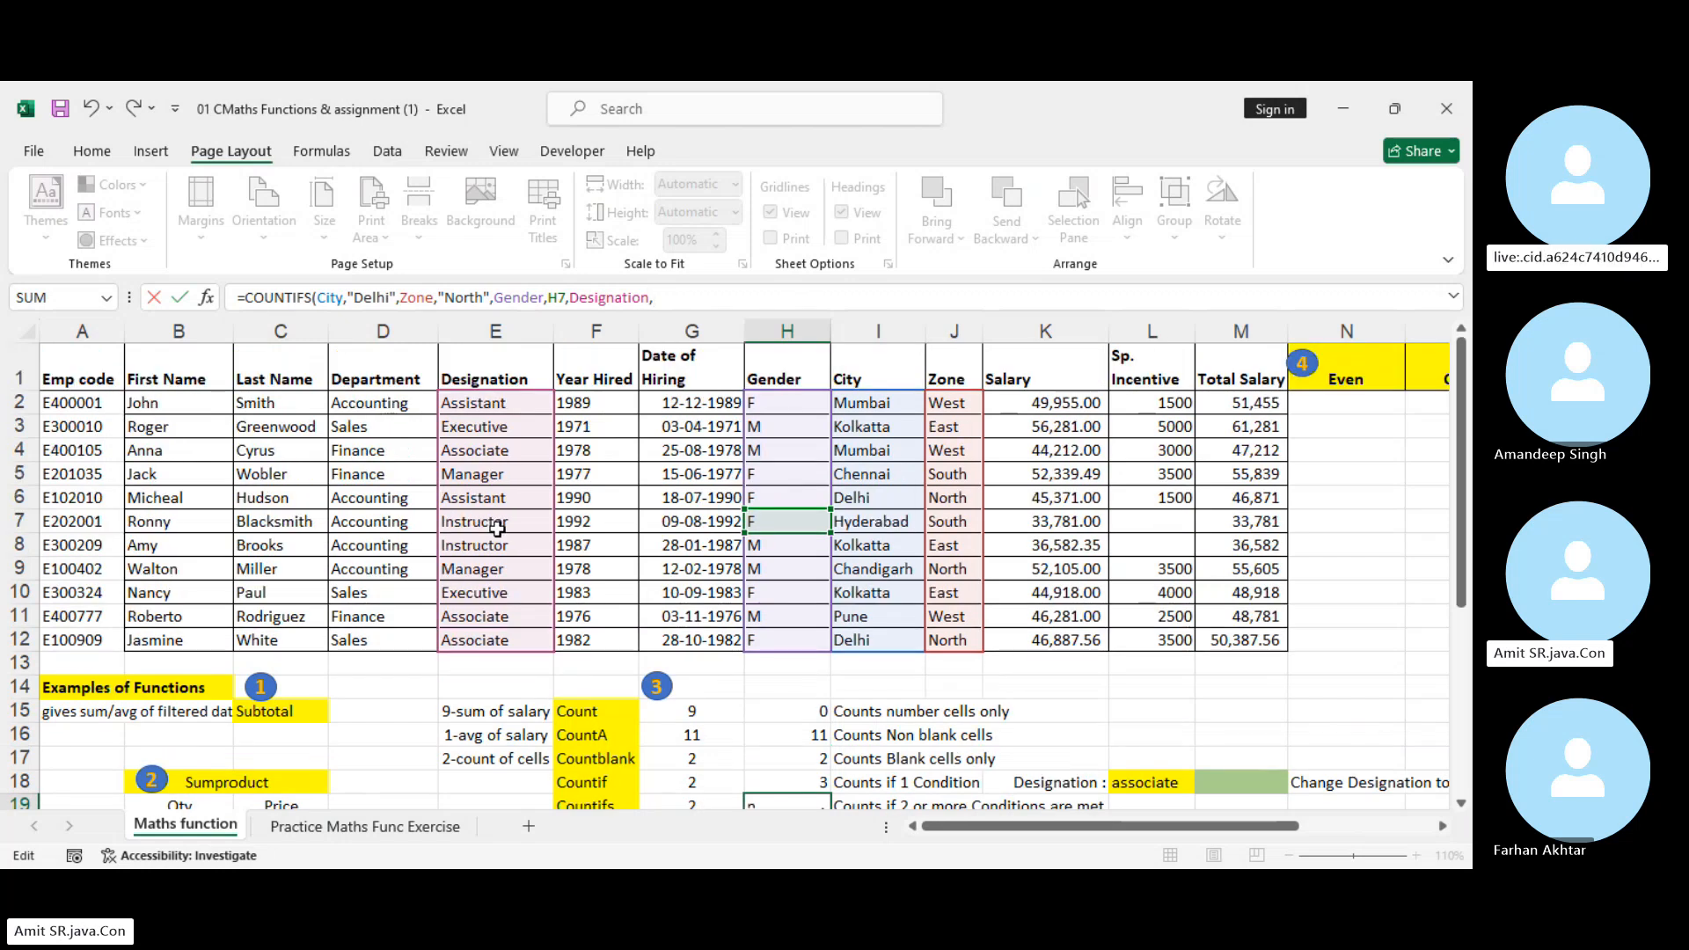
pyautogui.press('BackSpace')
pyautogui.press('BackSpace')
pyautogui.press('BackSpace')
pyautogui.press('BackSpace')
pyautogui.press('BackSpace')
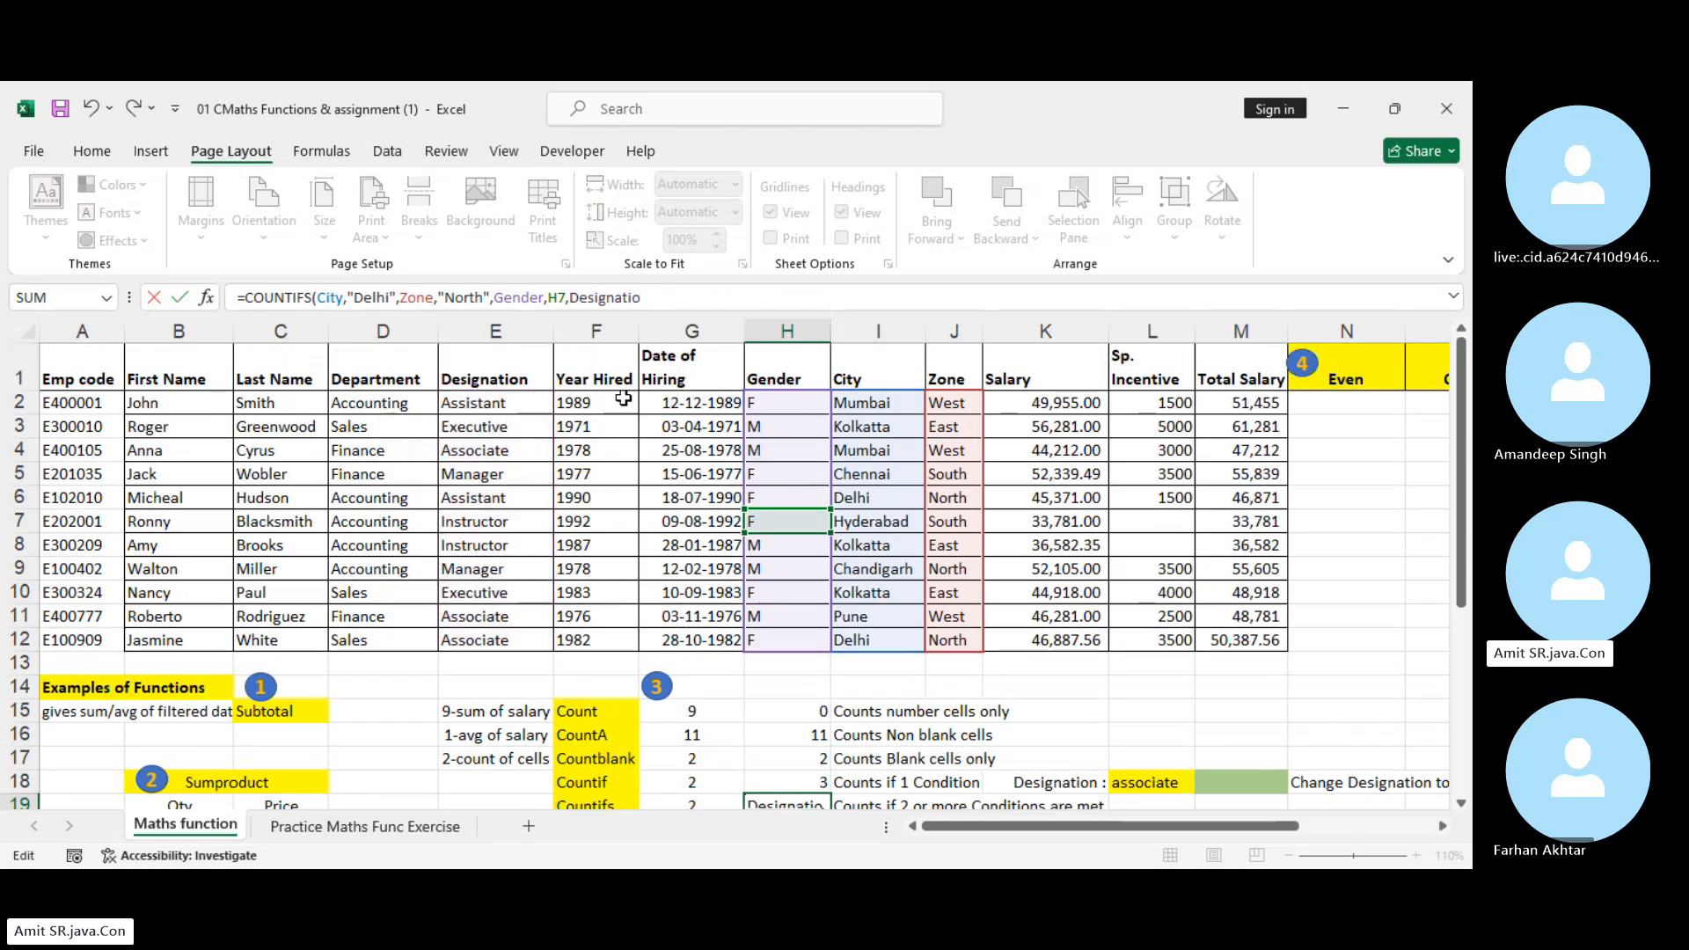
pyautogui.press('BackSpace')
pyautogui.press('BackSpace')
pyautogui.press('BackSpace')
pyautogui.press('BackSpace')
pyautogui.press('BackSpace')
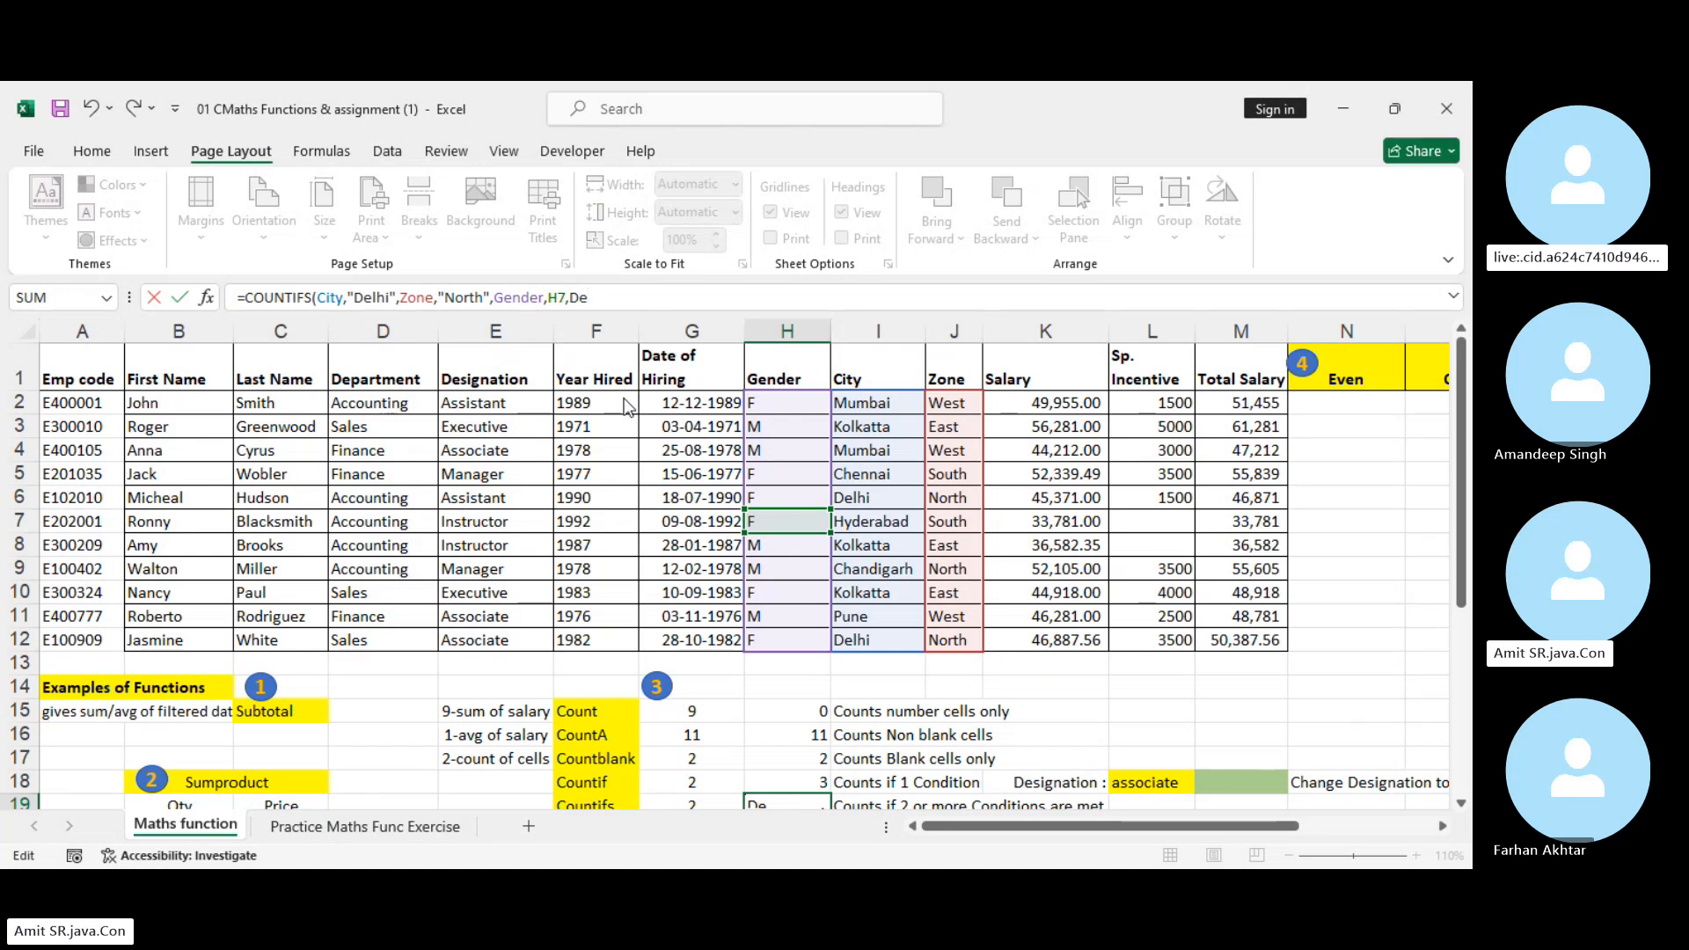
pyautogui.write('par')
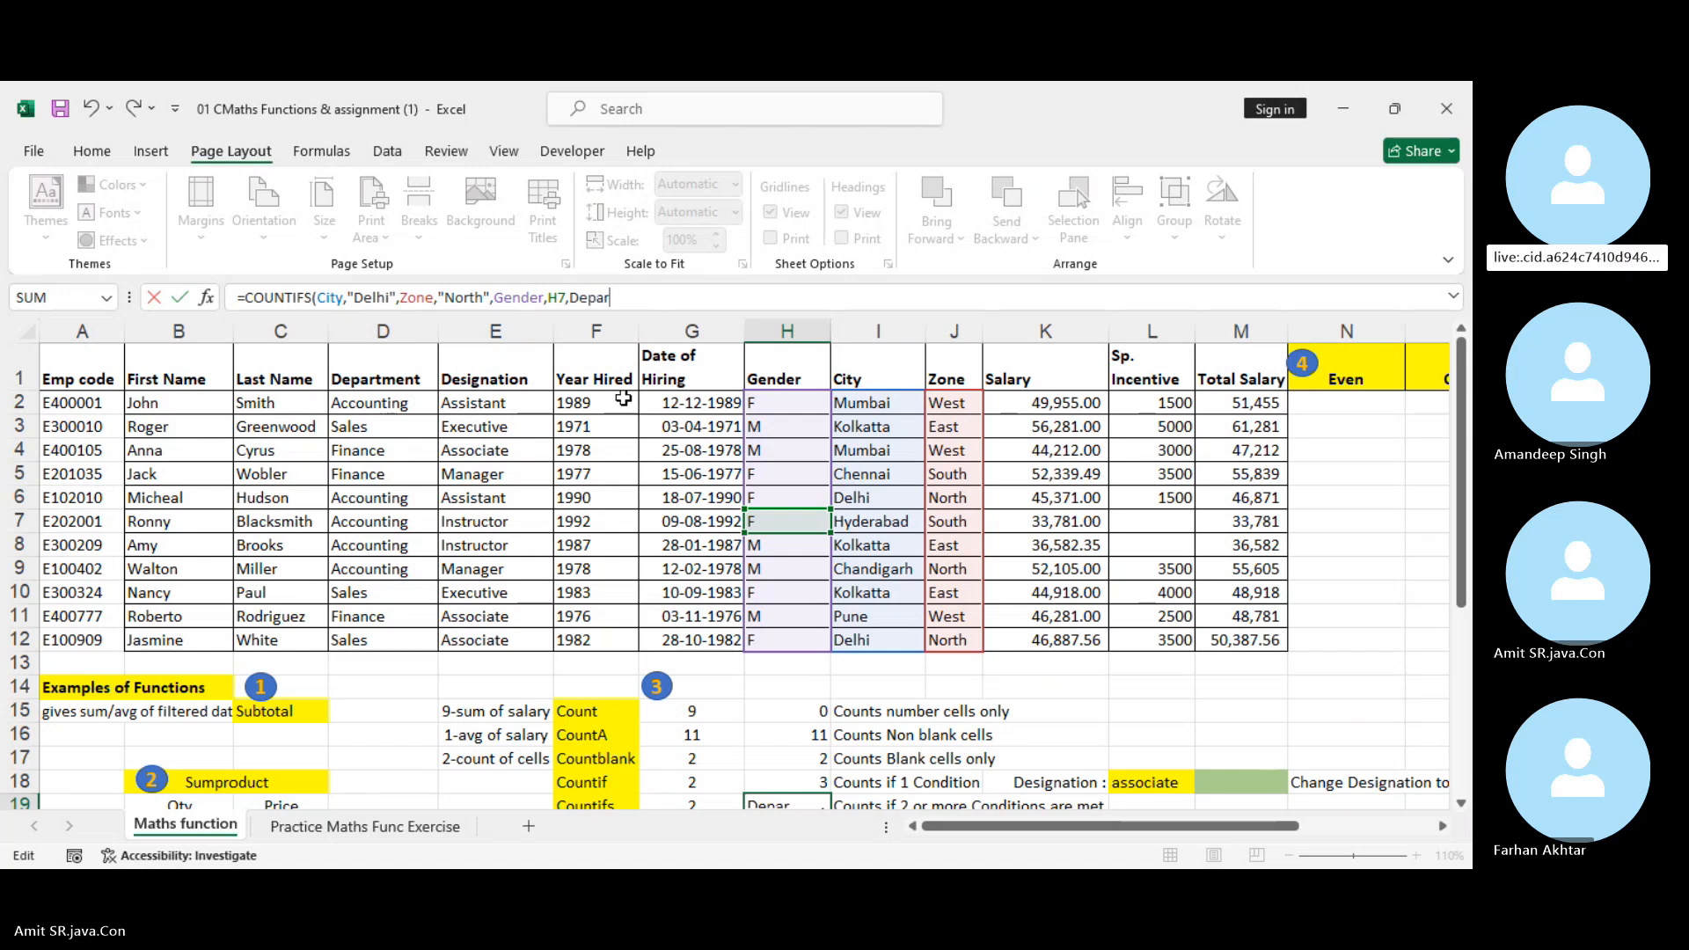
pyautogui.write('tment,')
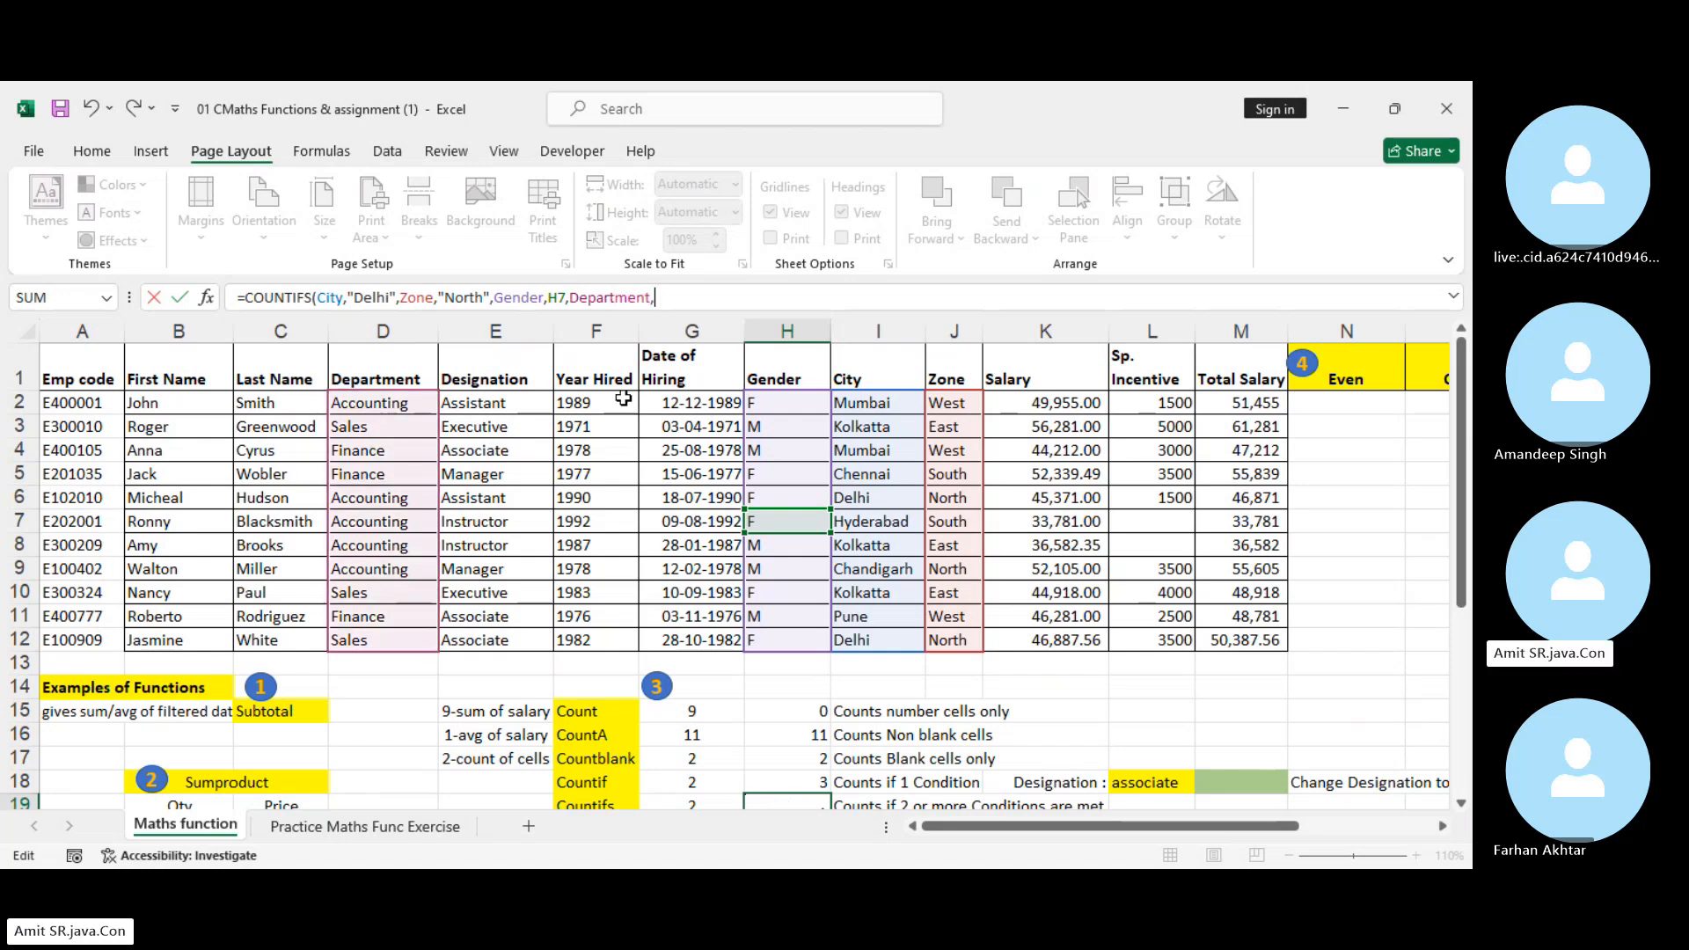
pyautogui.click(393, 502)
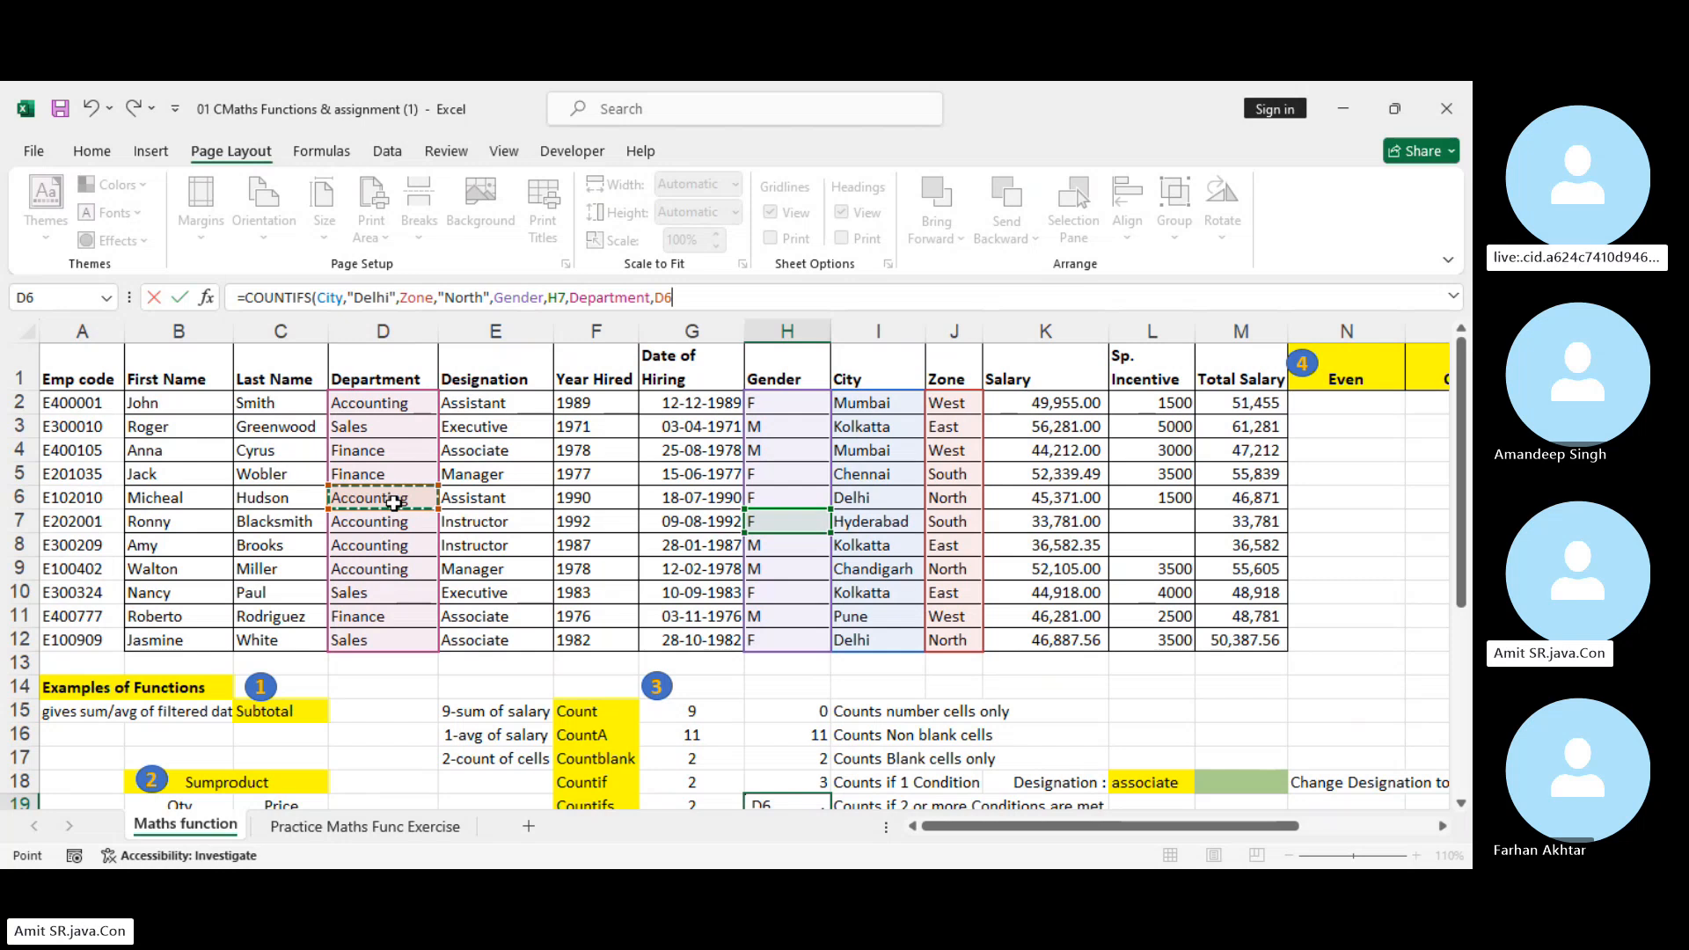
pyautogui.press('Return')
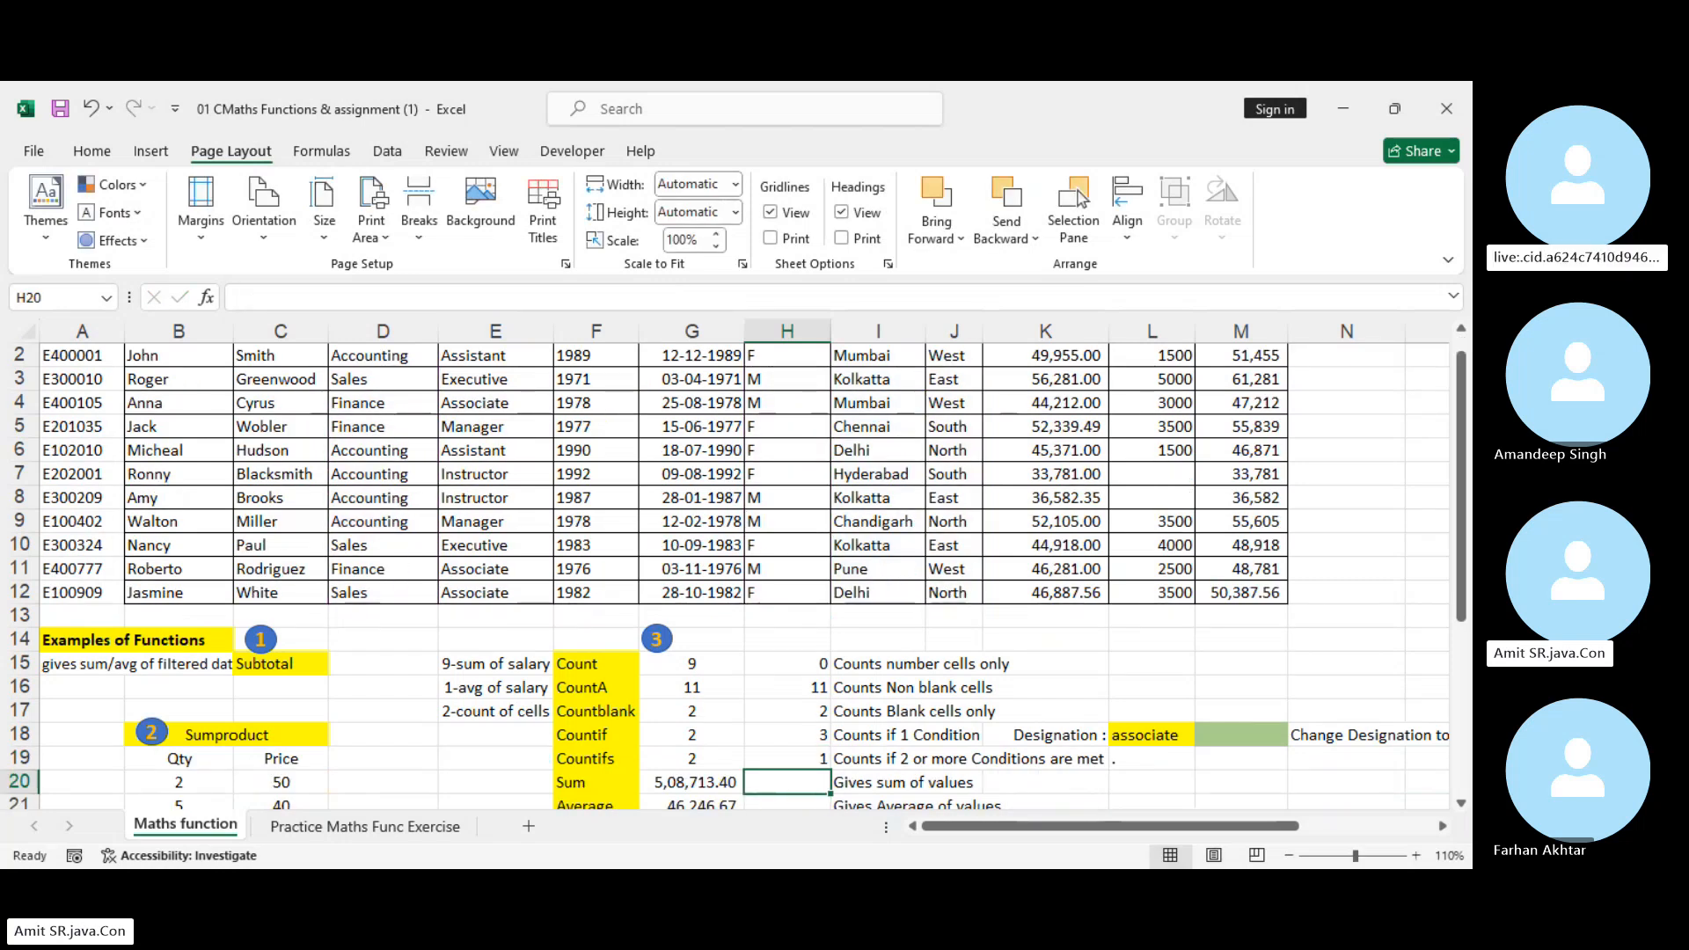
# Examine the Gender, City, Zone and Department cells of the Delhi rows against the H19 result
pyautogui.click(804, 763)
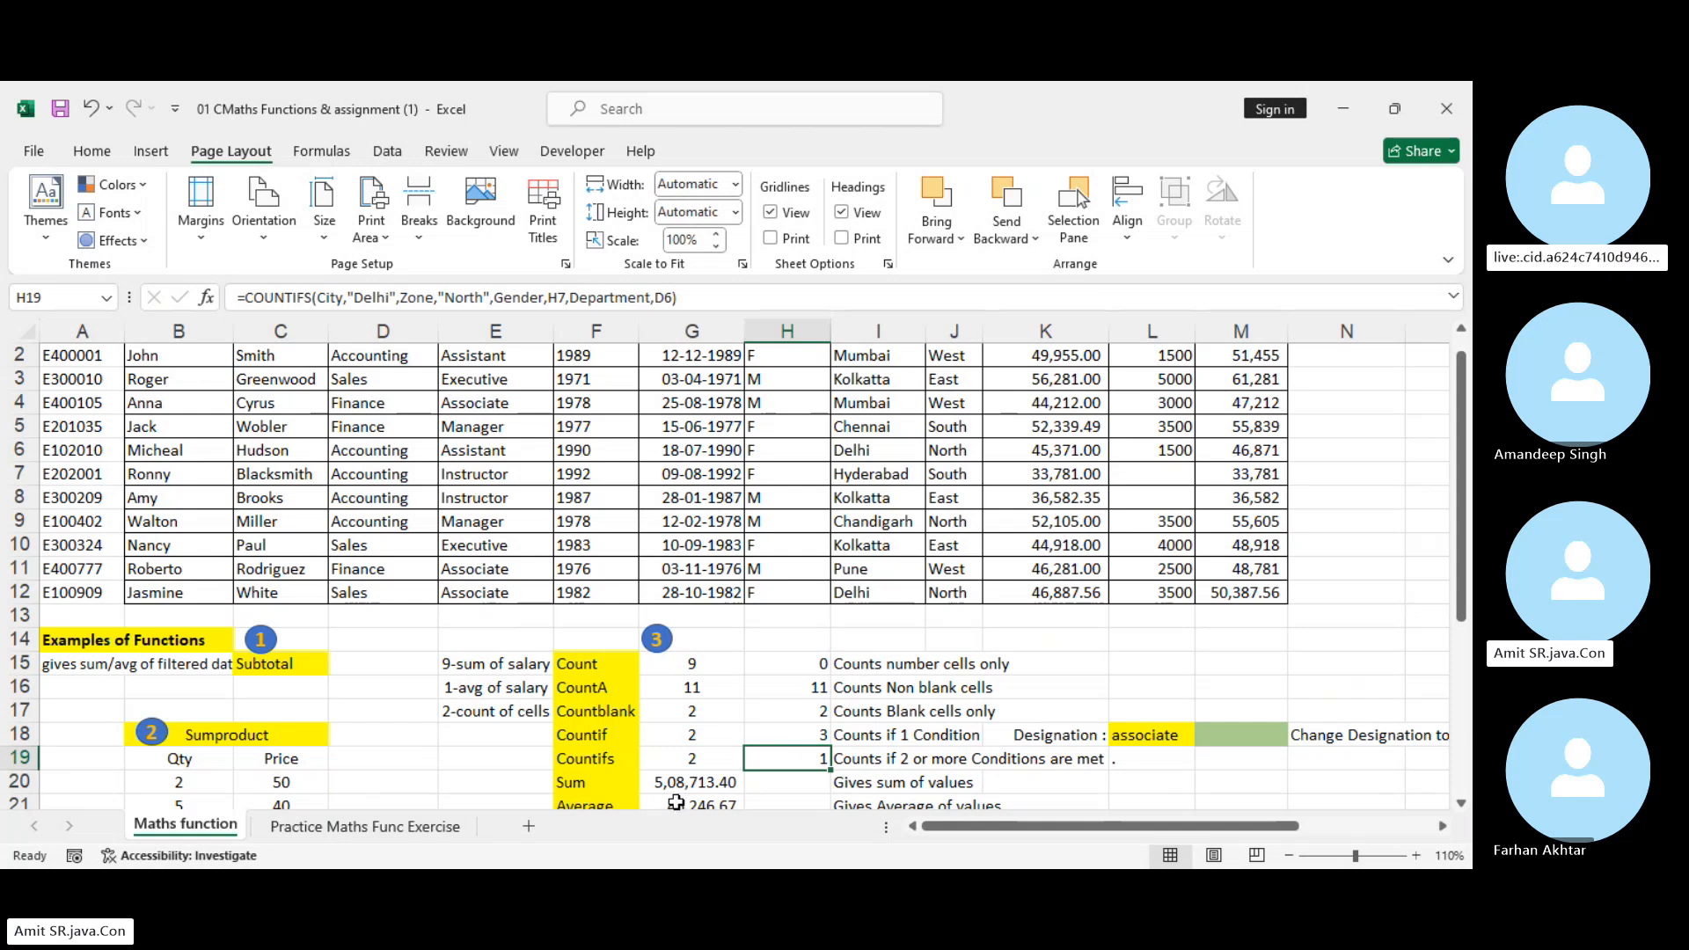
pyautogui.scroll(1, 814, 754)
pyautogui.click(875, 497)
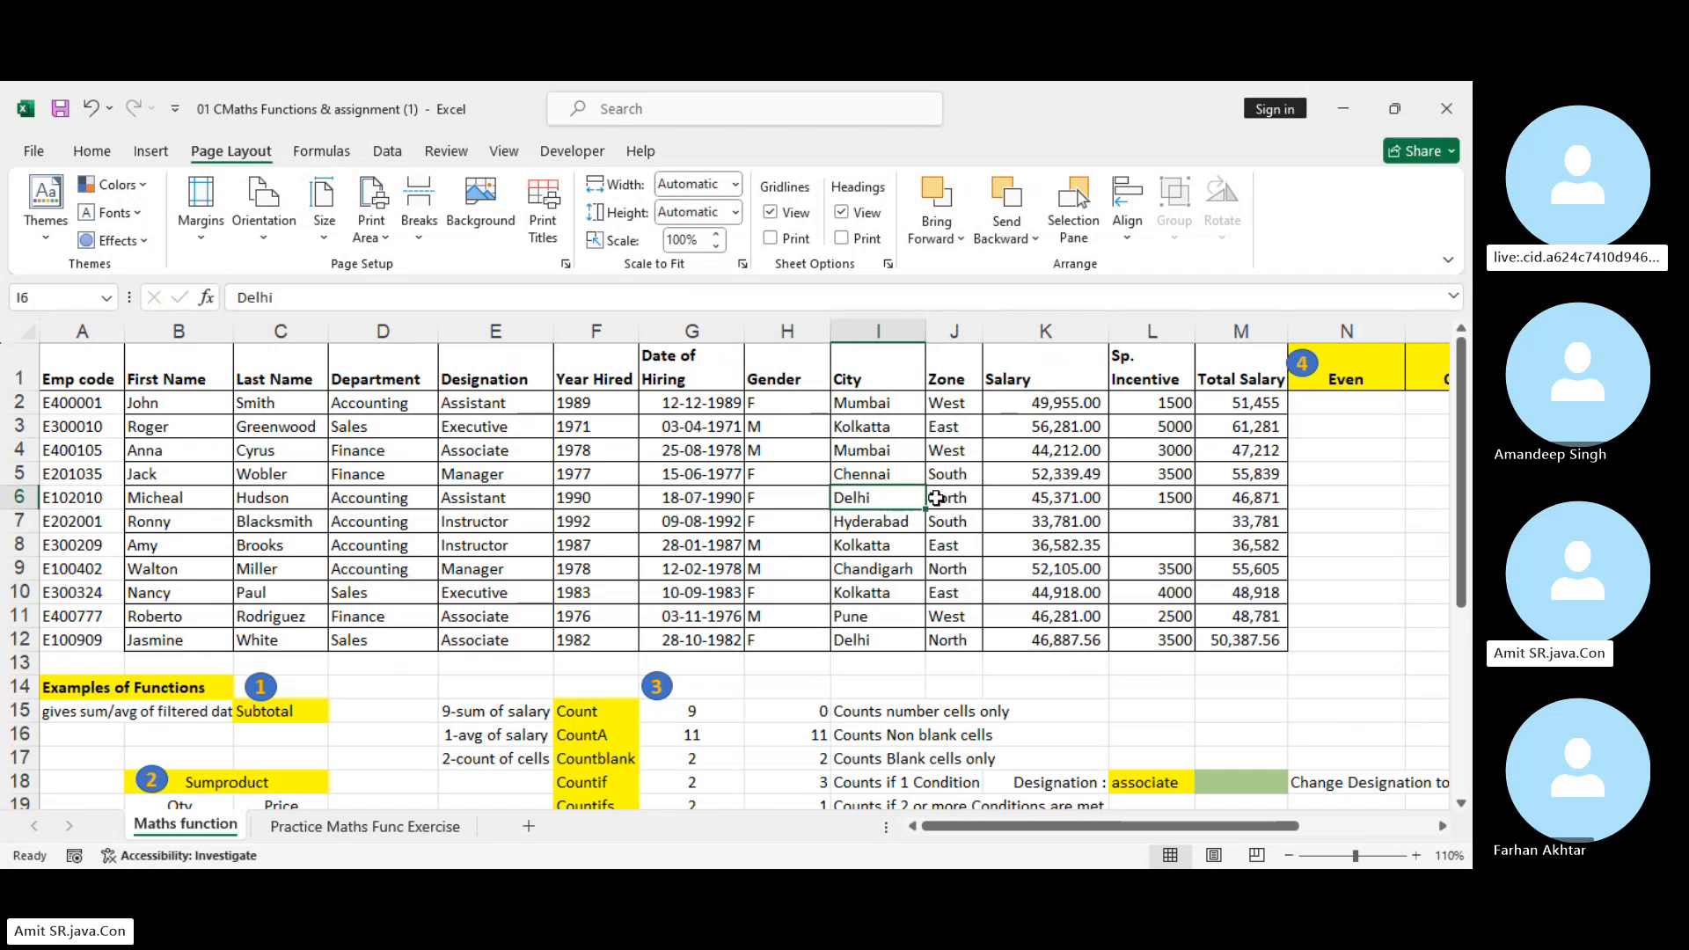
pyautogui.click(946, 497)
pyautogui.click(802, 498)
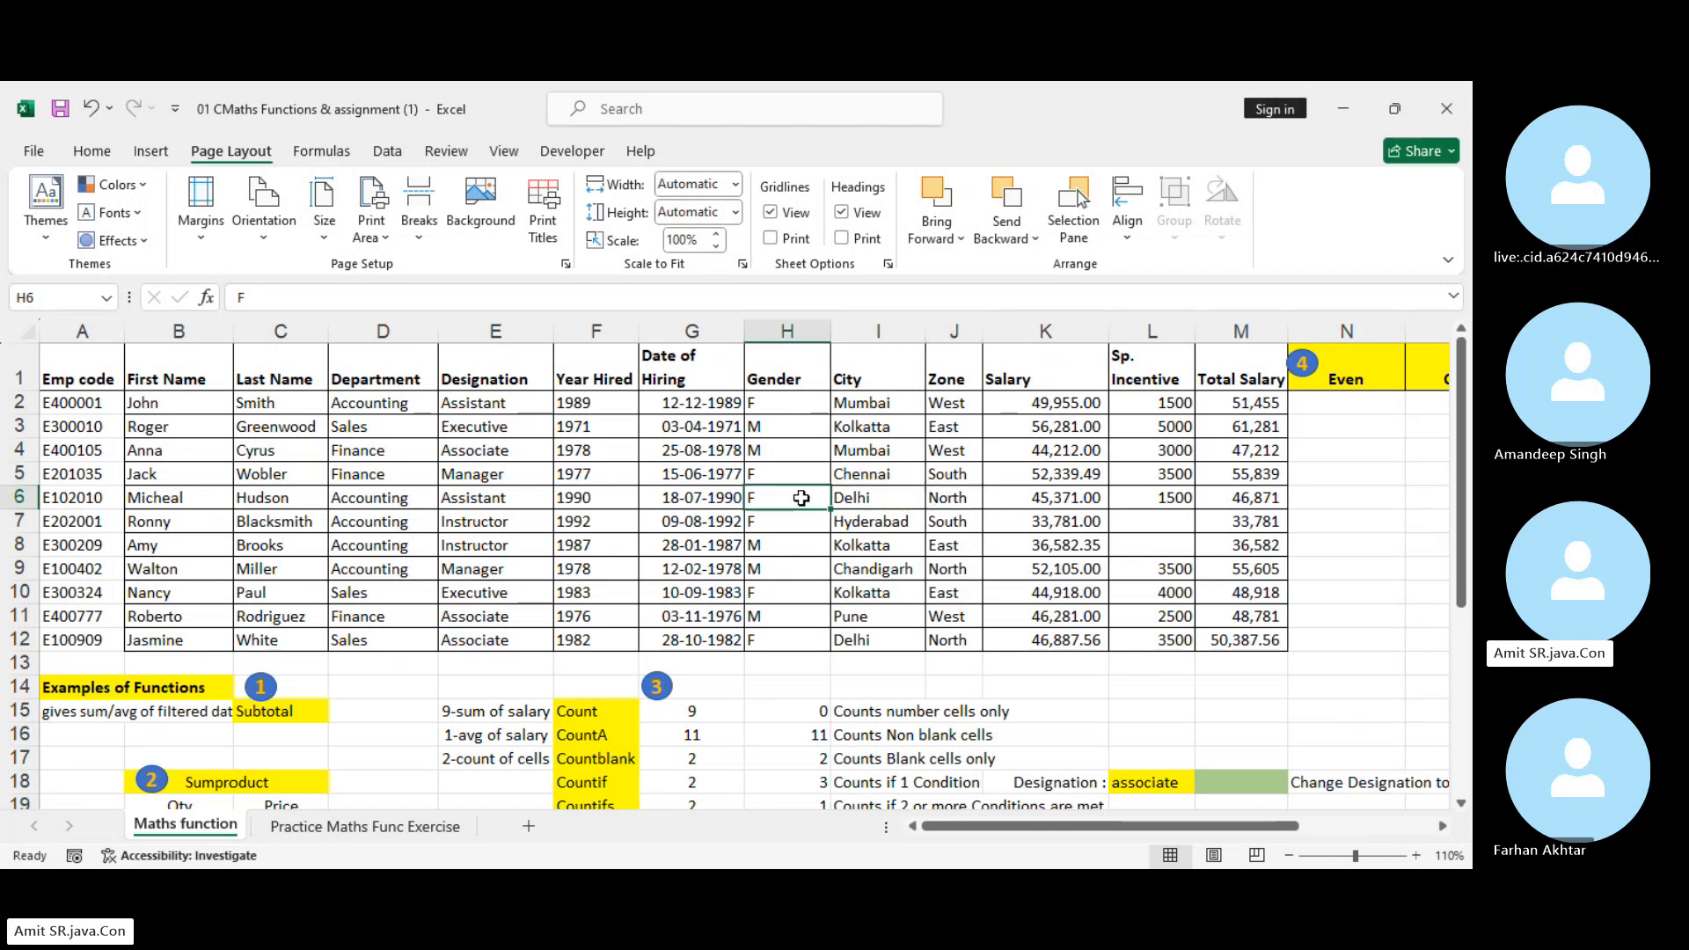
pyautogui.click(357, 499)
pyautogui.click(867, 640)
pyautogui.click(944, 638)
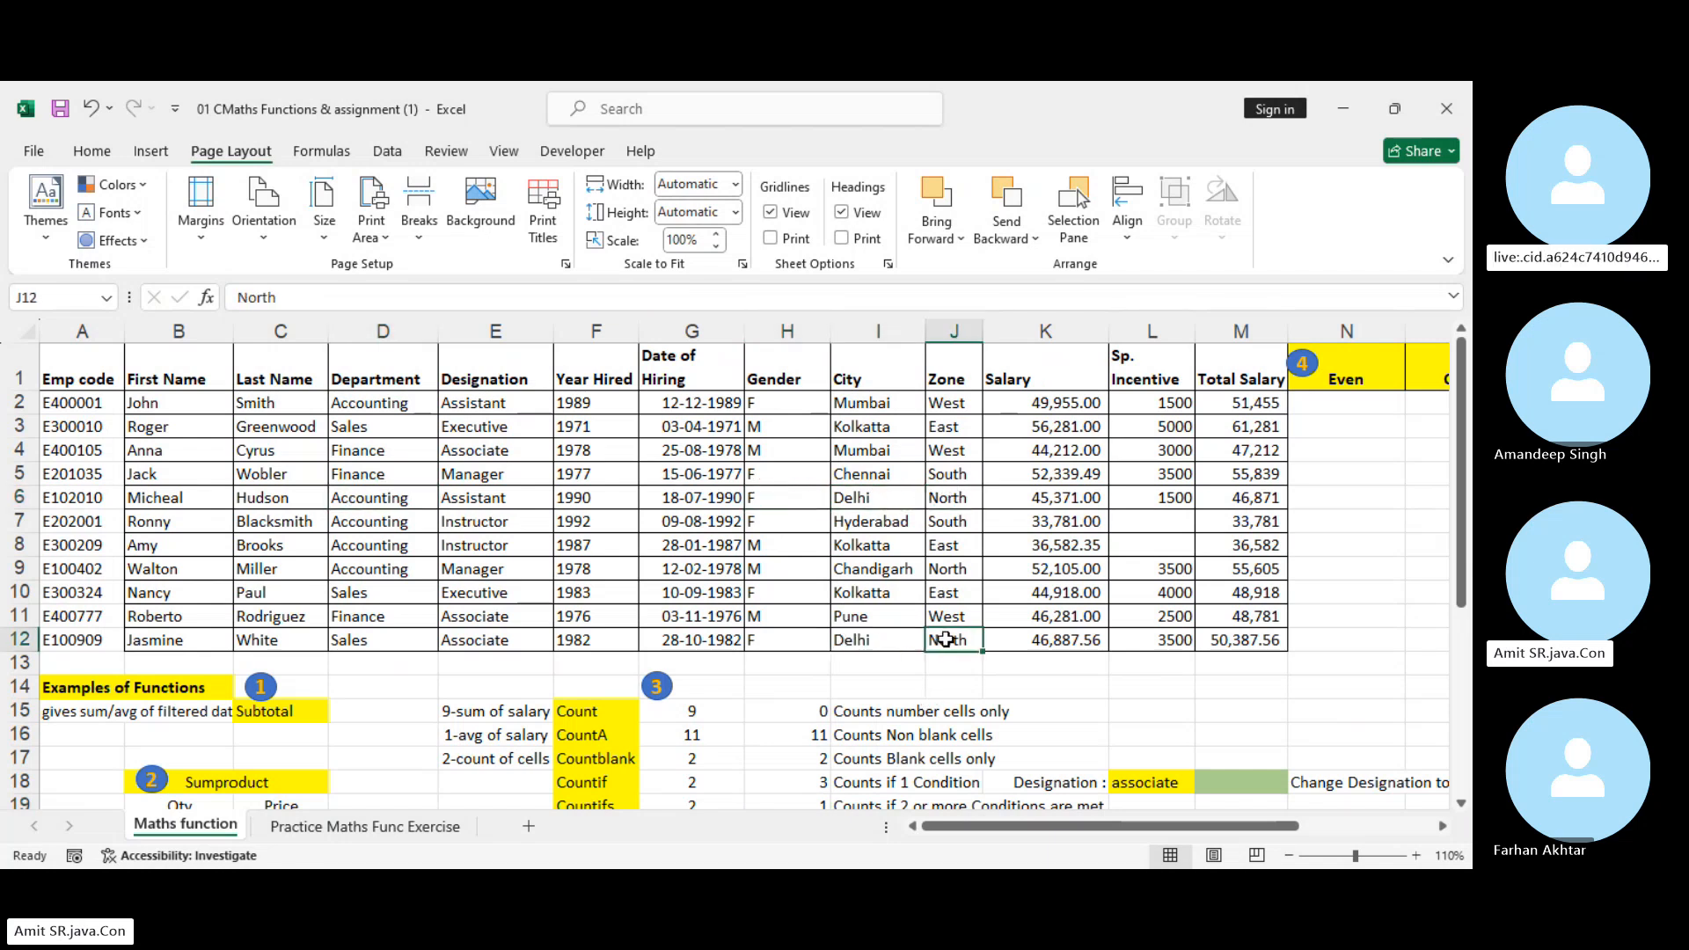
pyautogui.click(790, 639)
pyautogui.click(364, 644)
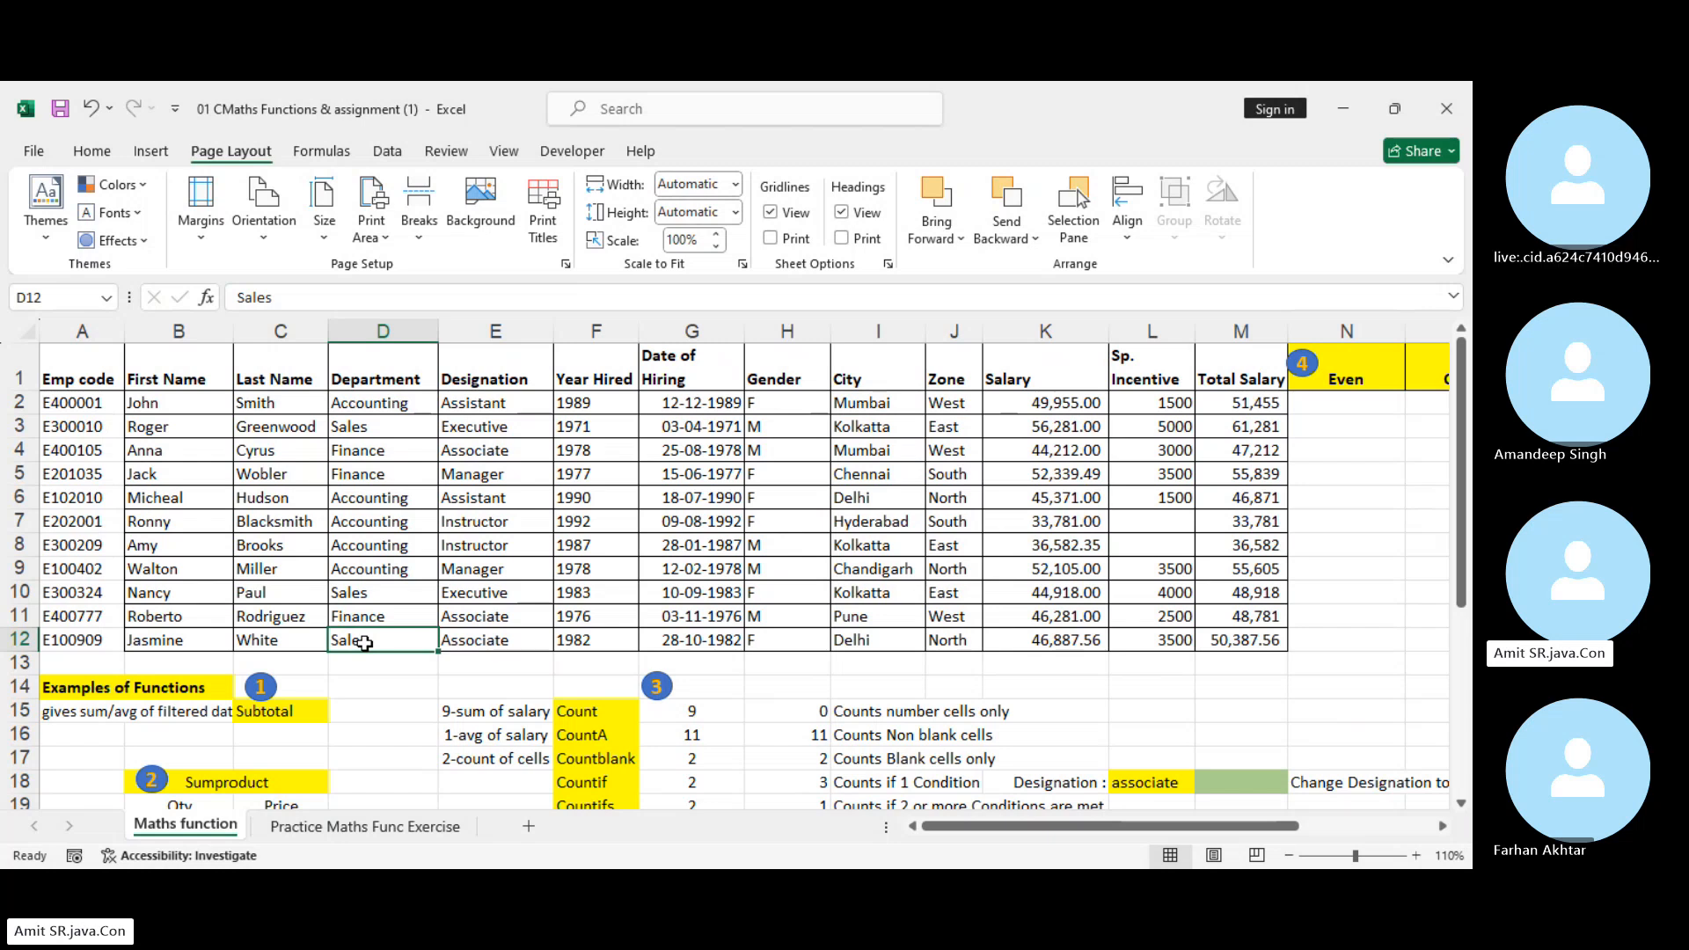
# View the Practice Maths Func Exercise sheet and return to the Maths function sheet
pyautogui.click(377, 826)
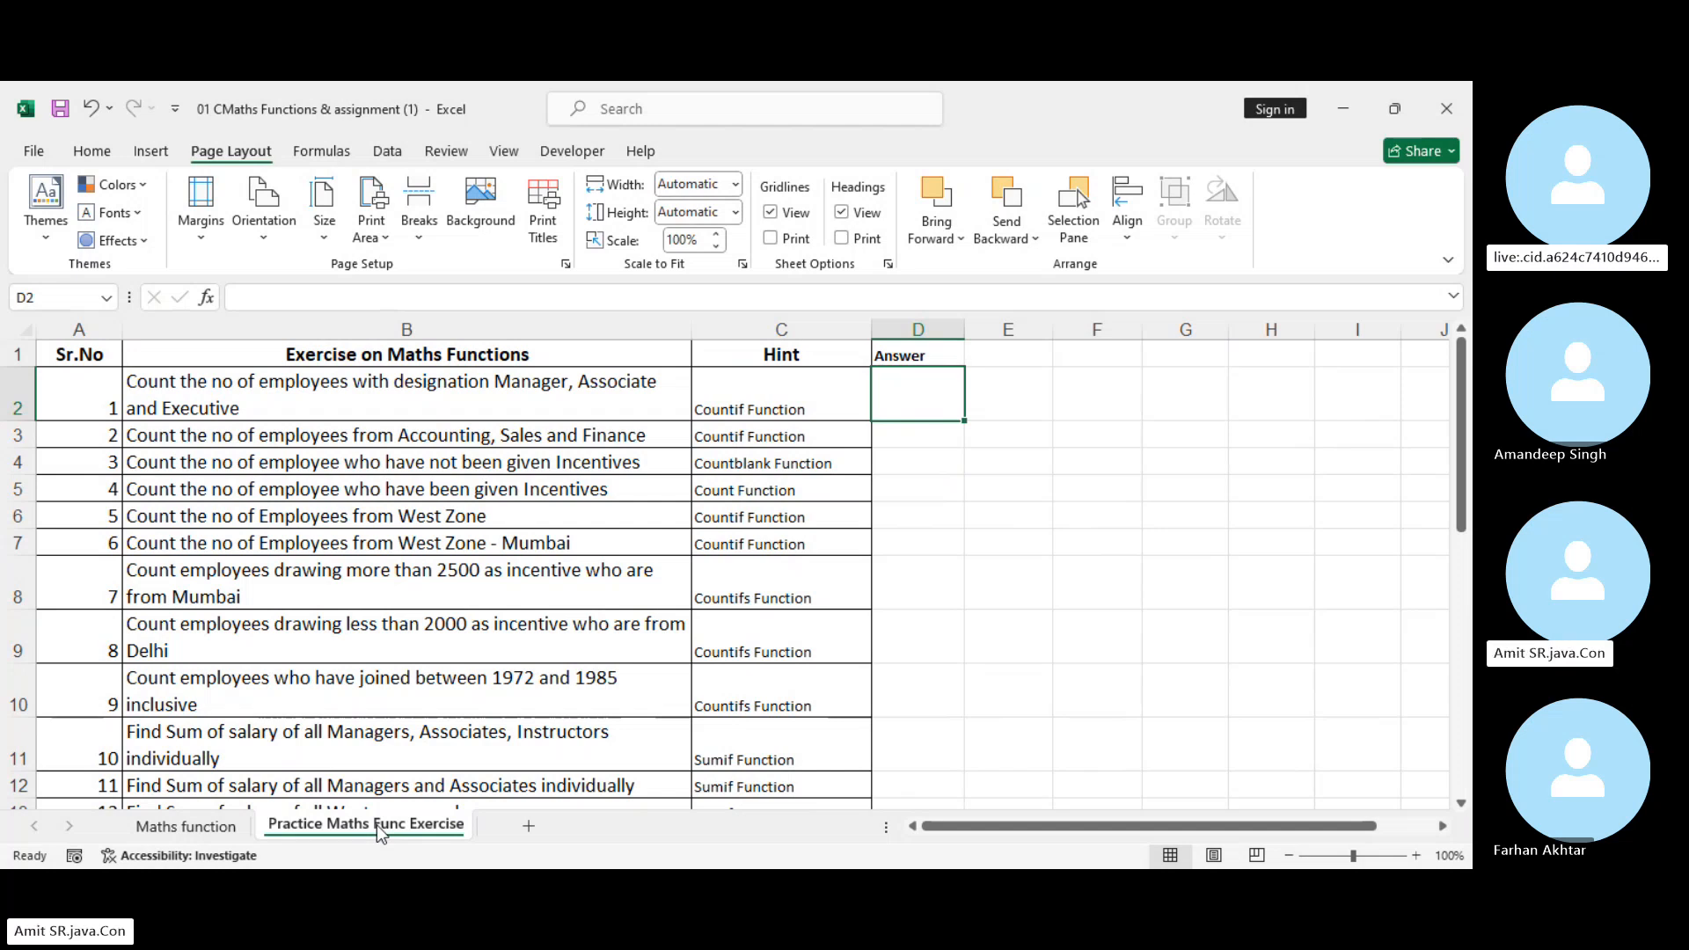
pyautogui.click(227, 832)
pyautogui.click(318, 827)
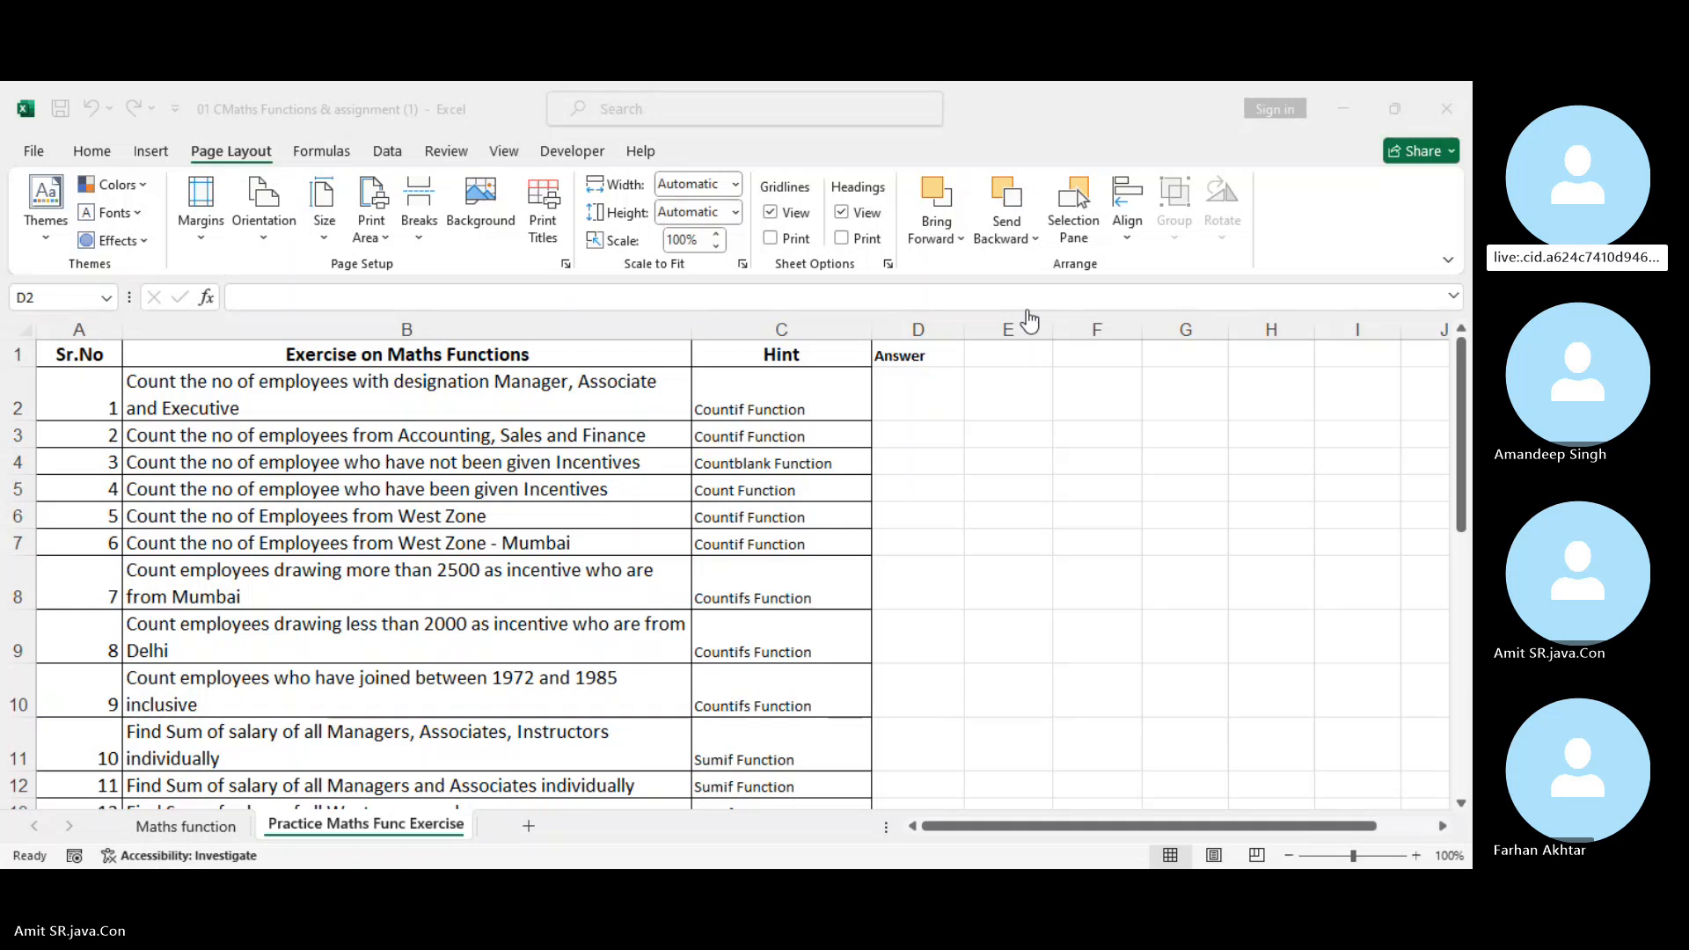
pyautogui.click(236, 830)
pyautogui.click(185, 827)
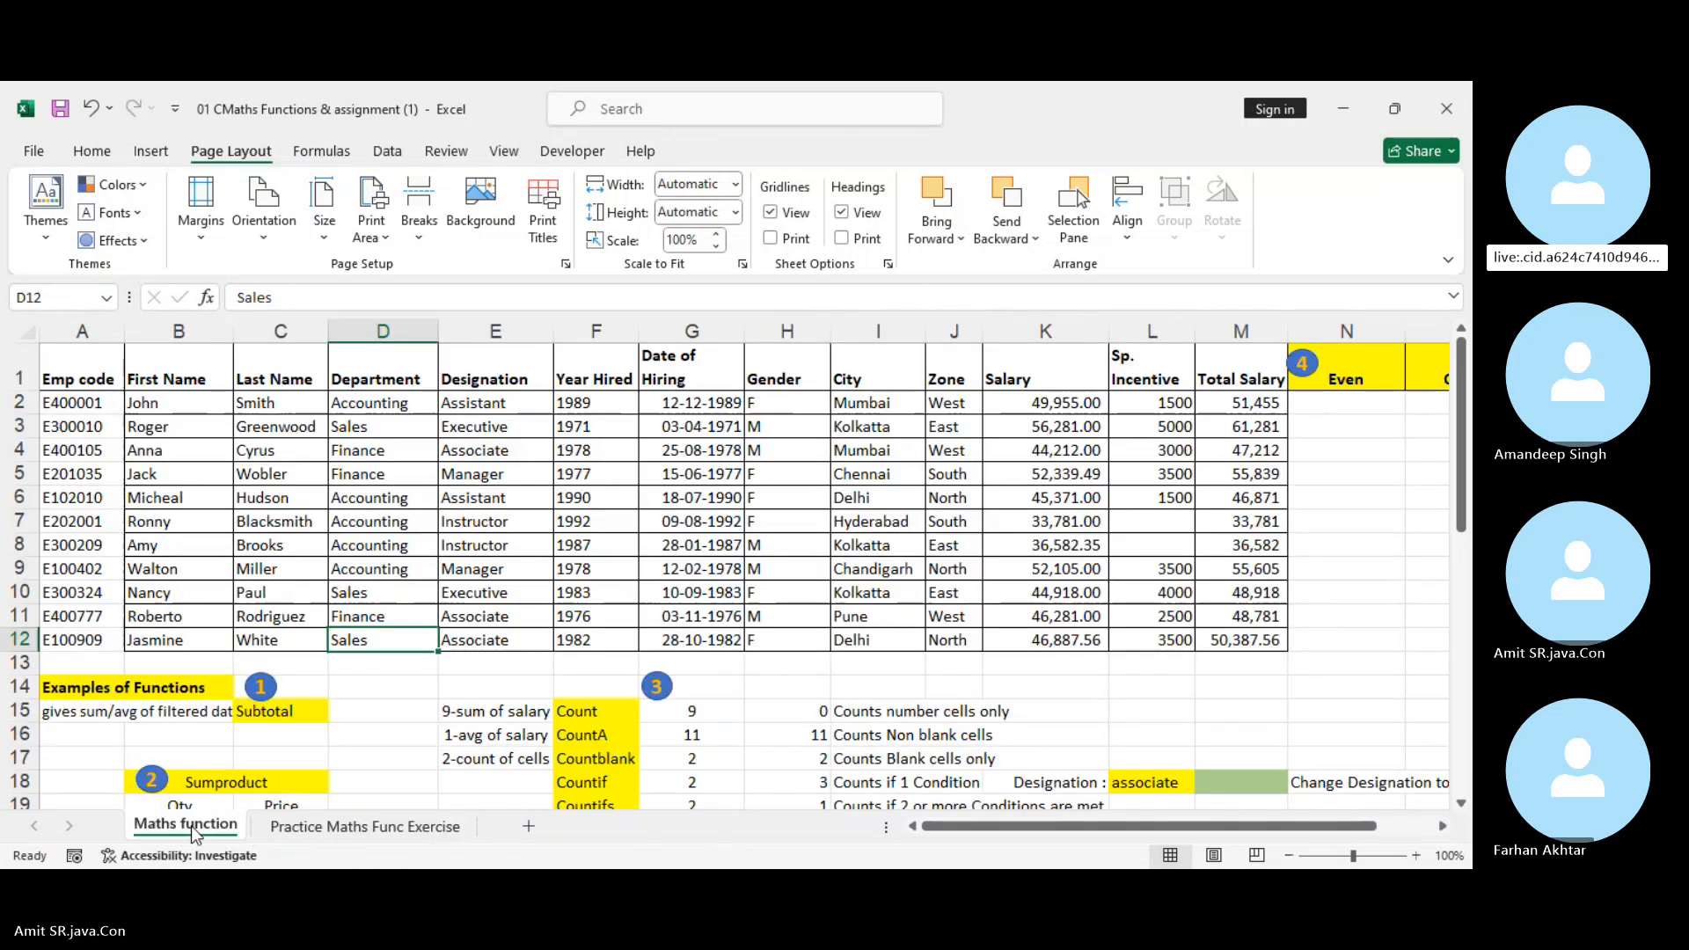
# Edit the H19 formula, replacing the H7 Gender criterion with "F" and selecting the D6 Department criterion
pyautogui.scroll(-2, 813, 786)
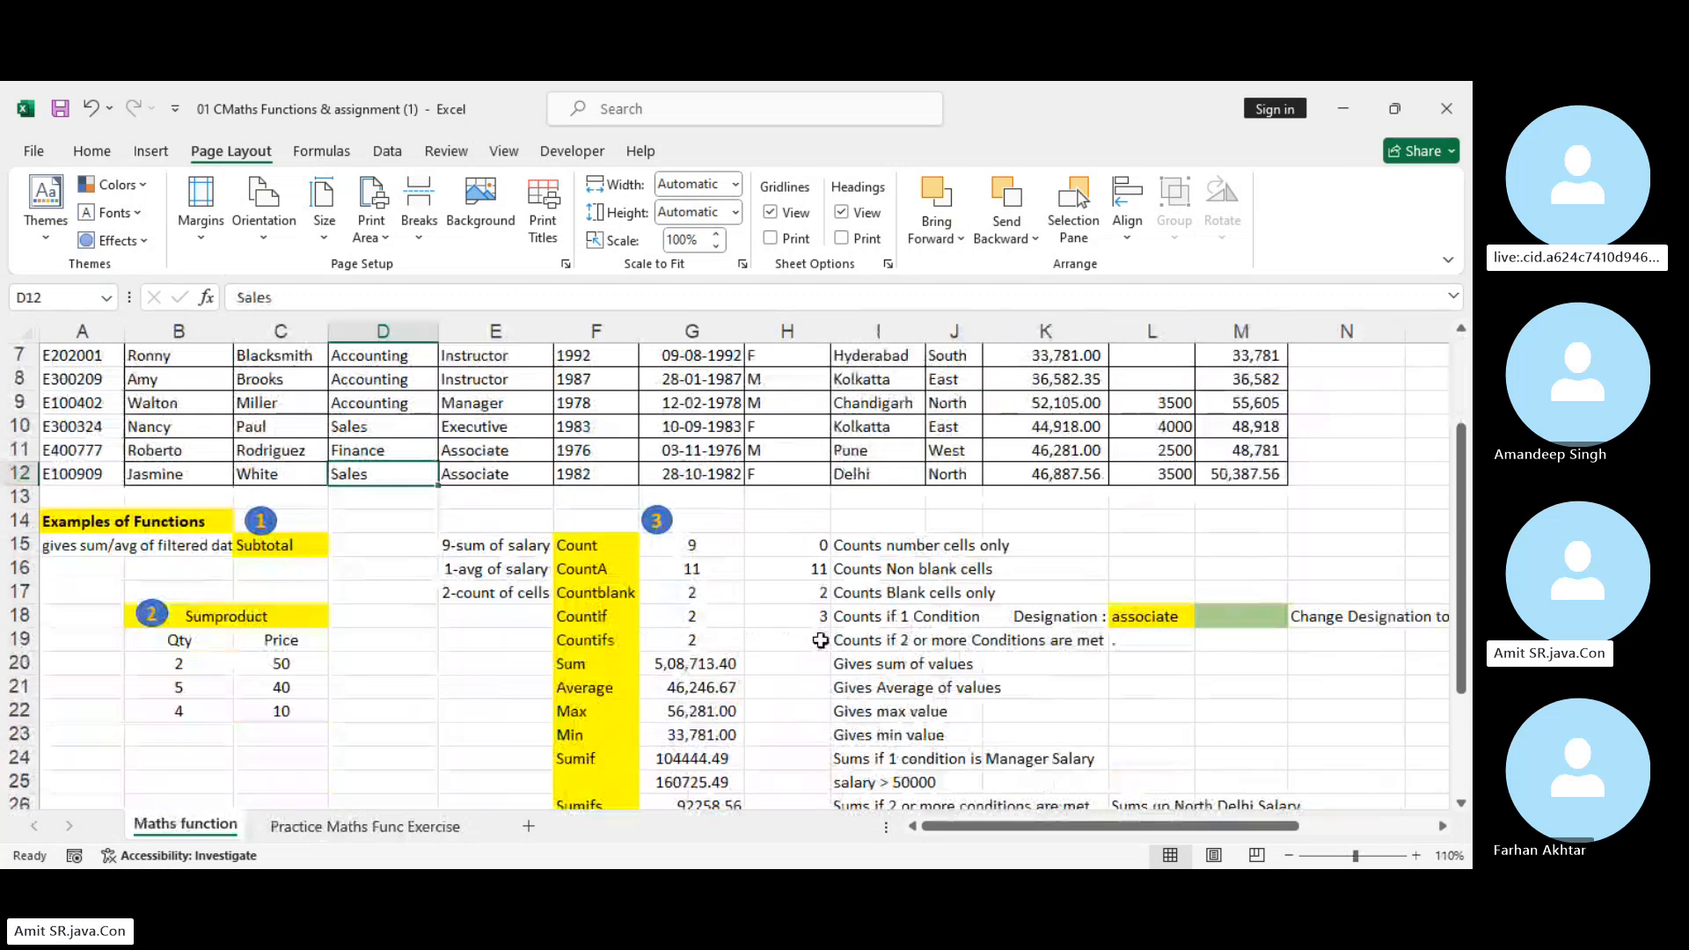
pyautogui.click(821, 640)
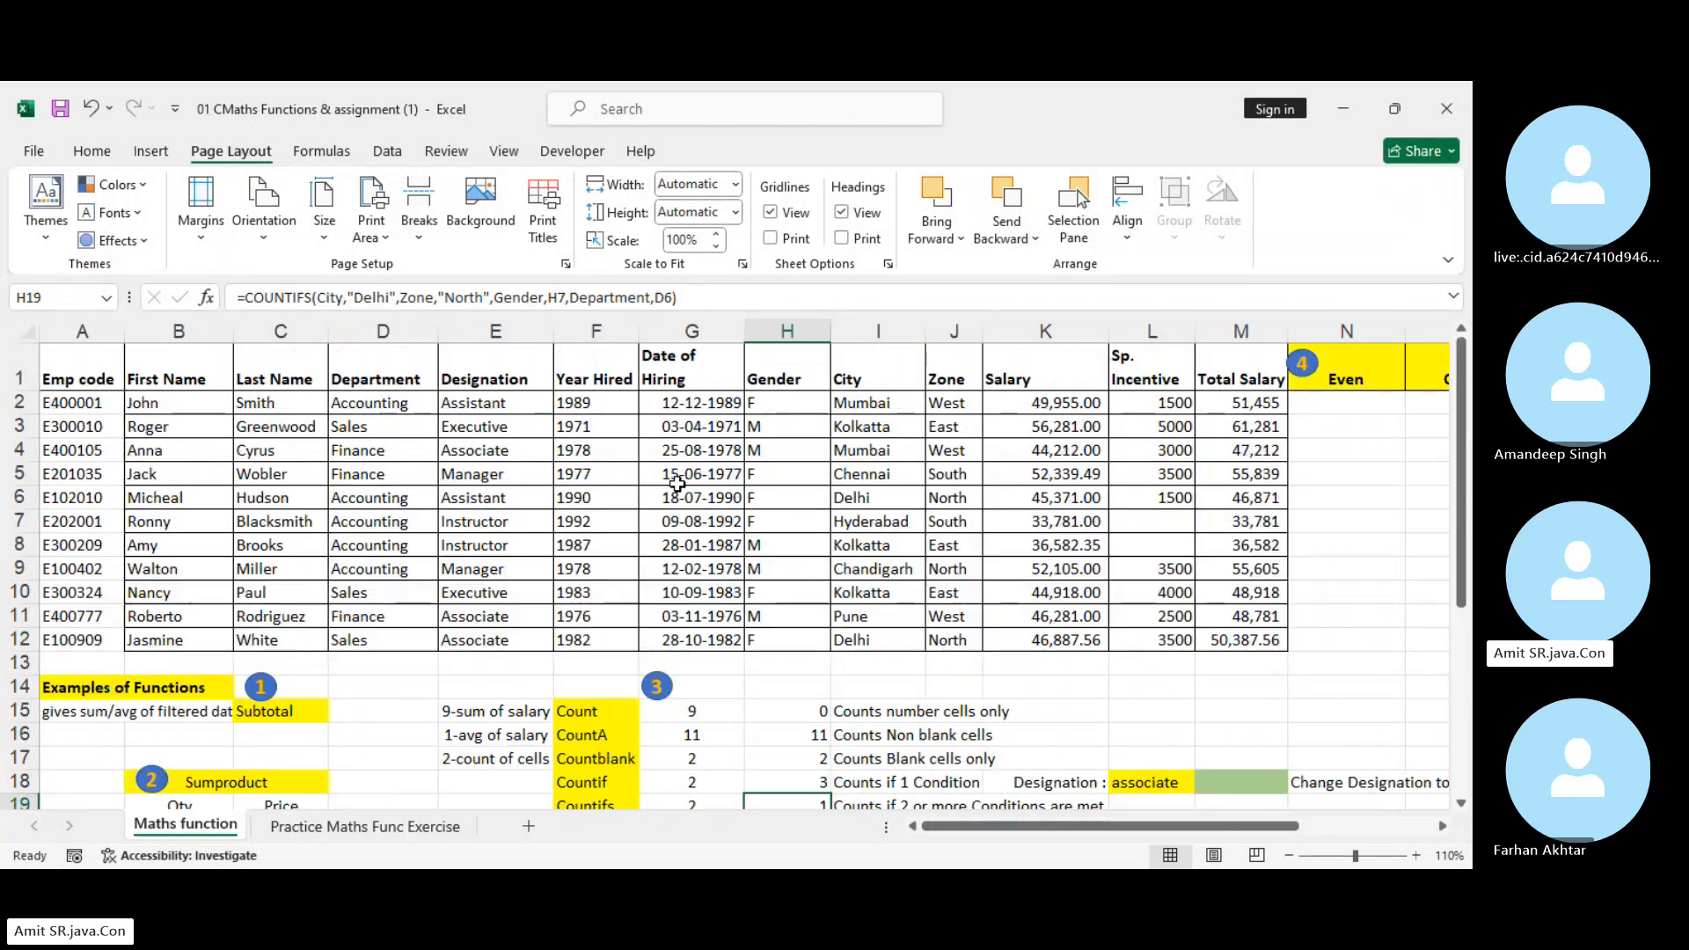
pyautogui.scroll(2, 553, 351)
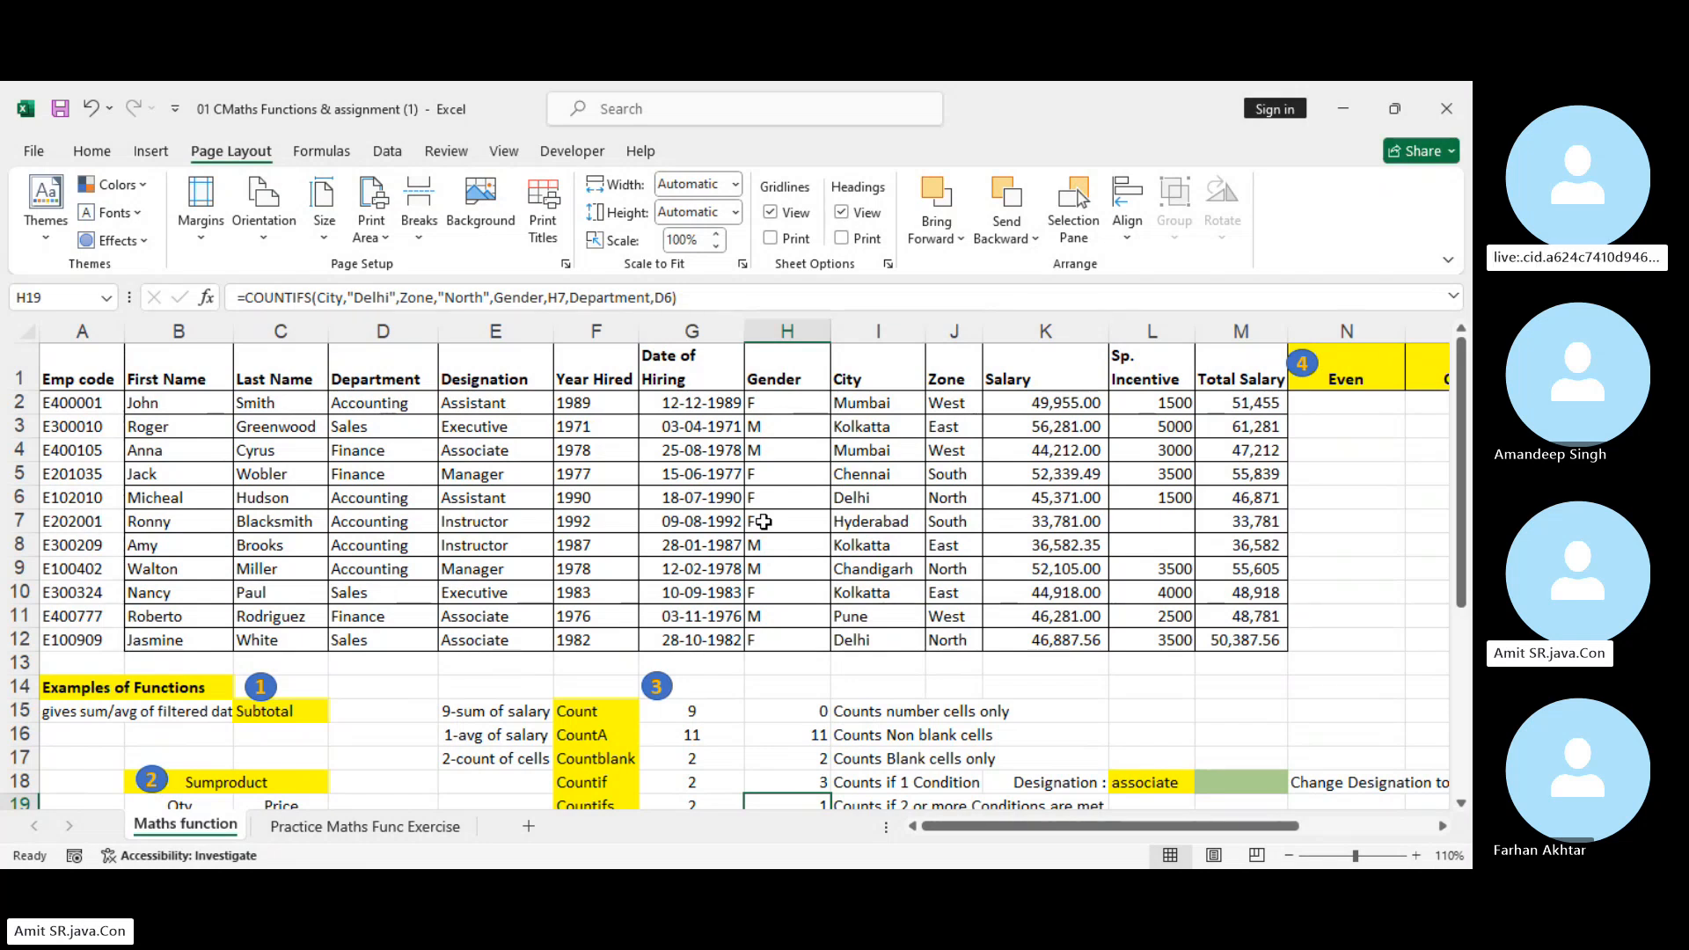
pyautogui.doubleClick(557, 297)
pyautogui.write('"F"')
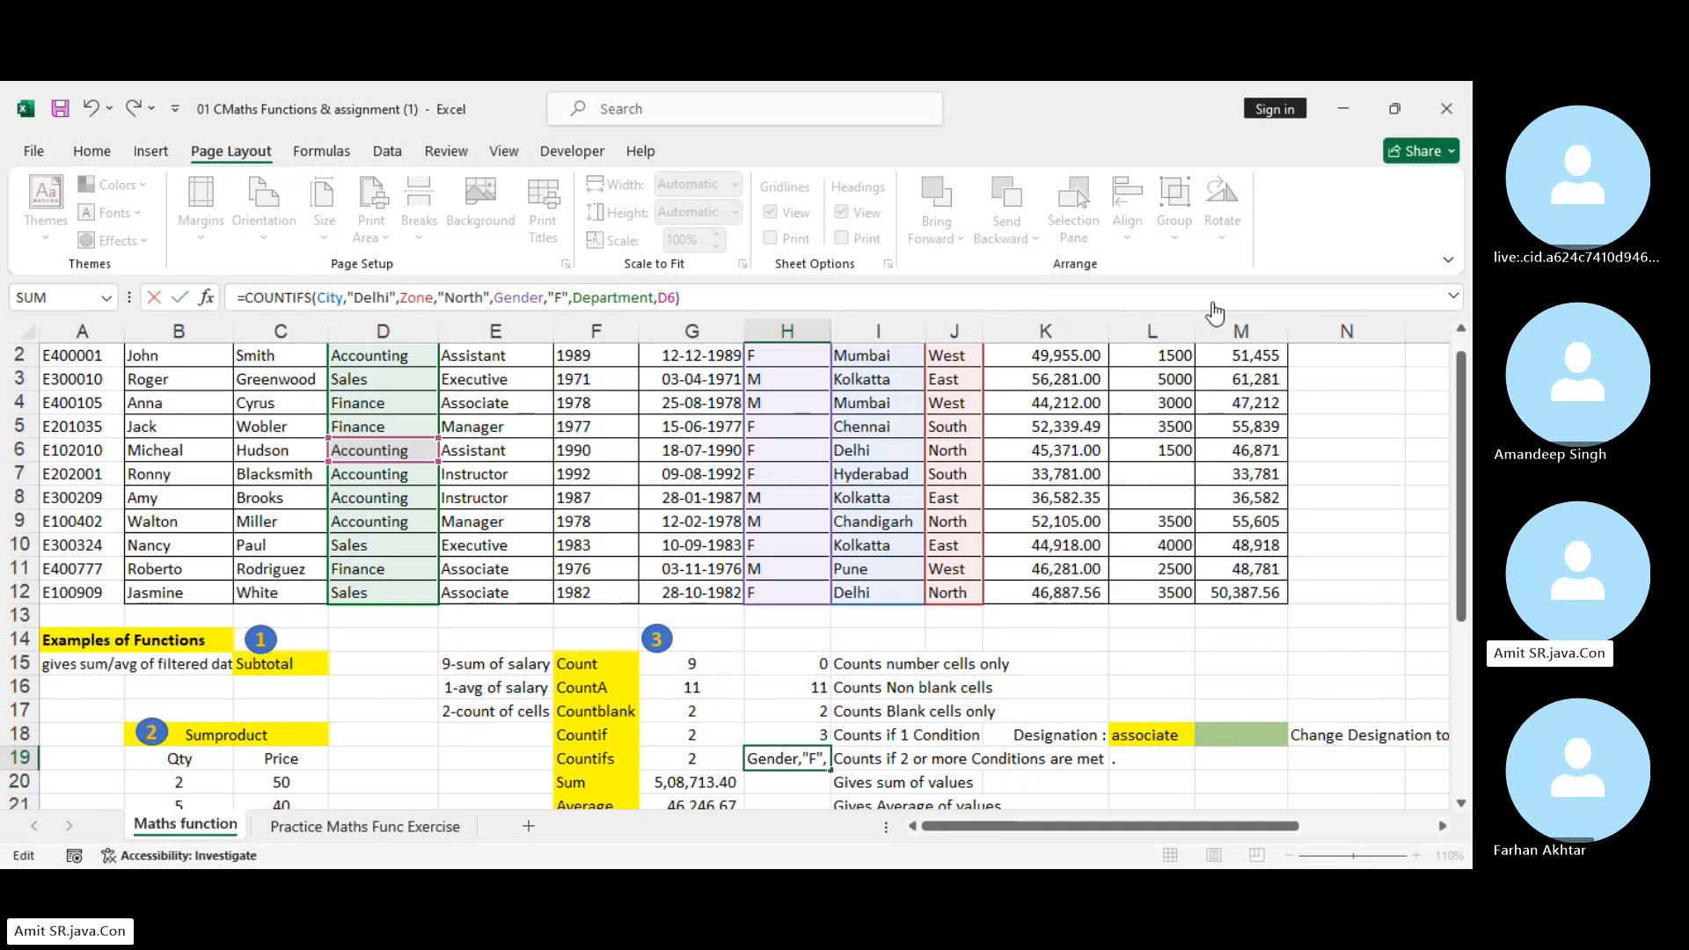
pyautogui.click(631, 298)
pyautogui.doubleClick(668, 298)
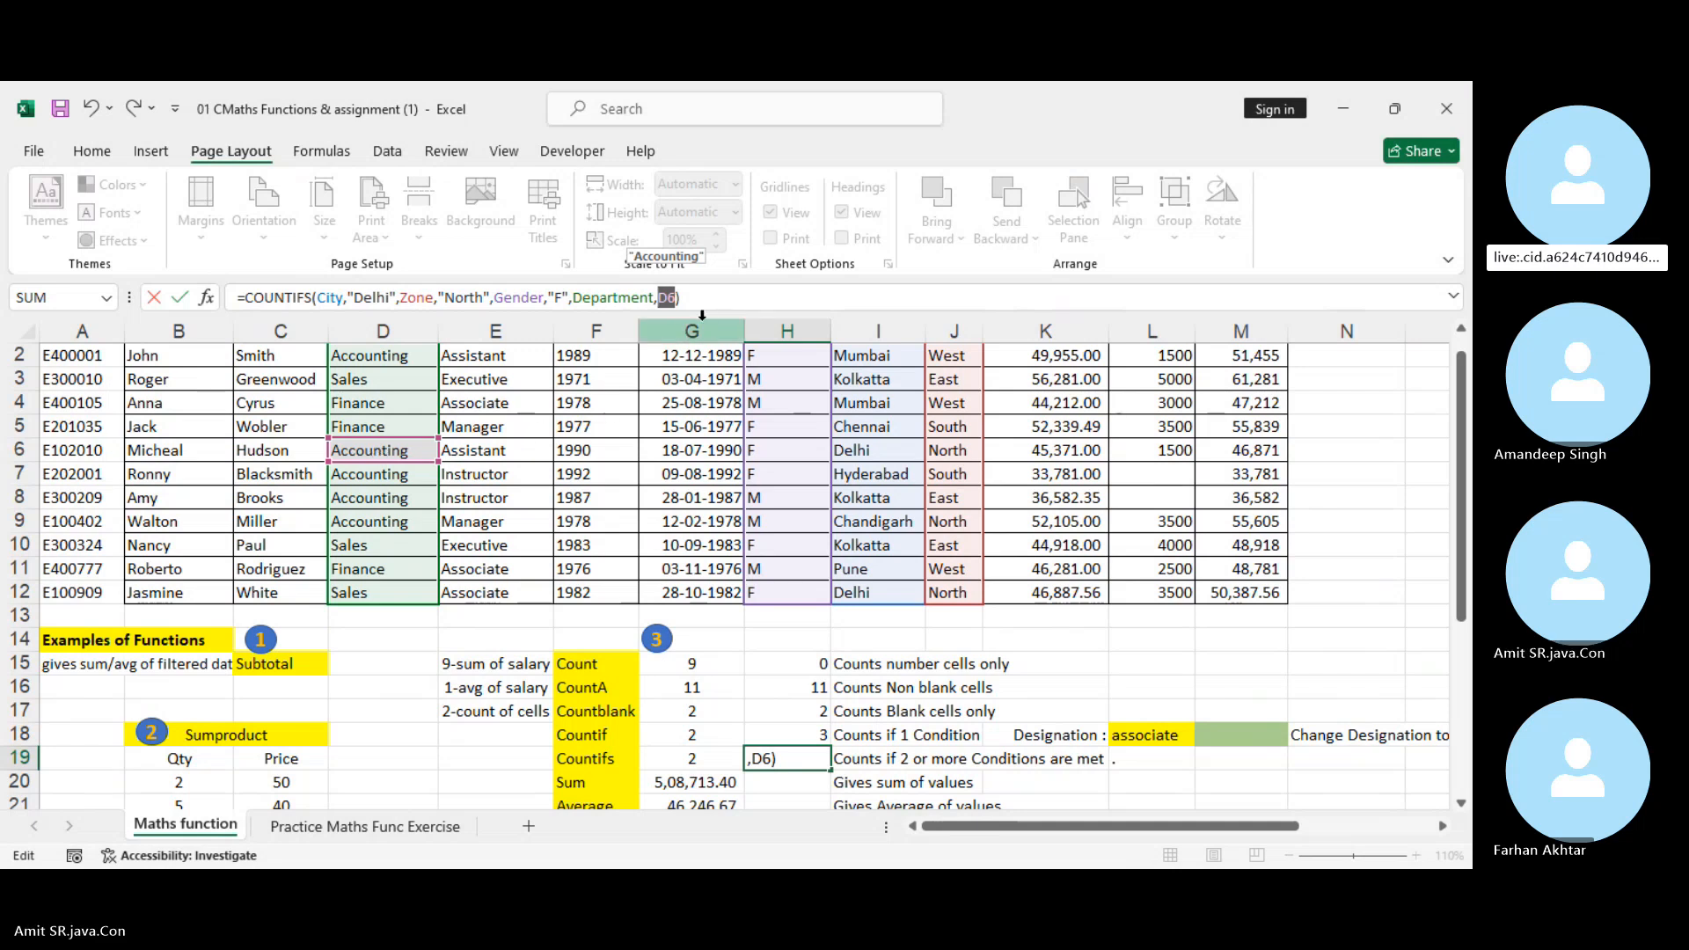
pyautogui.click(719, 297)
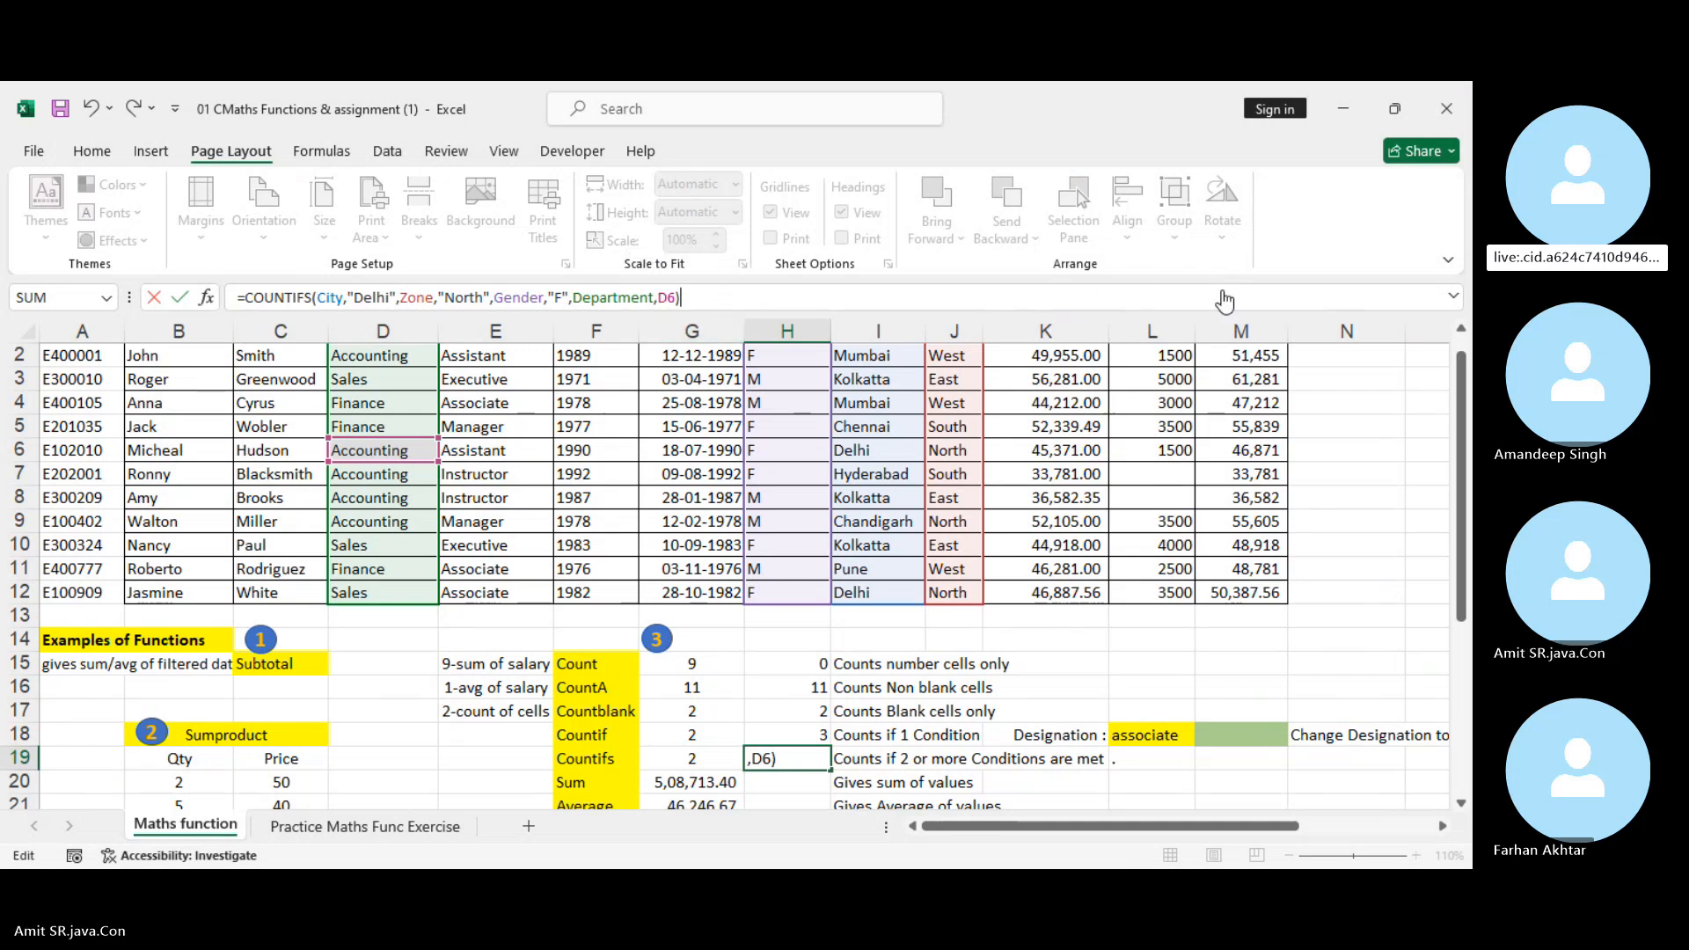